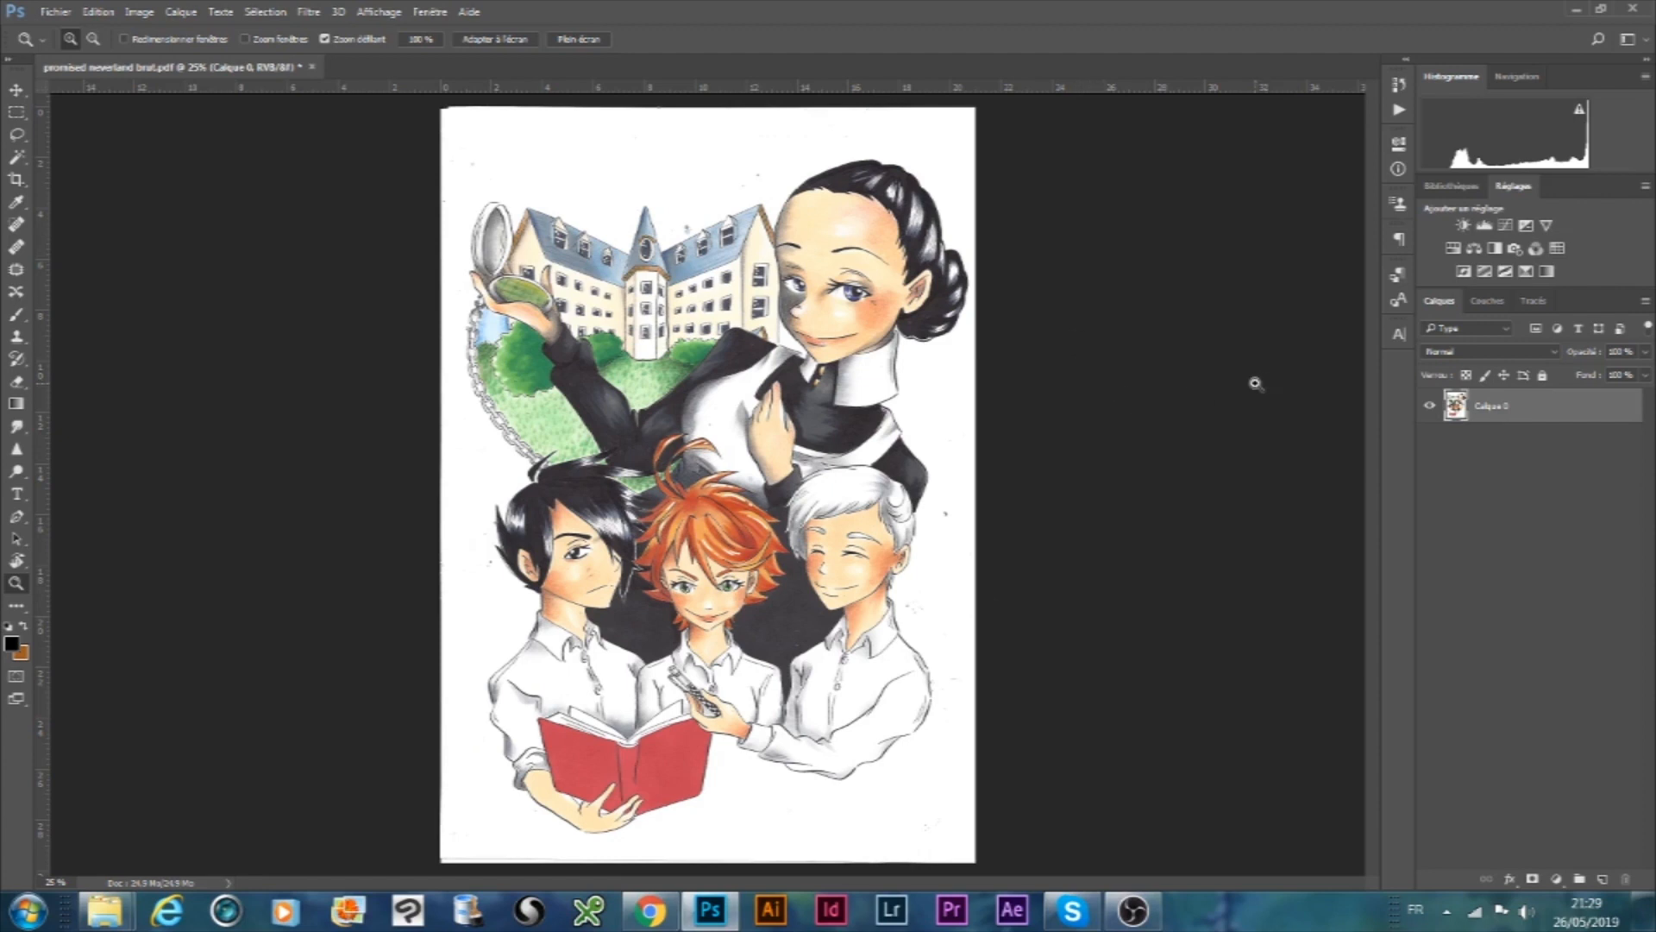
- Duplicate the drawing's layer and add a Levels adjustment above it with the shadow input set to 27
key("ctrl+j")
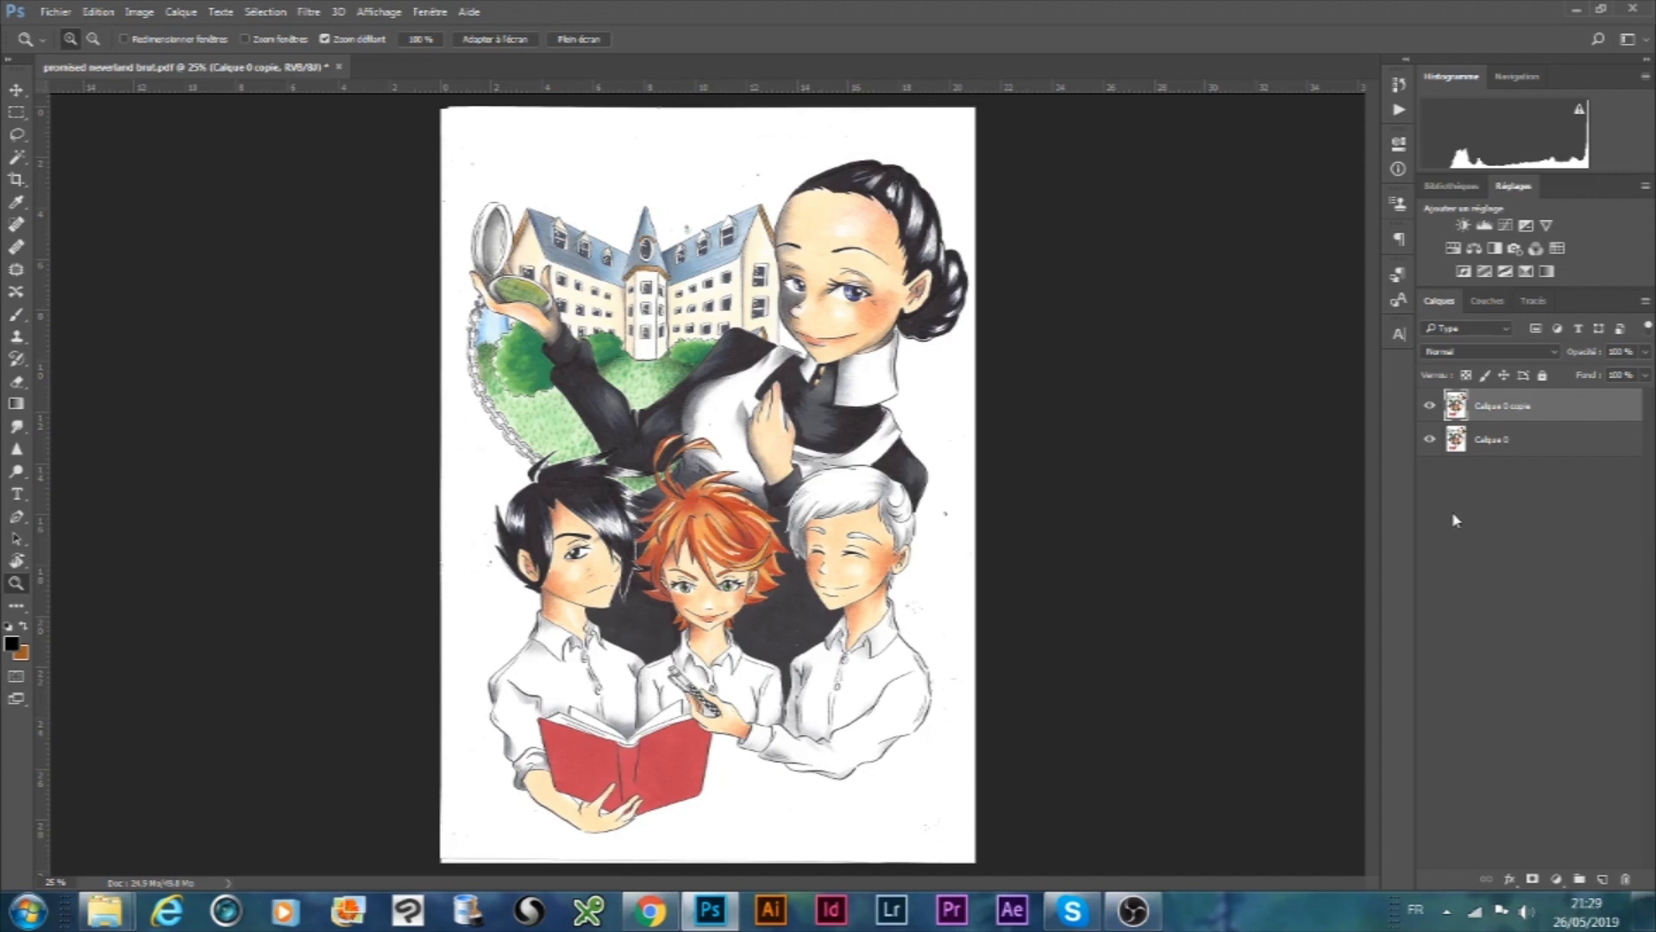
left_click(1486, 227)
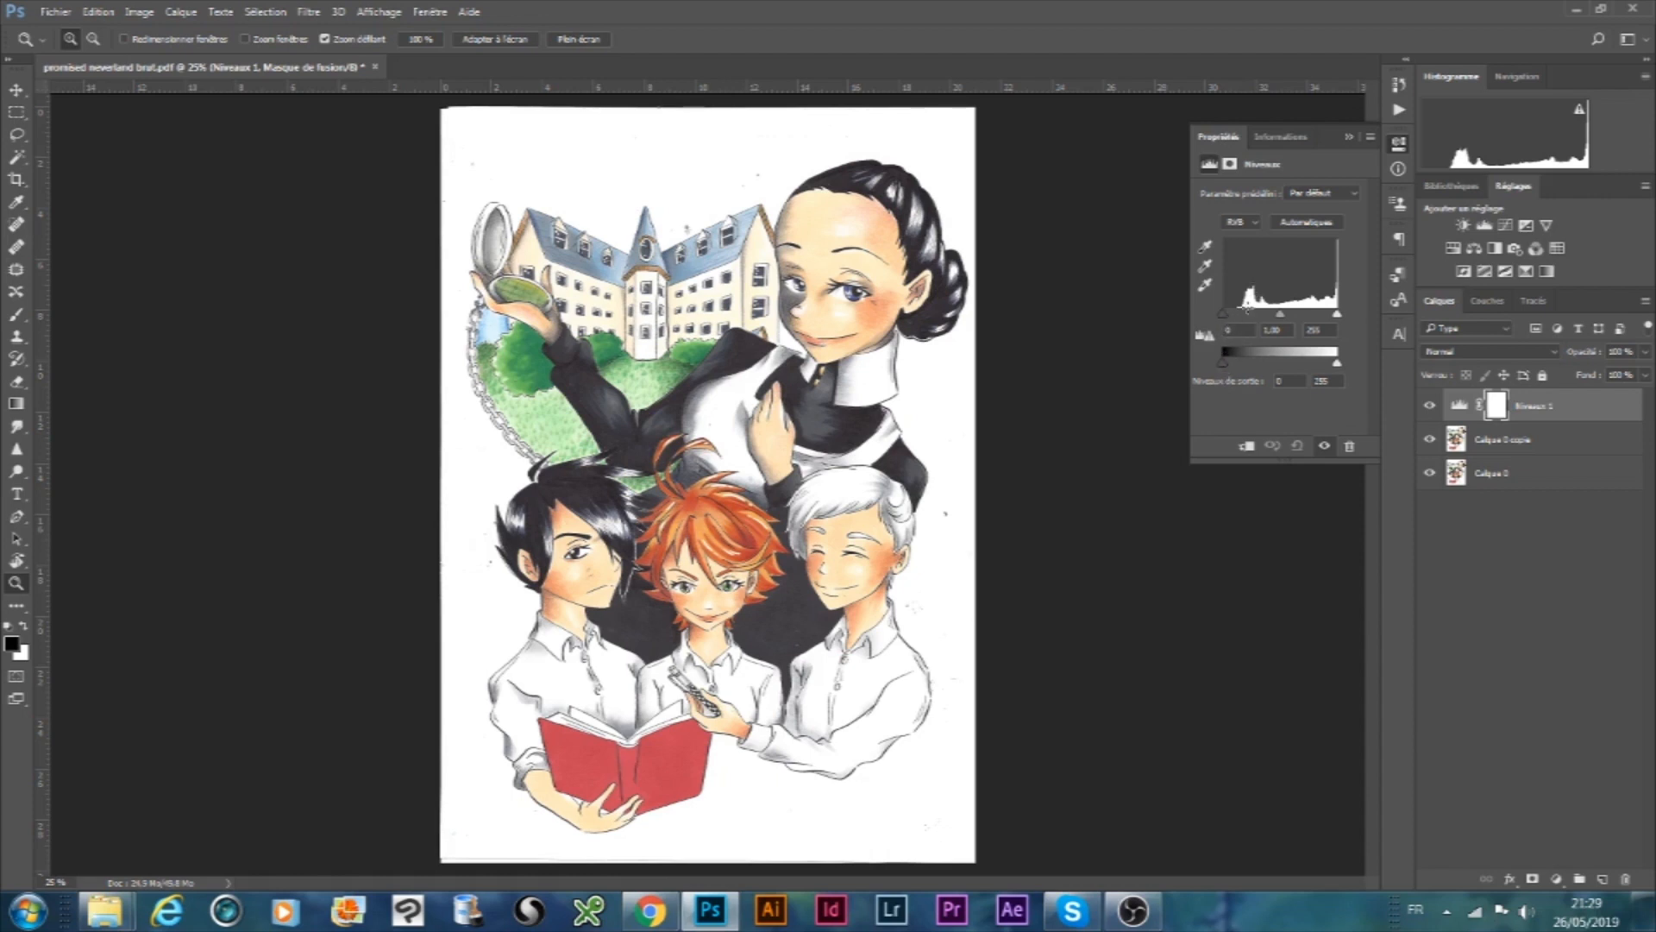
left_click(1226, 317)
left_click_drag(1234, 317, 1236, 319)
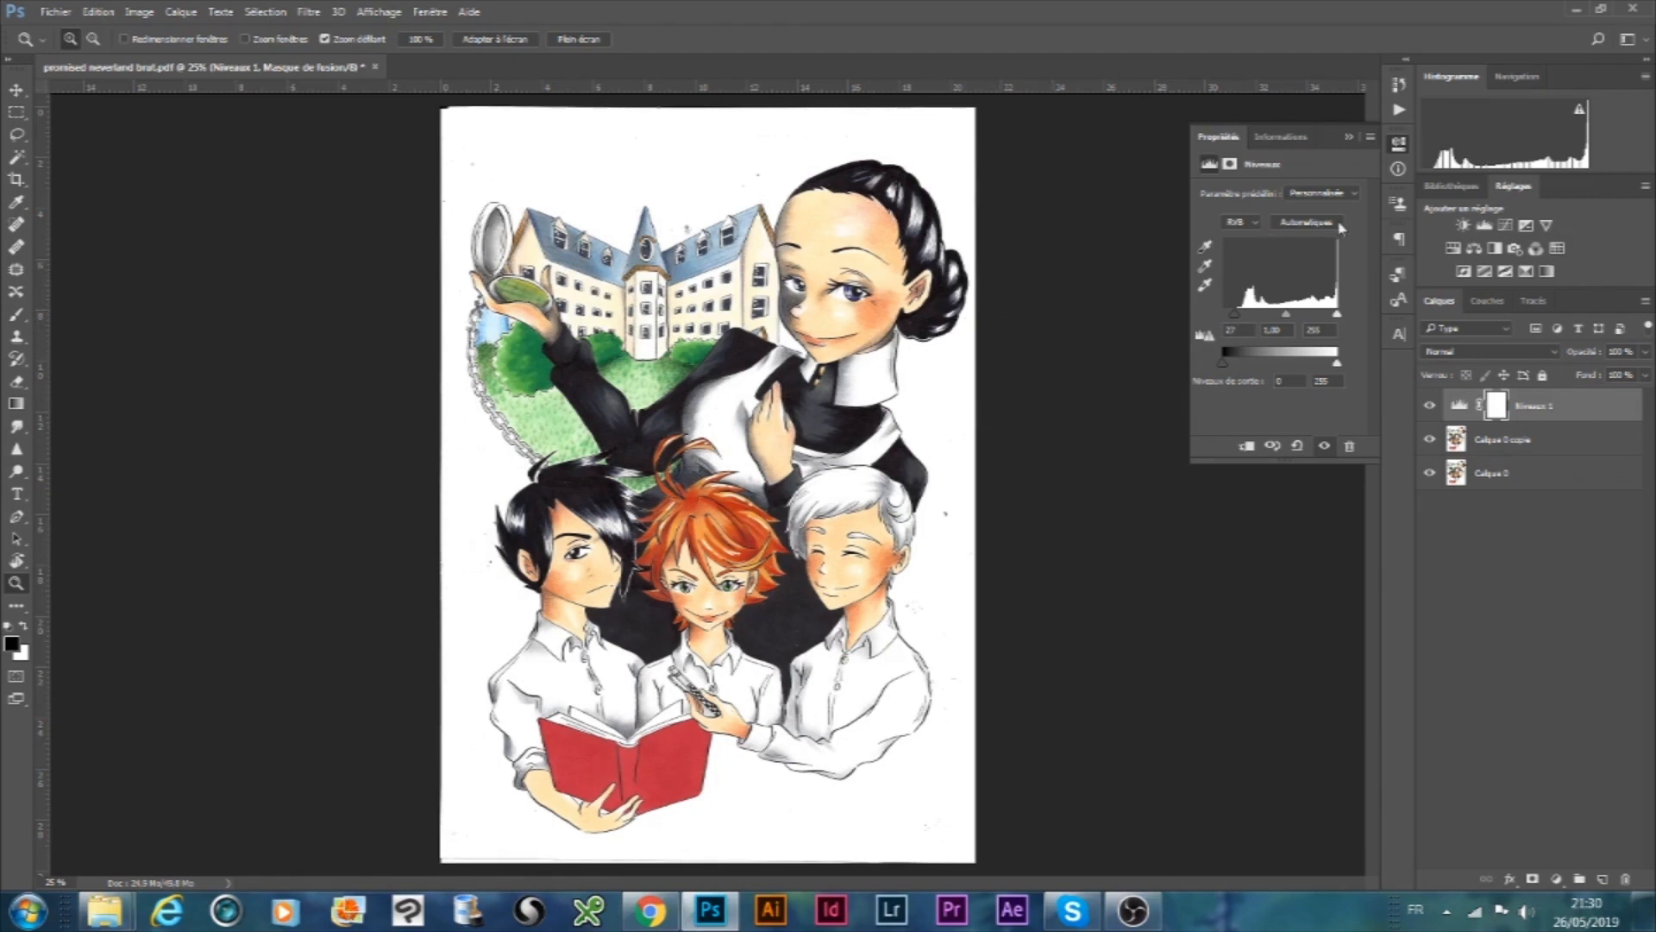
left_click(1349, 138)
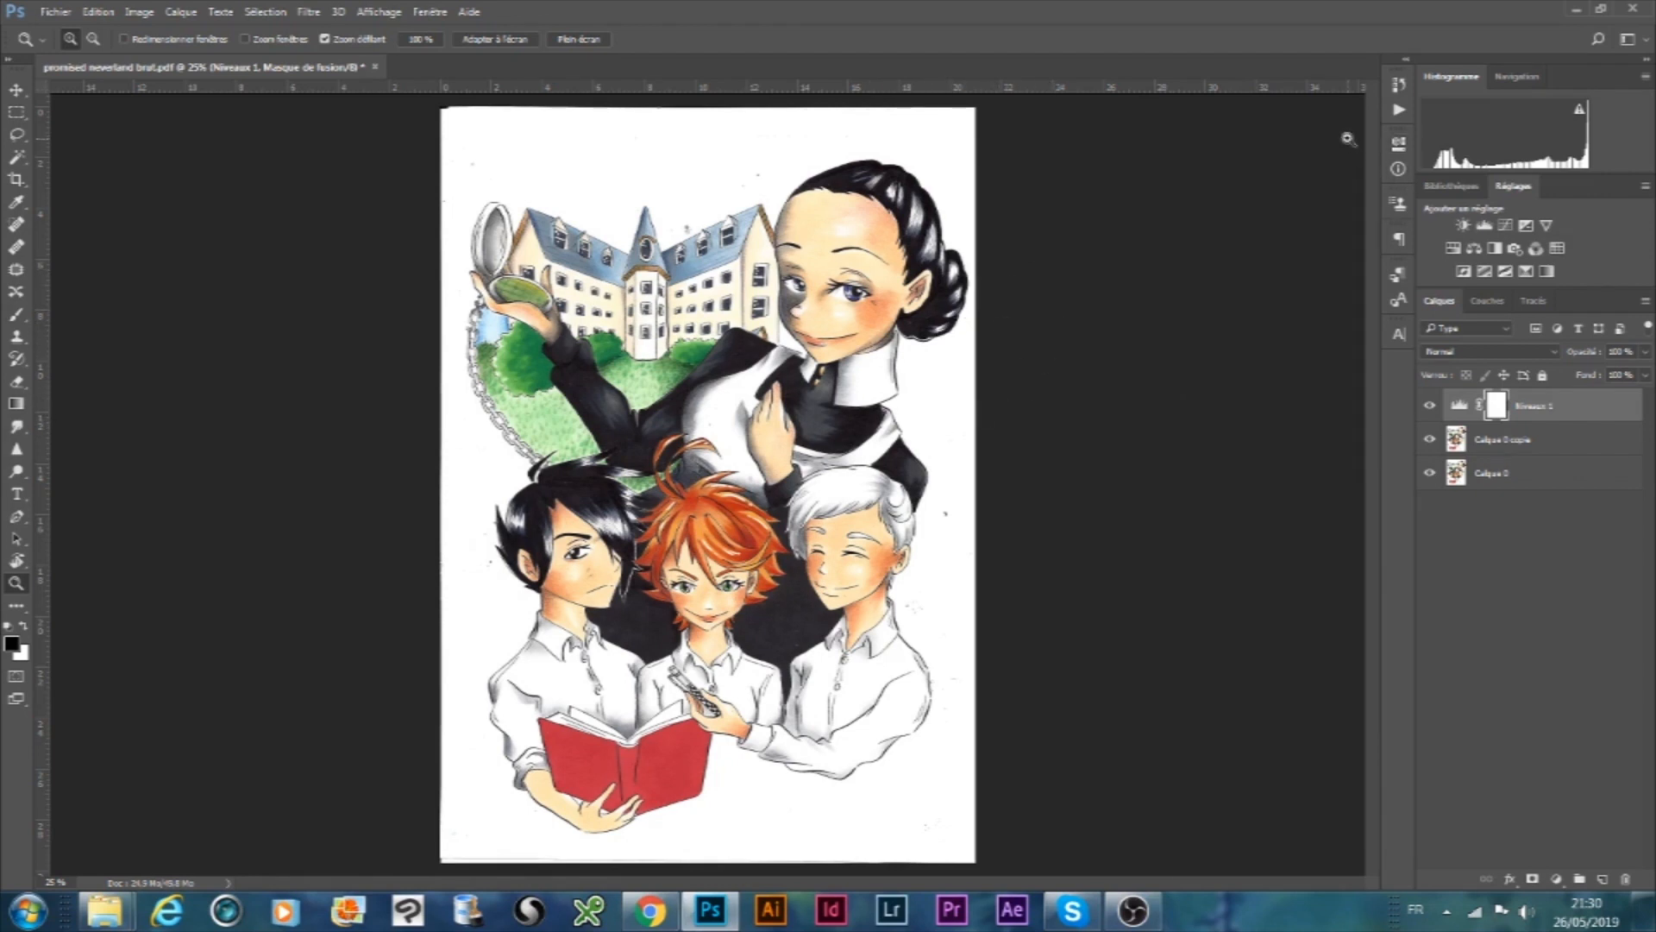
- Clip the Levels adjustment to the duplicated drawing layer and merge the two layers into one
right_click(1571, 410)
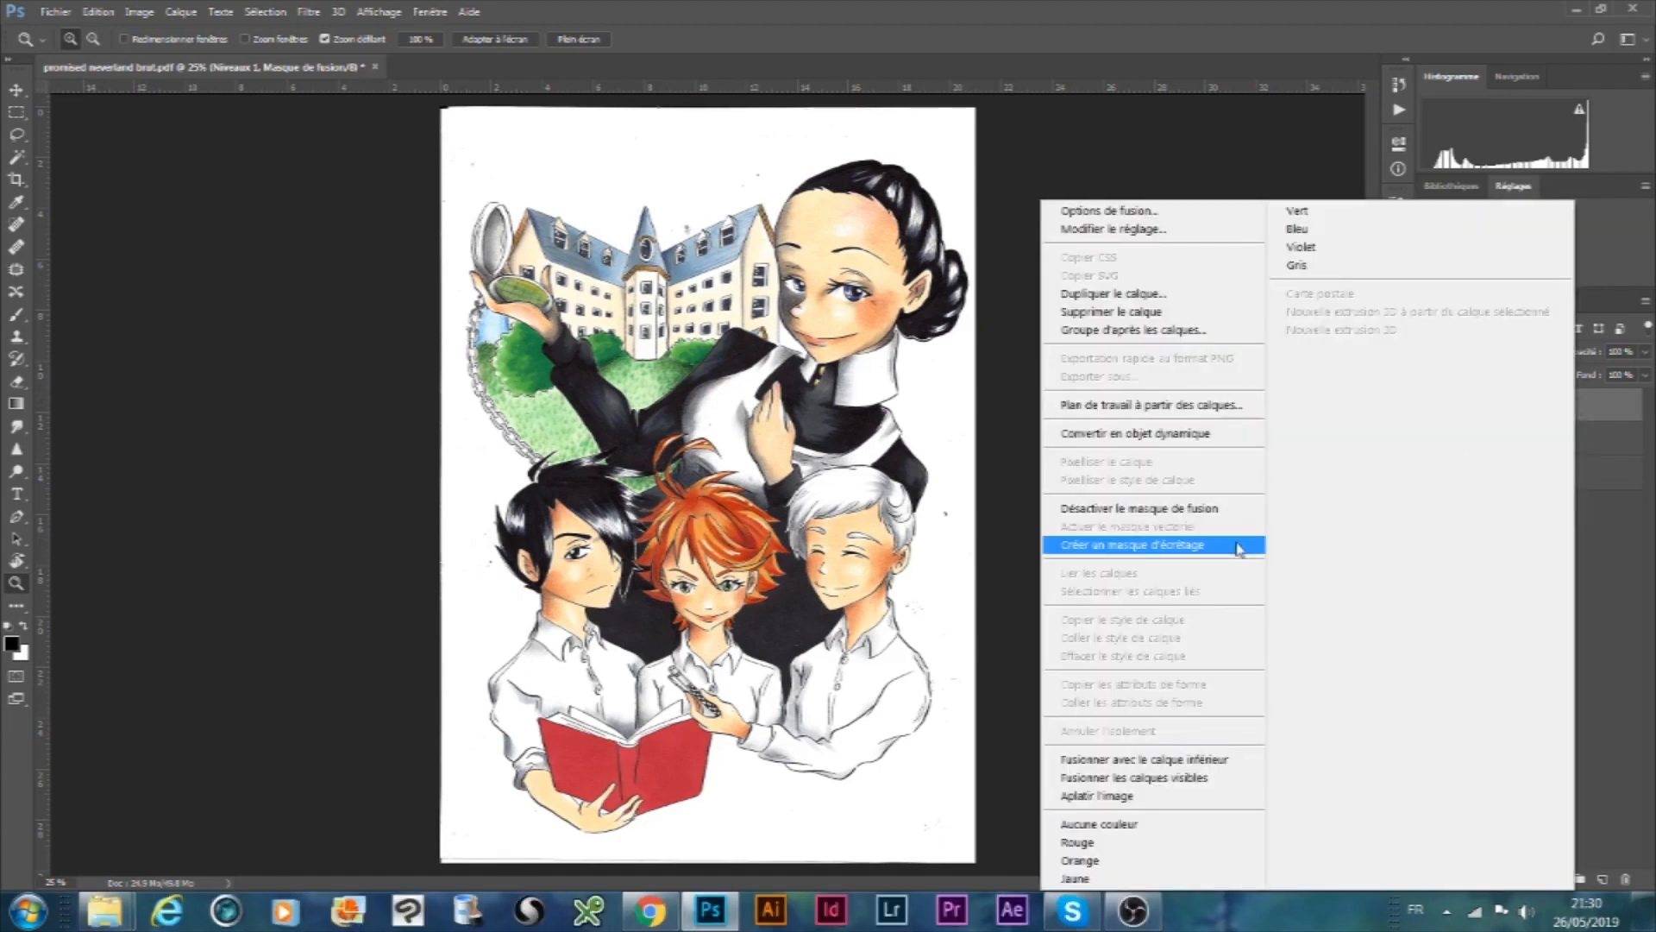
left_click(1239, 545)
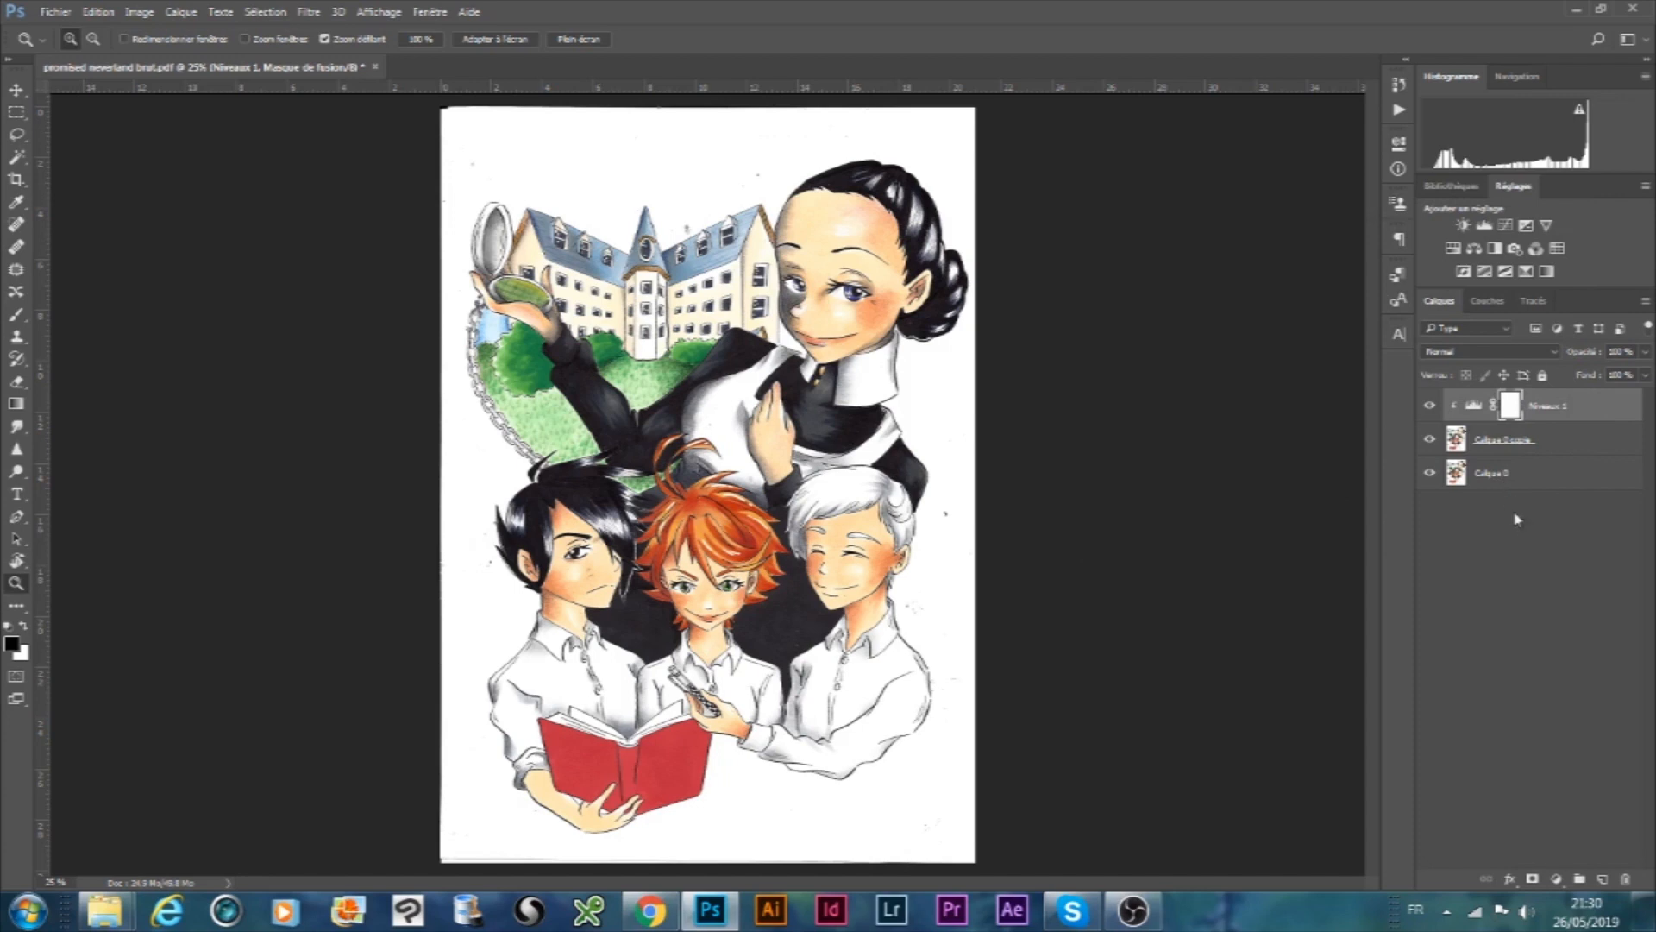
left_click(1580, 441)
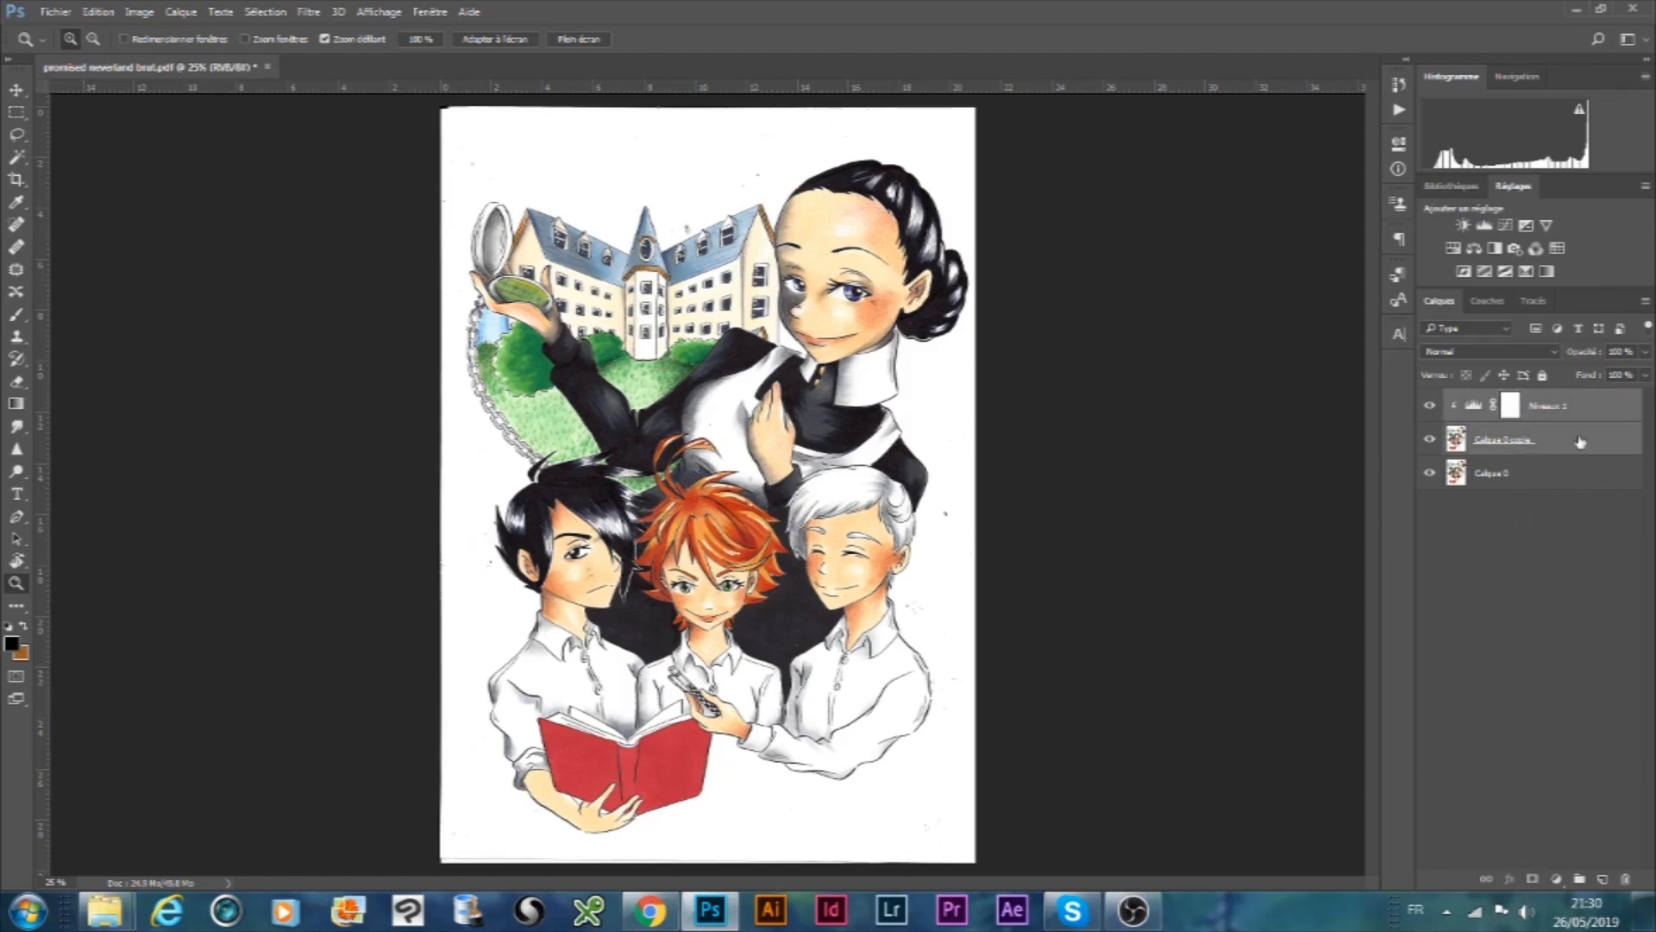
right_click(1576, 434)
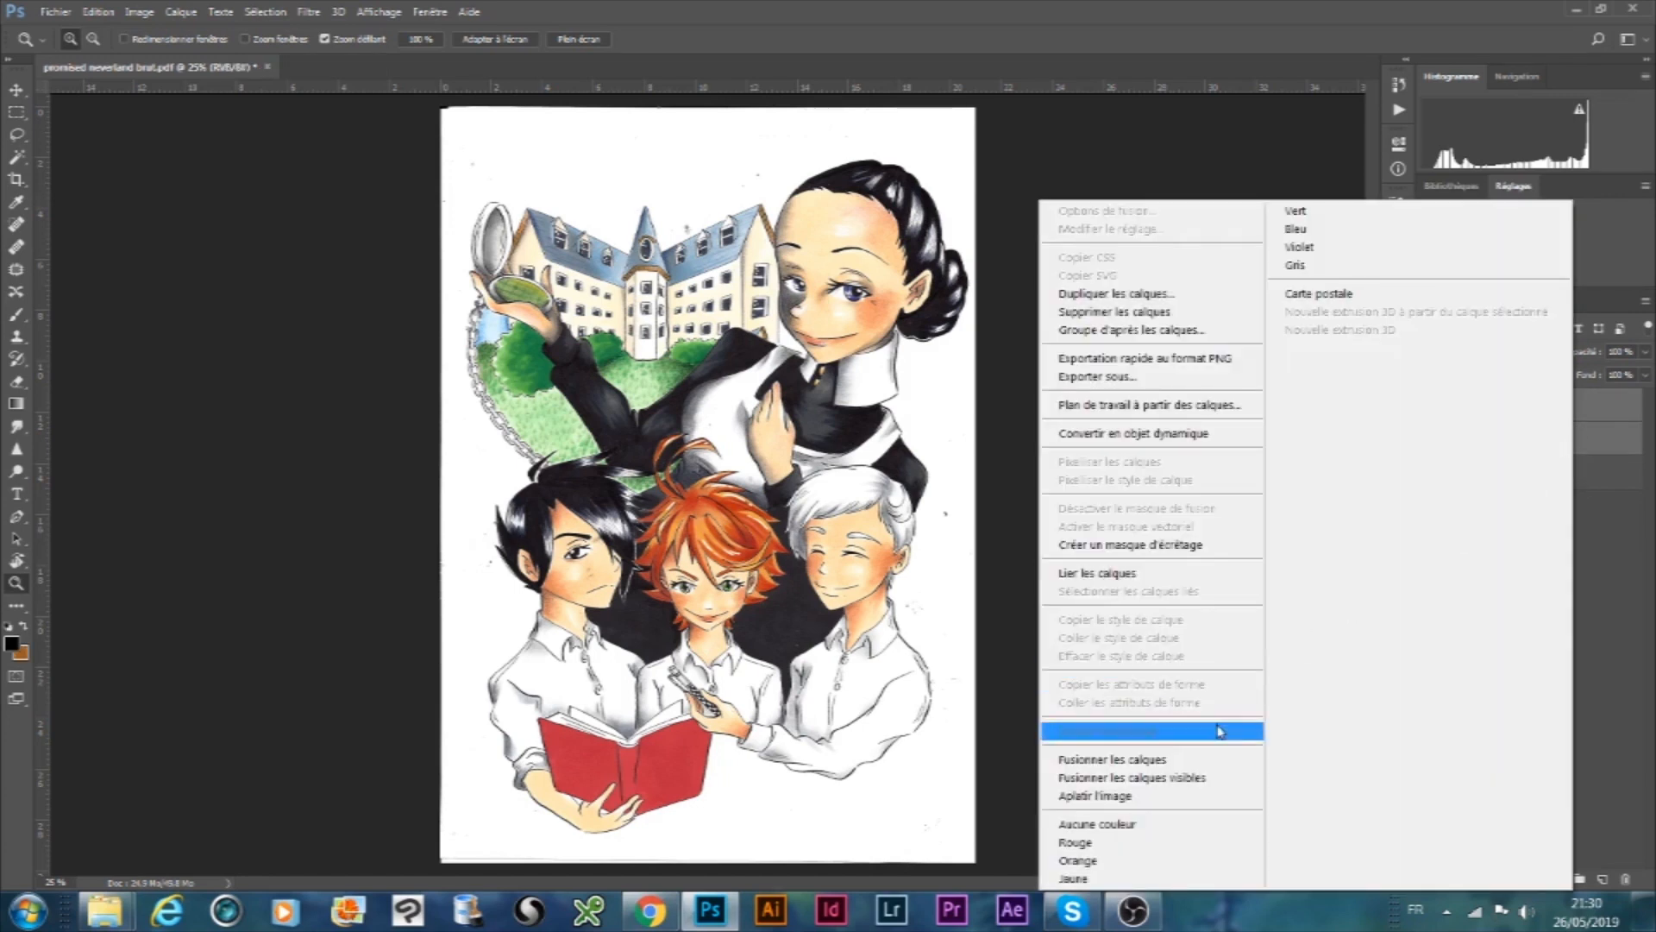
left_click(1211, 753)
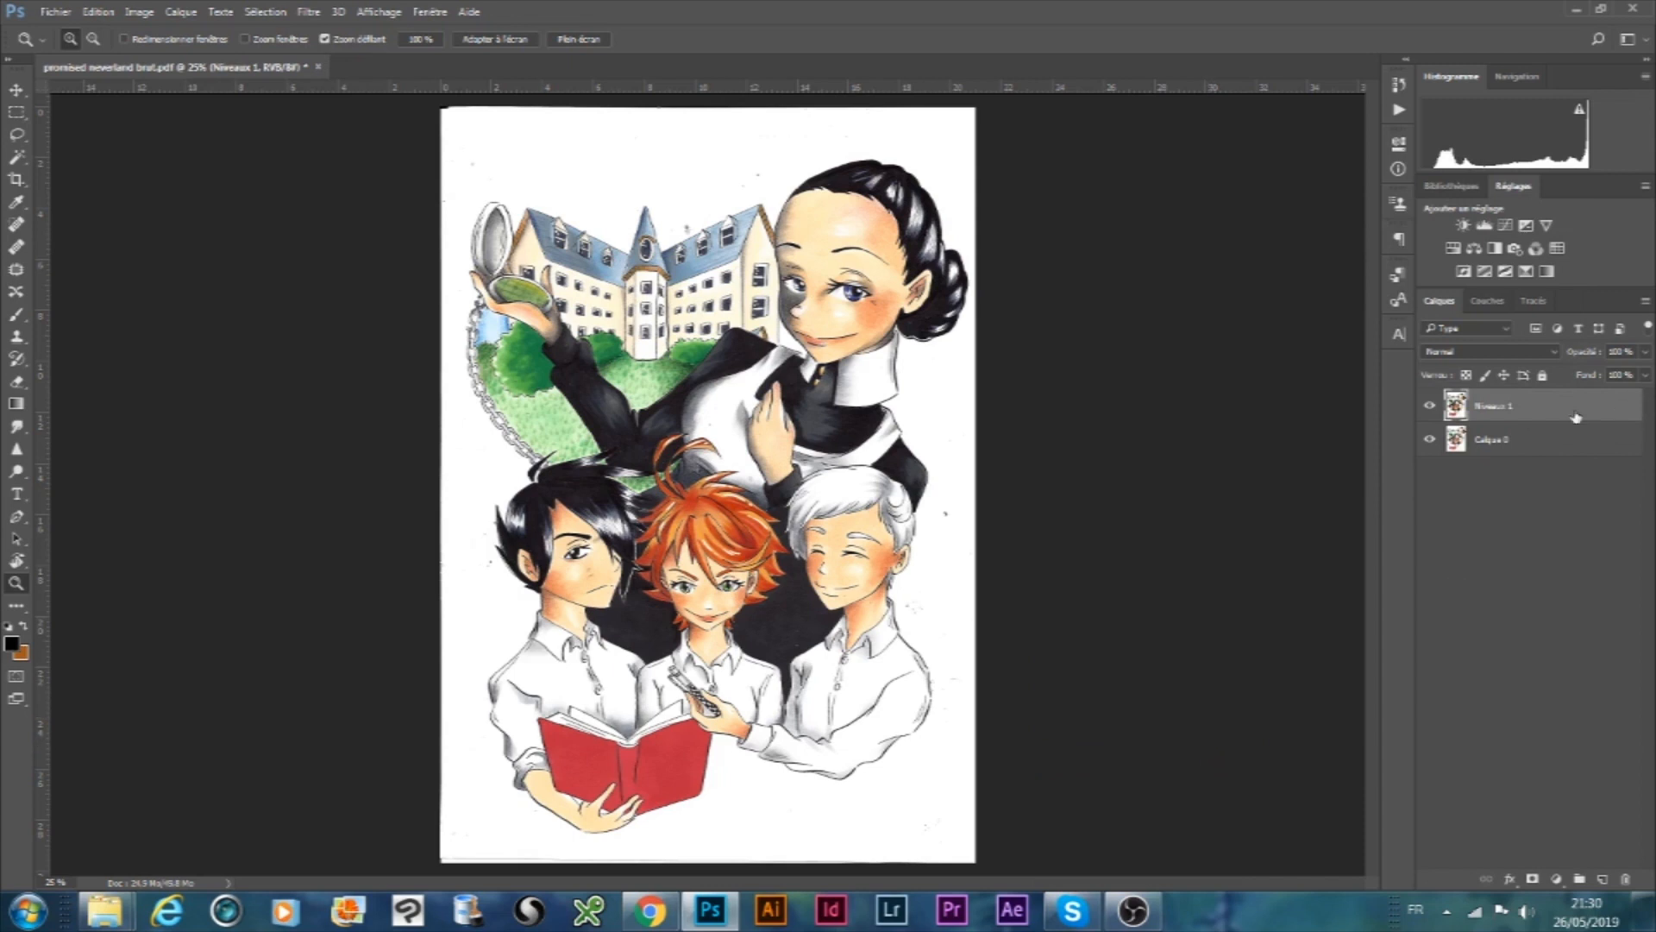
- Compare the levels-corrected layer with the original by toggling its visibility, and inspect the drawing up close for stray marks
left_click(1429, 408)
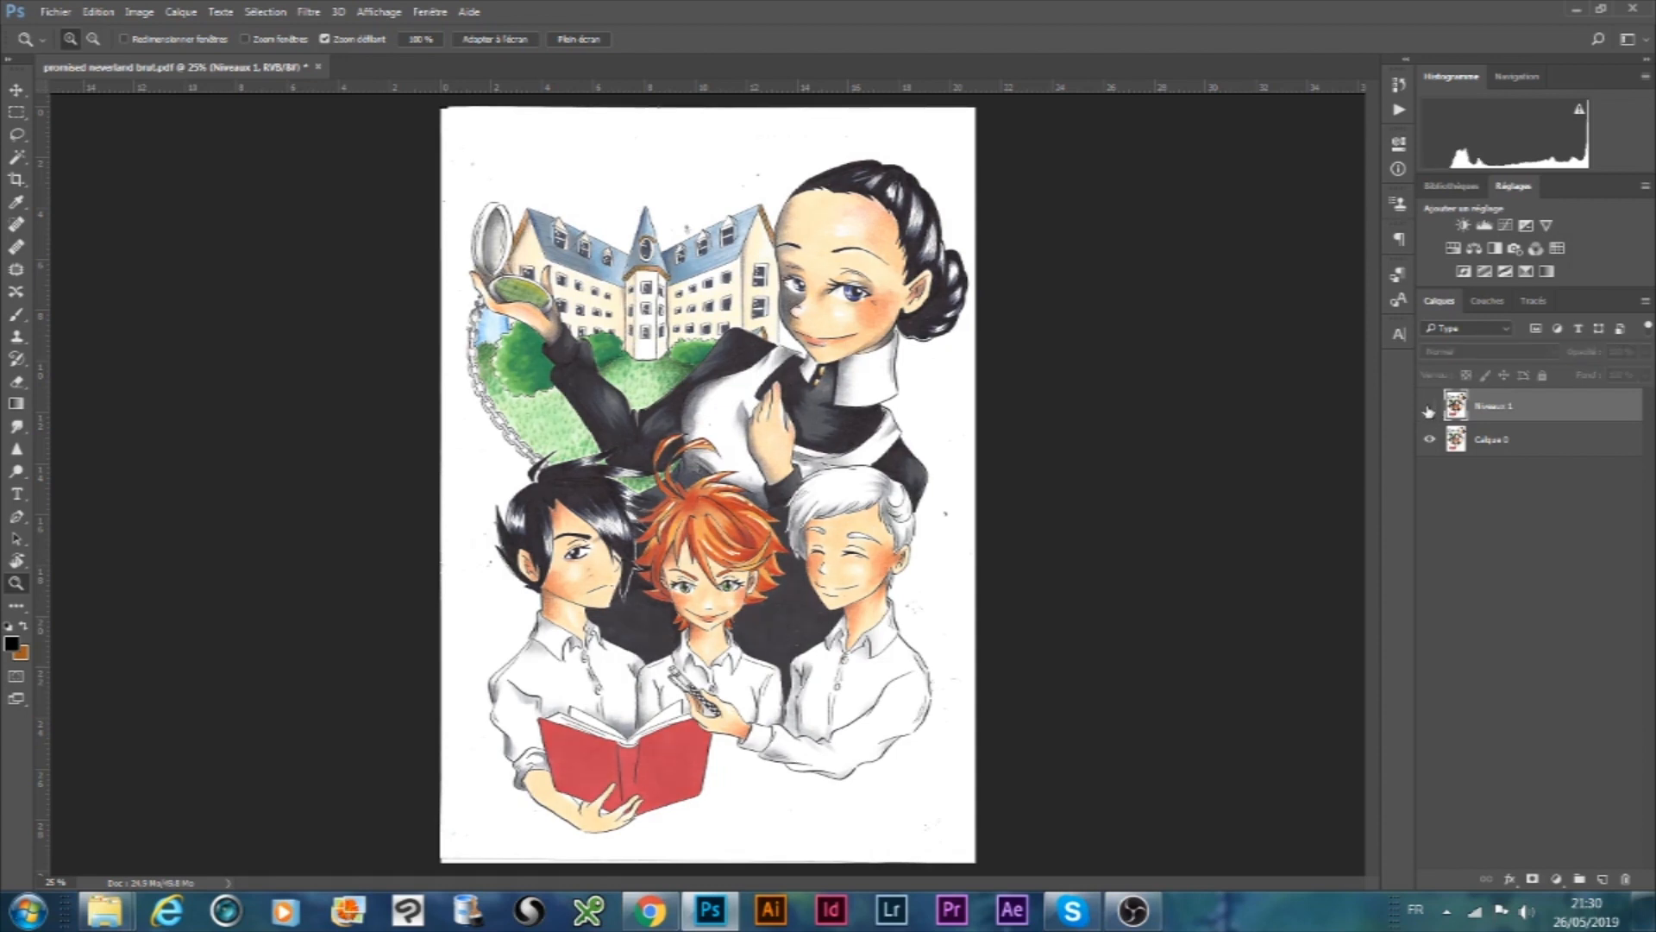
left_click(1429, 409)
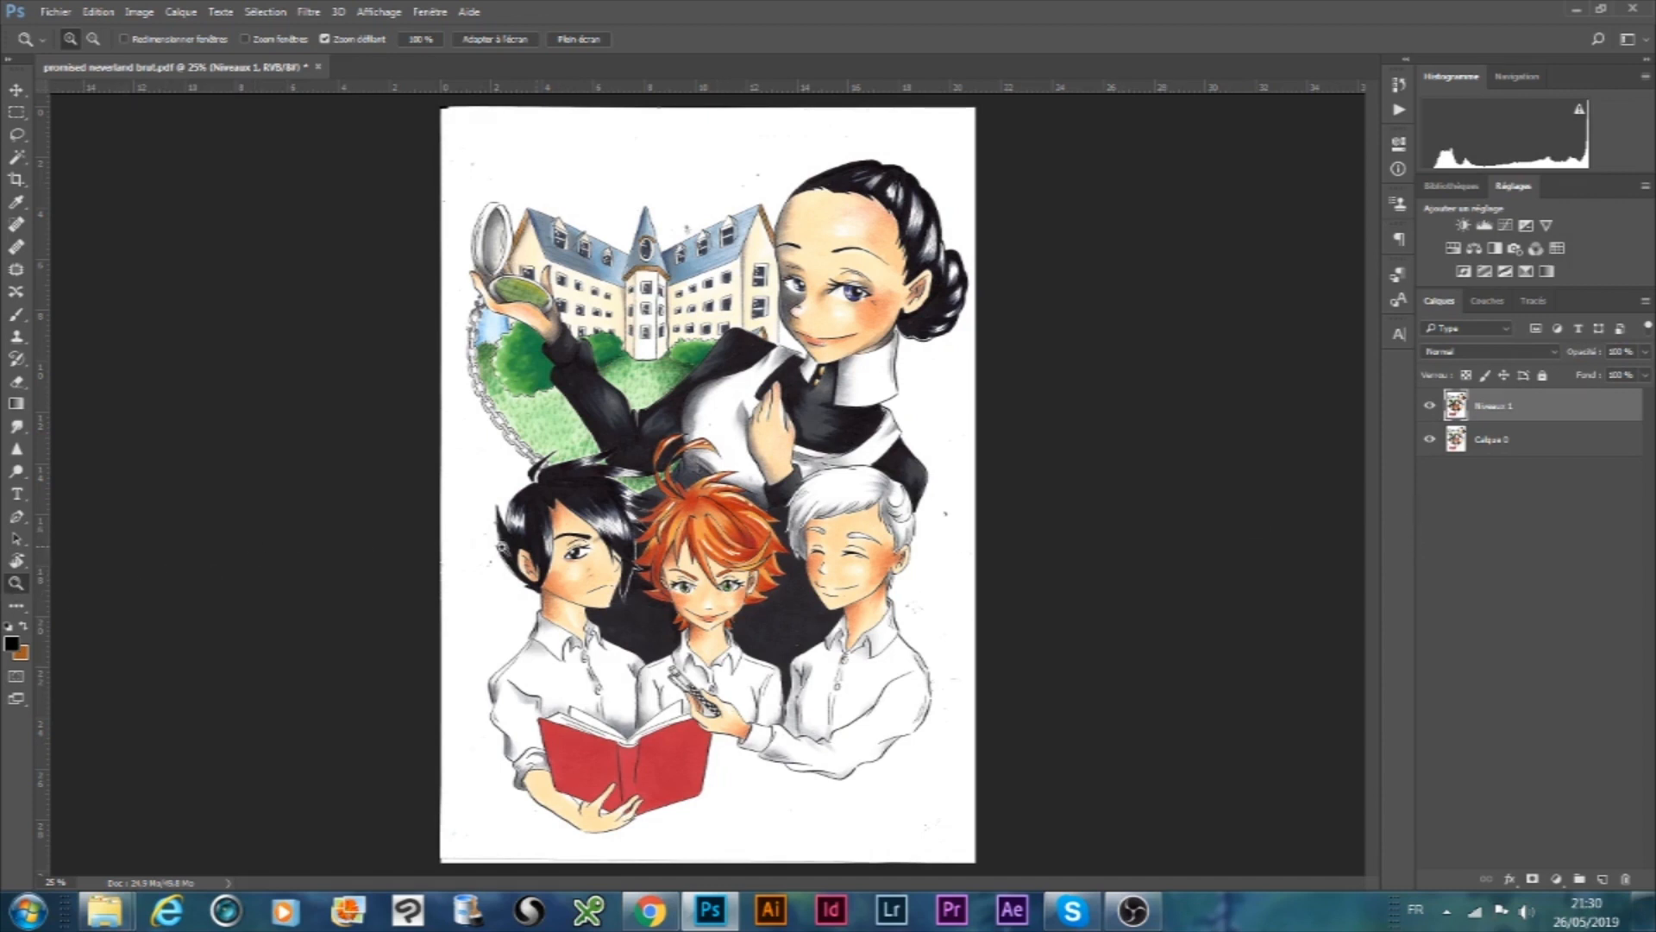
left_click(927, 509)
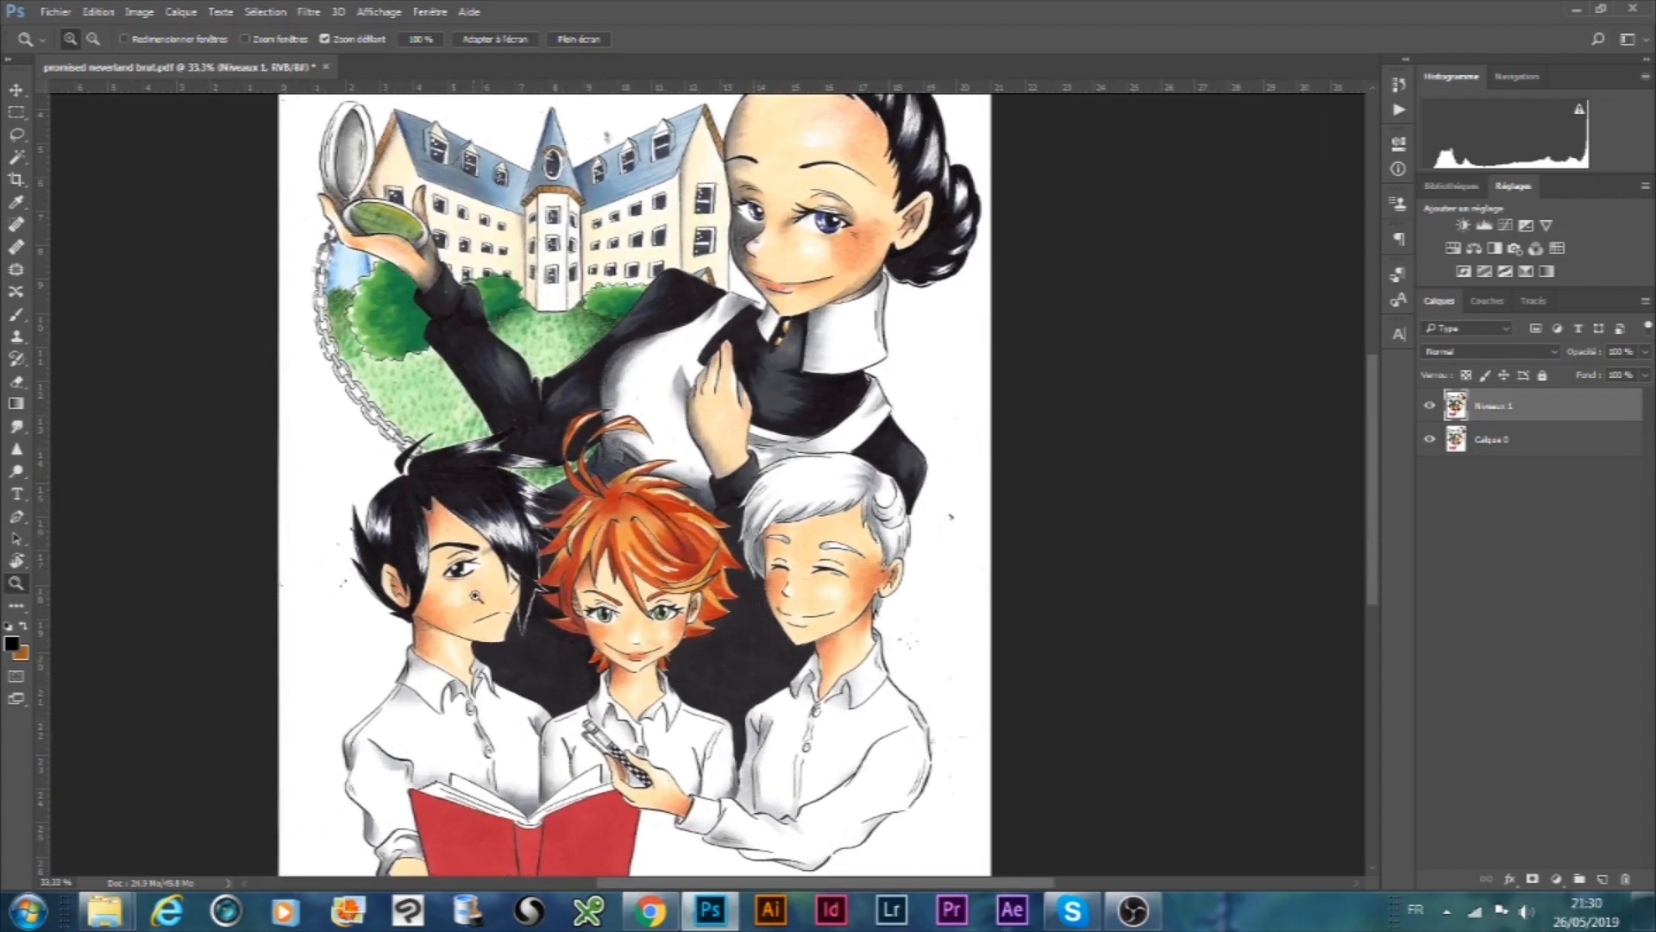
left_click(473, 590)
left_click(474, 608)
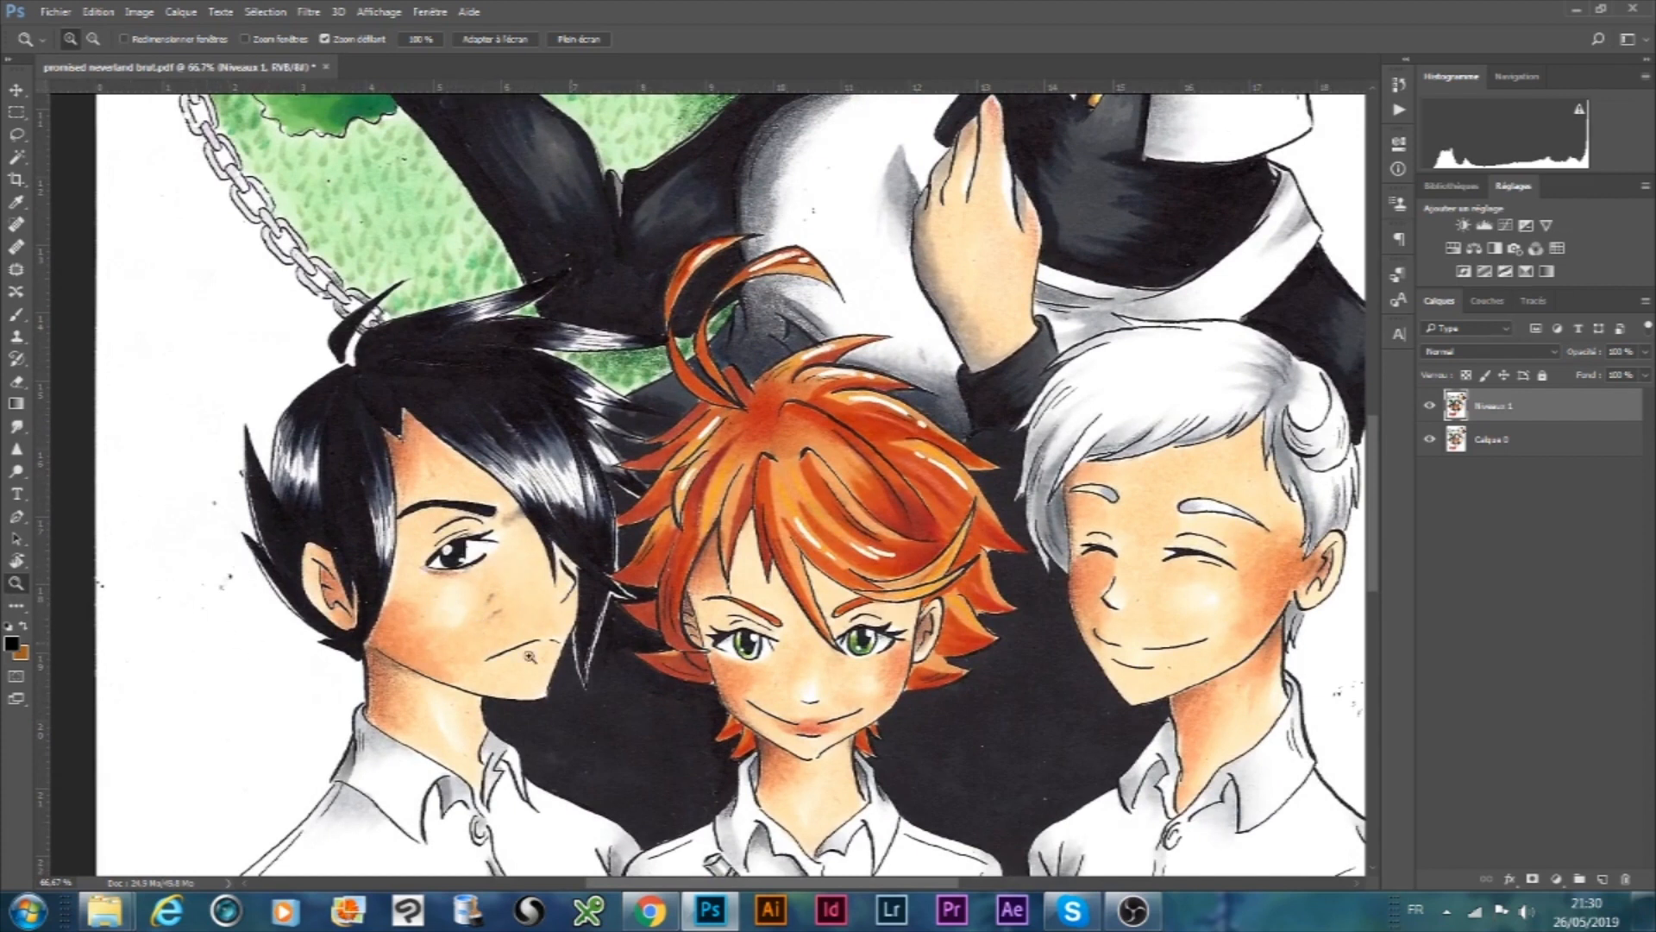
left_click(920, 345, "alt")
left_click(919, 344, "alt")
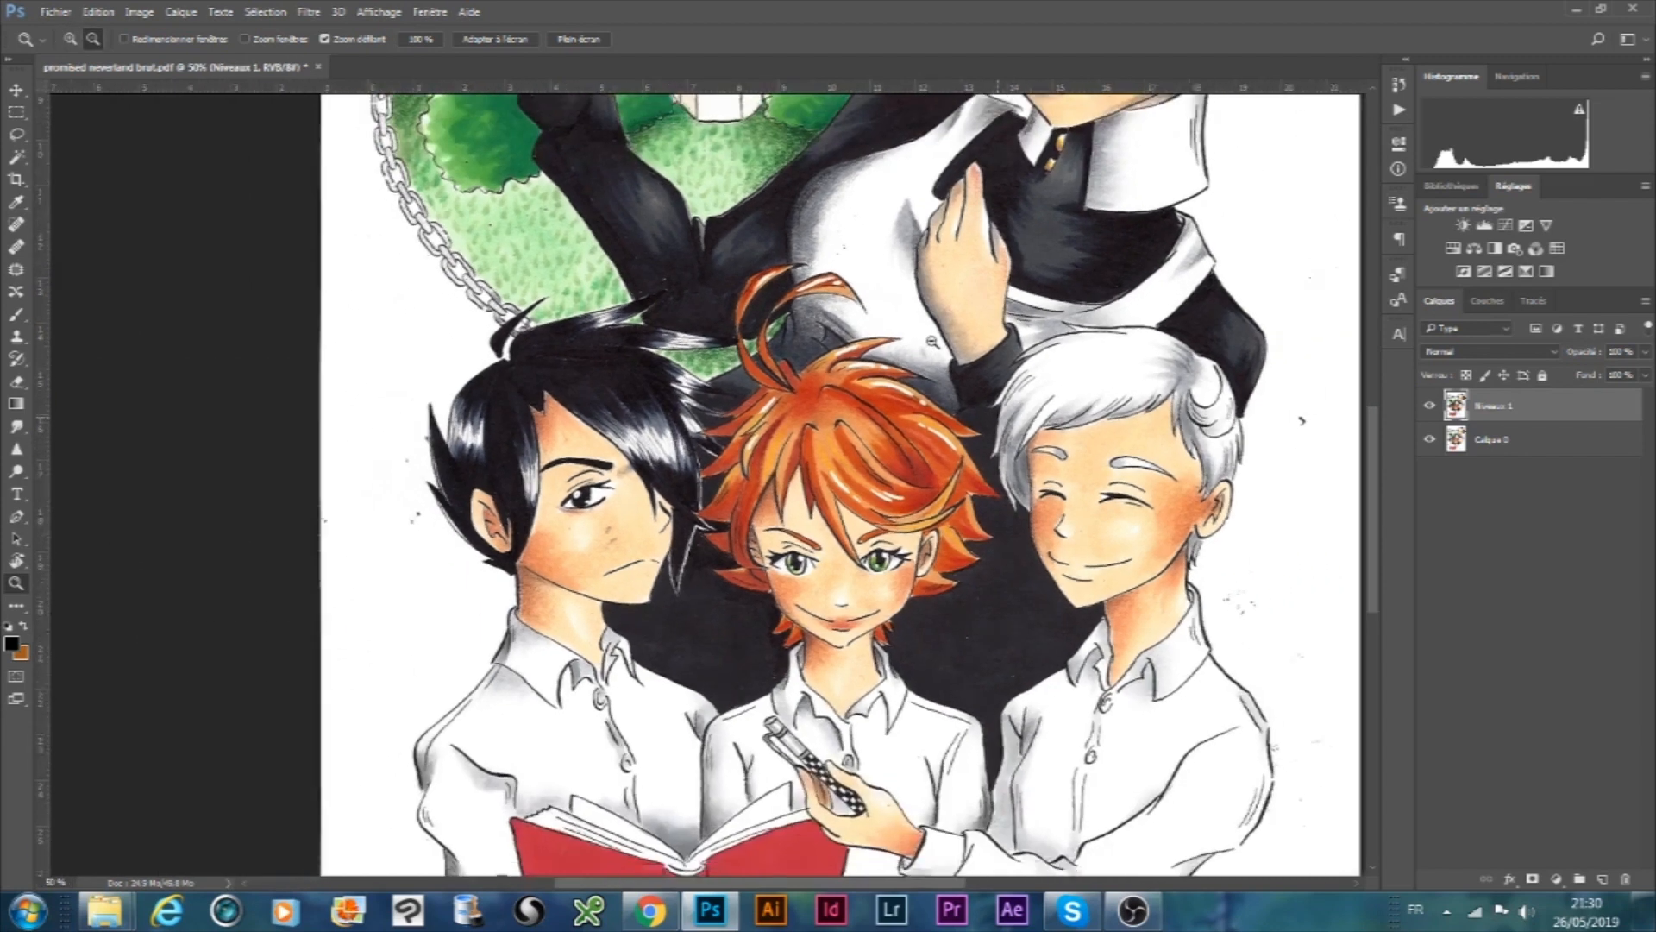
left_click_drag(1373, 417, 1354, 337)
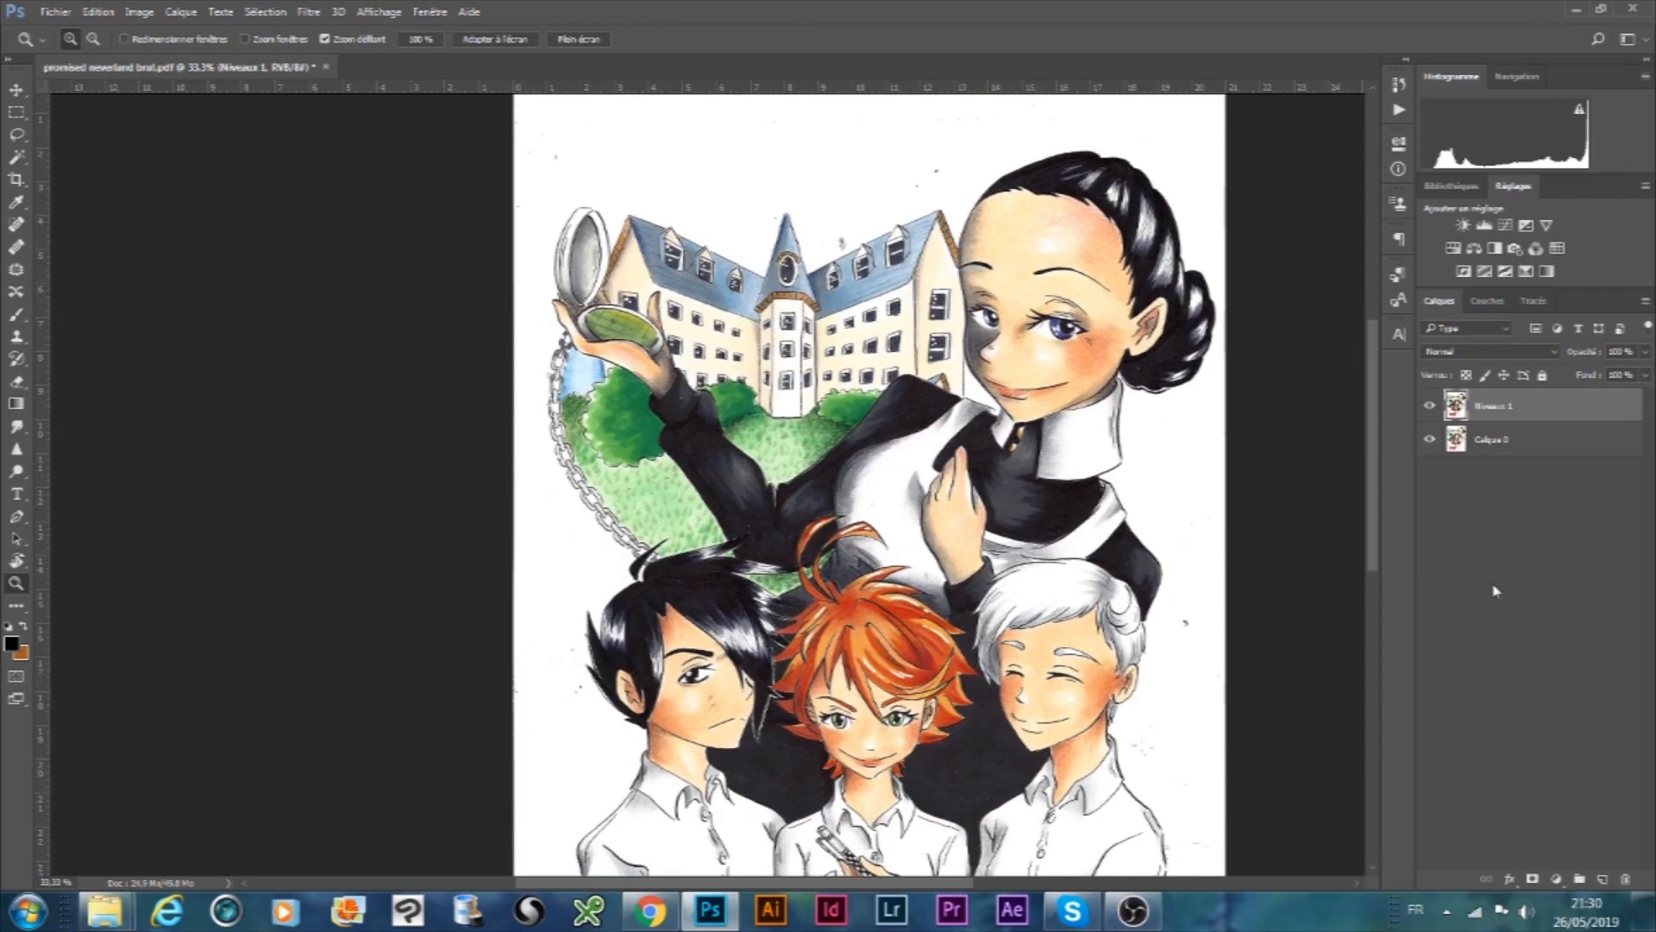
- Duplicate the levels-corrected layer and patch out the black specks in the white background beside the white-haired boy's head
key("ctrl+j")
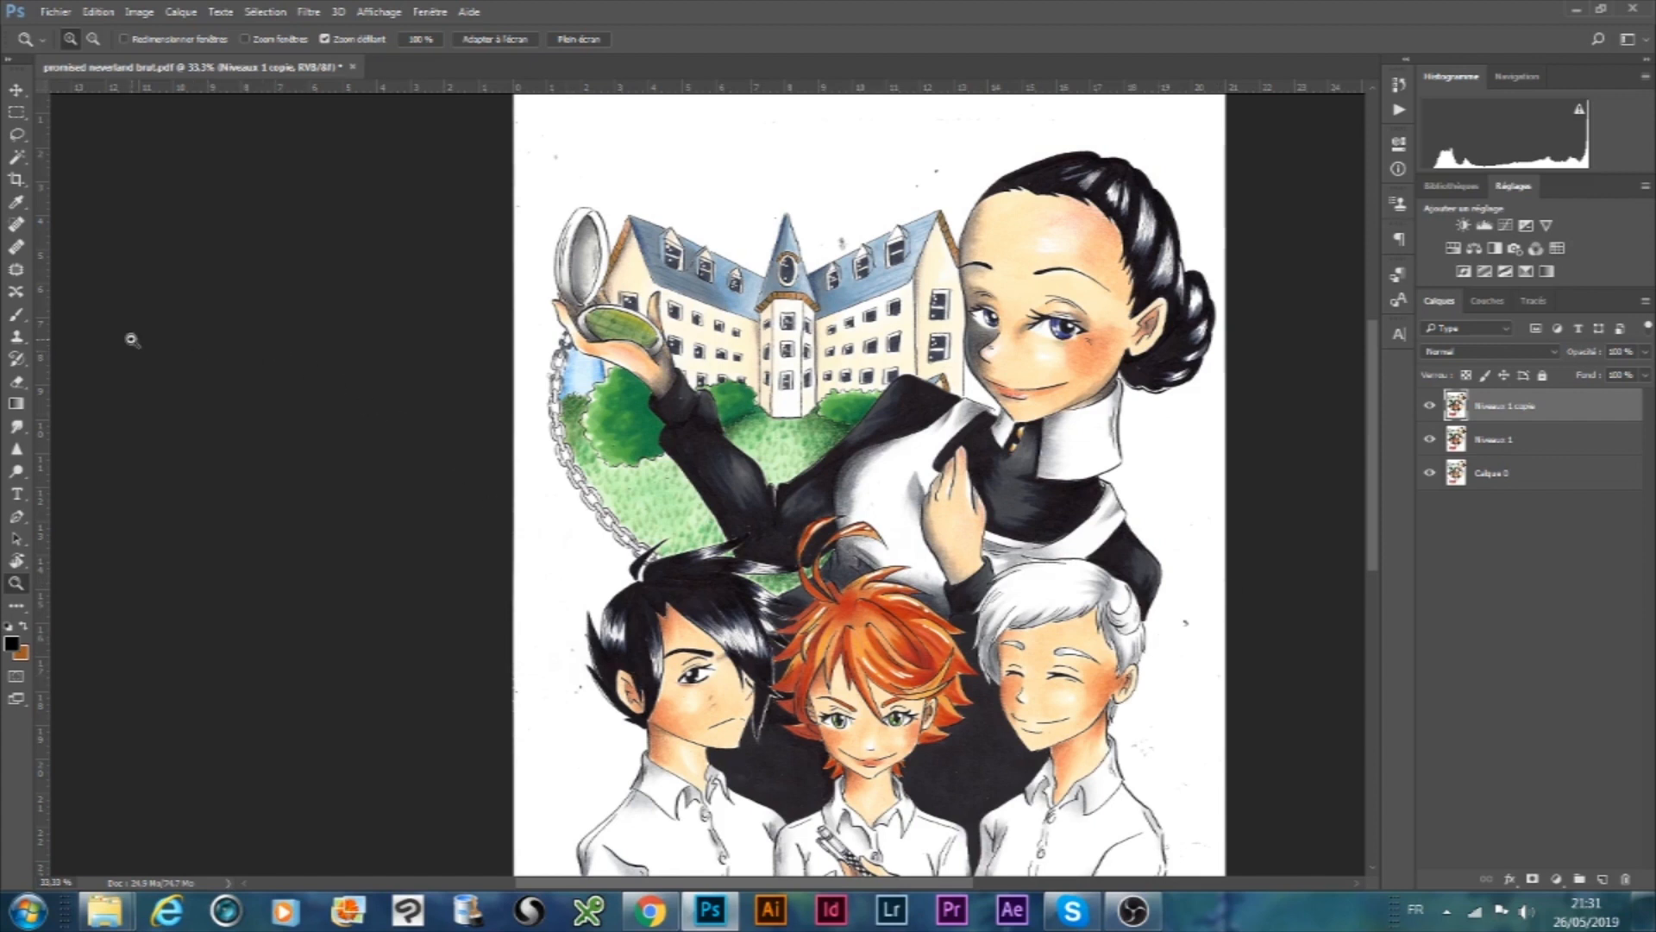
left_click(17, 271)
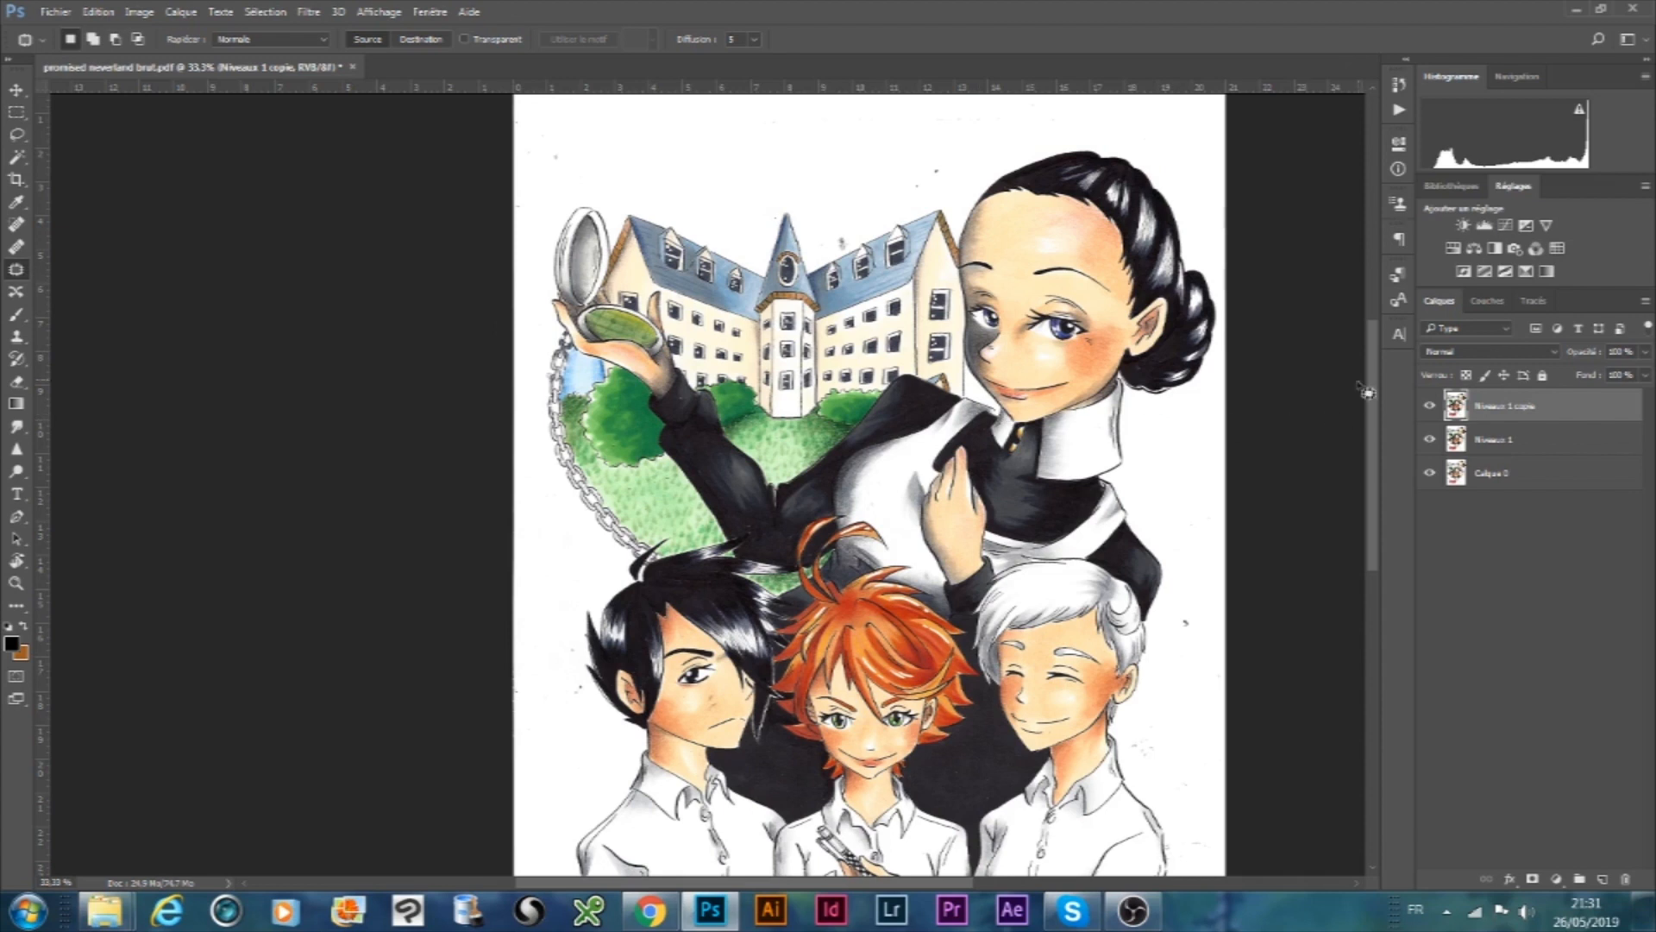
left_click_drag(1374, 372, 1372, 409)
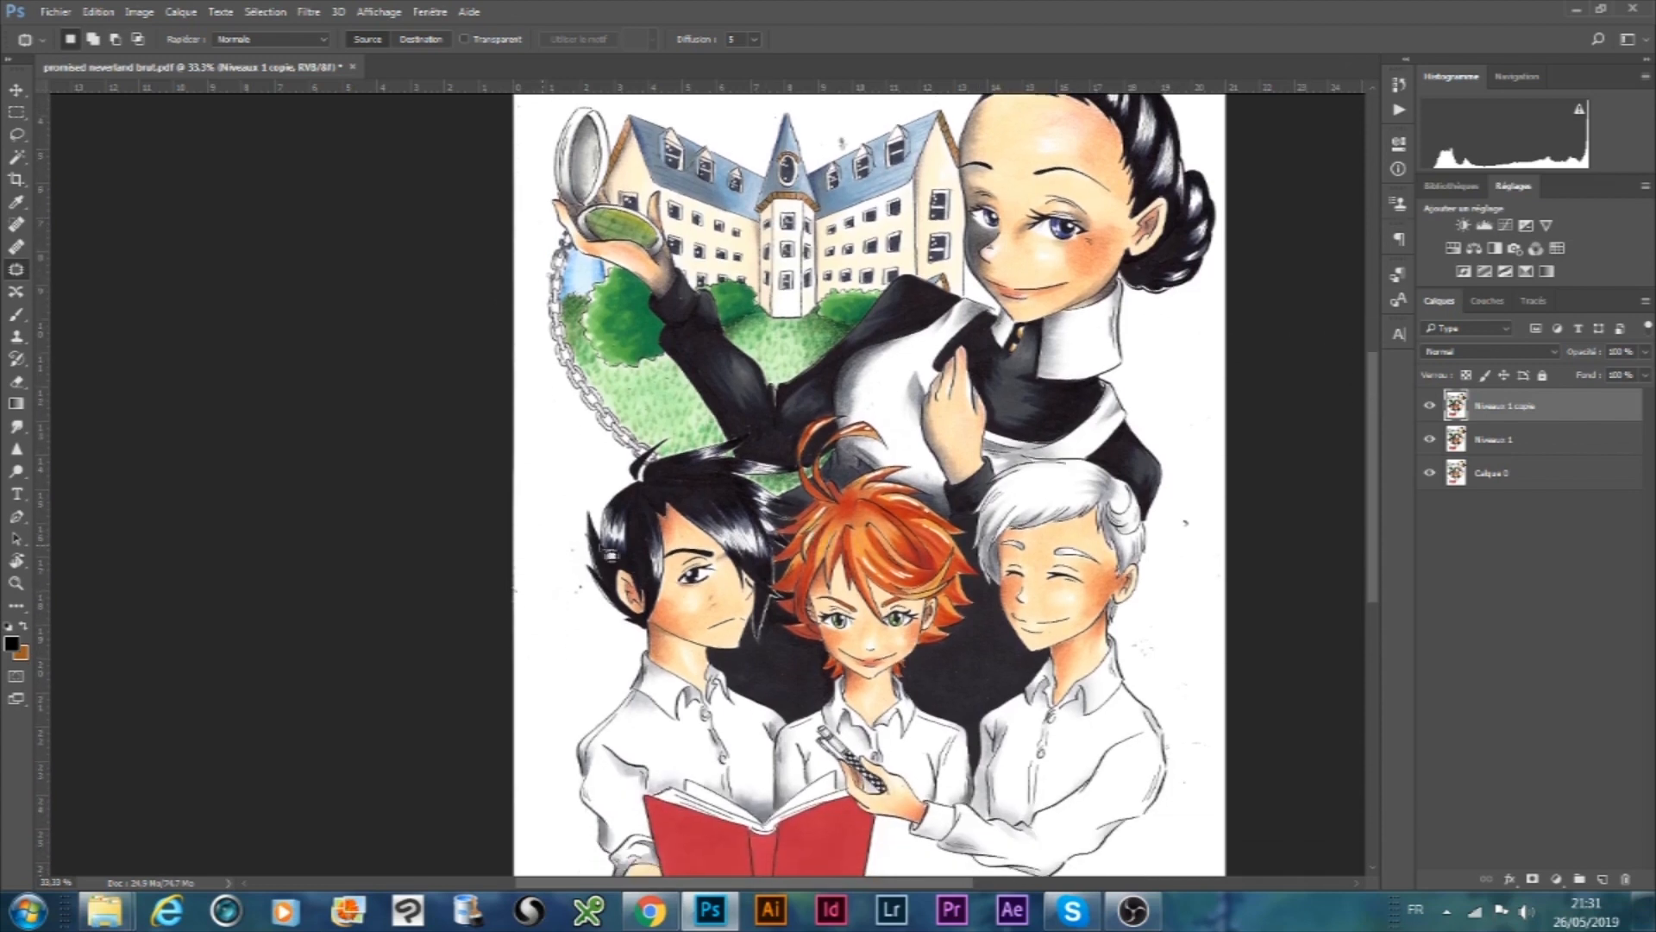
left_click(16, 583)
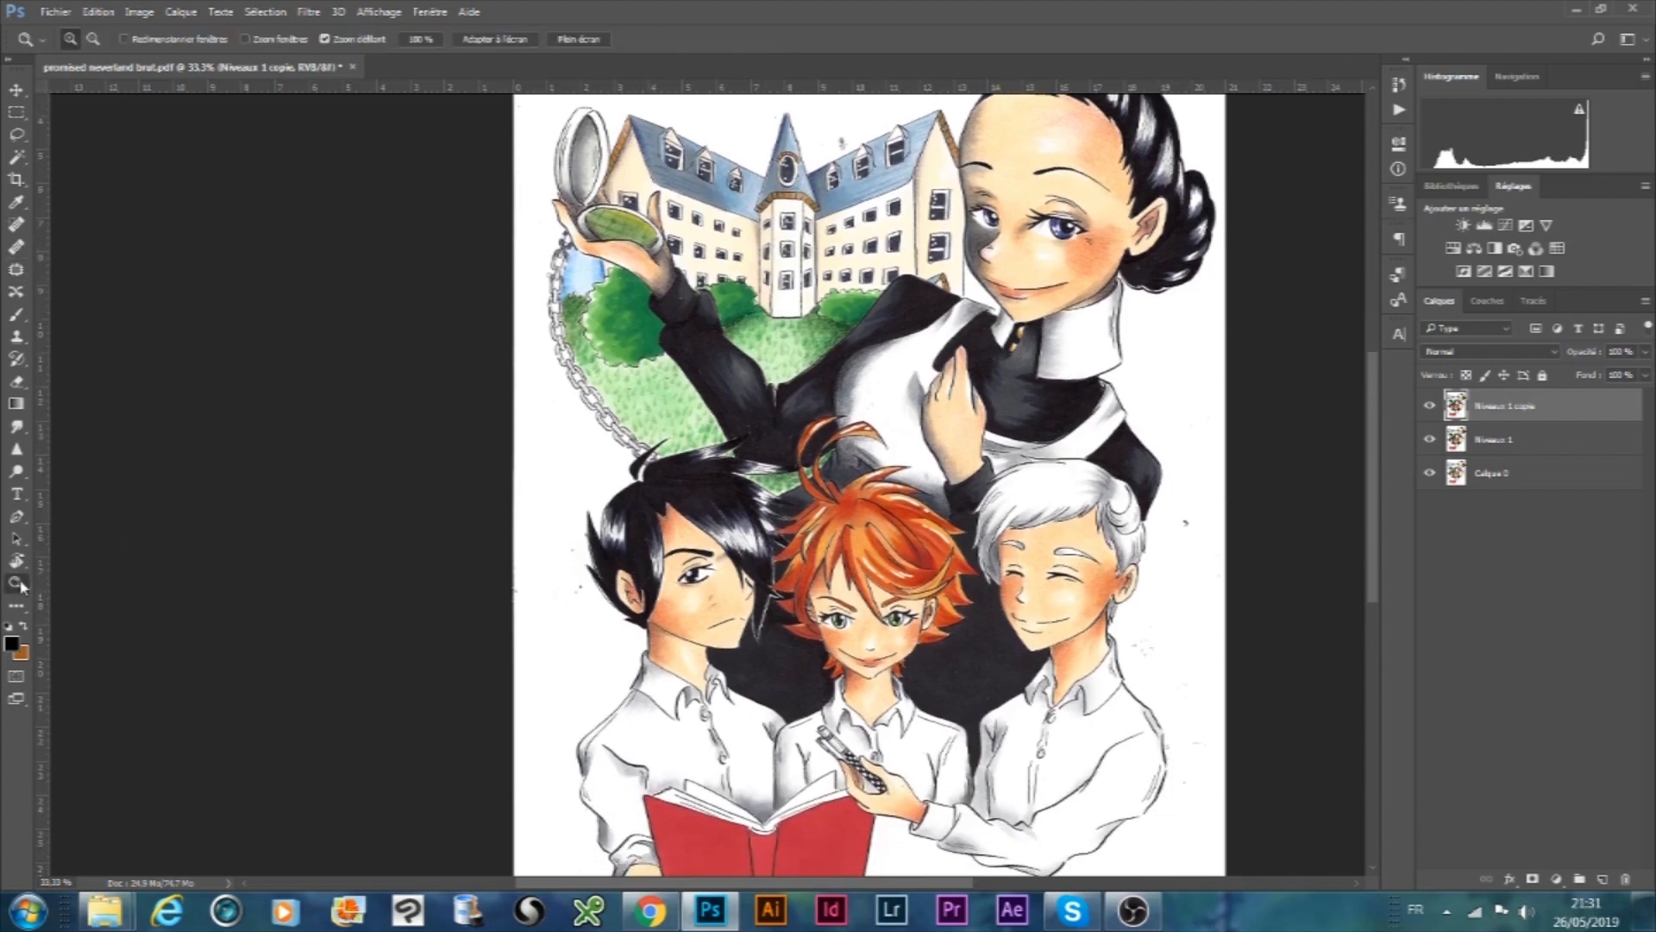
left_click(1231, 515)
left_click(1231, 516)
left_click(1231, 516)
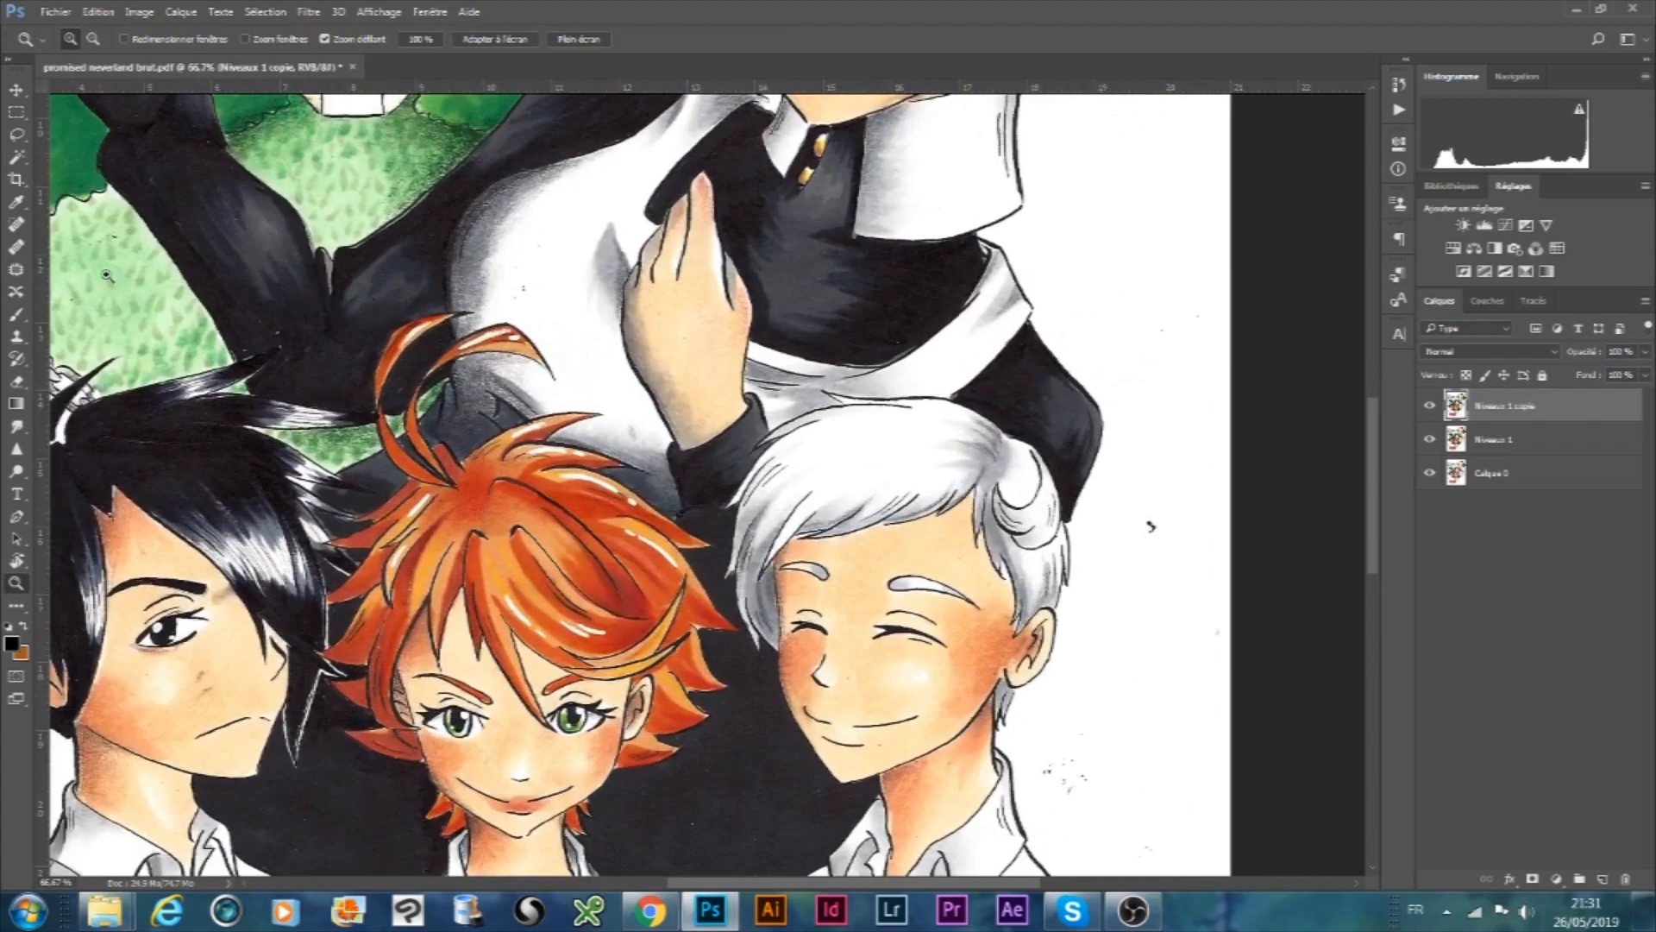
left_click(19, 270)
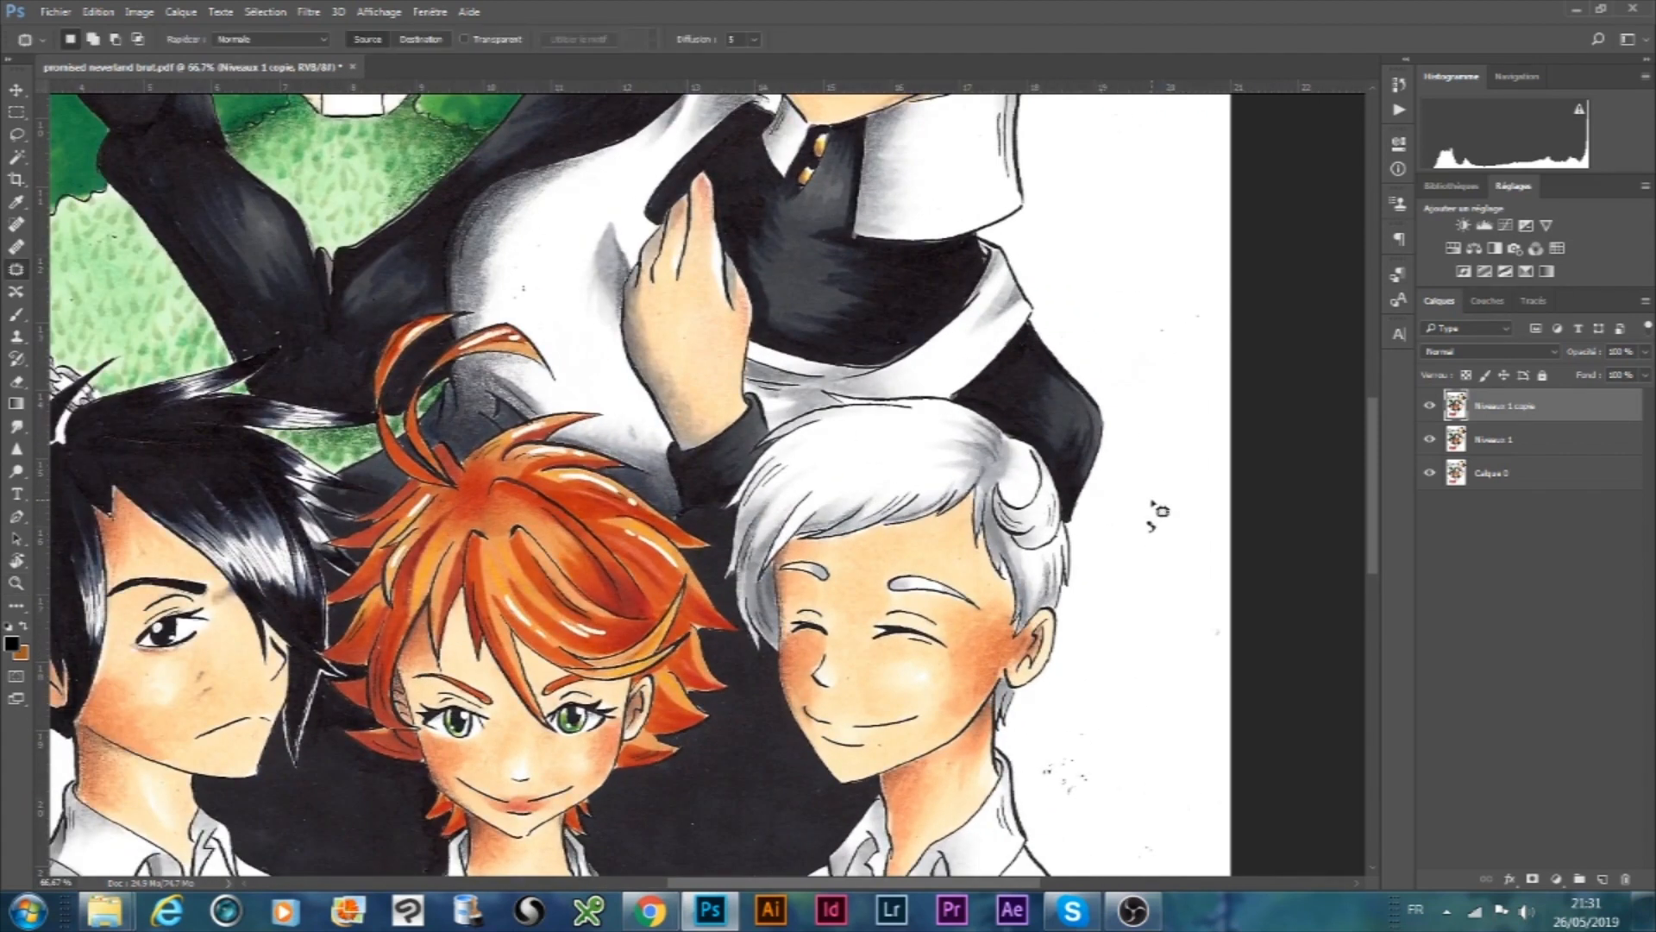
mouse_move(1137, 511)
left_mouse_down()
mouse_move(1142, 571)
mouse_move(1175, 564)
mouse_move(1160, 499)
left_mouse_up()
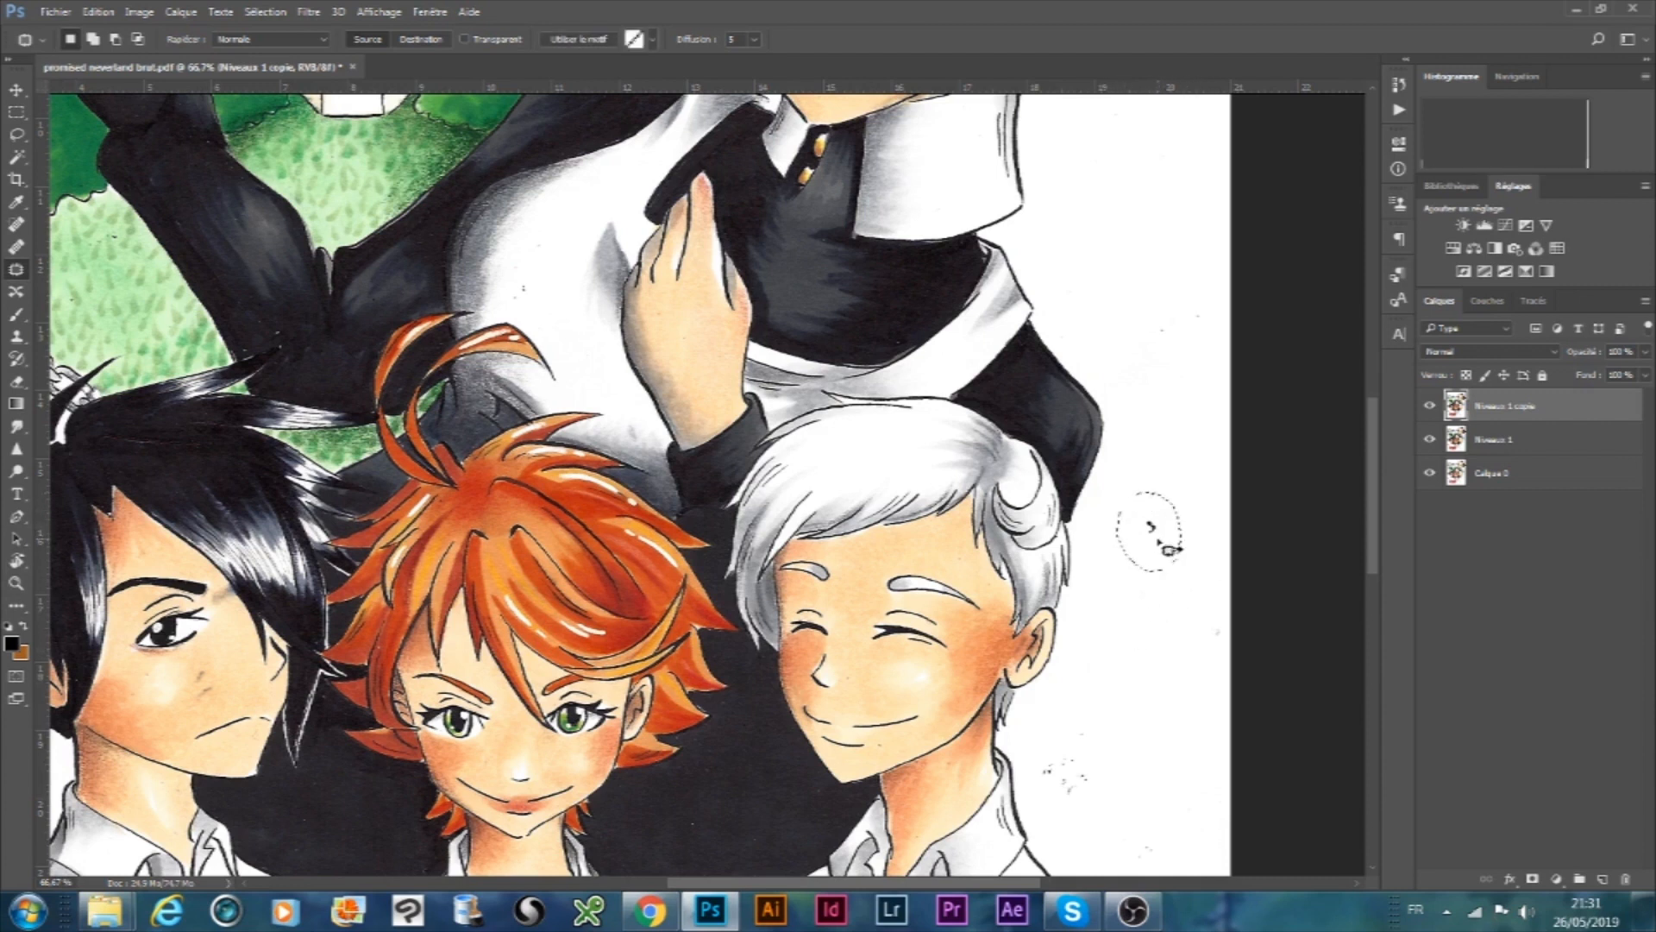
left_click_drag(1169, 548, 1176, 438)
key("ctrl+d")
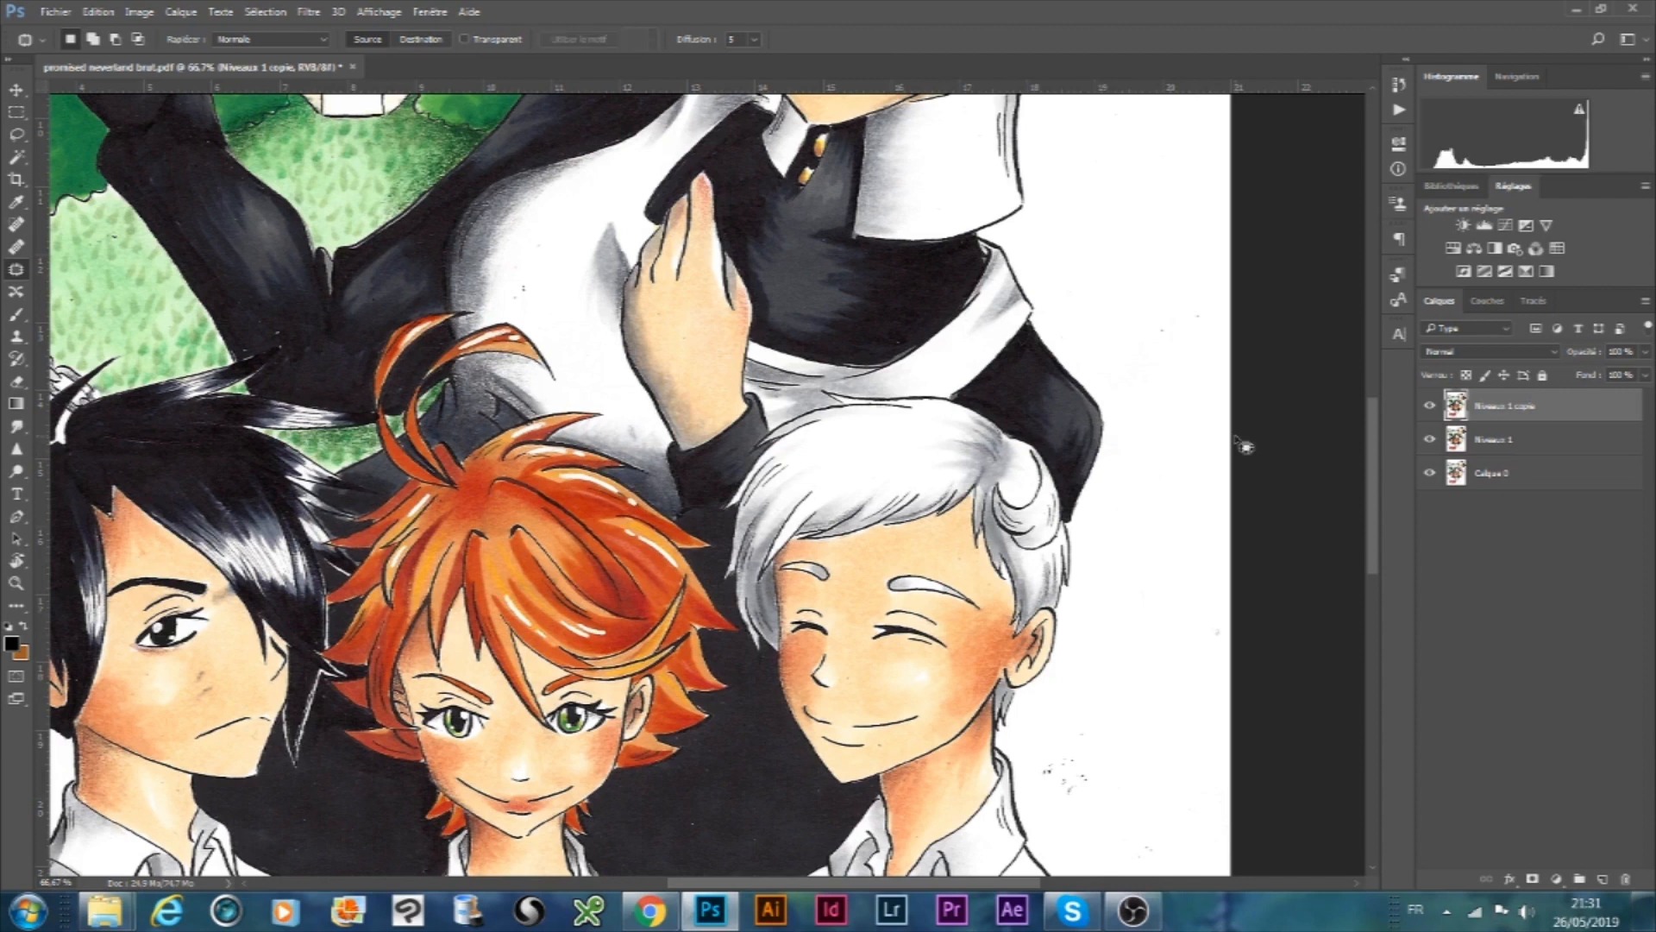
- Patch out the small grey smudge on the white apron between the orange hair and the woman's wrist
left_click(16, 584)
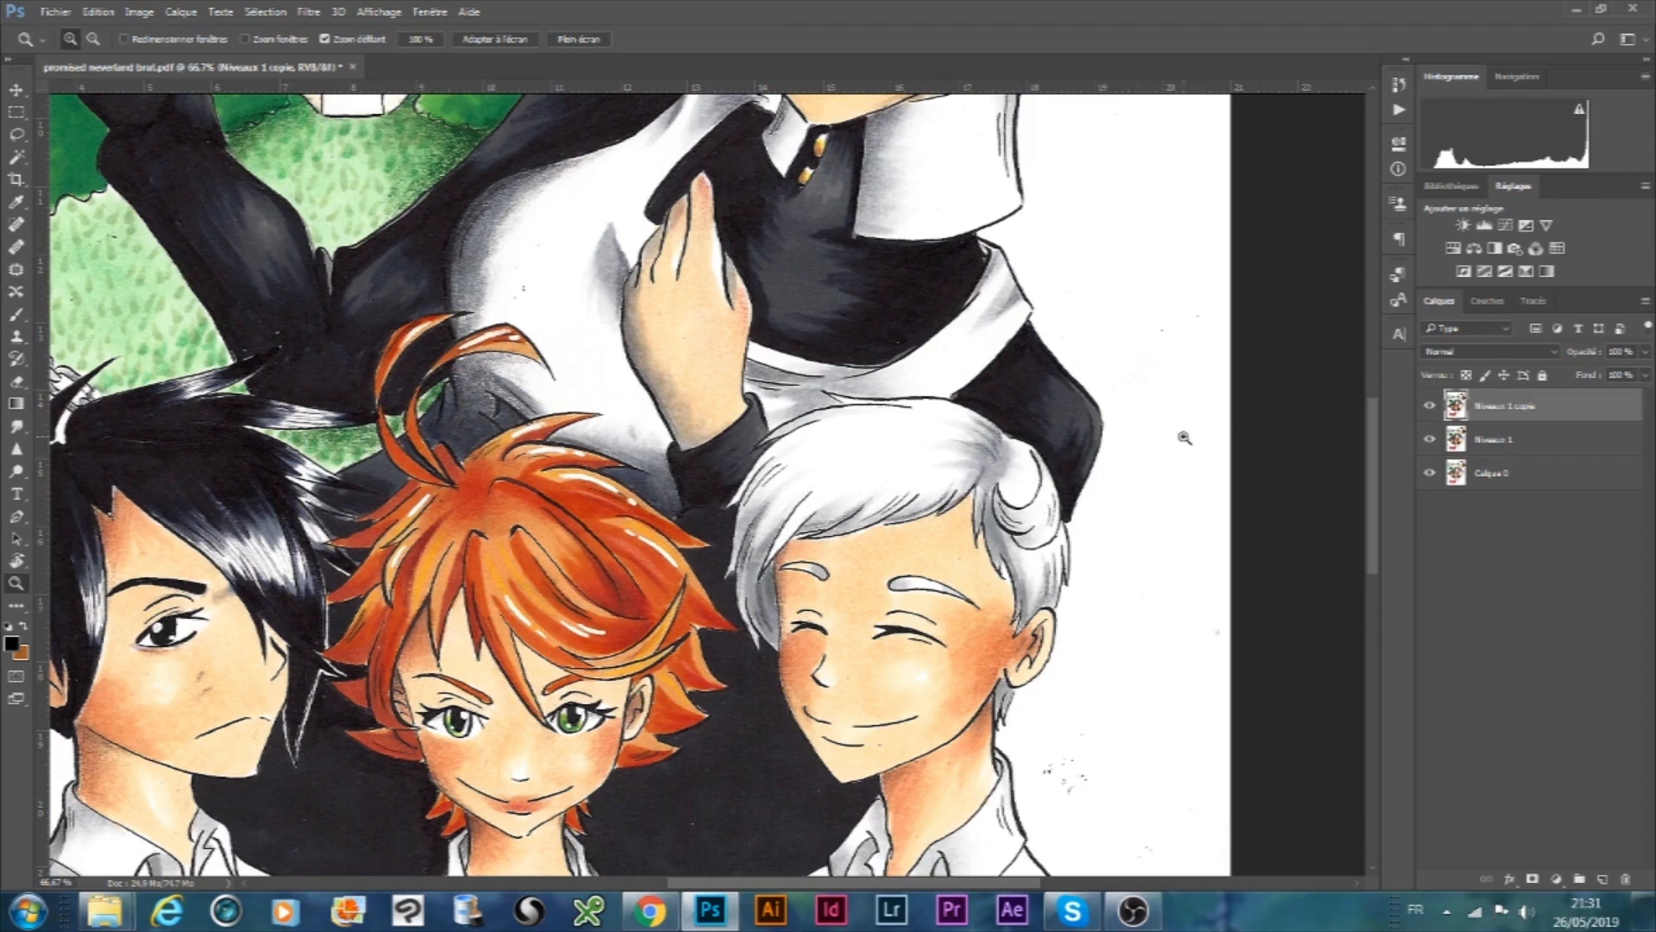
left_click(624, 406)
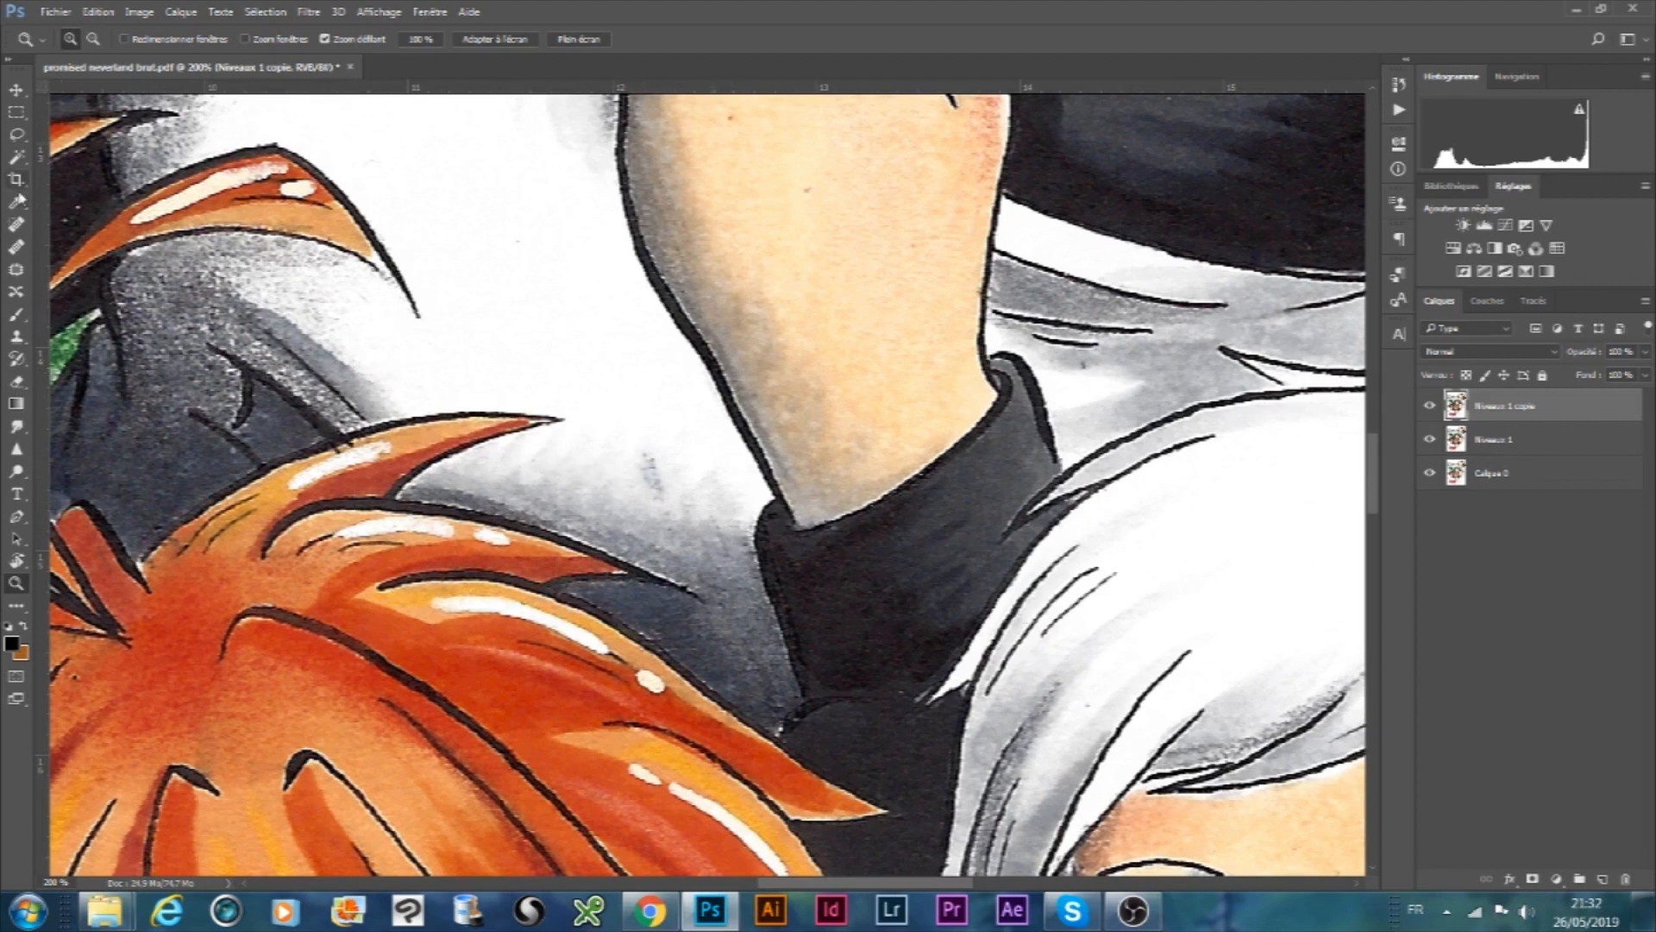
left_click(17, 269)
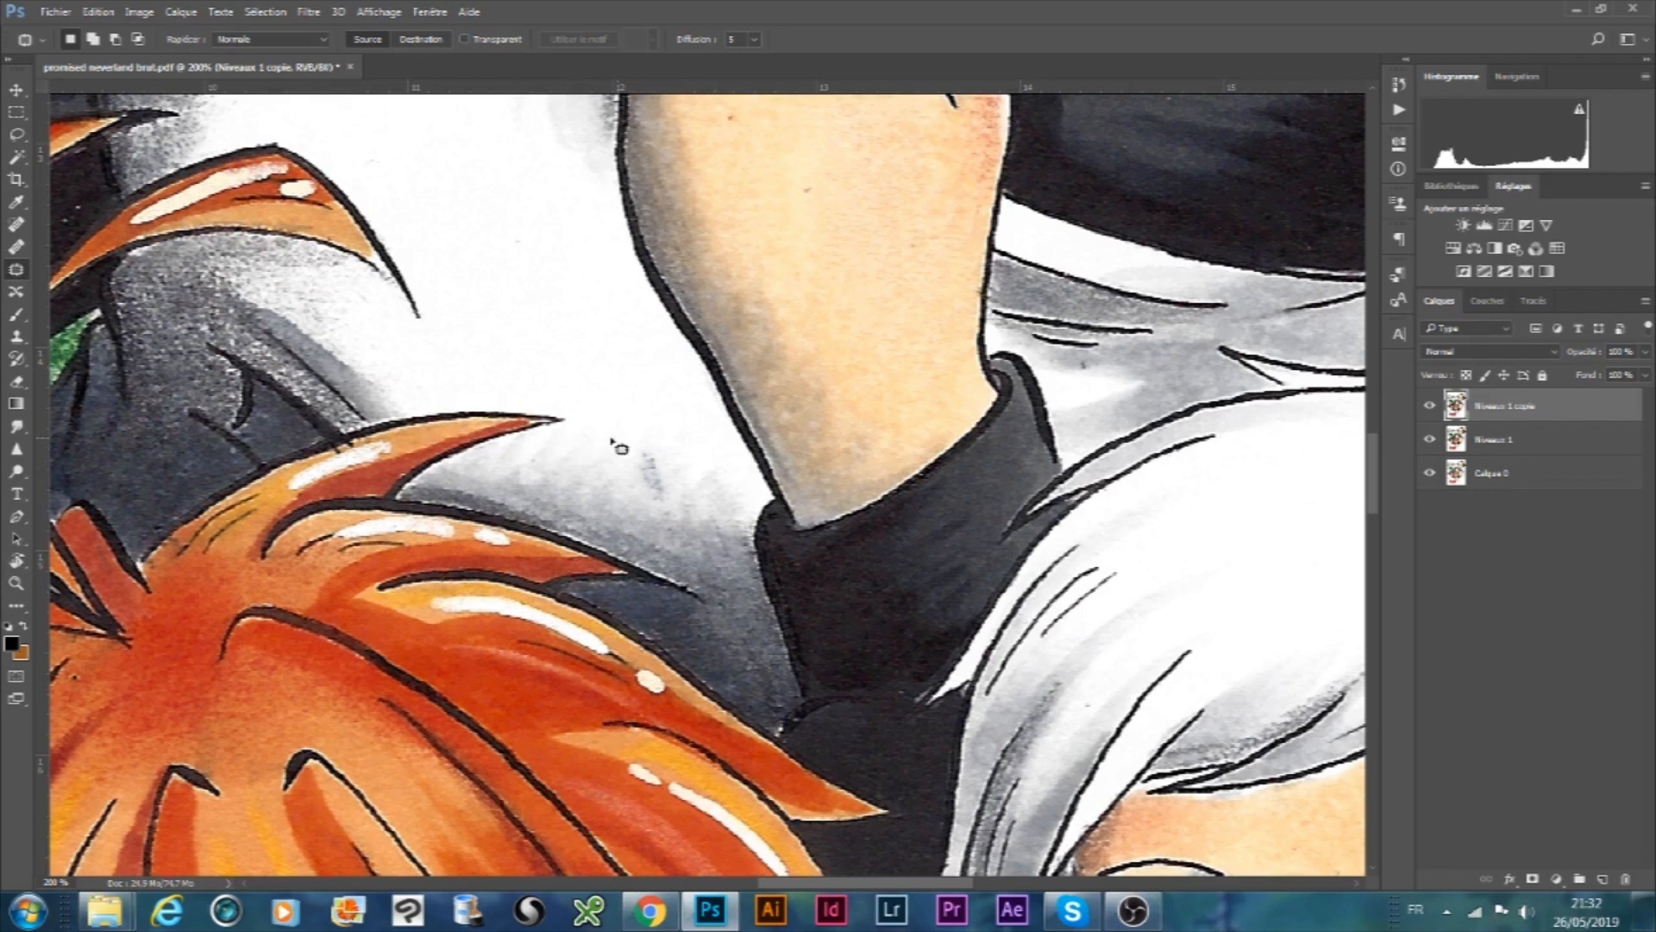
mouse_move(636, 443)
left_mouse_down()
mouse_move(641, 498)
mouse_move(687, 506)
mouse_move(679, 451)
mouse_move(659, 441)
mouse_move(616, 467)
left_mouse_up()
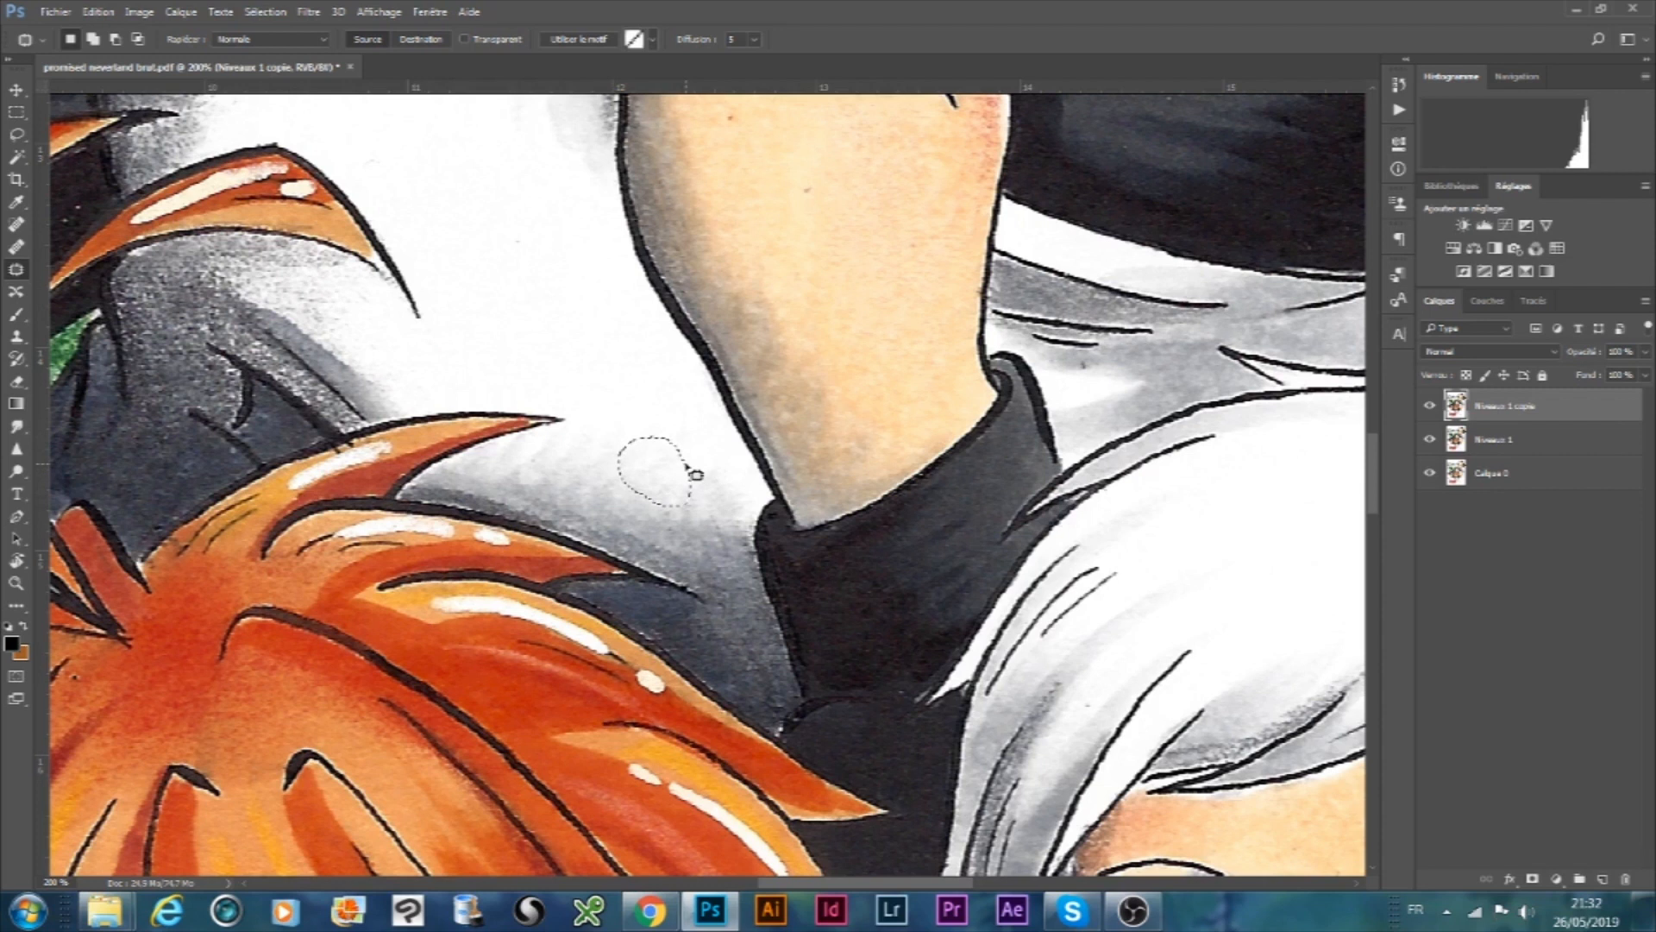
key("ctrl+d")
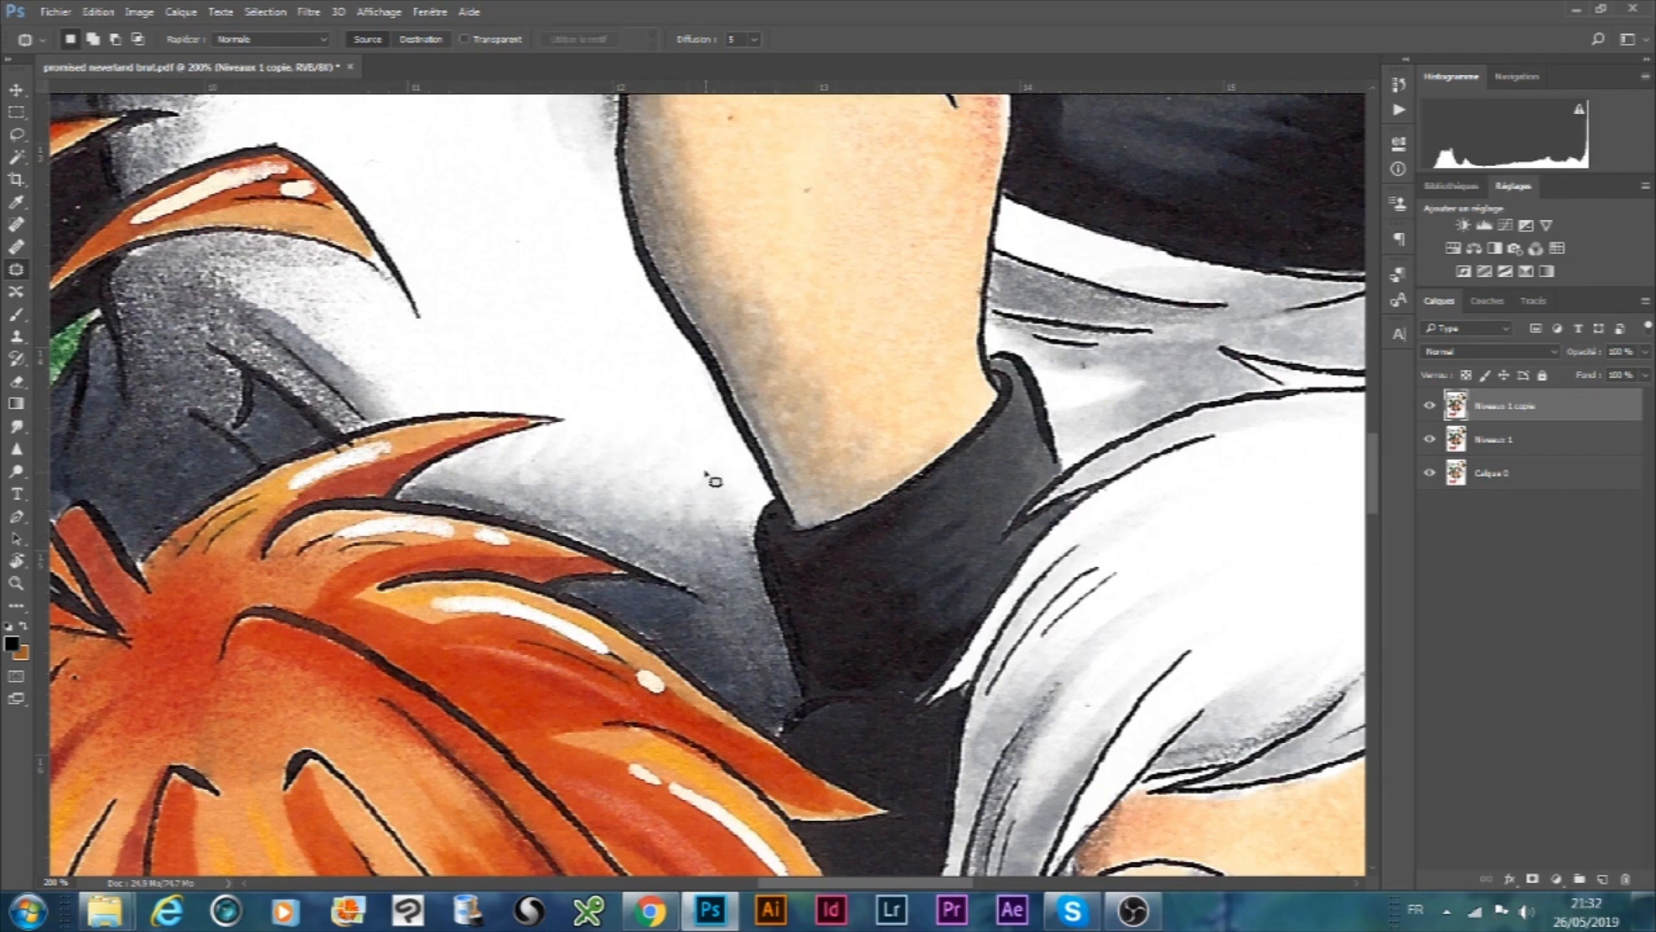
- Patch out the stray specks in the white background beside the black-haired boy's head with clean paper
left_click(15, 583)
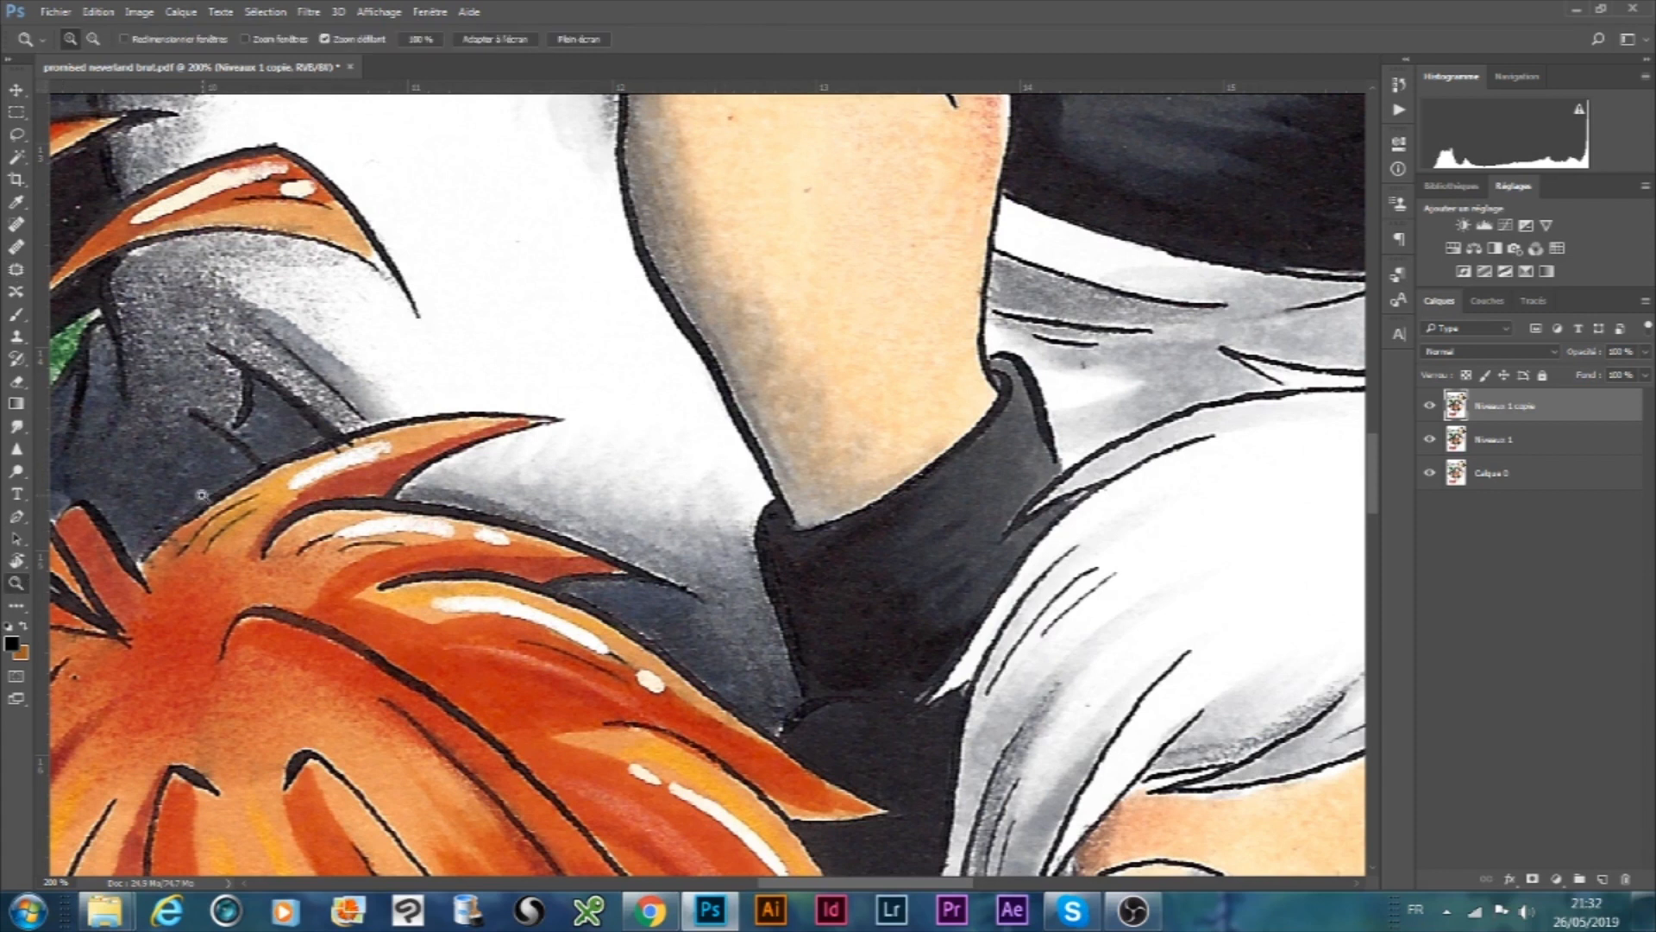
left_click(787, 328, "alt")
left_click(787, 329, "alt")
left_click(787, 328, "alt")
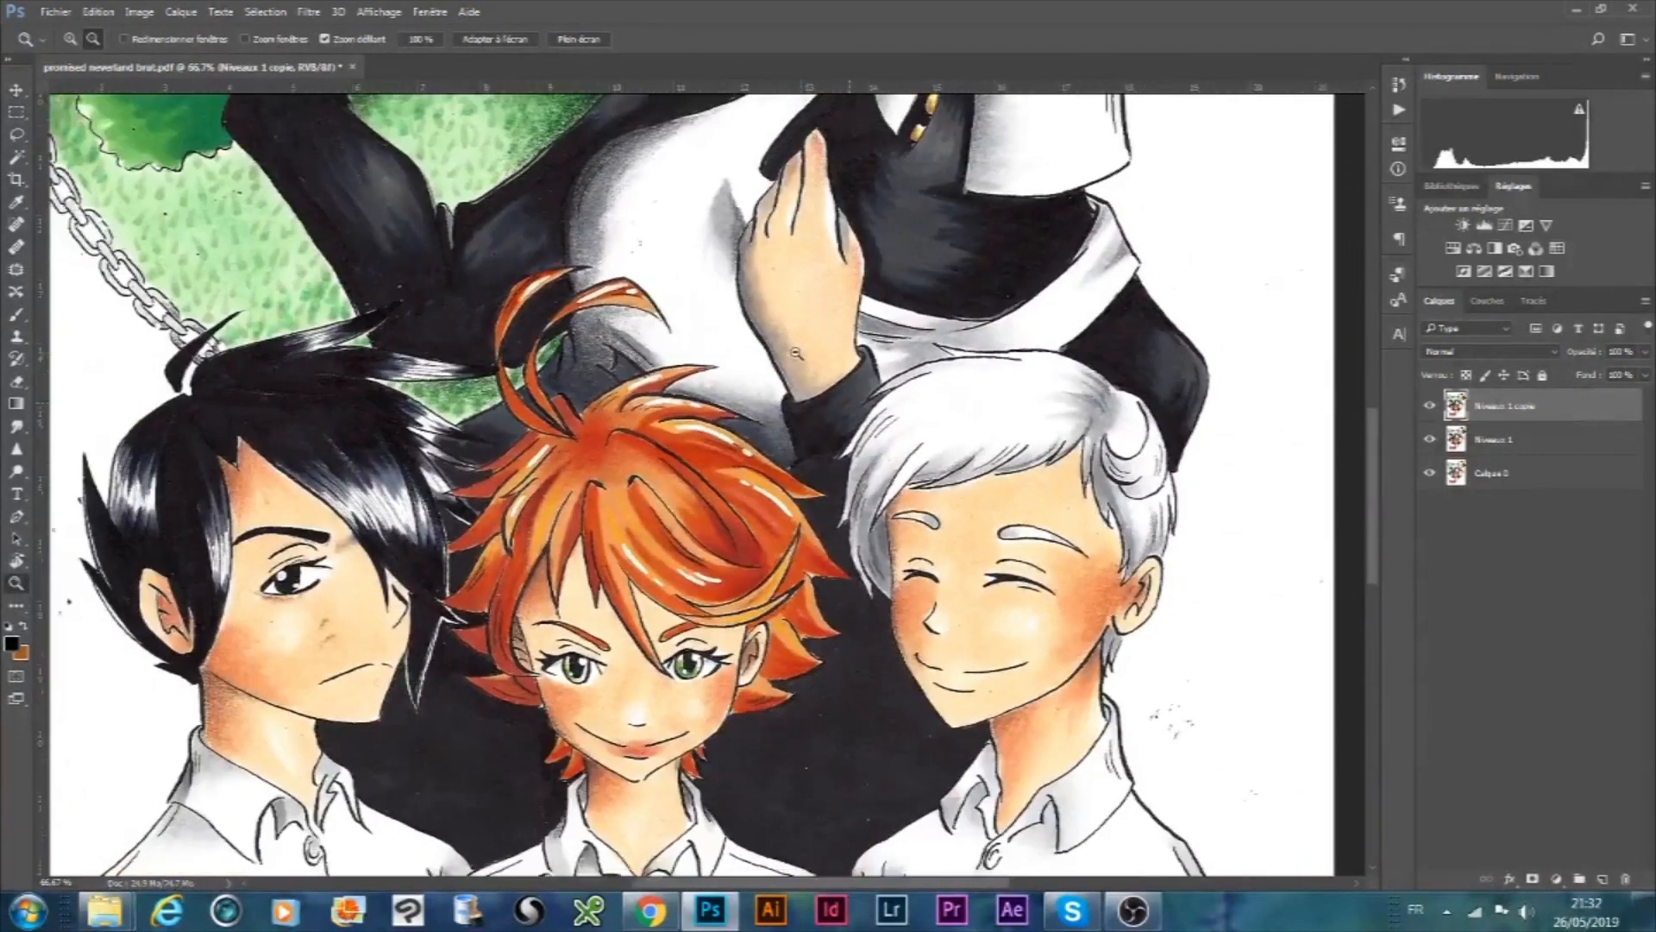
left_click(788, 329, "alt")
left_click_drag(1371, 442, 1365, 472)
left_click(283, 549)
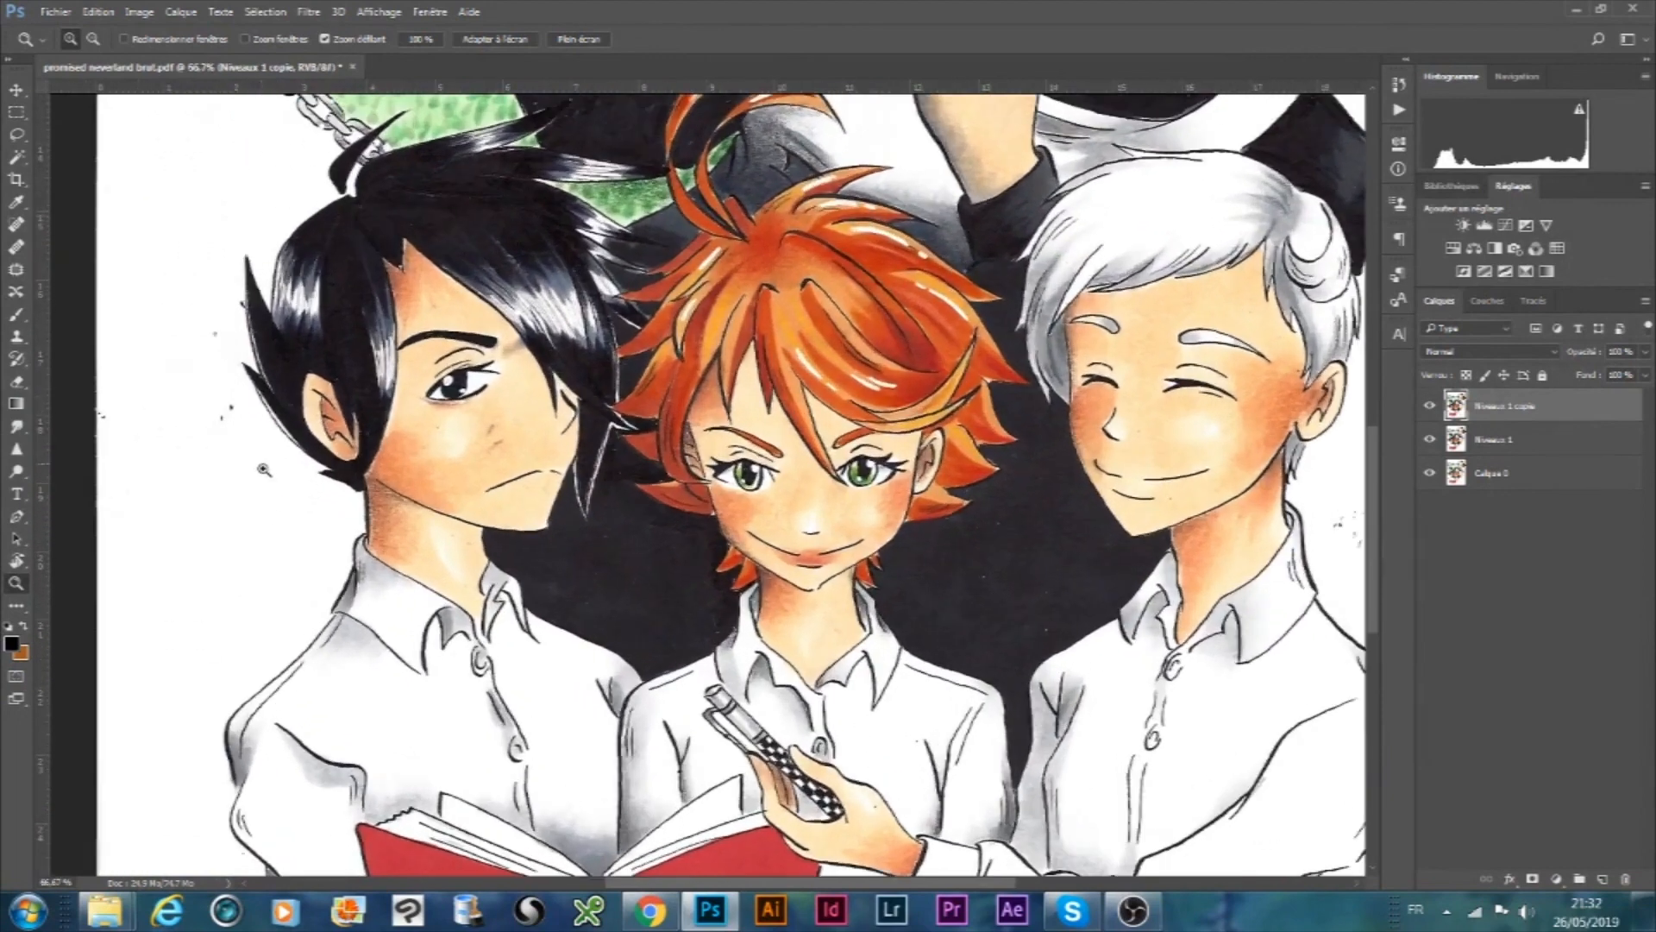
left_click(167, 351)
left_click(166, 351)
key("j")
left_click_drag(370, 496, 266, 603)
left_click_drag(266, 603, 311, 665)
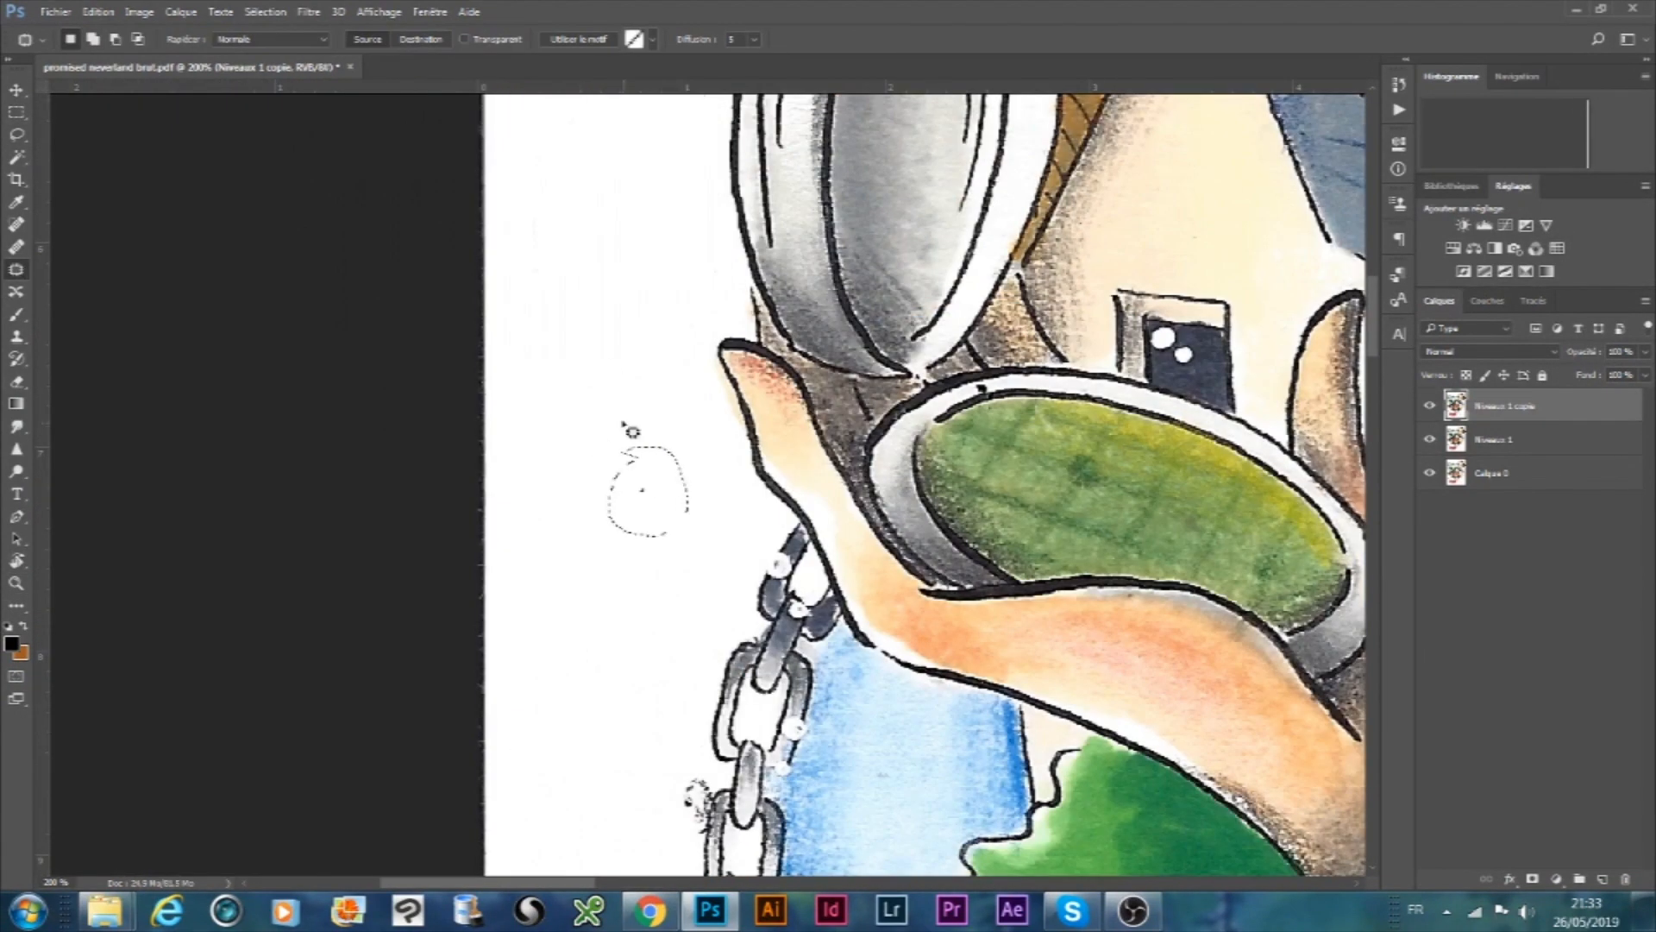
- Patch out the stray marks in the white background beside the hand holding the pocket watch and near the mansion's central tower
left_click_drag(629, 432, 595, 466)
key("ctrl+d")
key("z")
left_click(636, 556, "alt")
left_click(617, 561, "alt")
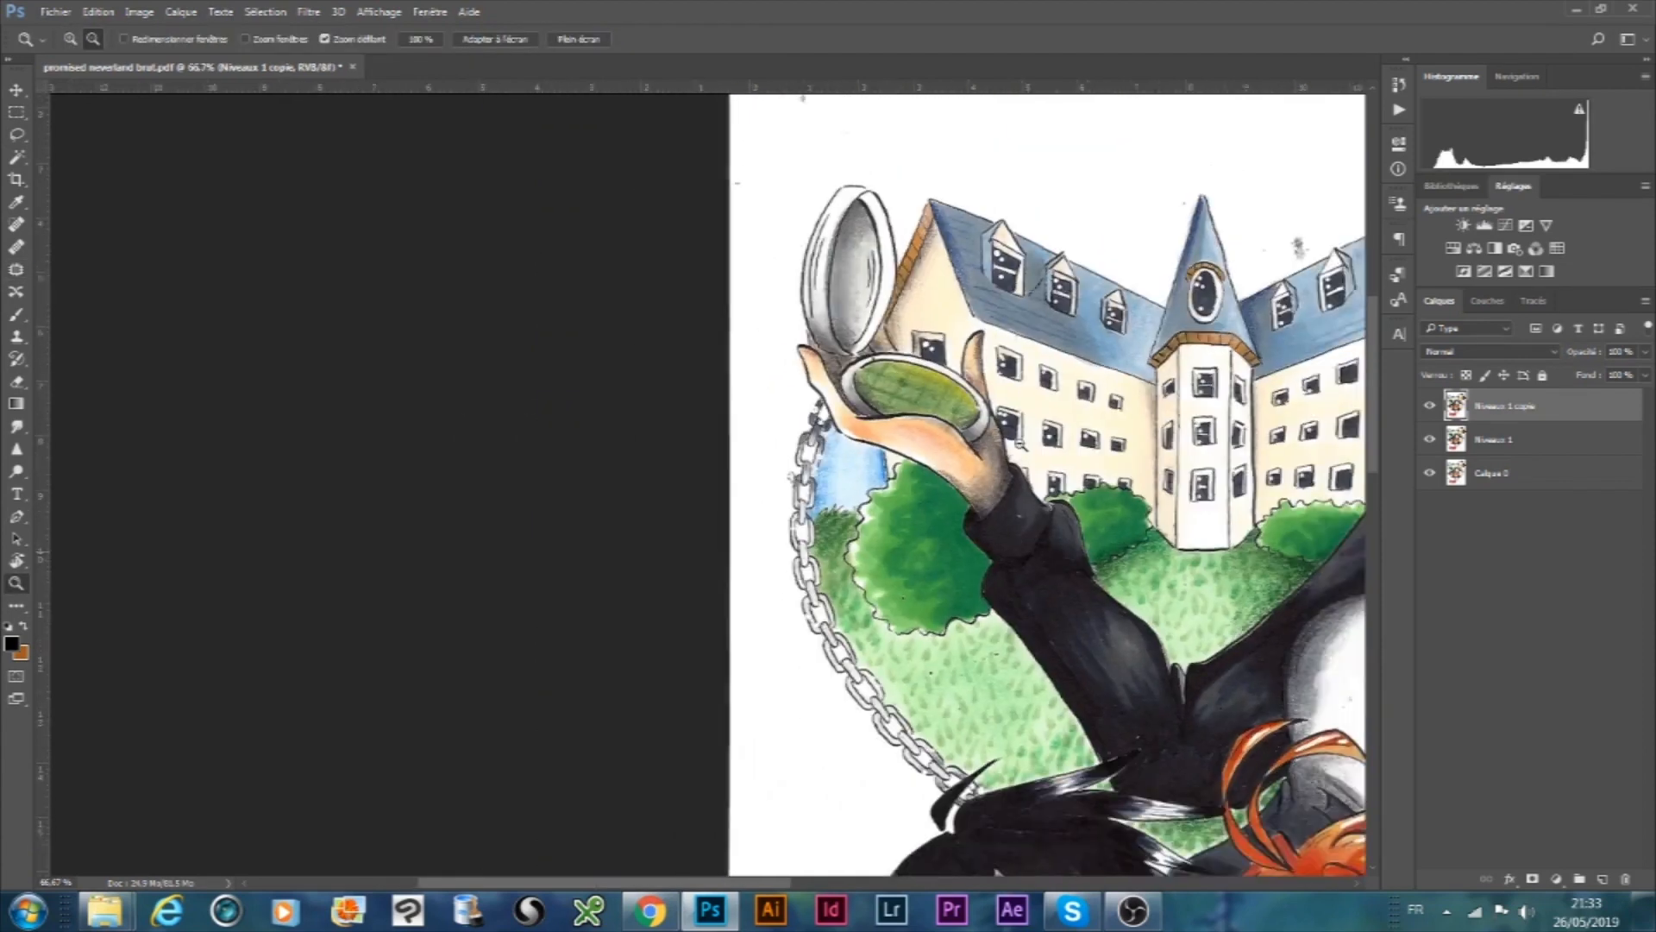
left_click(863, 414)
left_click(1263, 237)
key("j")
mouse_move(942, 461)
left_mouse_down()
mouse_move(956, 472)
mouse_move(871, 397)
left_mouse_up()
left_click_drag(518, 335, 512, 337)
- Patch out the black specks in the white background above the mansion's roof, between the tower and the woman's head
key("z")
left_click(783, 392, "alt")
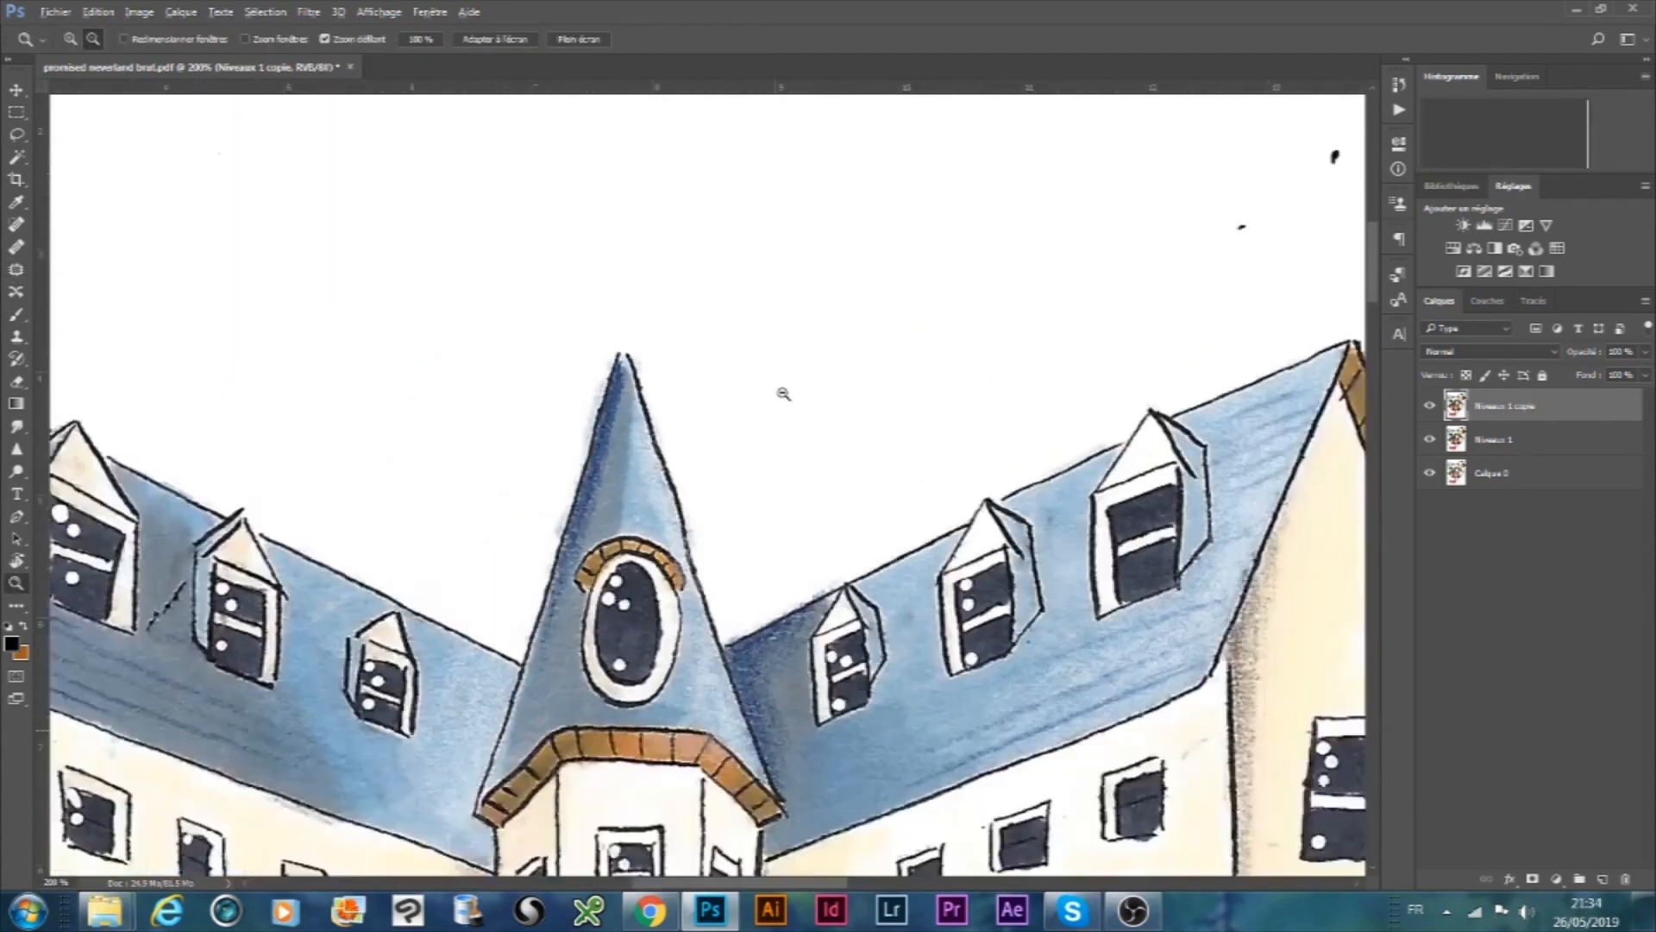
left_click(1073, 259)
key("j")
left_click_drag(906, 307, 880, 316)
left_click_drag(819, 392, 604, 449)
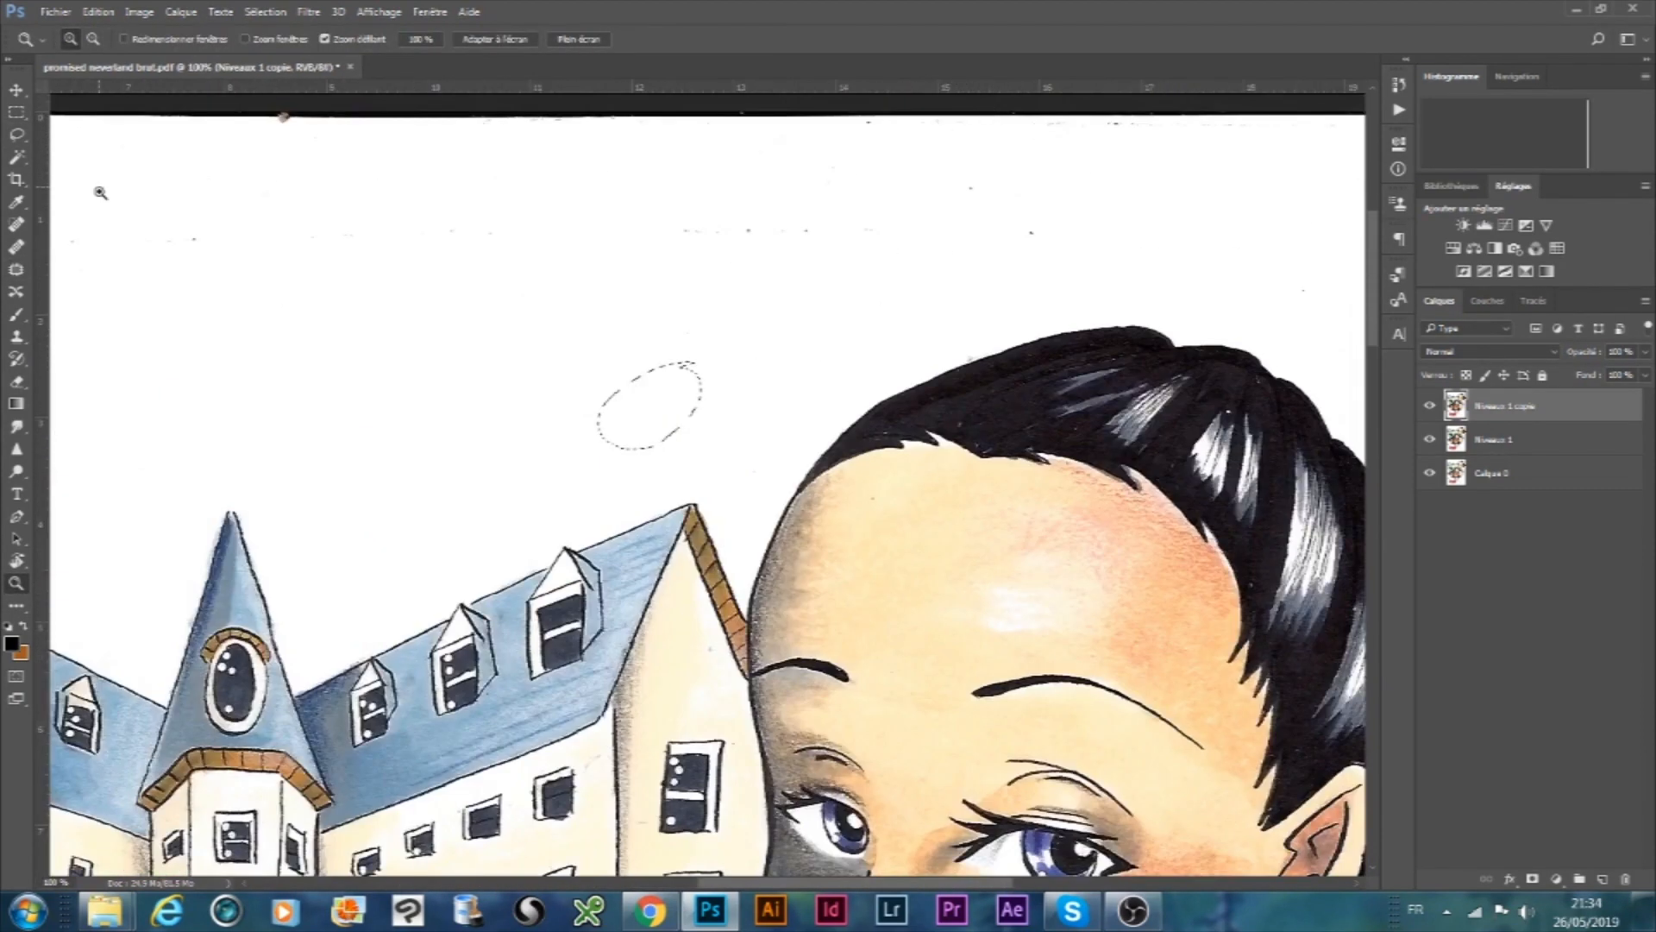
- Try to patch out the grey smudge on the black-haired boy's skin, between his eyebrow and fringe, with clean skin from below
mouse_move(100, 193)
left_mouse_down()
mouse_move(359, 293)
mouse_move(129, 258)
left_mouse_up()
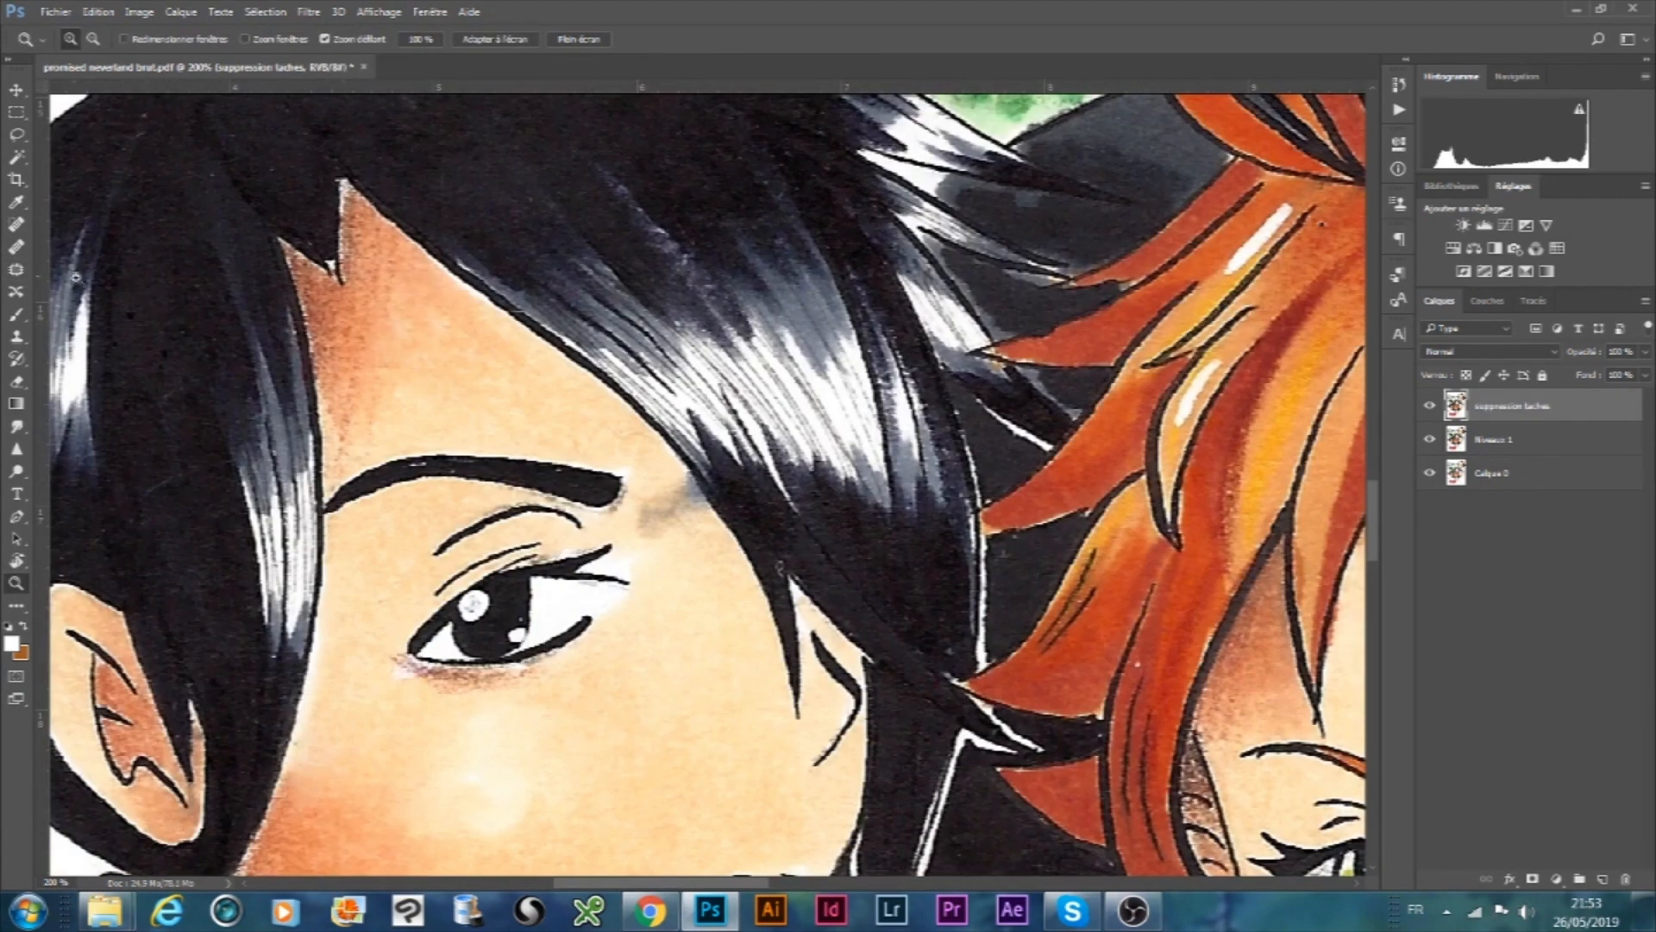
left_click(17, 271)
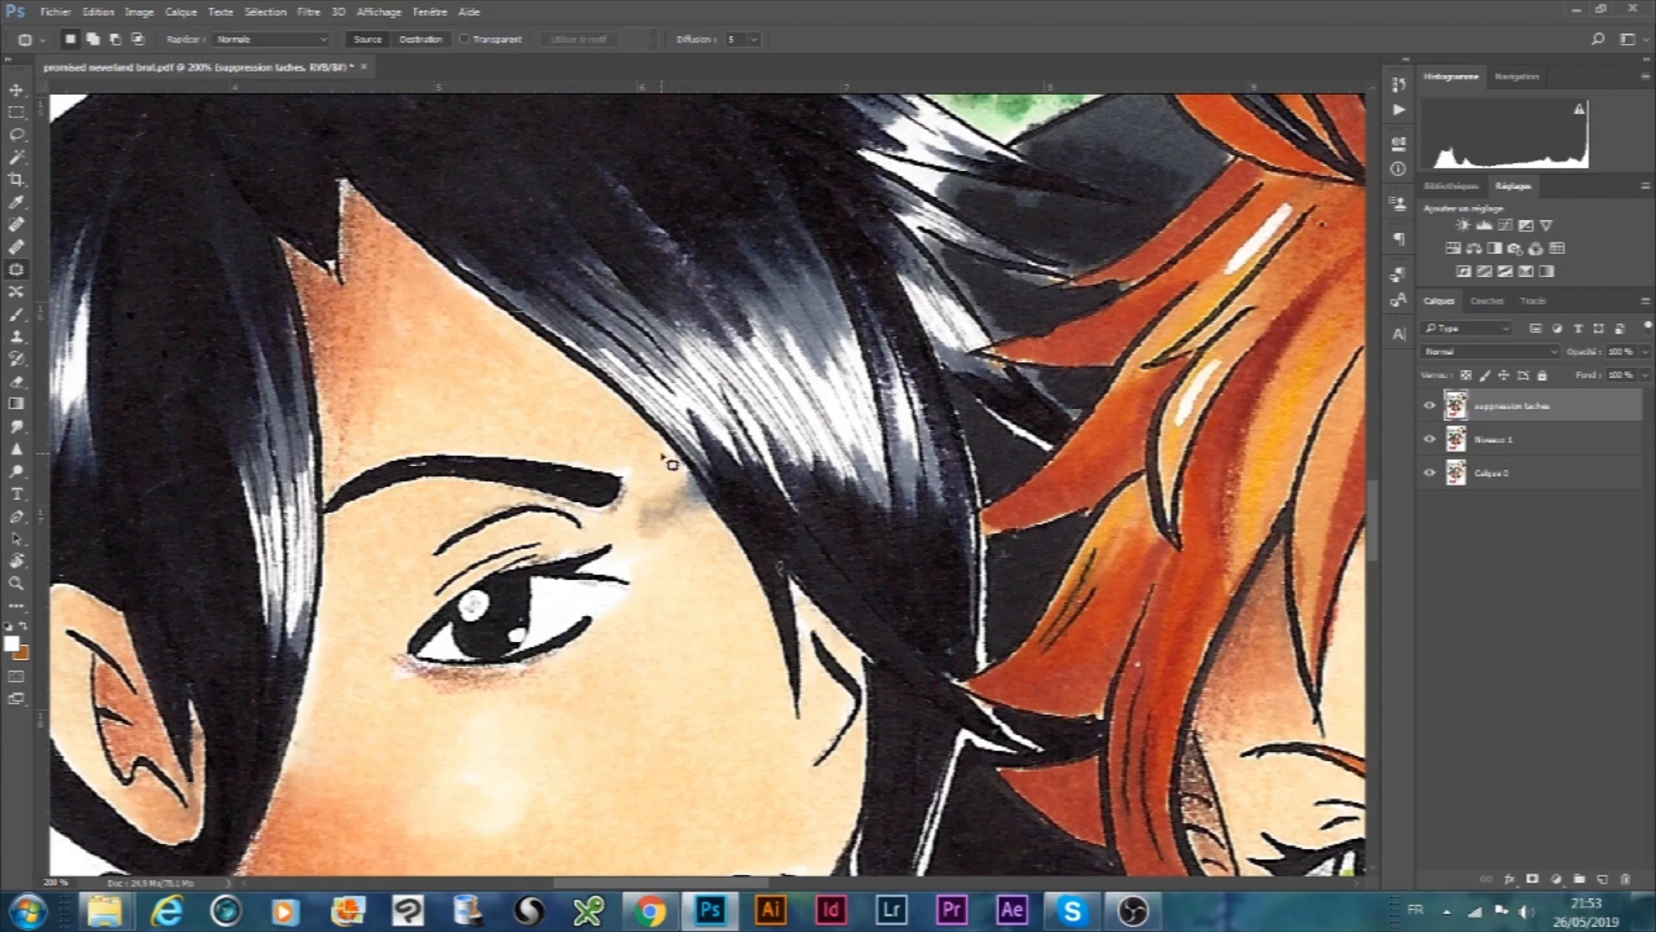
mouse_move(705, 499)
left_mouse_down()
mouse_move(721, 524)
mouse_move(684, 561)
mouse_move(635, 535)
mouse_move(649, 479)
mouse_move(677, 453)
left_mouse_up()
left_click_drag(682, 510, 716, 651)
right_click(754, 636)
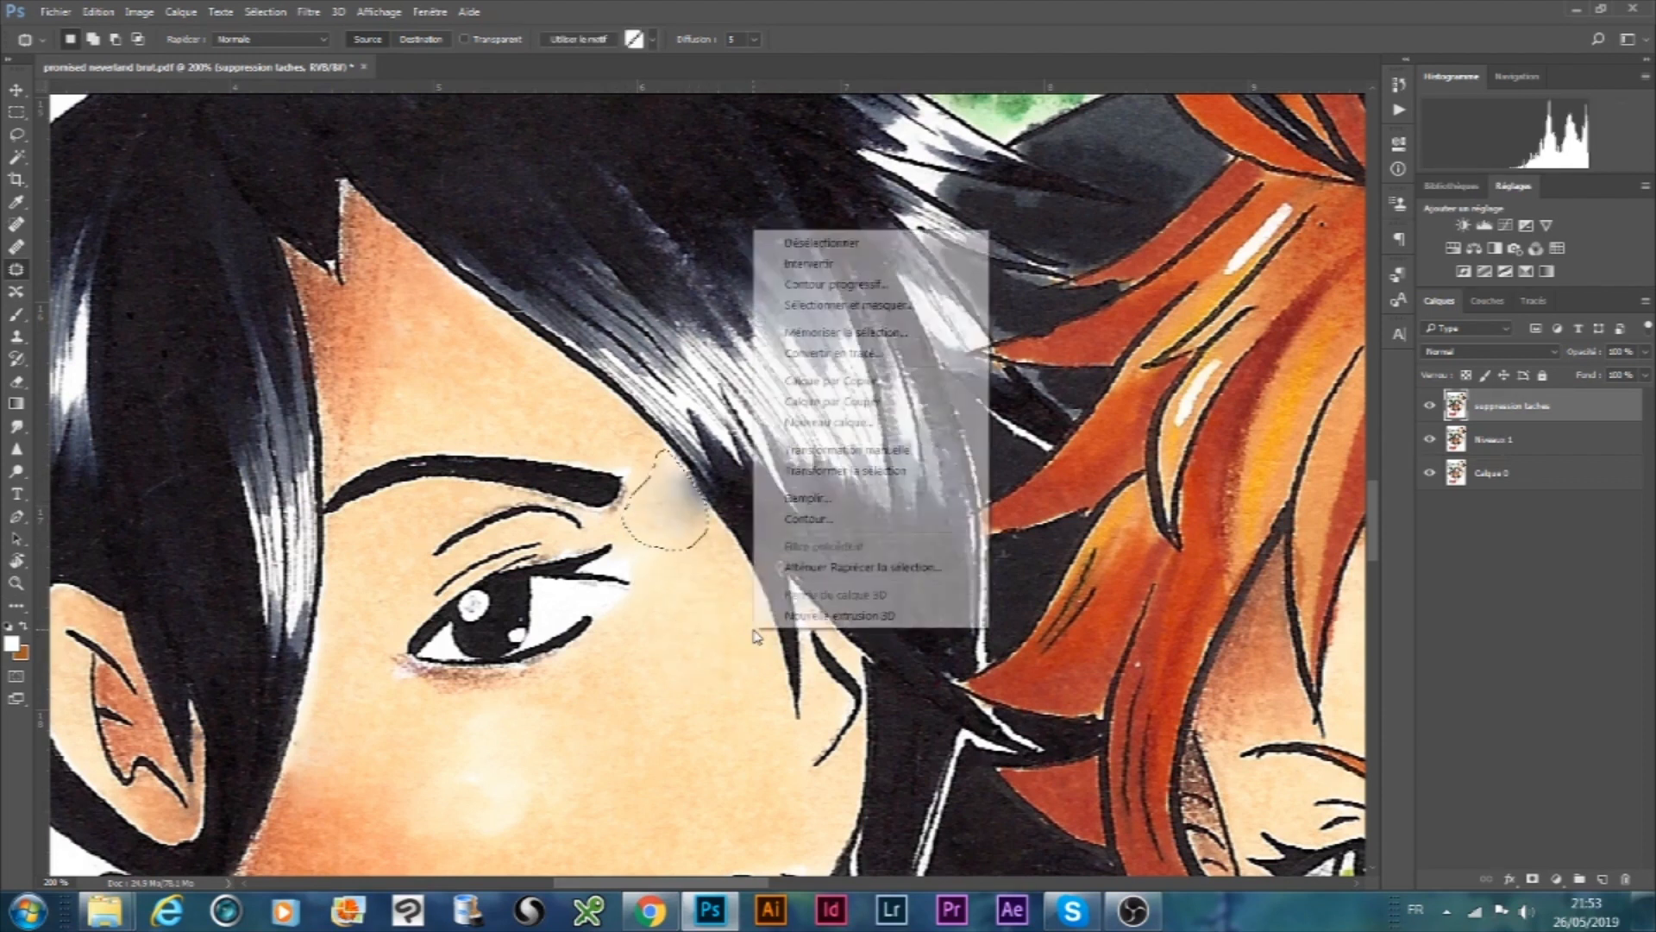
left_click(565, 690)
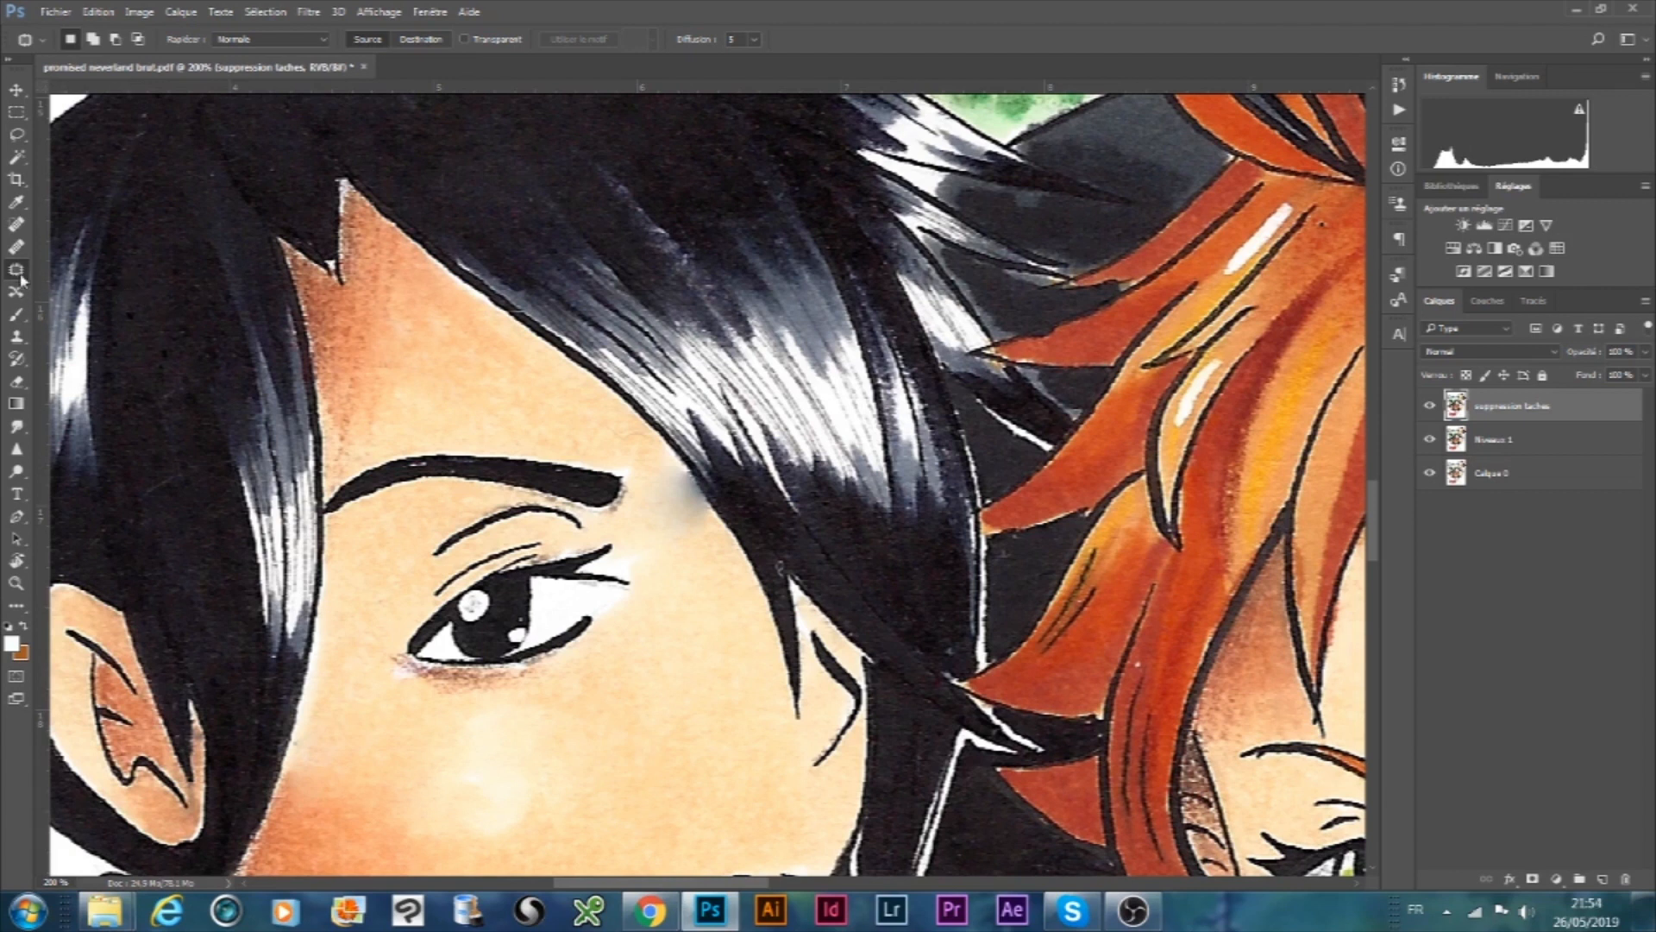
- Isolate the smudge beside the black-haired boy's eyebrow with a polygonal lasso selection, clone clean skin over it and deselect
left_click(17, 337)
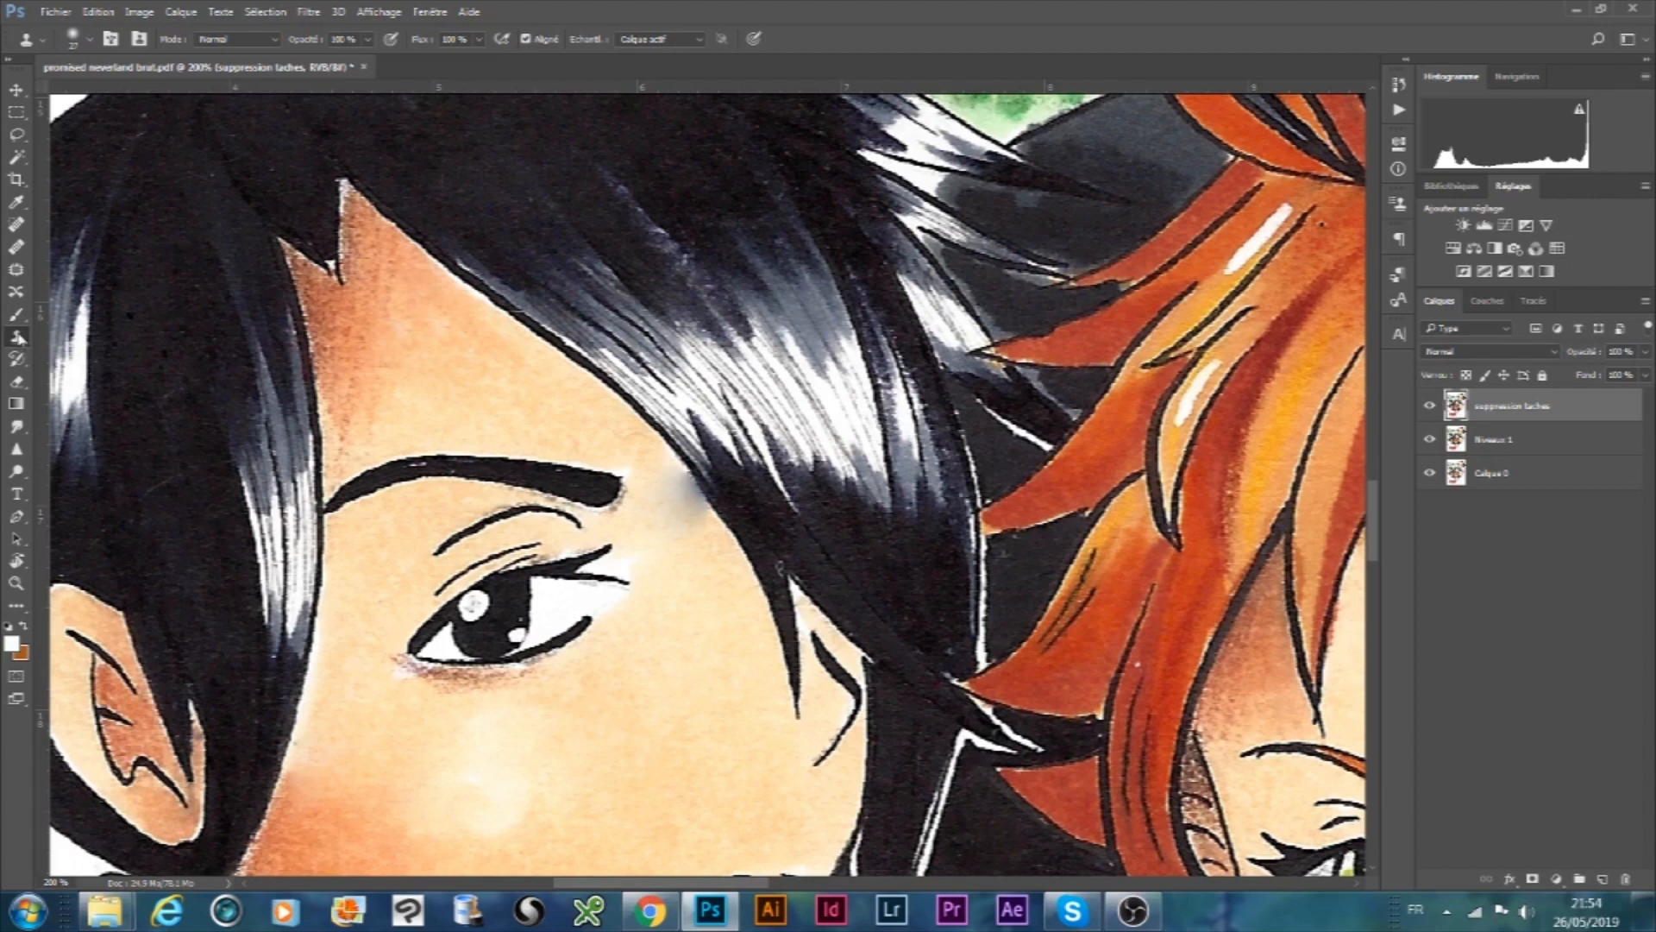
left_click(17, 112)
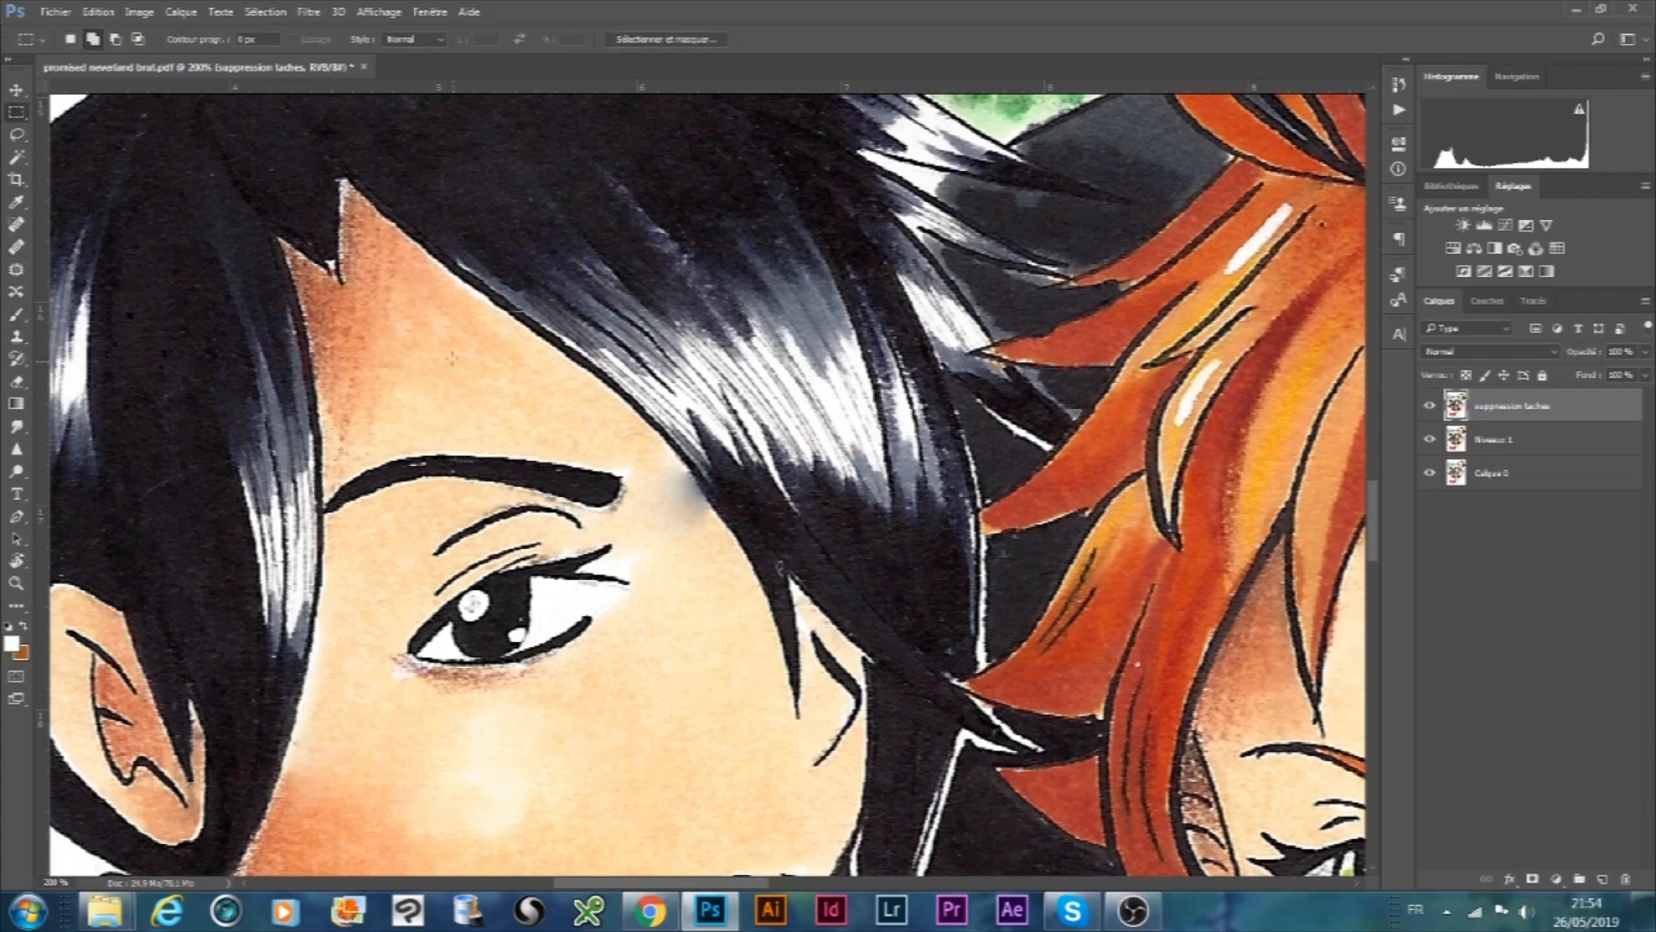
left_click(17, 135)
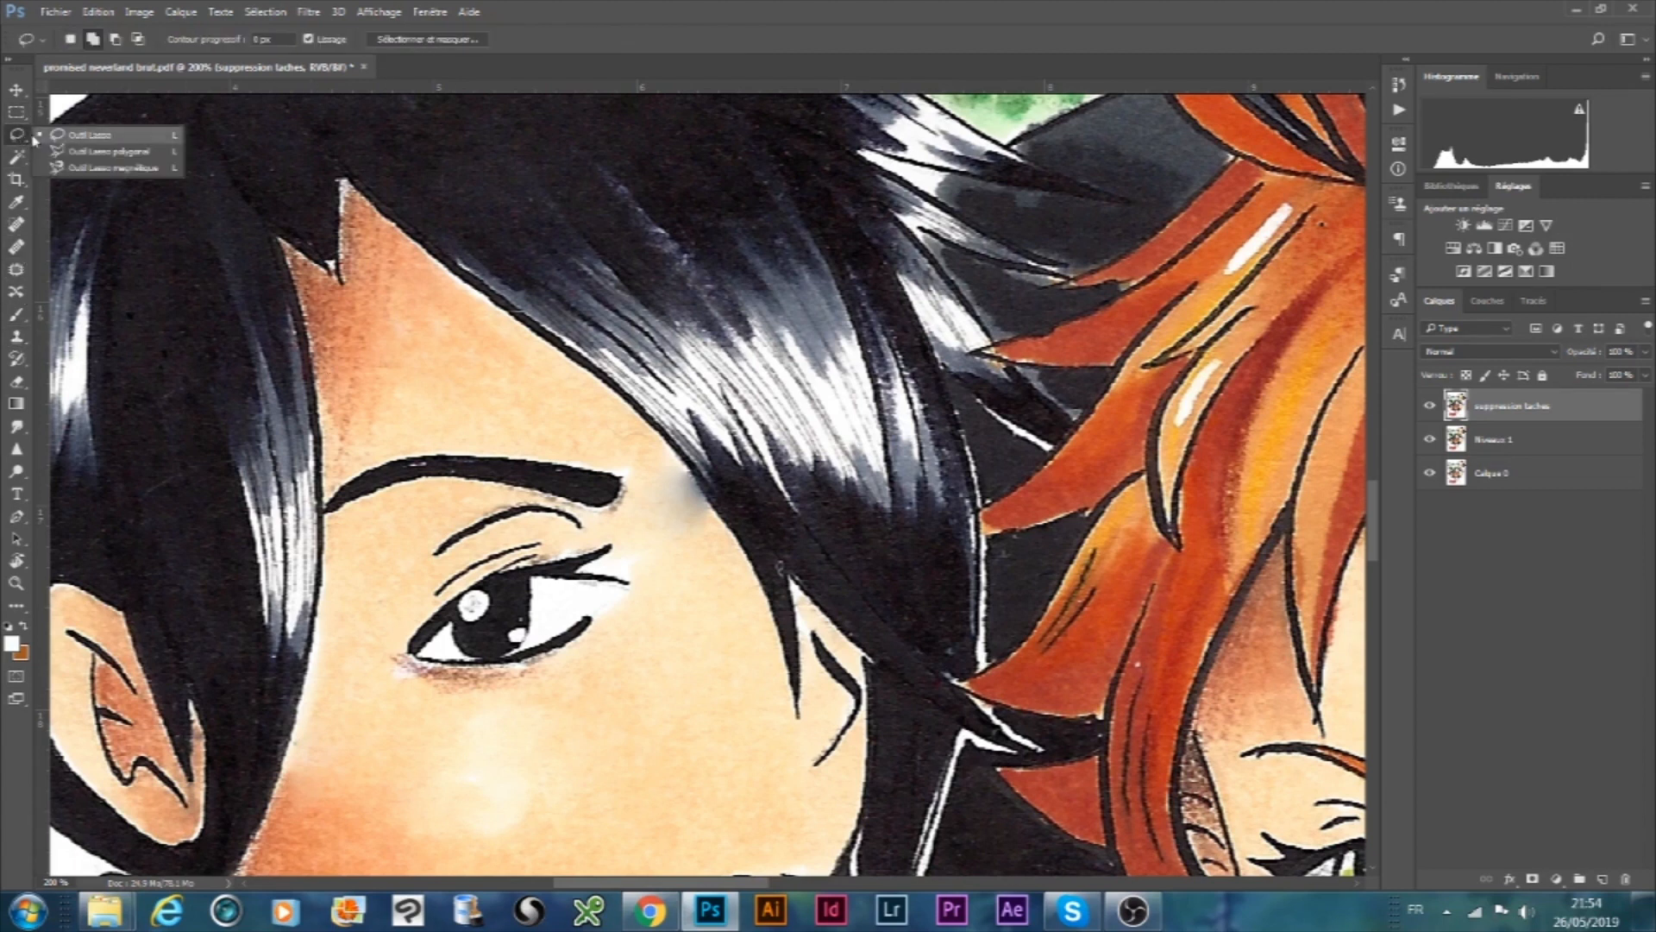
left_click(95, 151)
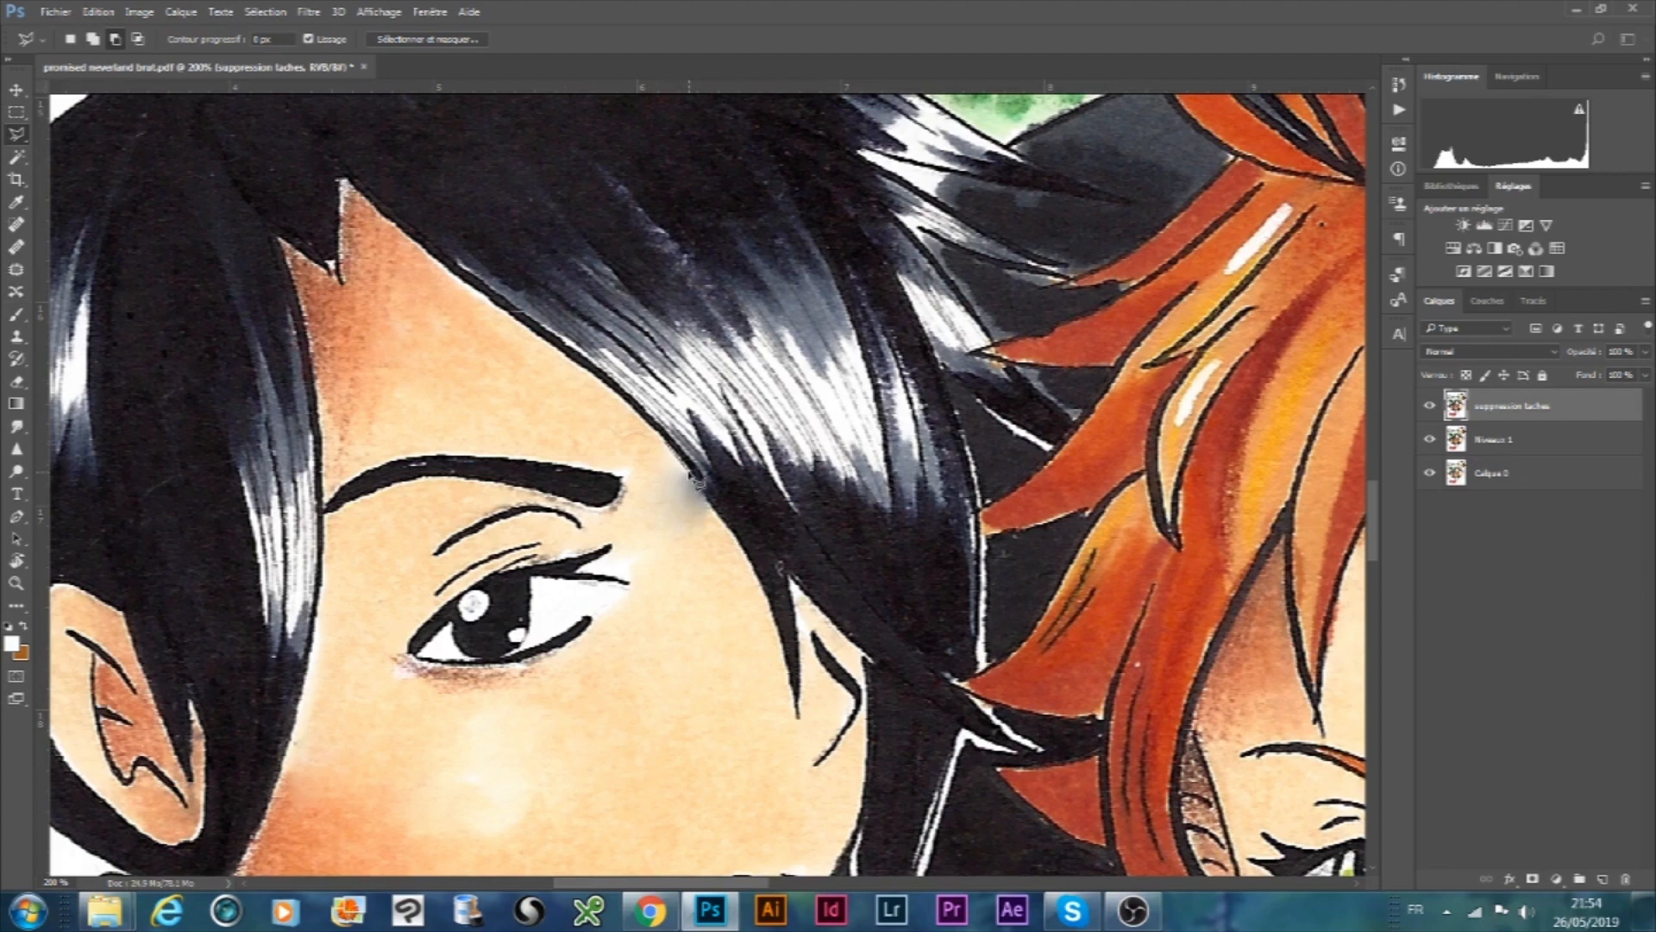
left_click(717, 518)
left_click(698, 589)
left_click(637, 551)
left_click(667, 450)
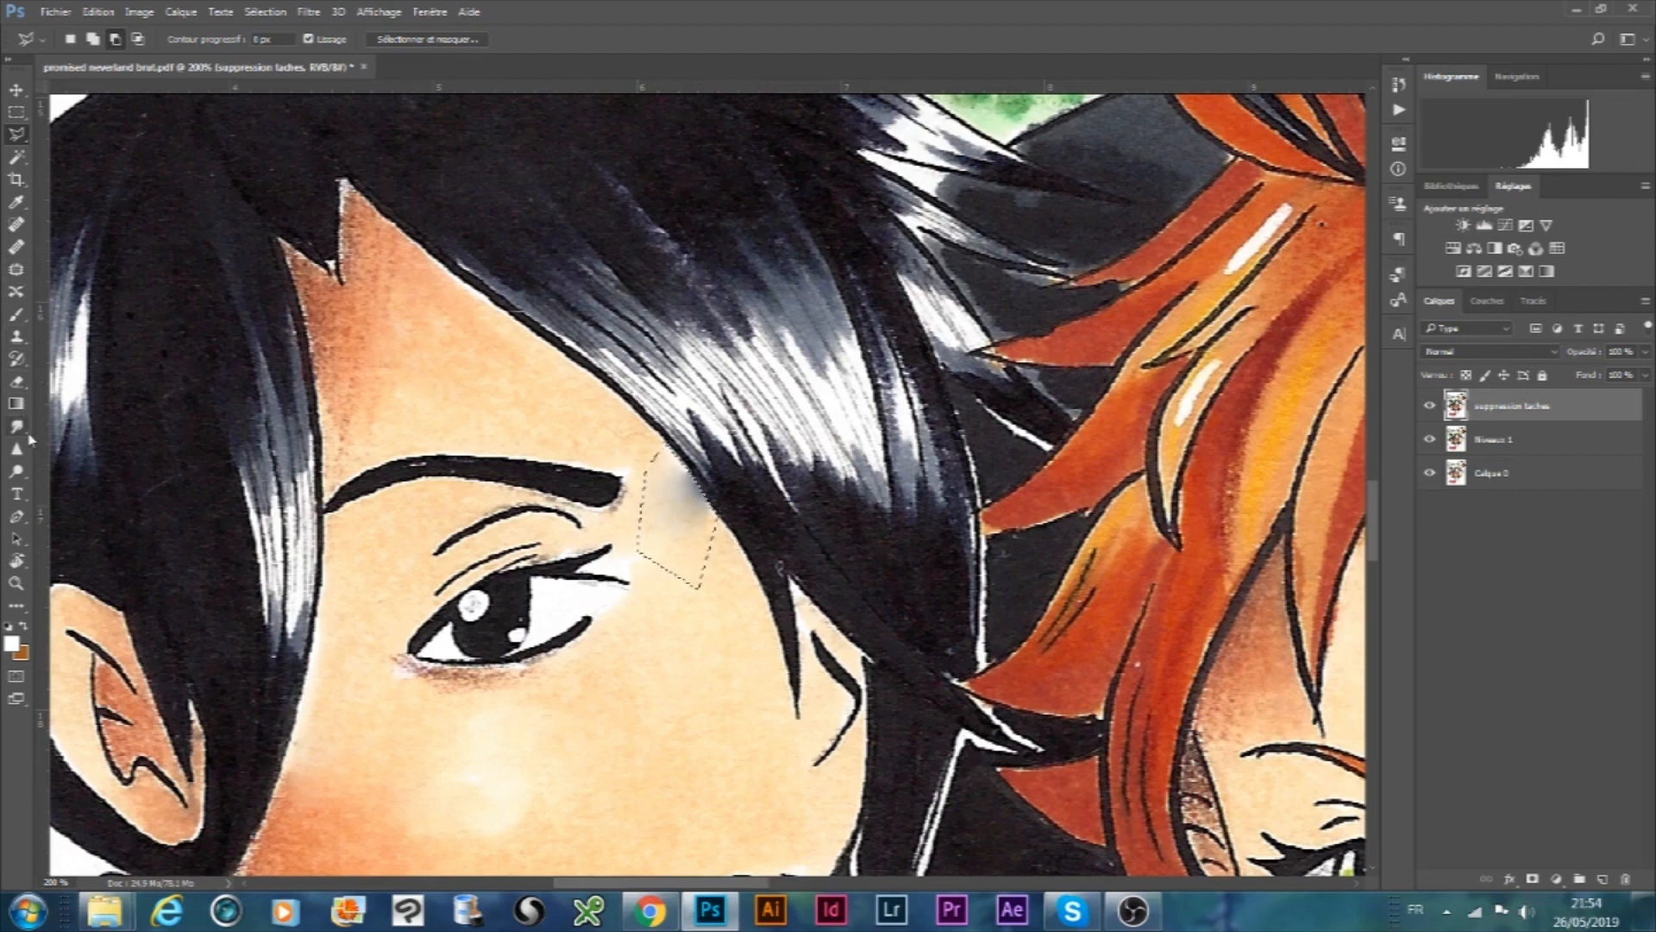
left_click(18, 338)
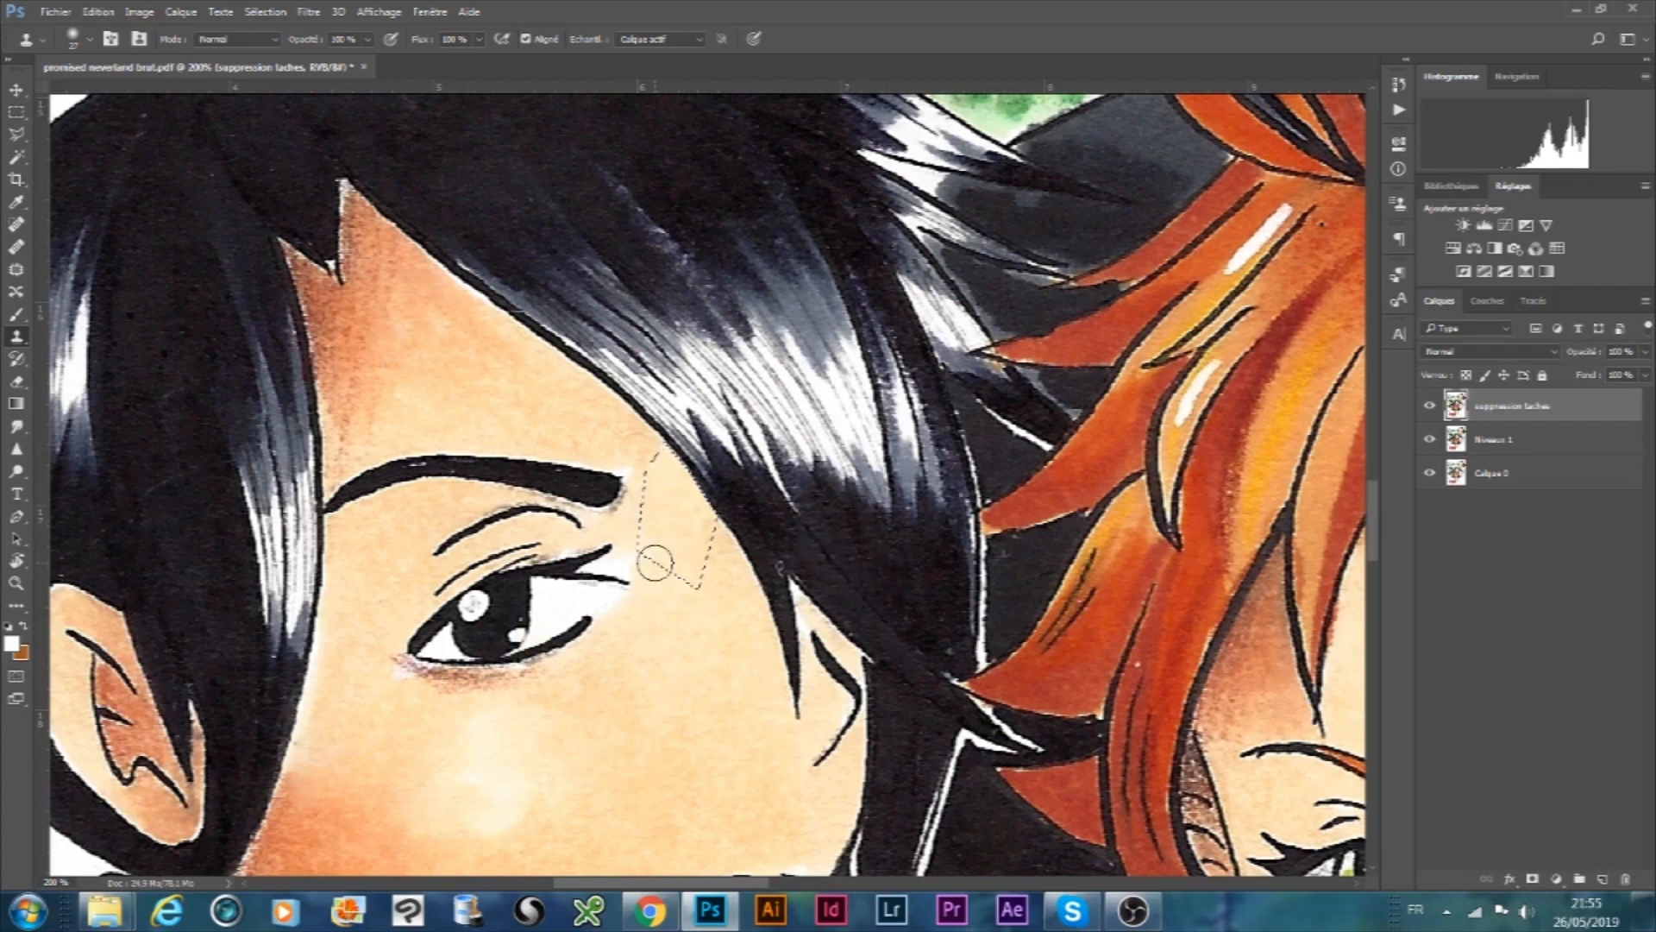
key("ctrl+d")
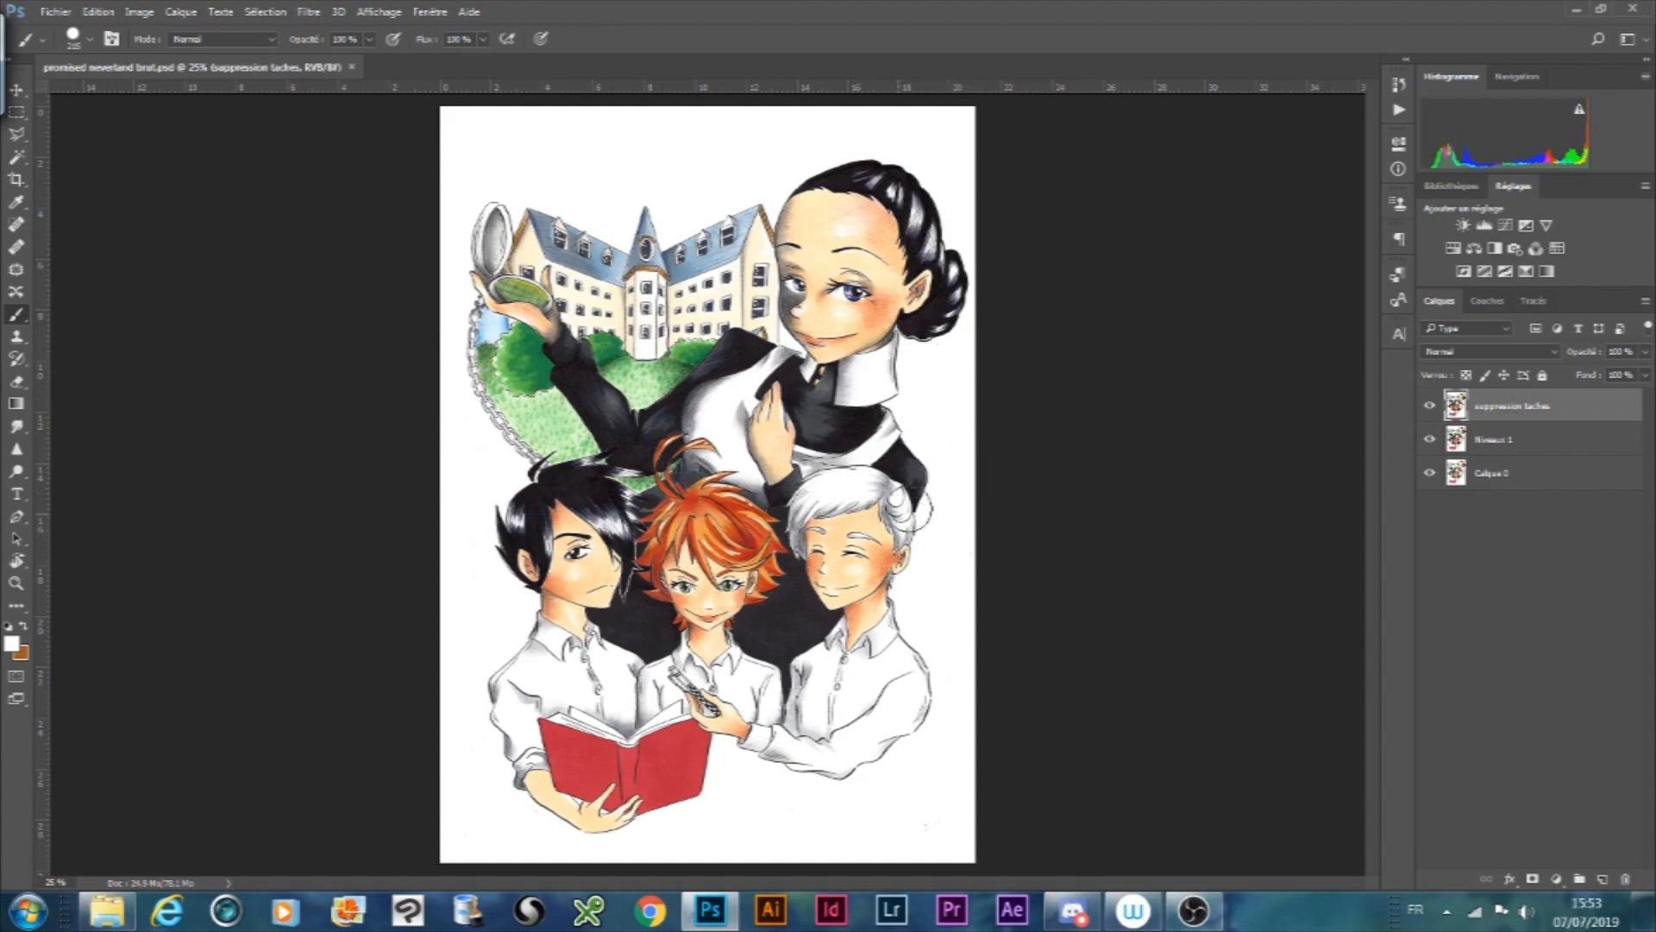
- Open Select and Mask for the "suppression taches" layer and keep the Overlay (Incrustation) view mode
left_click(15, 583)
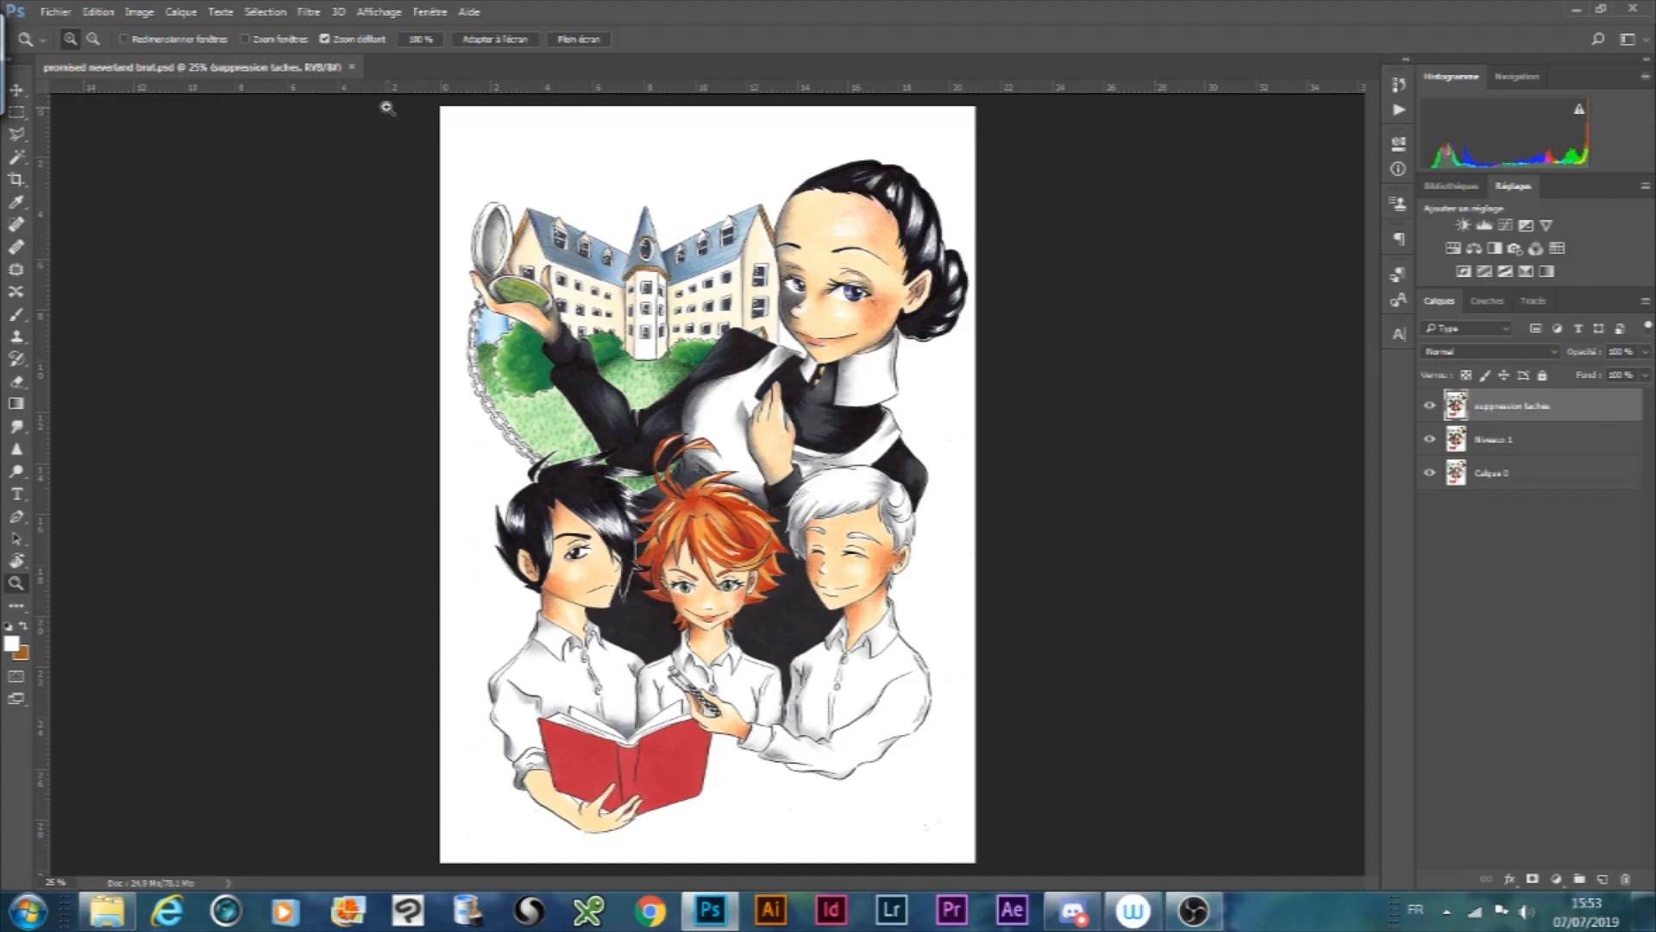
left_click(266, 12)
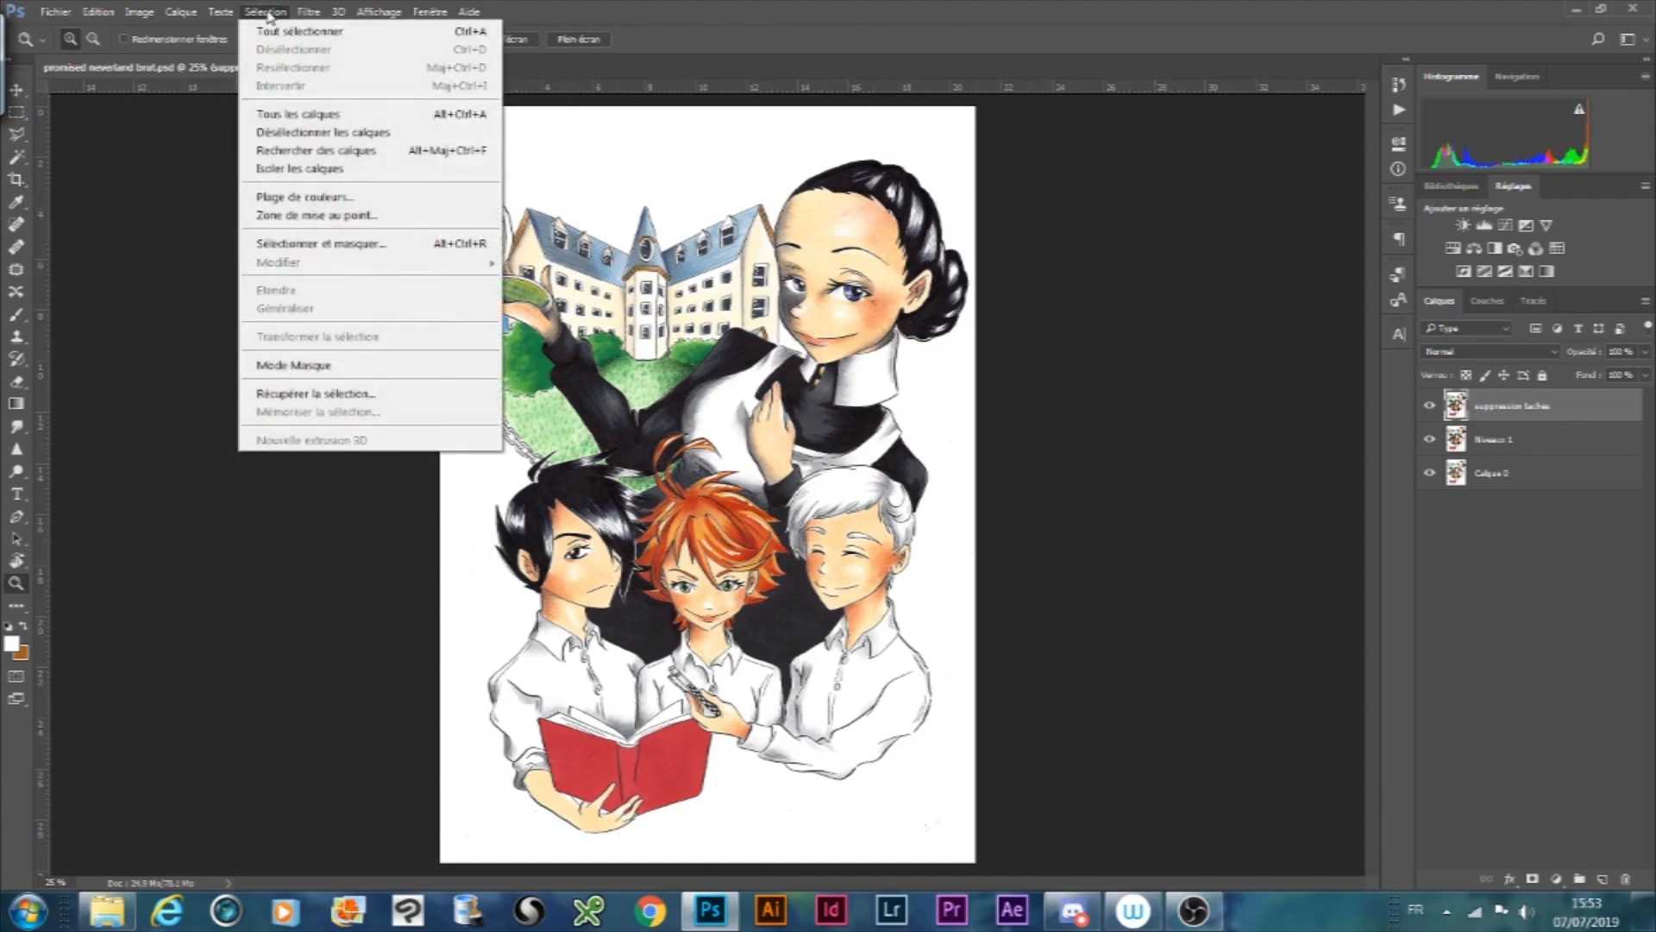
left_click(402, 251)
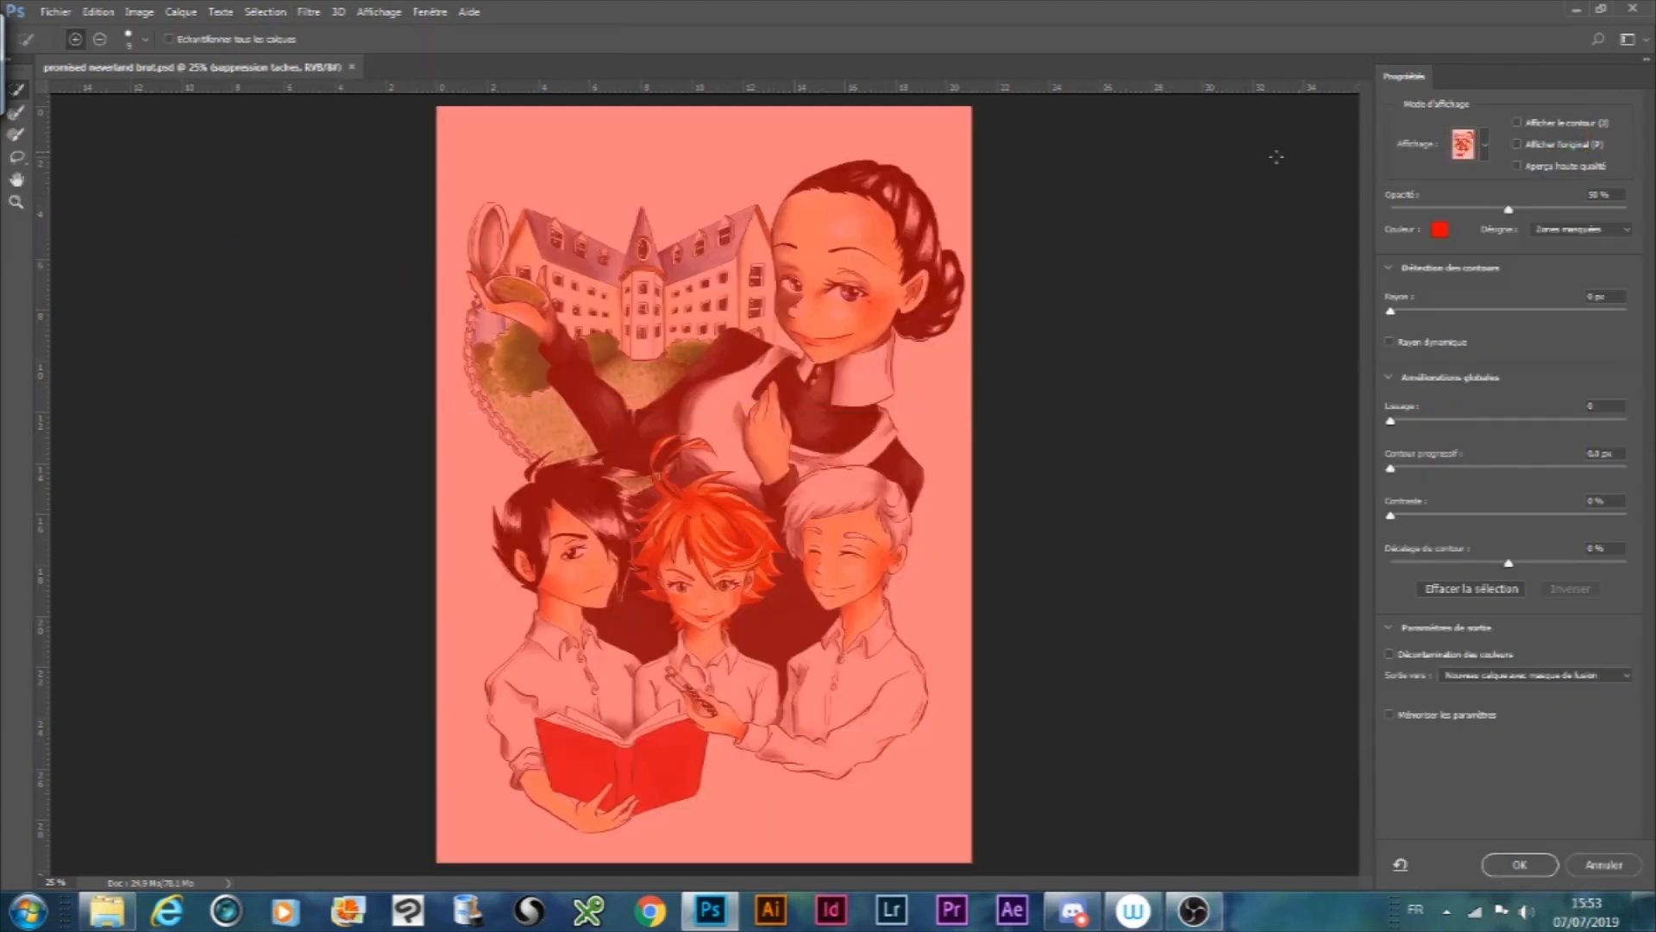
left_click(1485, 147)
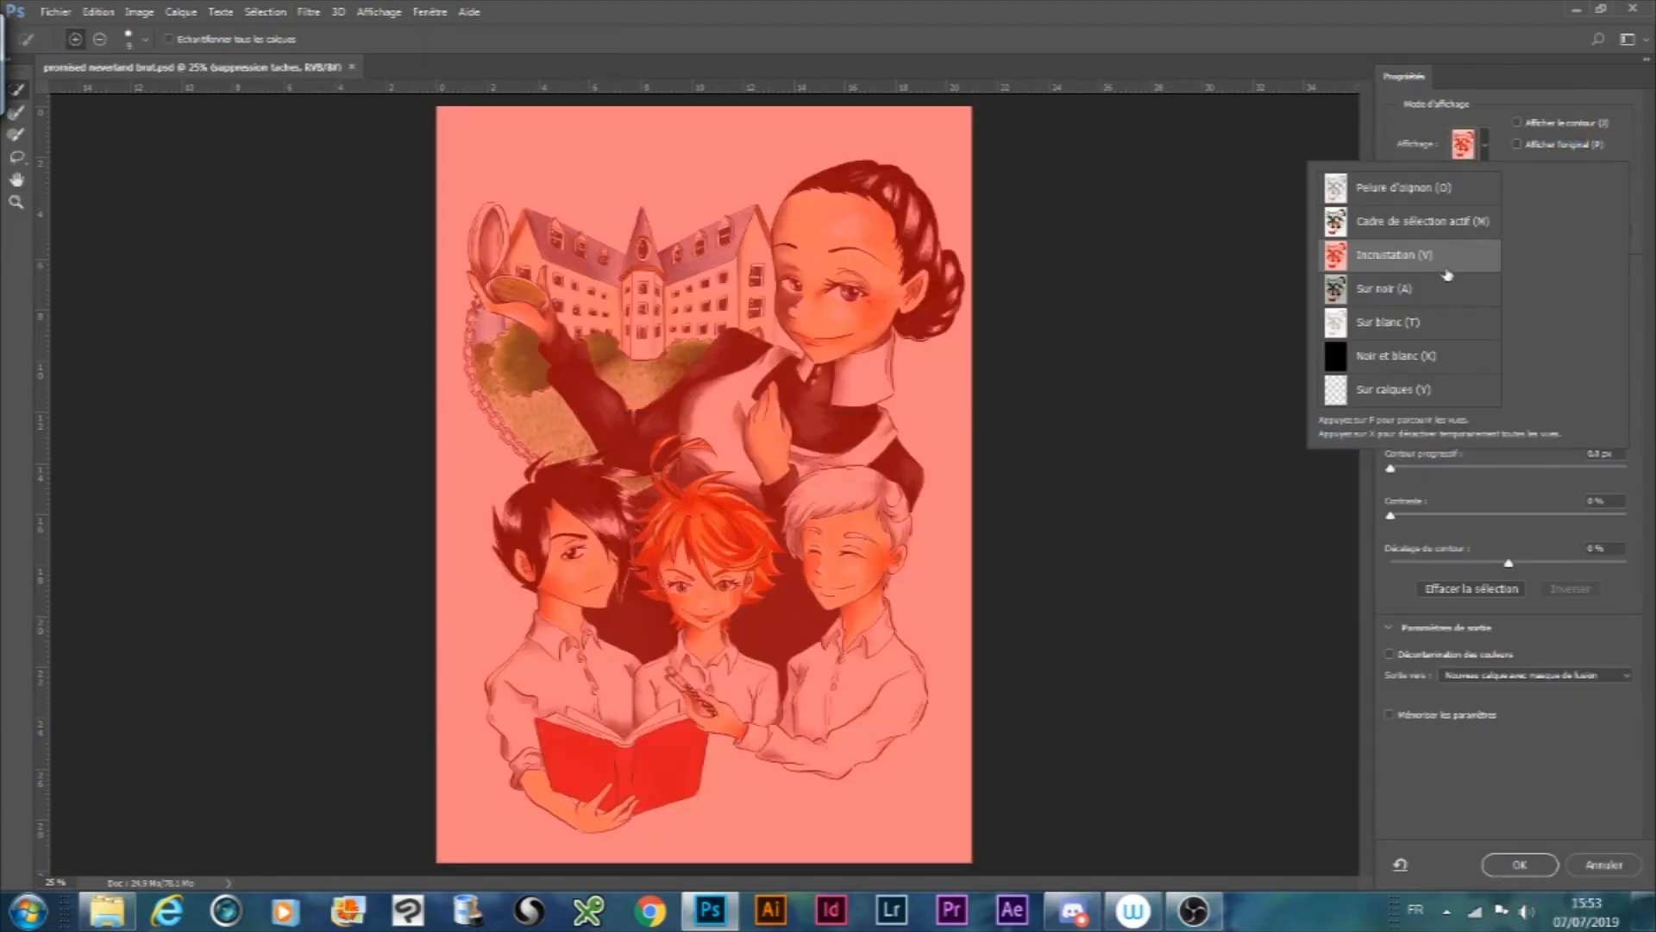
left_click(1091, 285)
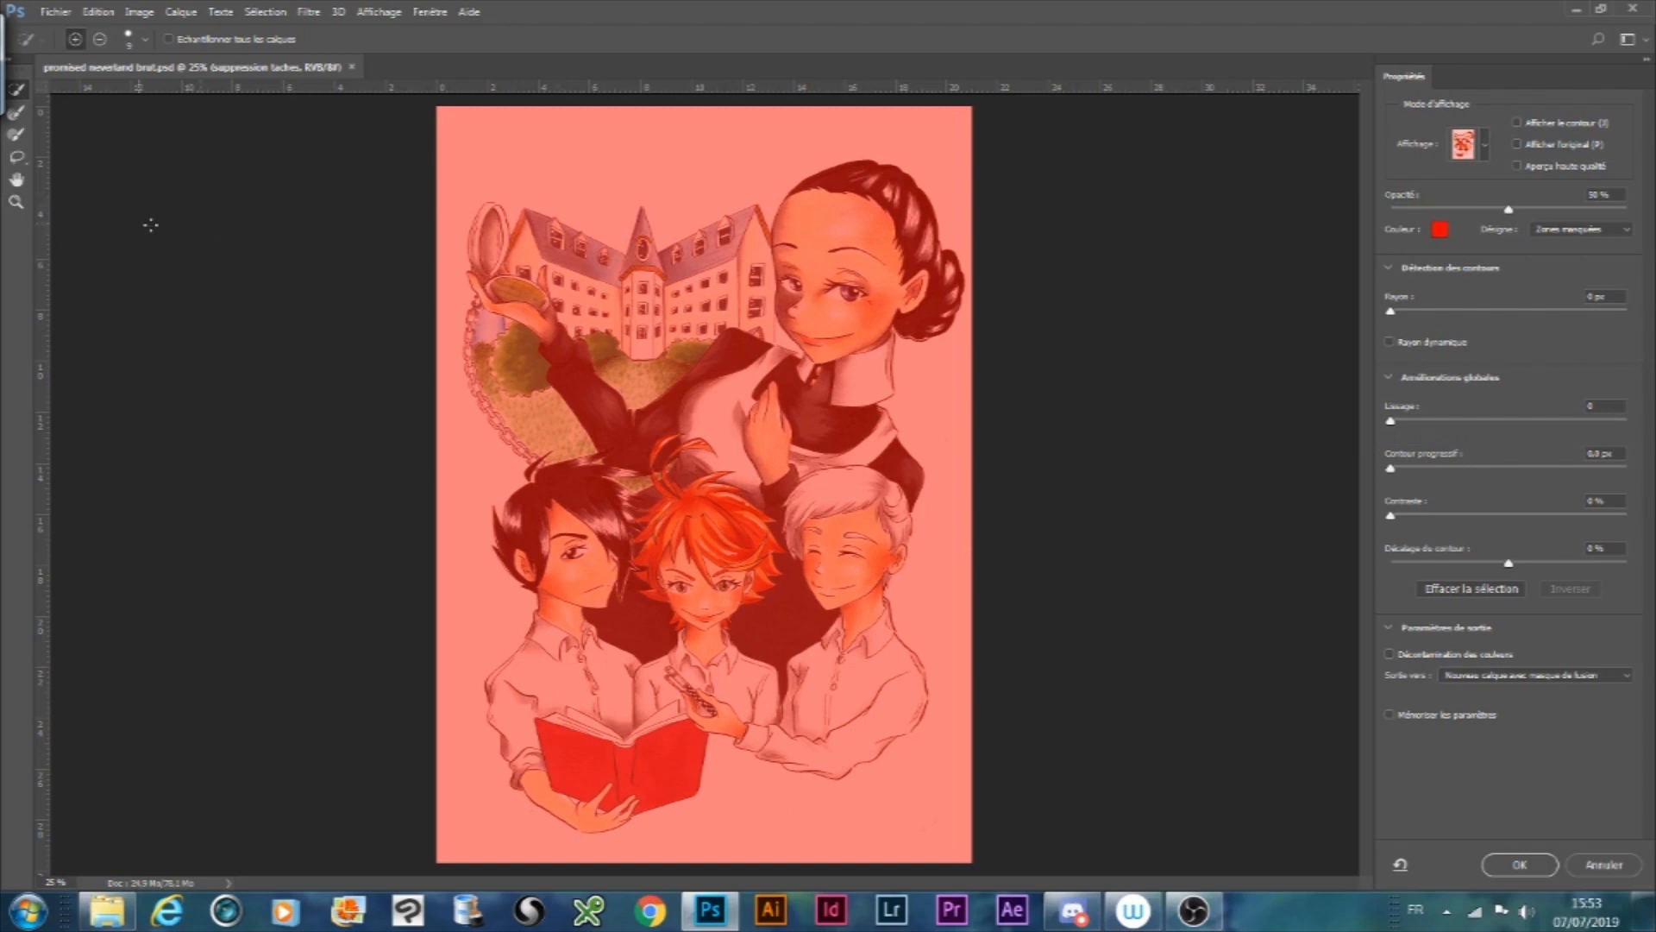
- Add the woman's face and ear to the selection with the Quick Selection tool
left_click(16, 202)
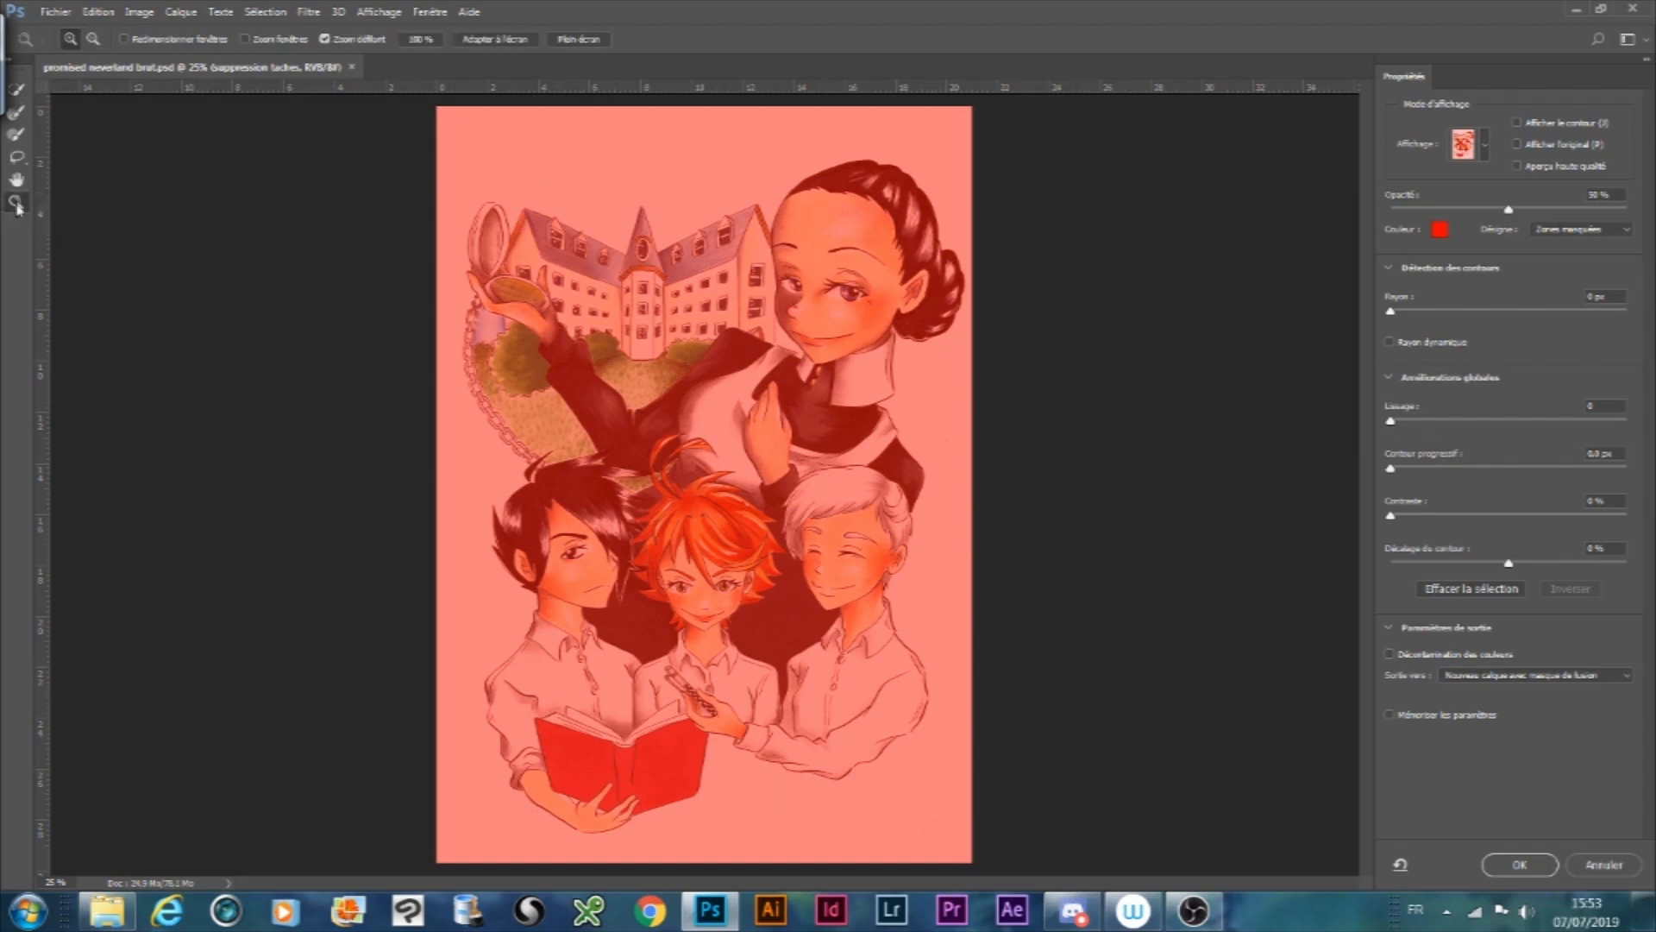
left_click(660, 170)
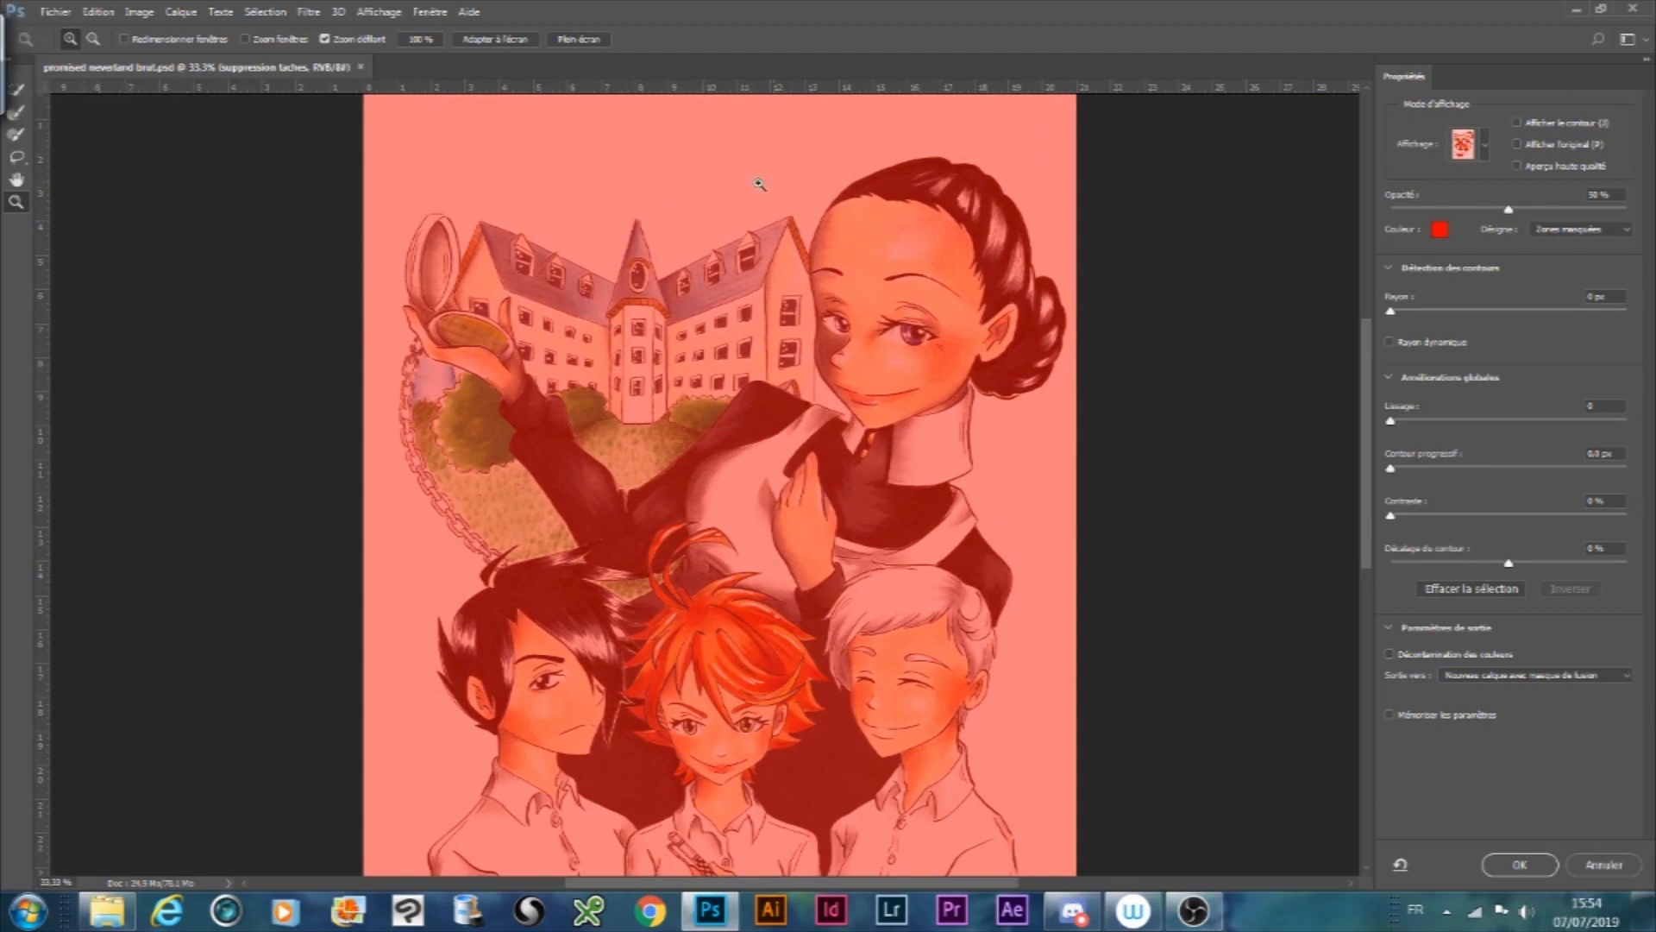
left_click(859, 224)
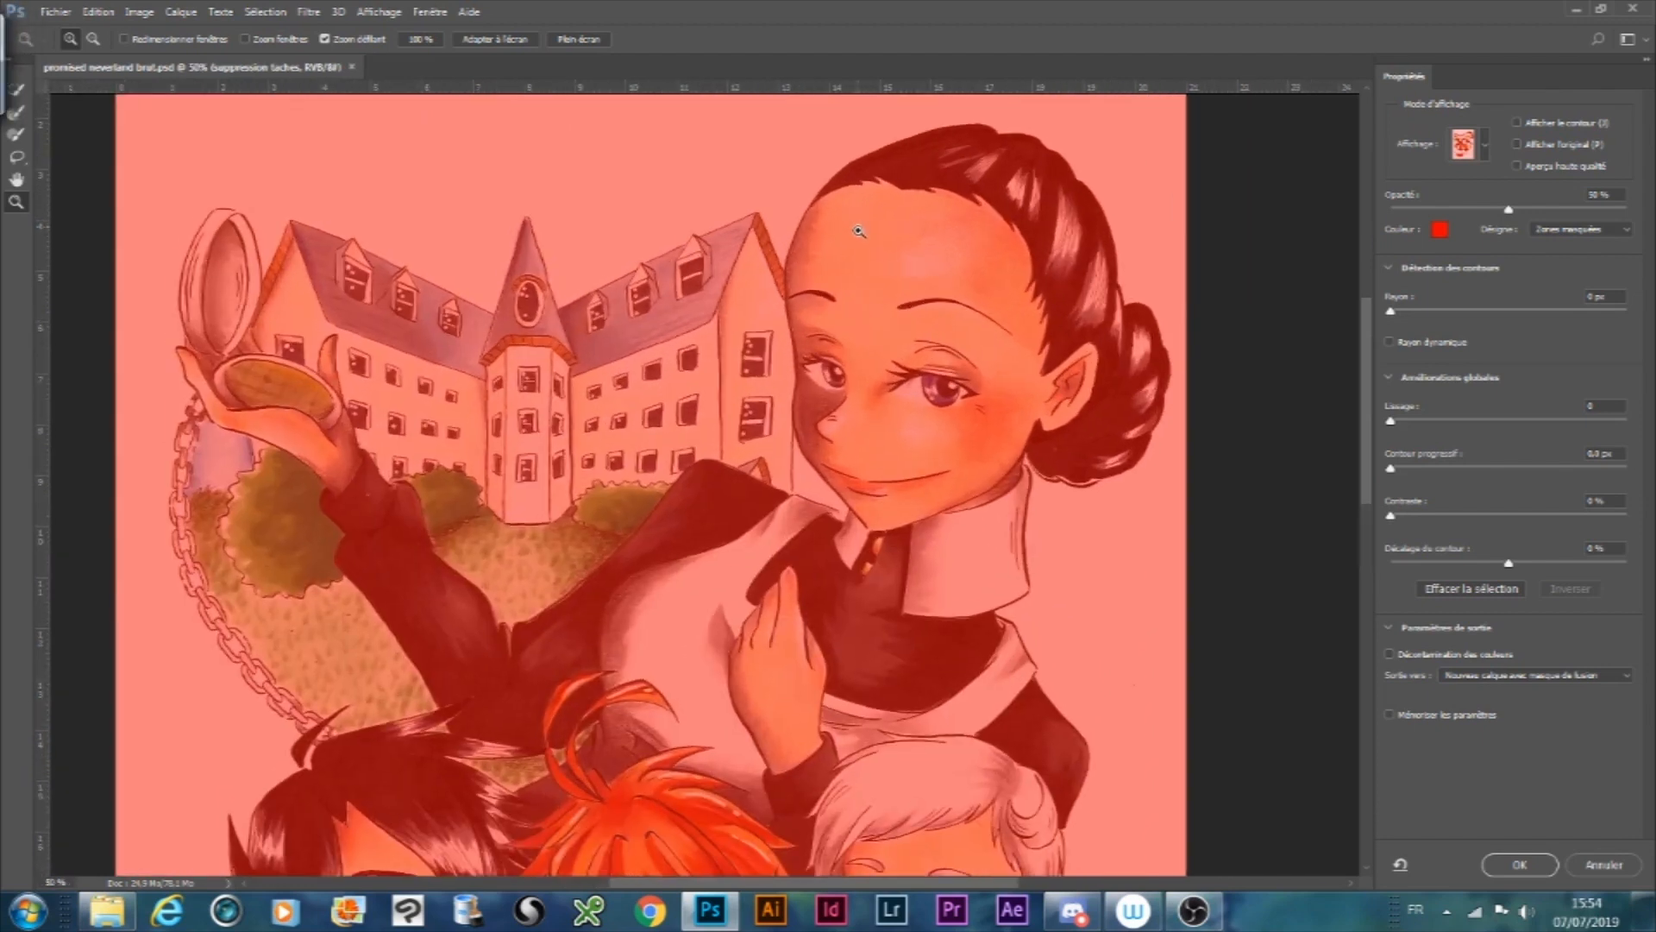
left_click(24, 90)
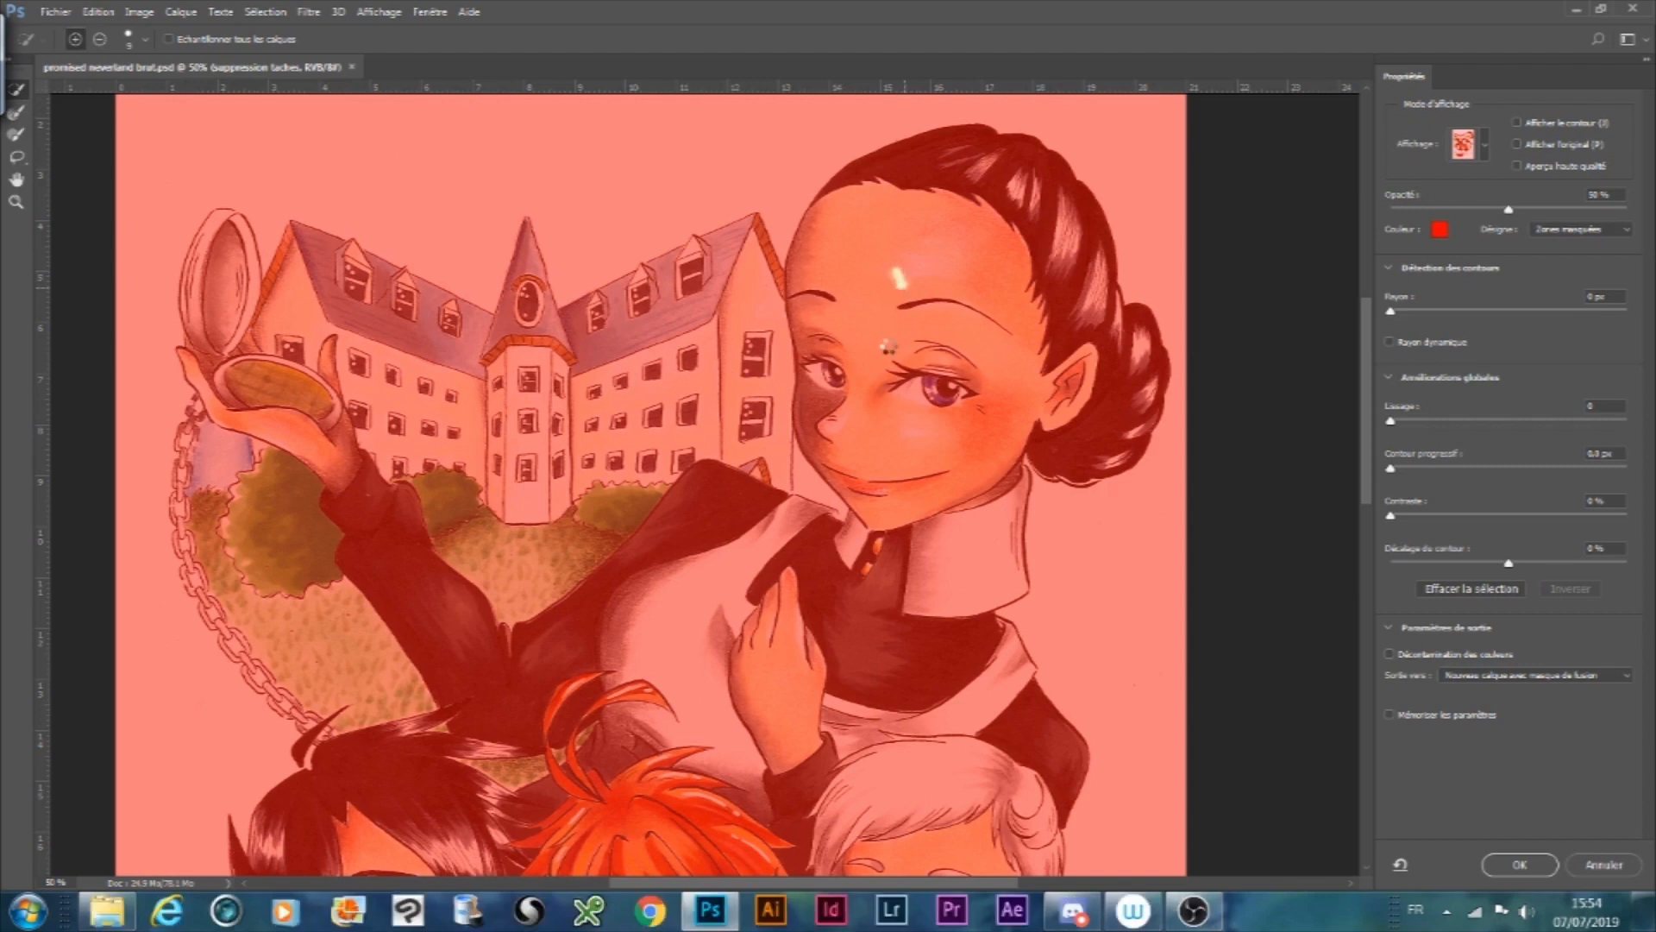
left_click(888, 347)
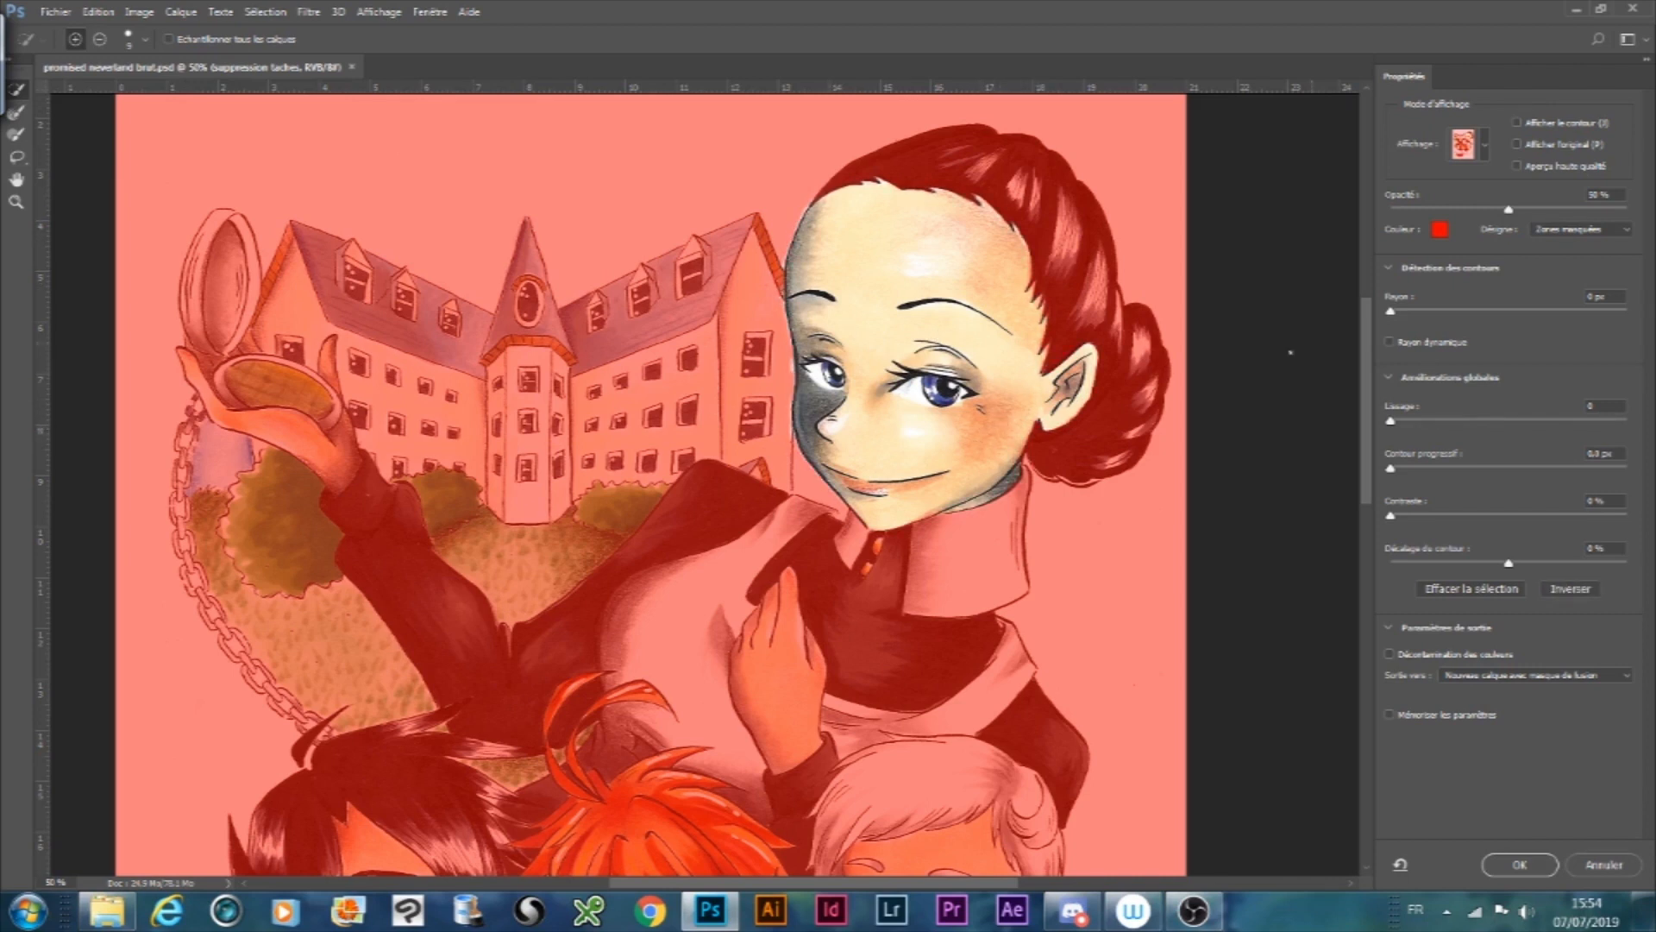
- Add the woman's hand on the apron and her raised hand holding the pocket watch to the selection
left_click_drag(1367, 321, 1369, 334)
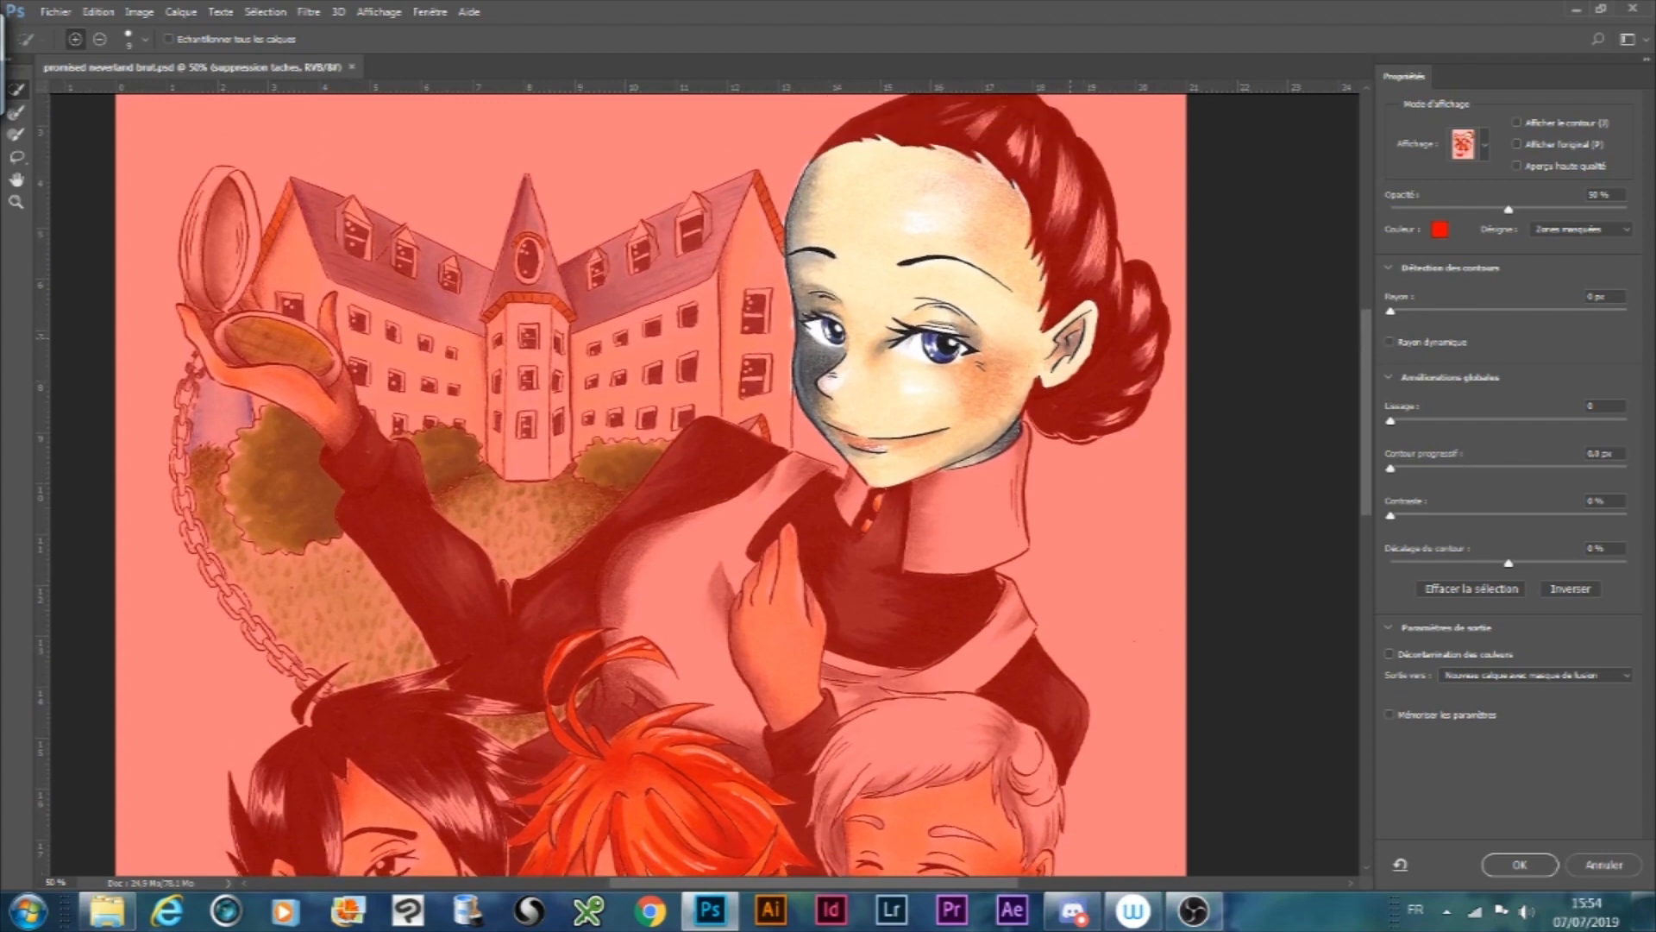
left_click_drag(1367, 338, 1368, 346)
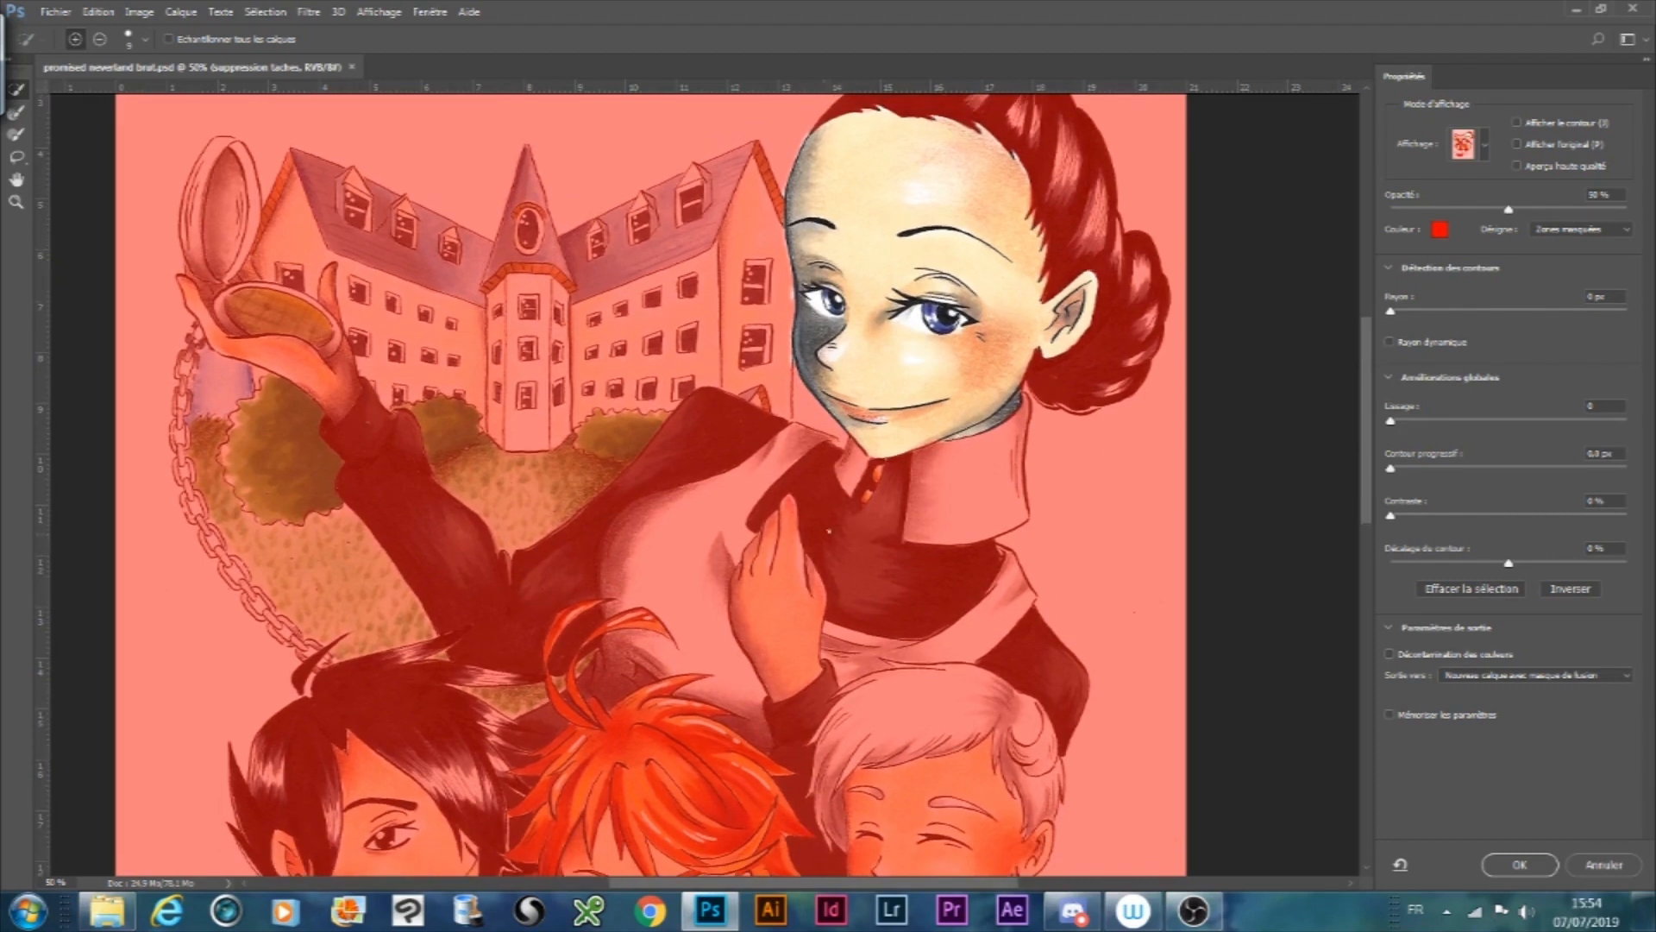
left_click_drag(782, 538, 782, 599)
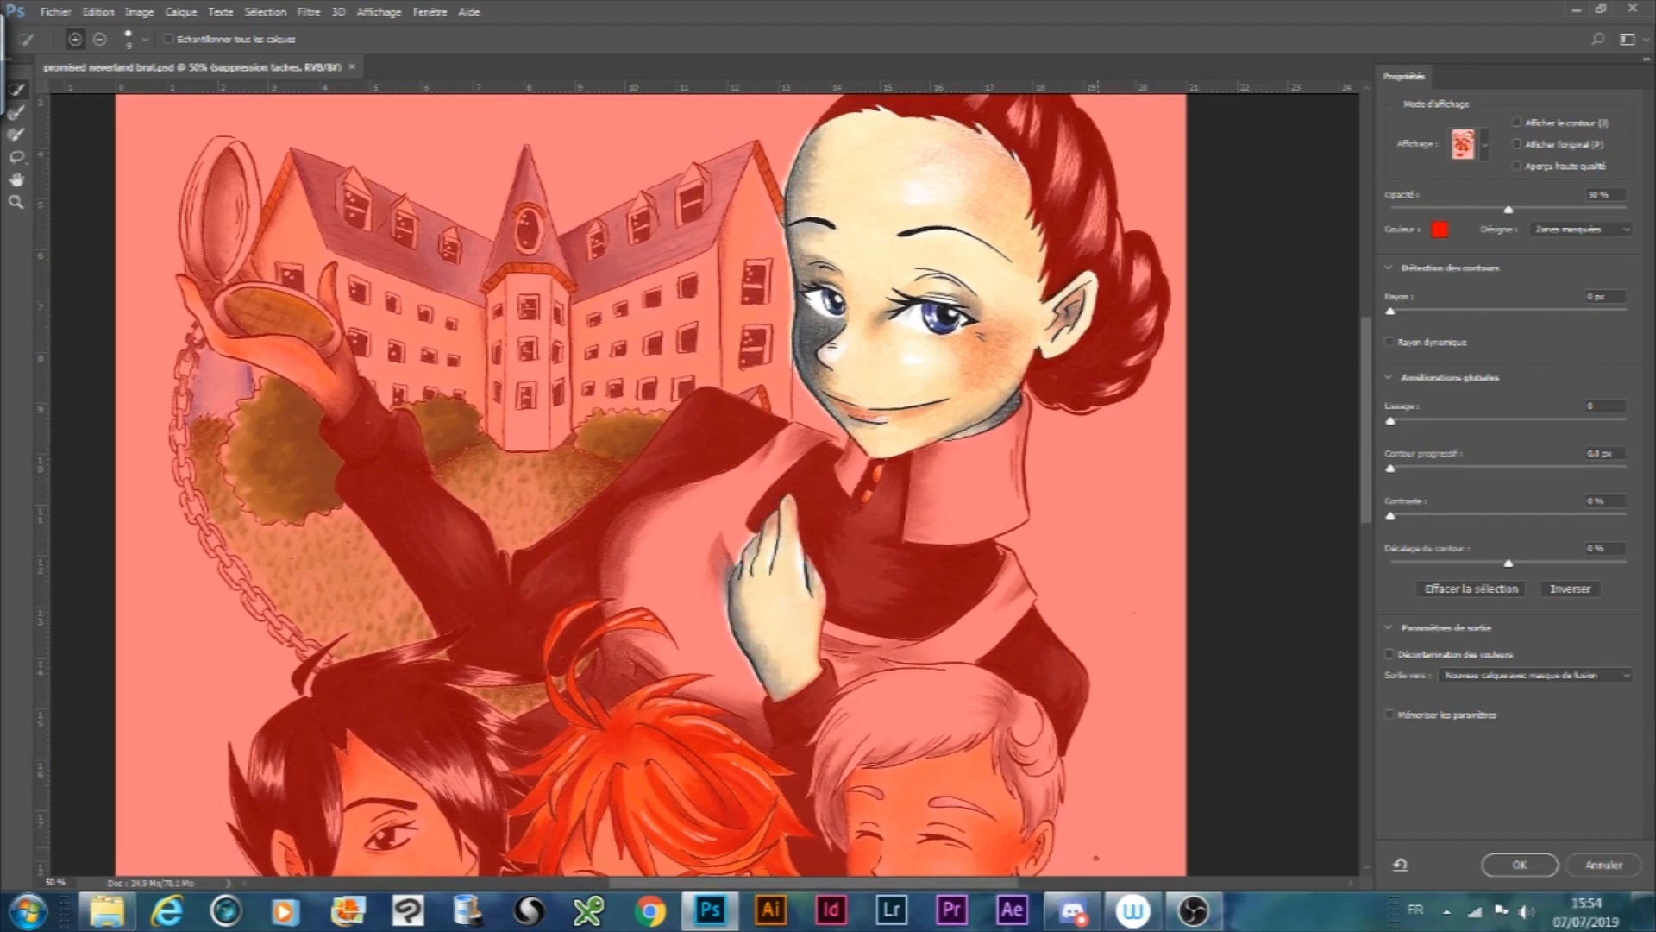
left_click_drag(926, 884, 893, 884)
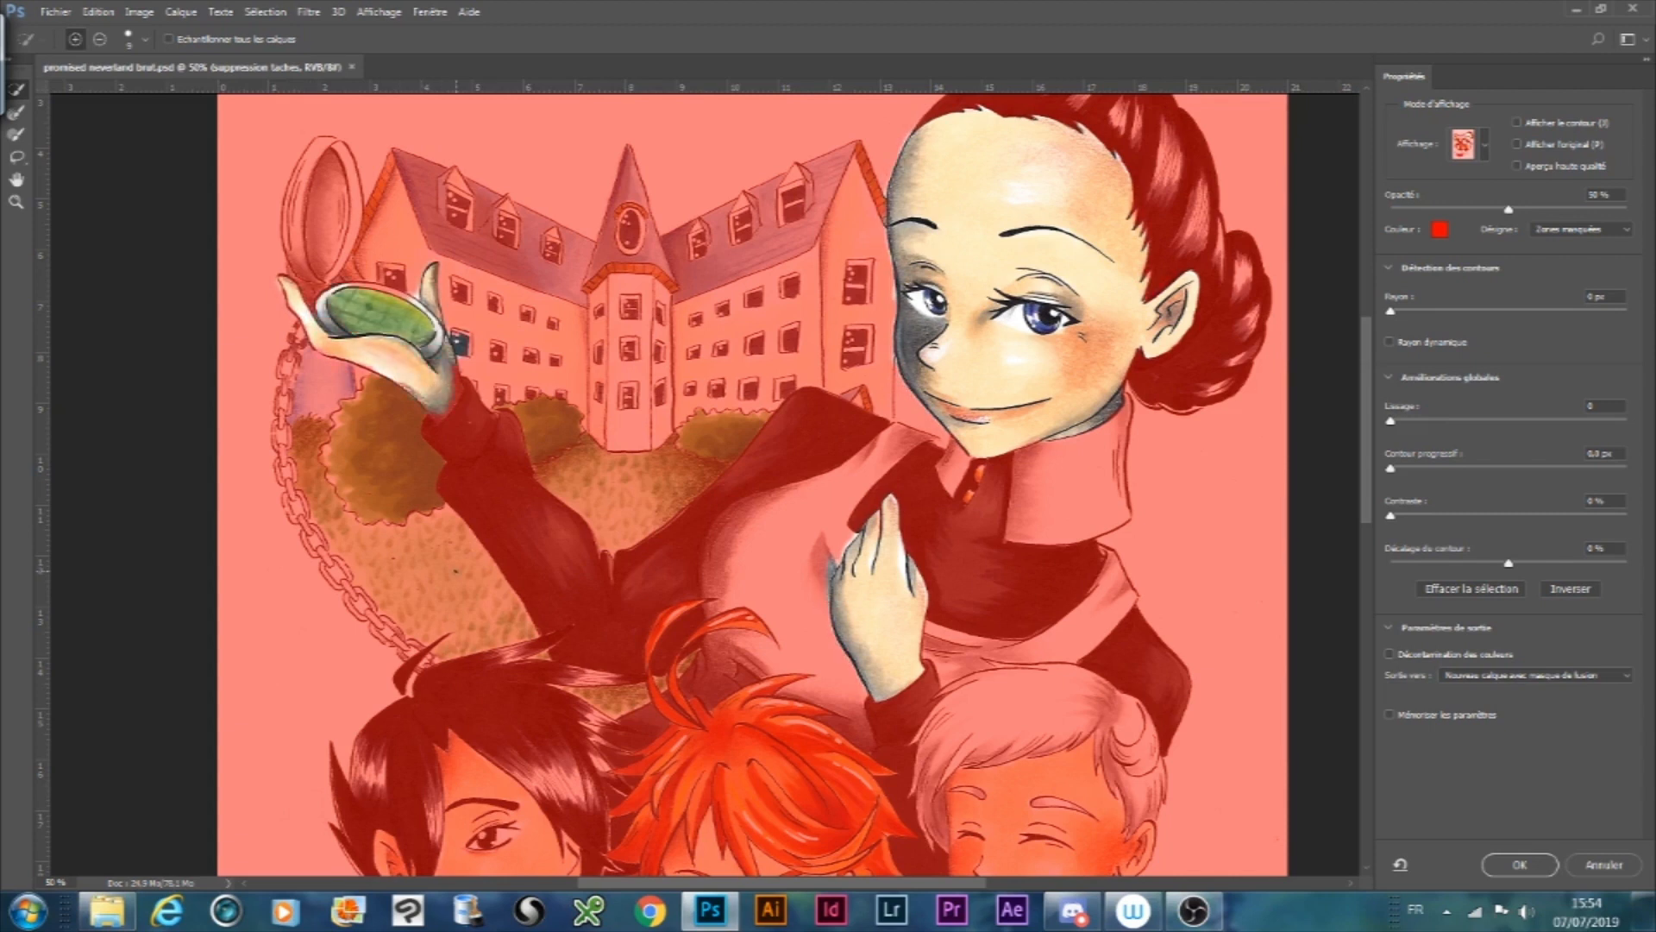
- Add the faces and necks of the black-haired boy and the orange-haired child to the selection
scroll(750, 483, "down", 5)
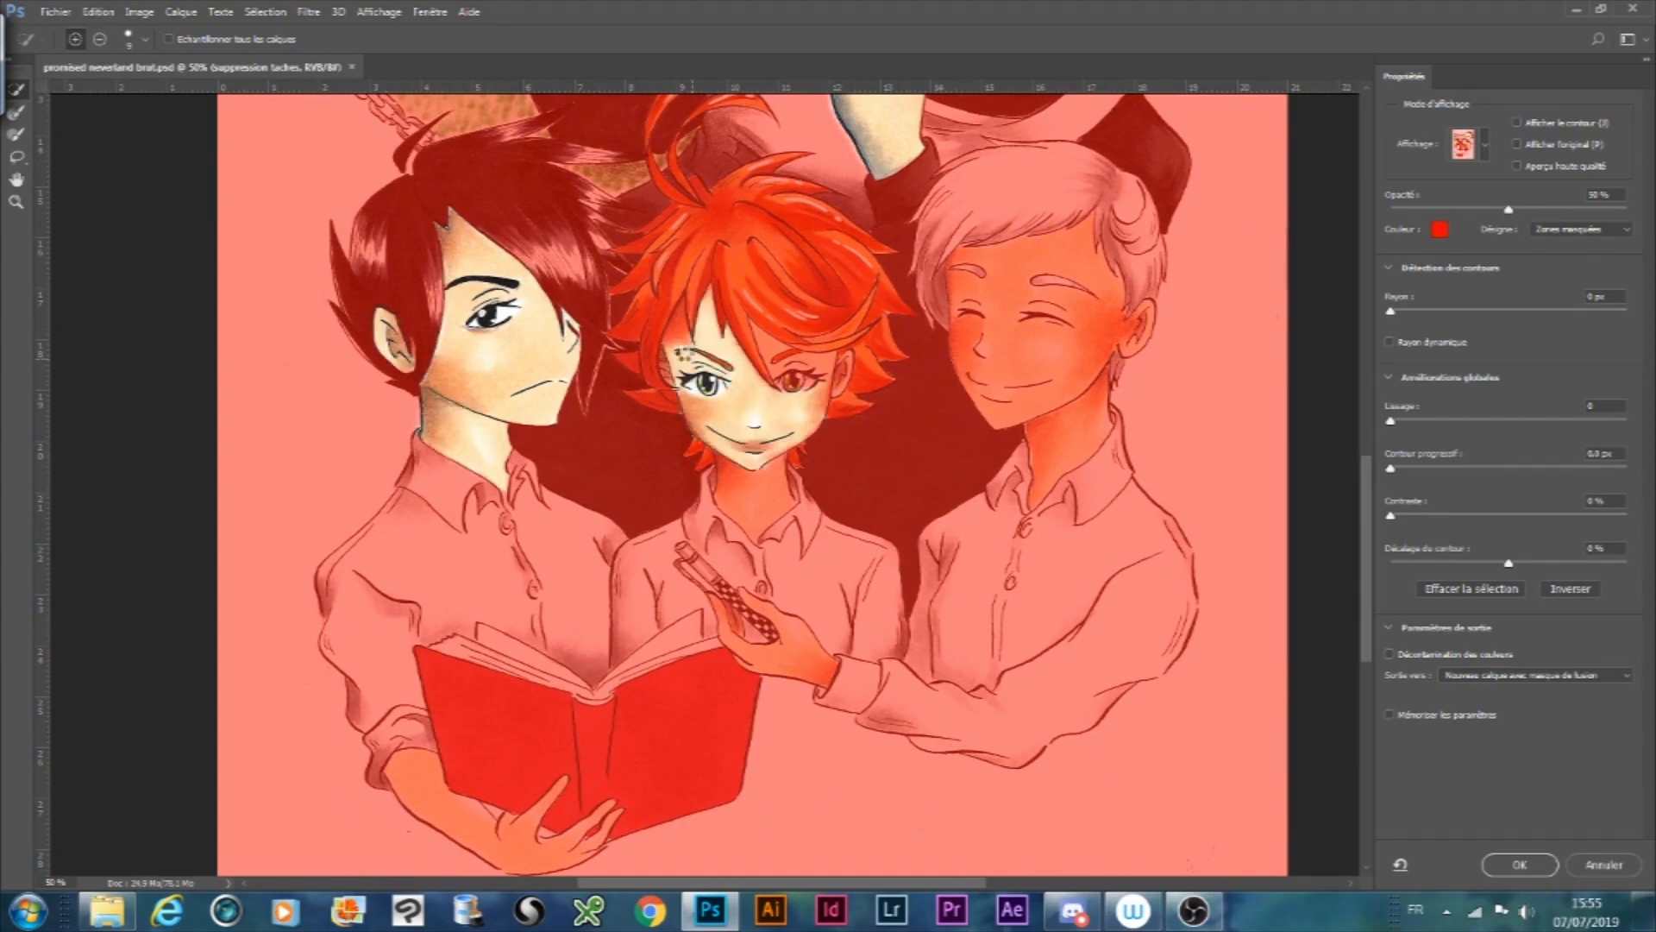
mouse_move(809, 364)
left_mouse_down()
mouse_move(791, 379)
mouse_move(839, 384)
left_mouse_up()
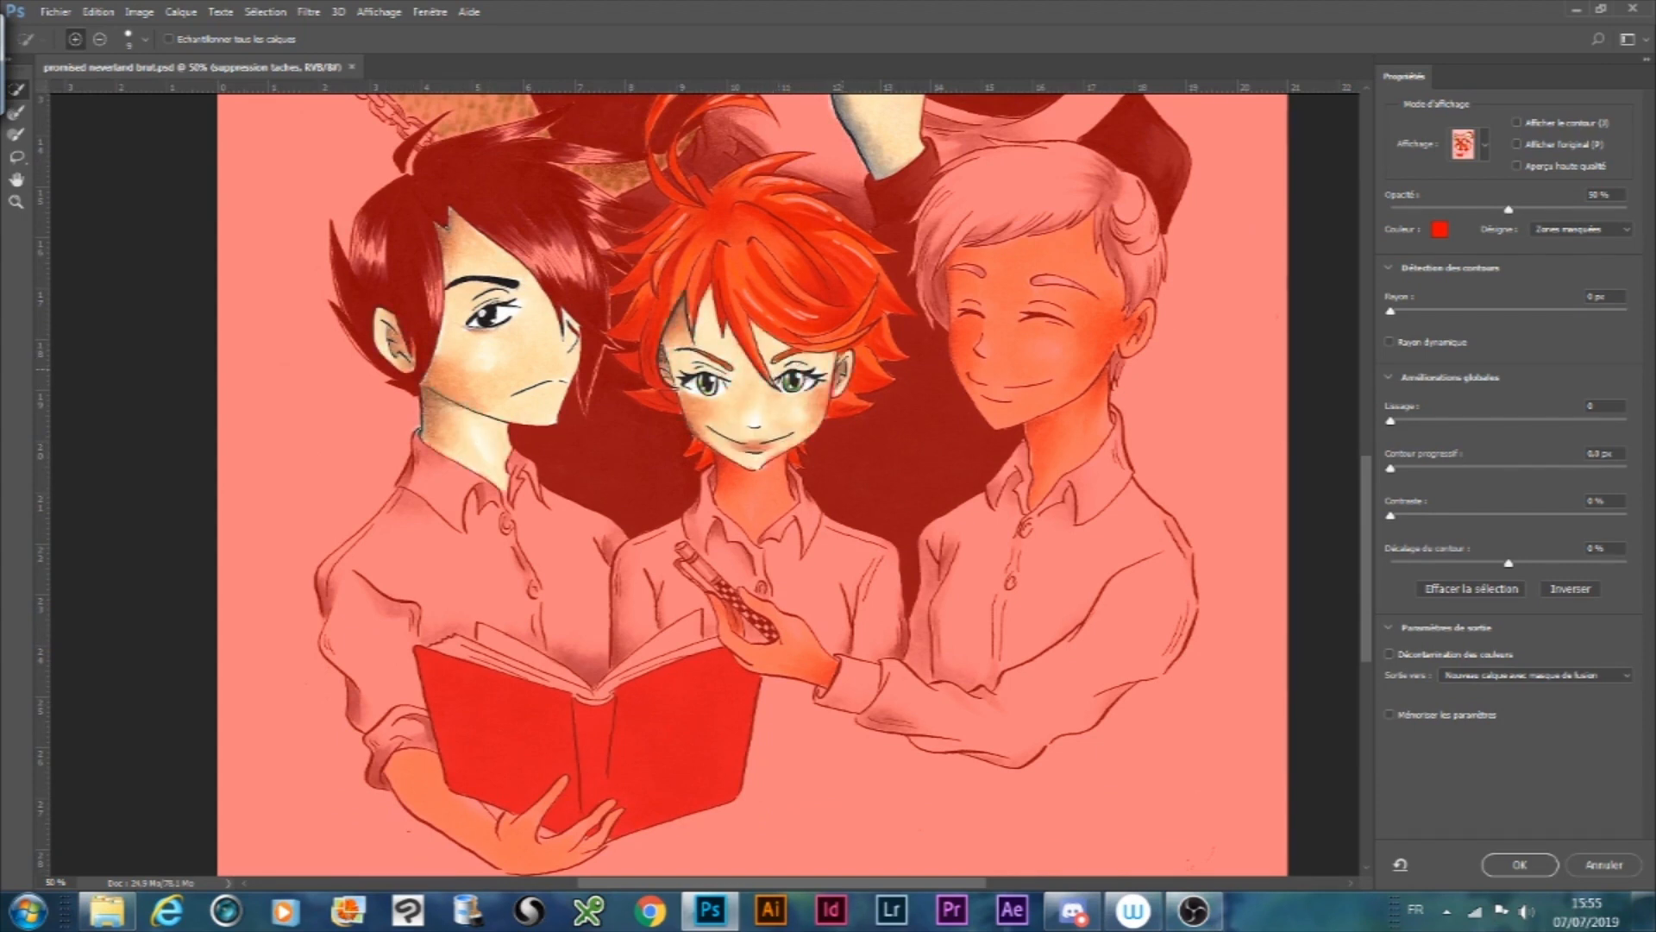
left_click_drag(749, 485, 758, 514)
- Add the hand holding the checkered object, the arm and hand under the book, and the white-haired boy's face and neck to the selection
left_click_drag(780, 659, 741, 625)
left_click_drag(422, 781, 527, 841)
left_click_drag(992, 336, 1078, 345)
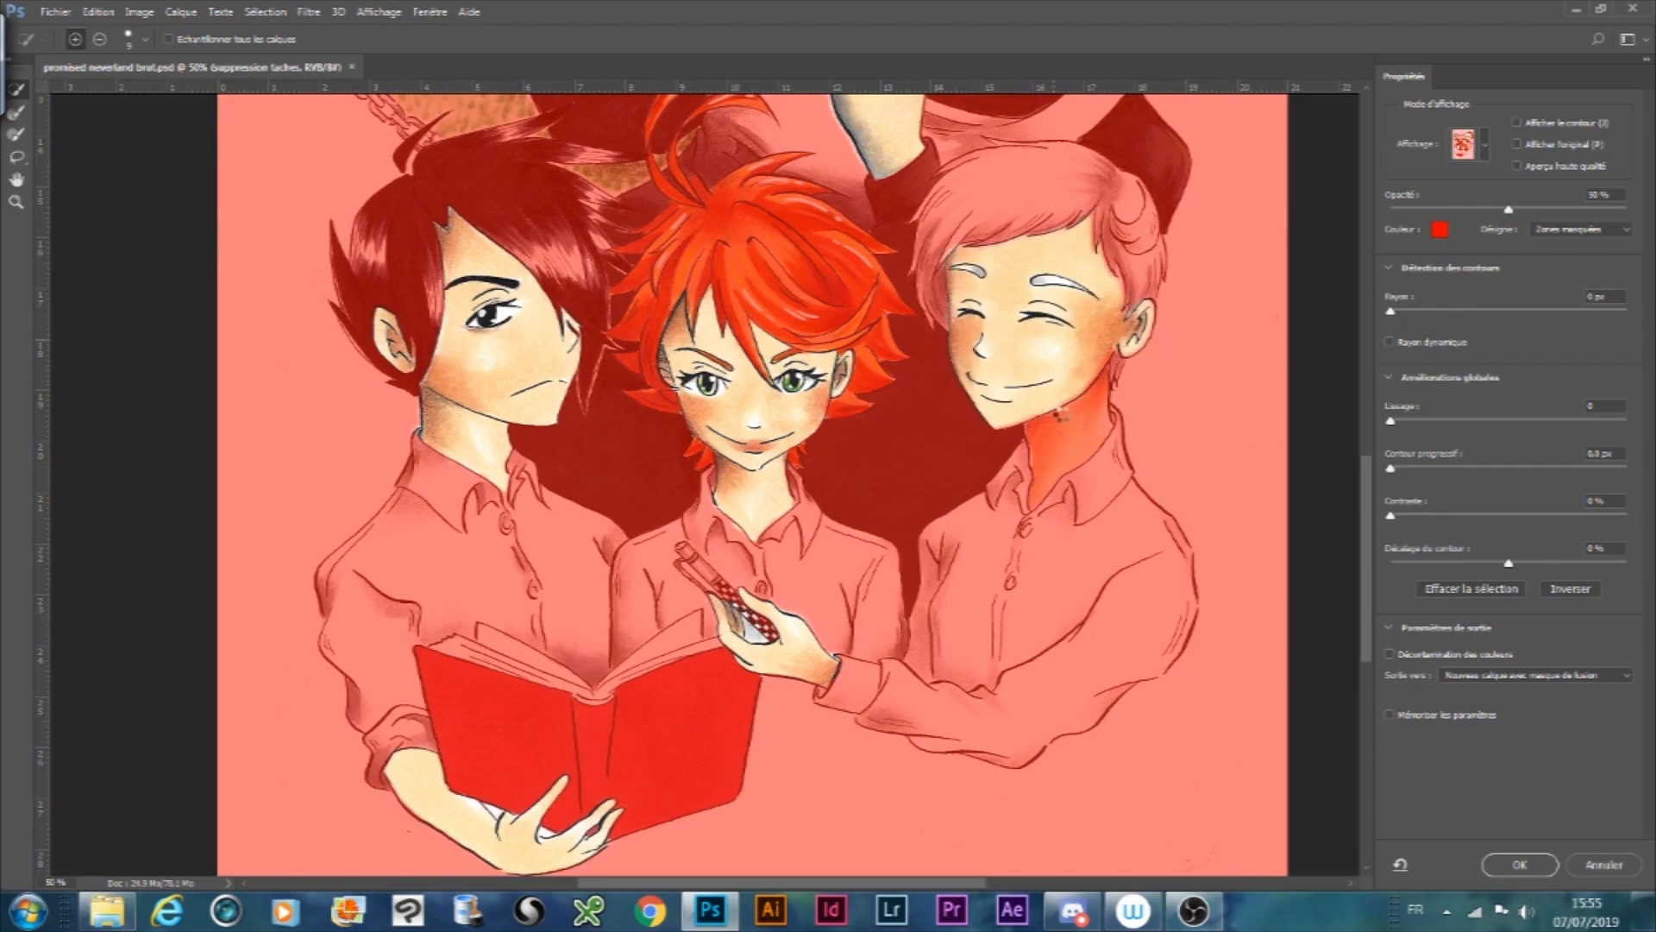
left_click_drag(1070, 423, 1051, 477)
- Review the selected skin areas across the drawing and output the selection as a new layer with a layer mask
scroll(1358, 376, "up", 5)
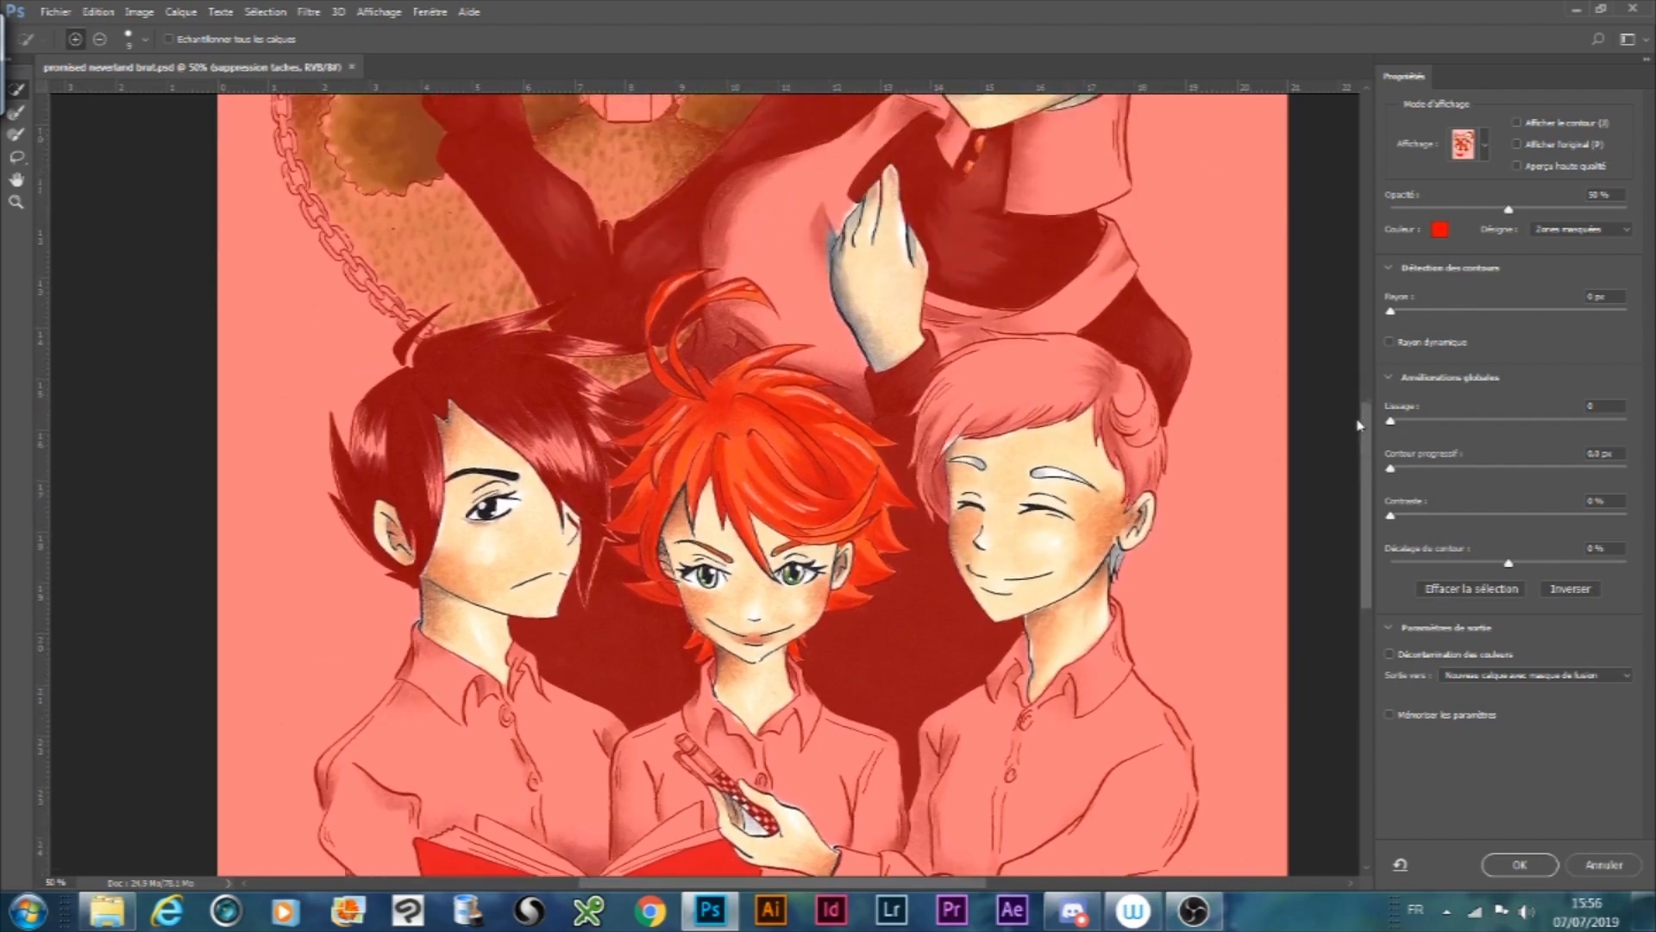
scroll(1358, 376, "up", 4)
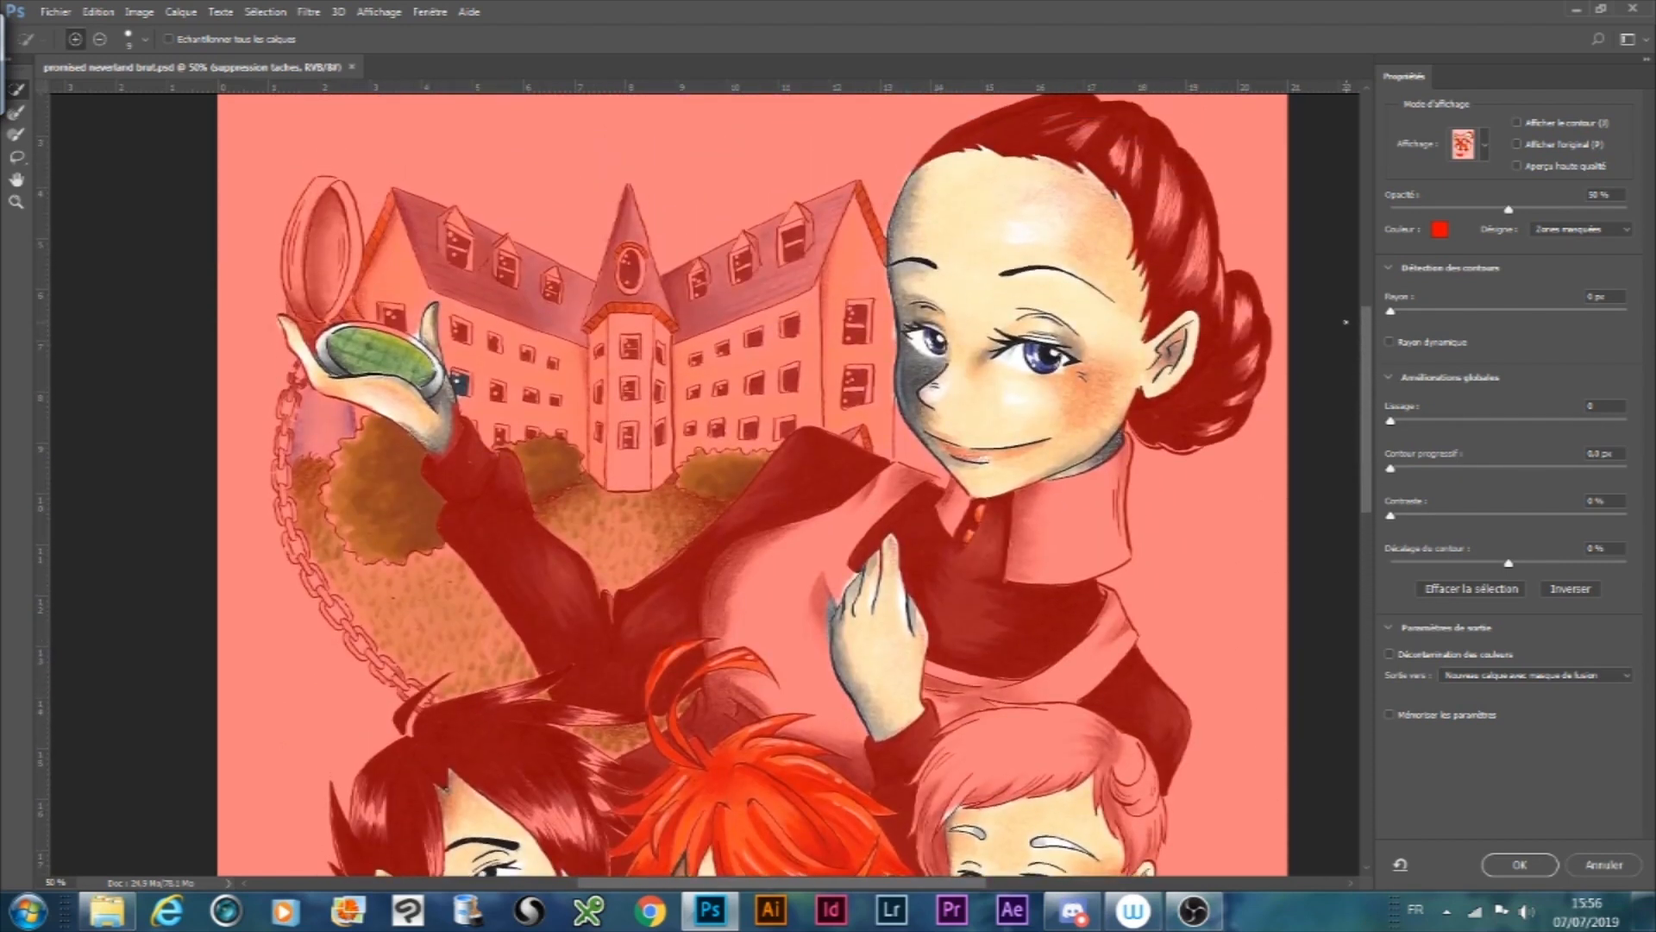
scroll(1344, 319, "down", 8)
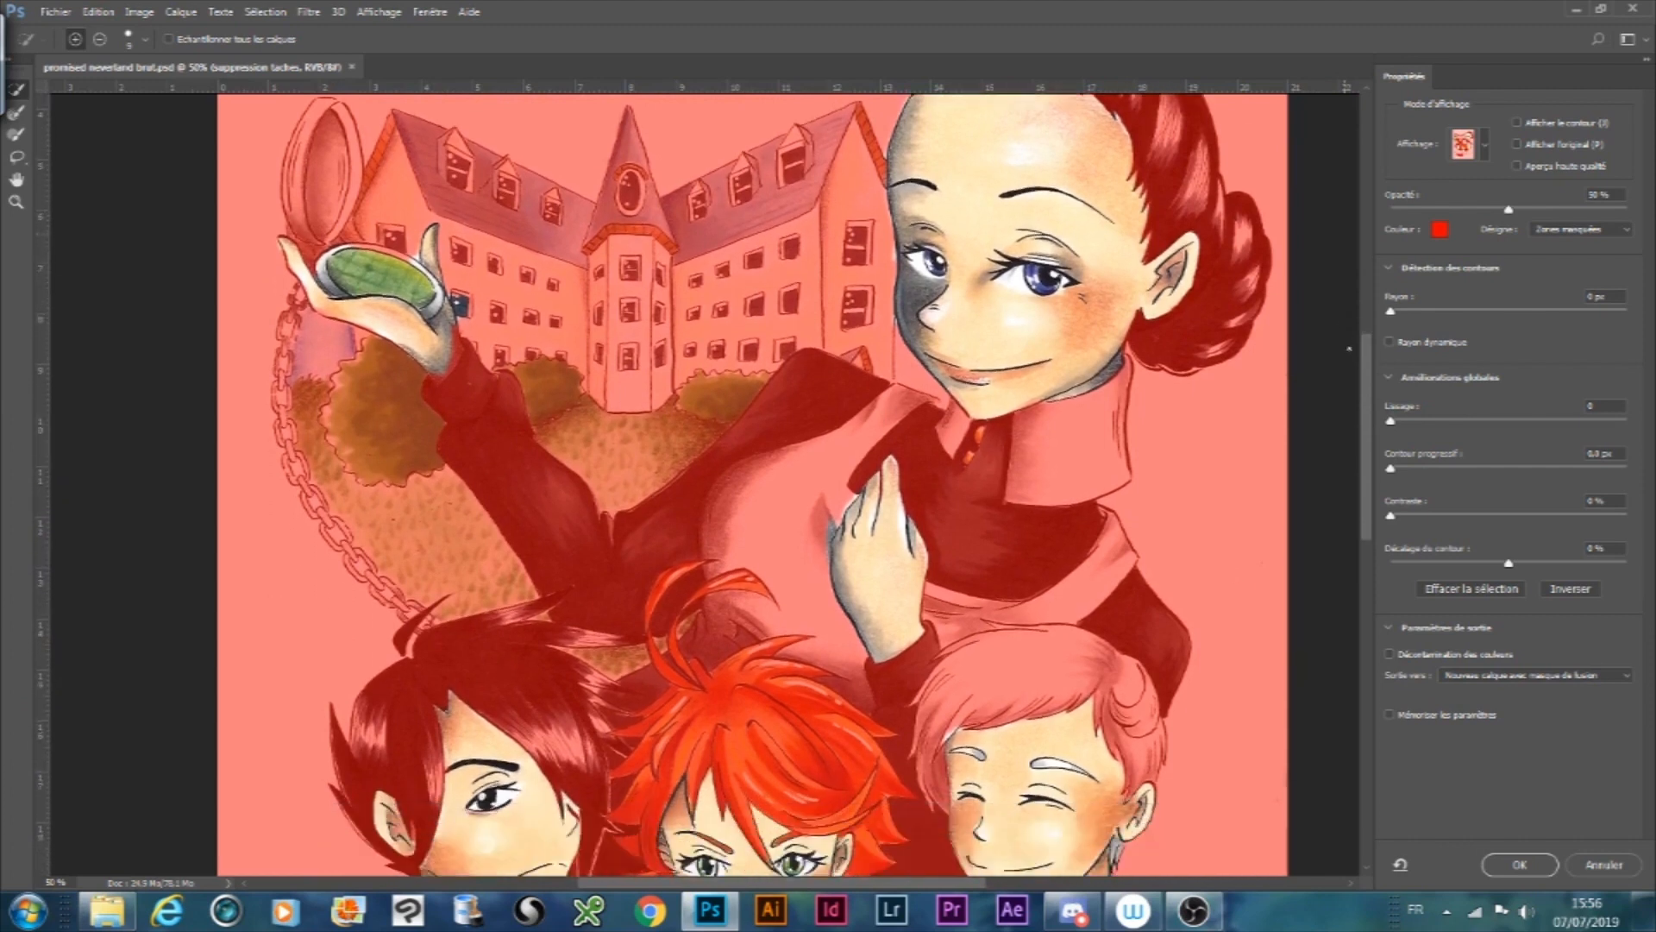
scroll(1383, 466, "down", 5)
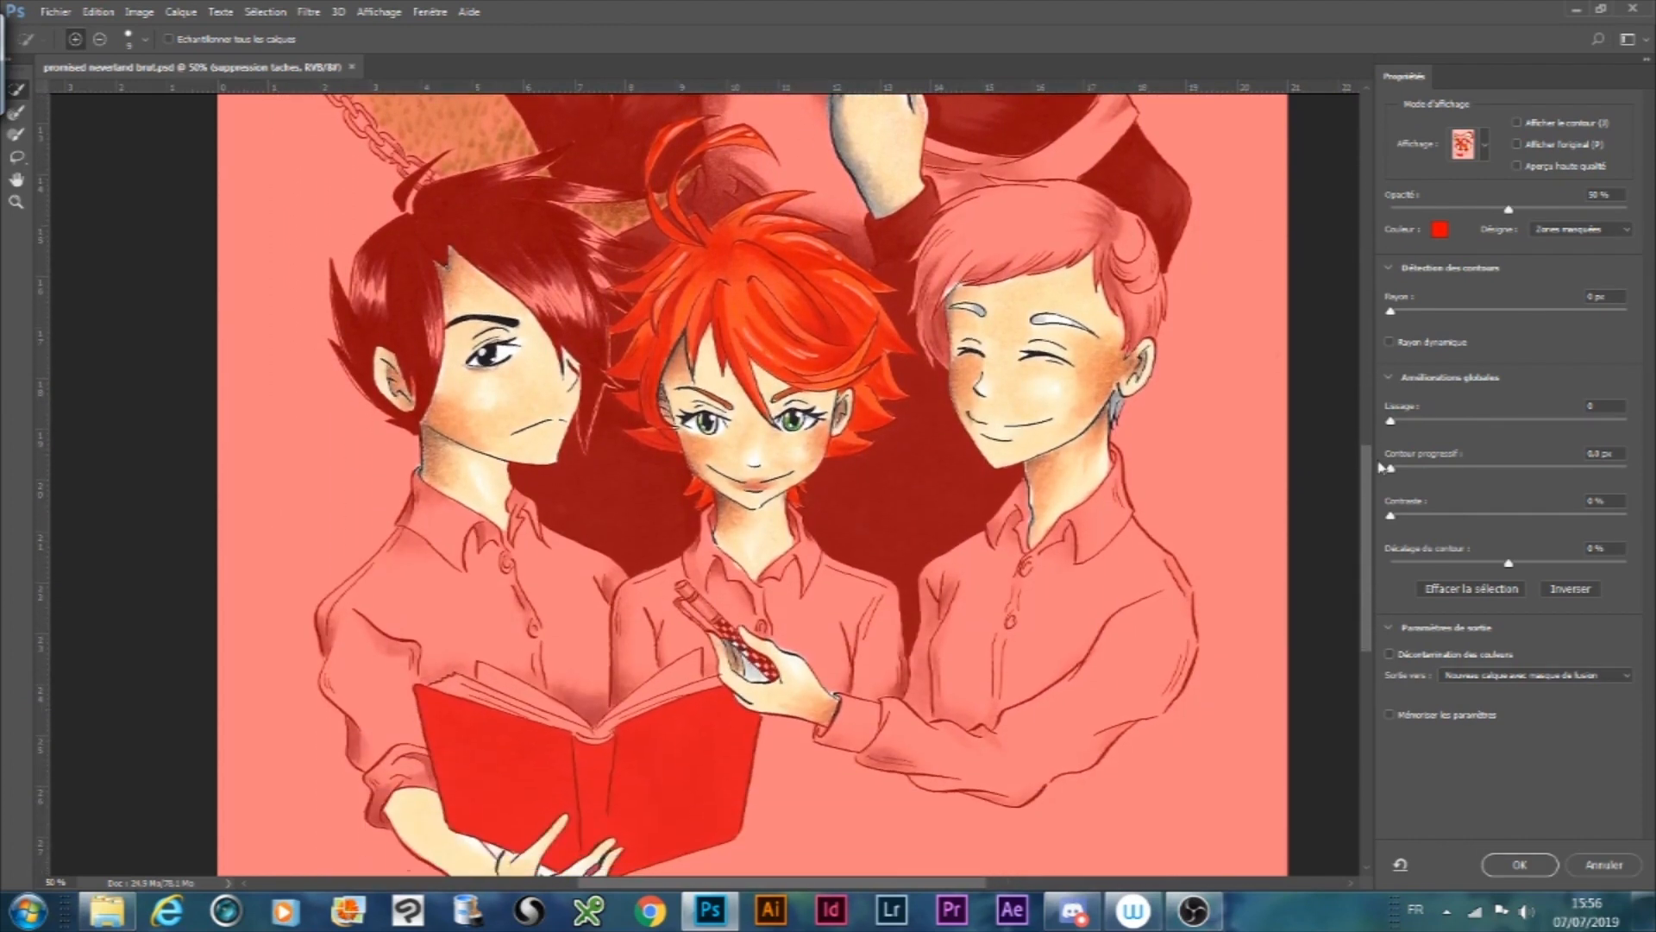
left_click(1533, 680)
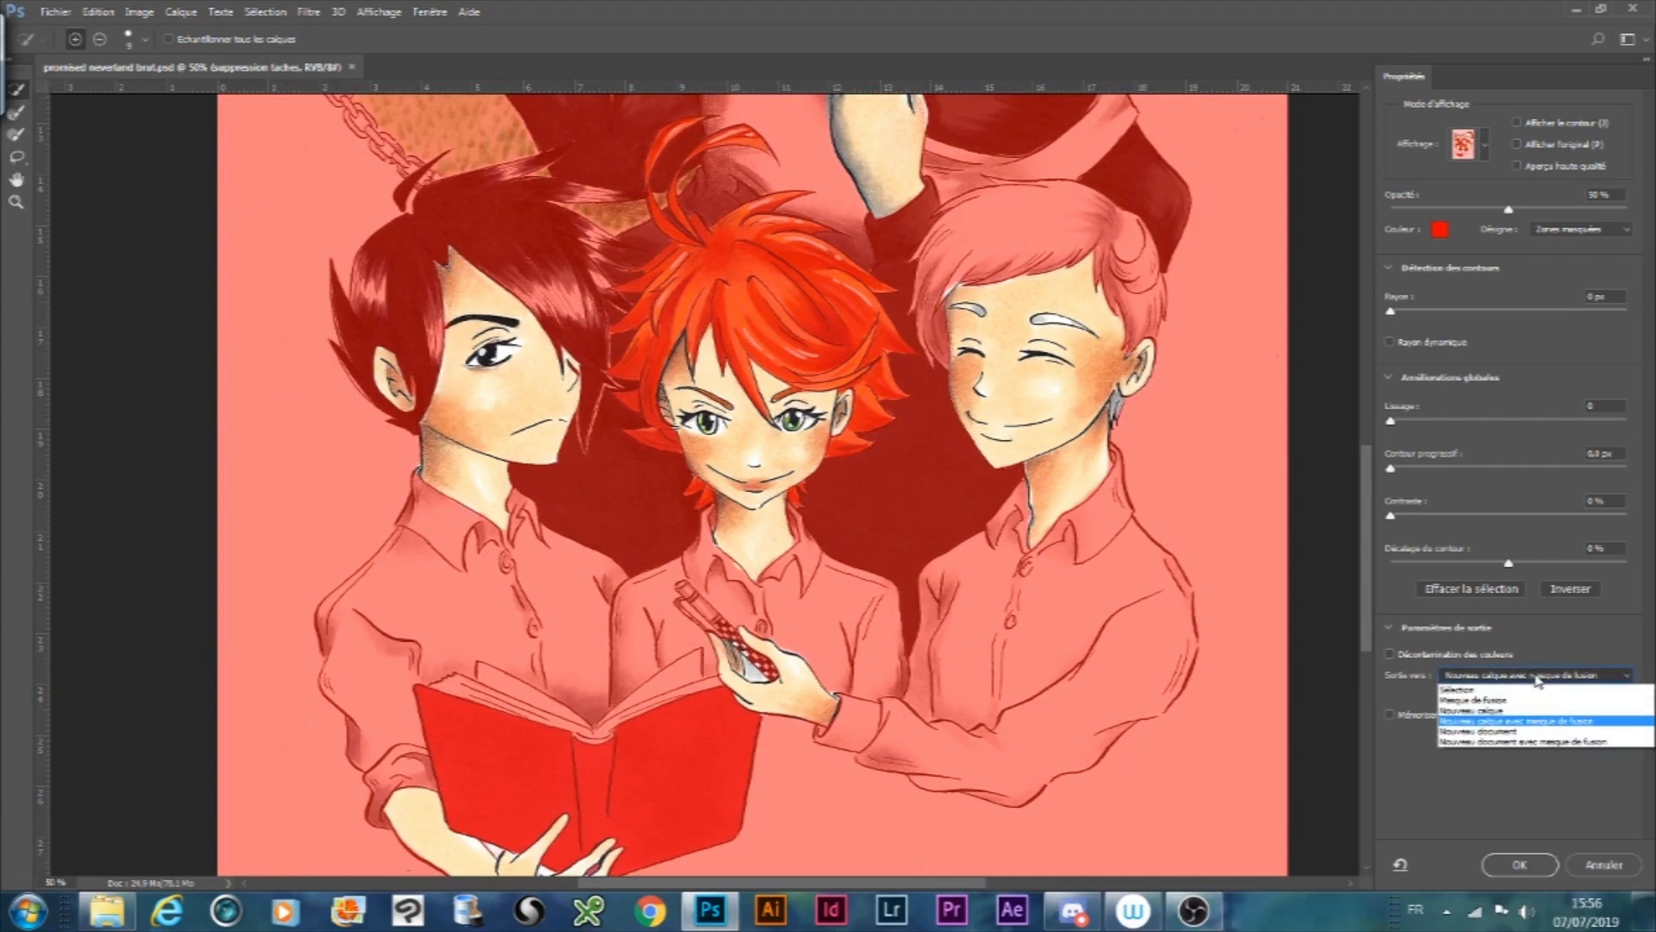
left_click(1541, 723)
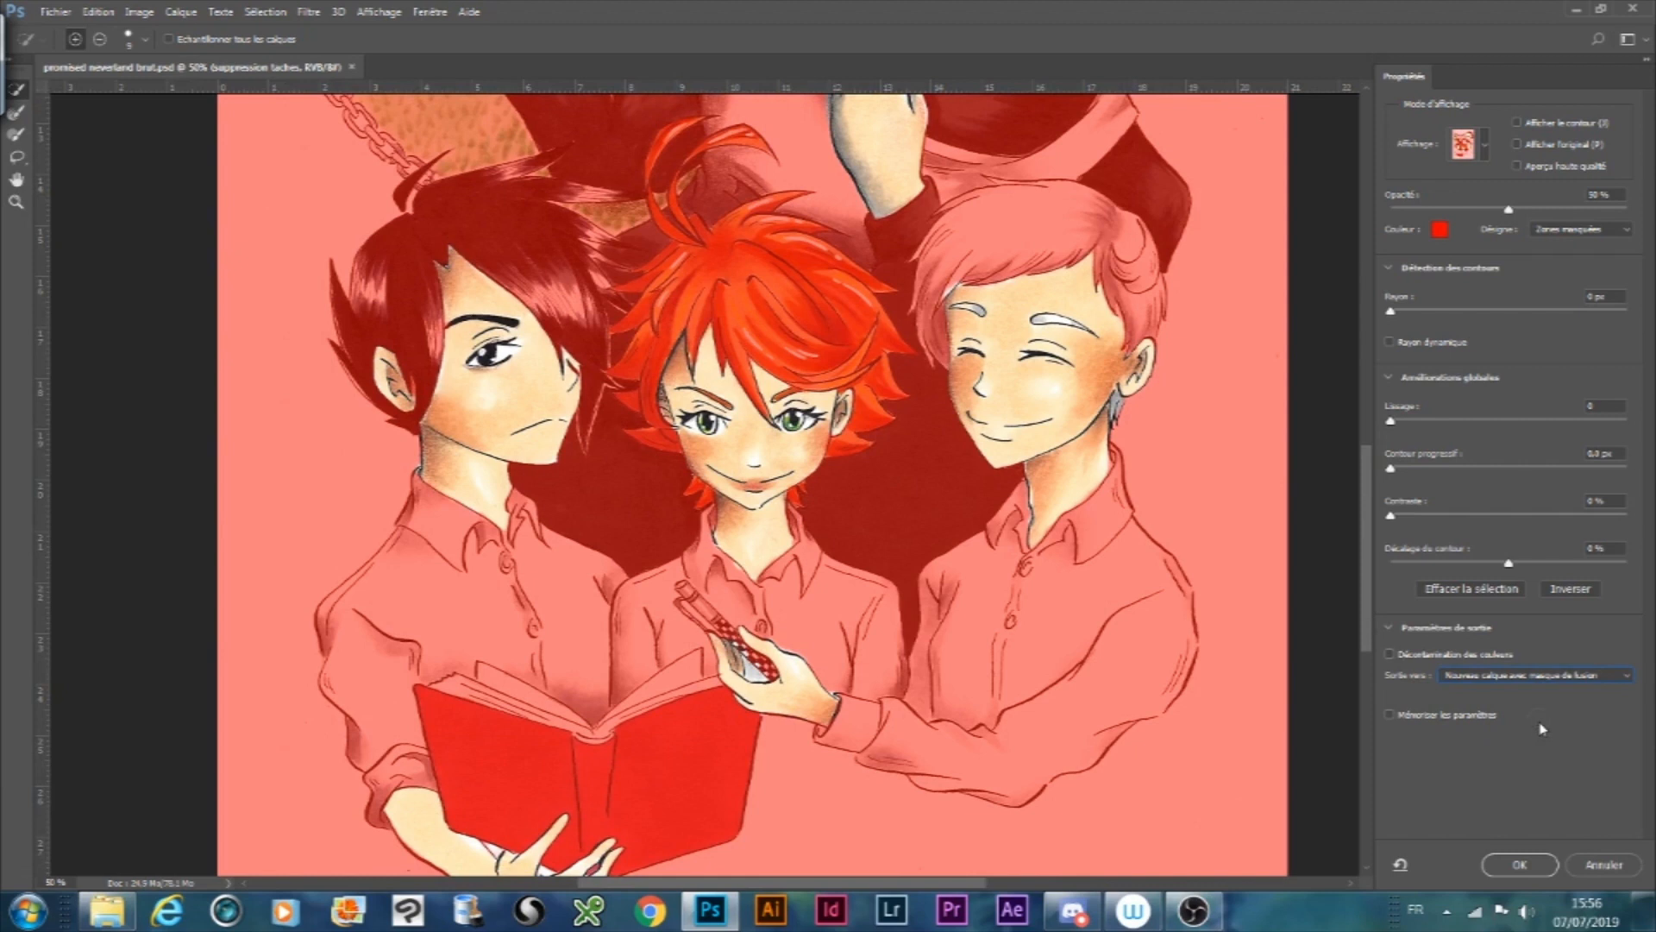
left_click(1521, 865)
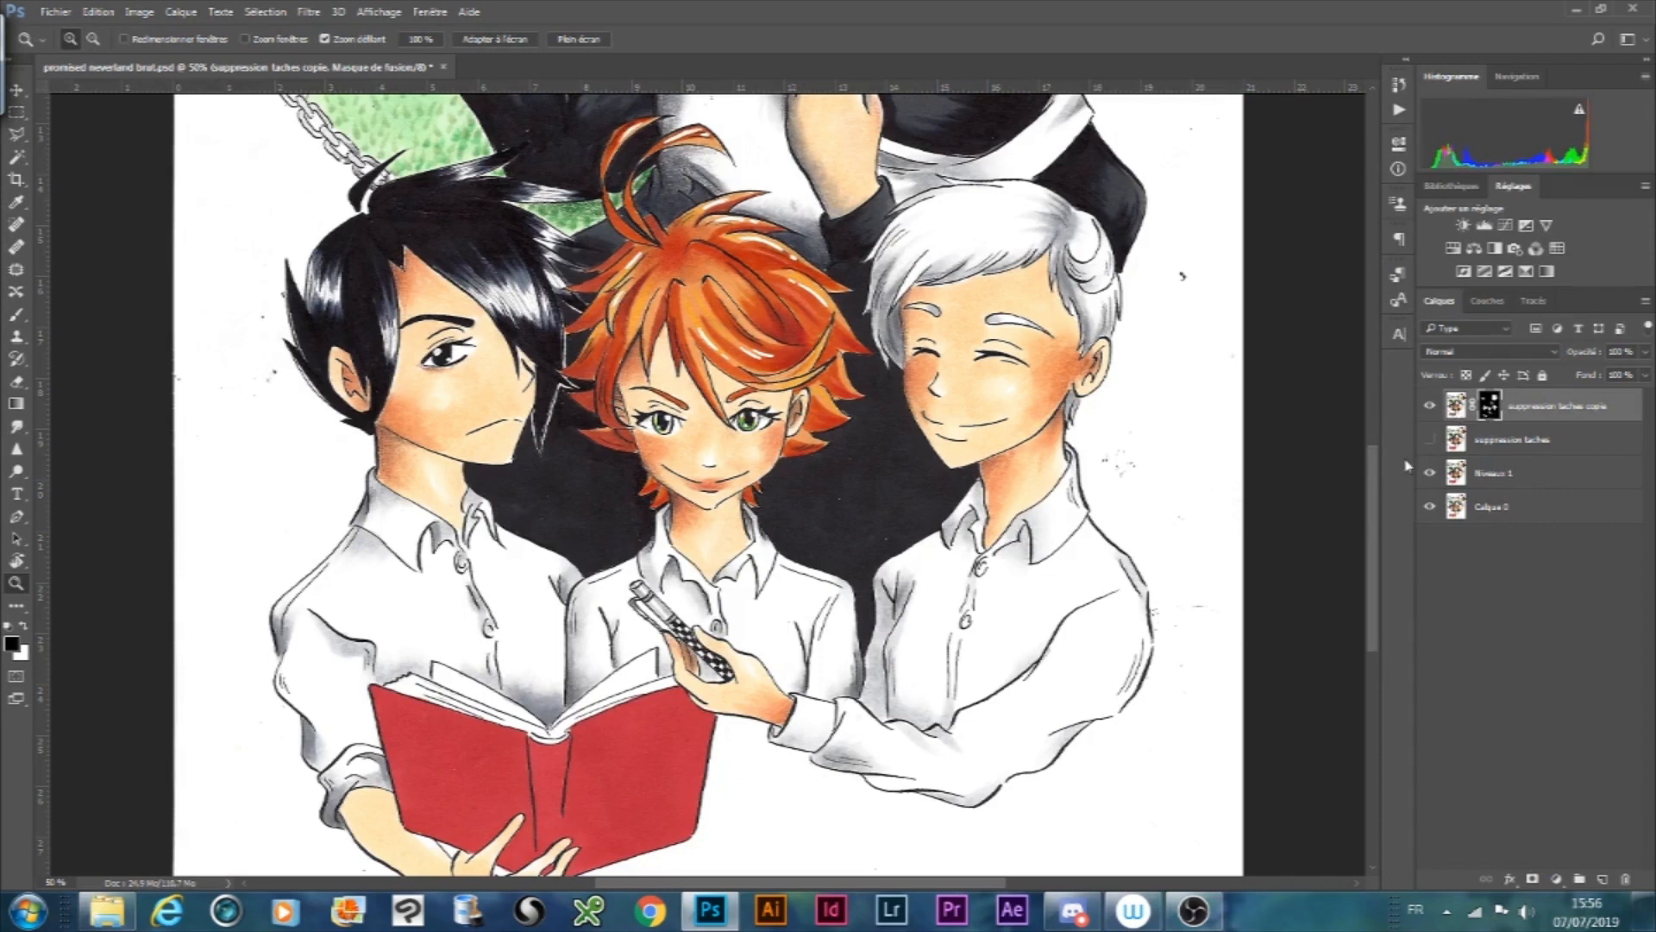
- Hide the Niveaux 1 and Calque 0 layers to view the masked skin areas on their own
left_click_drag(1373, 501, 1349, 364)
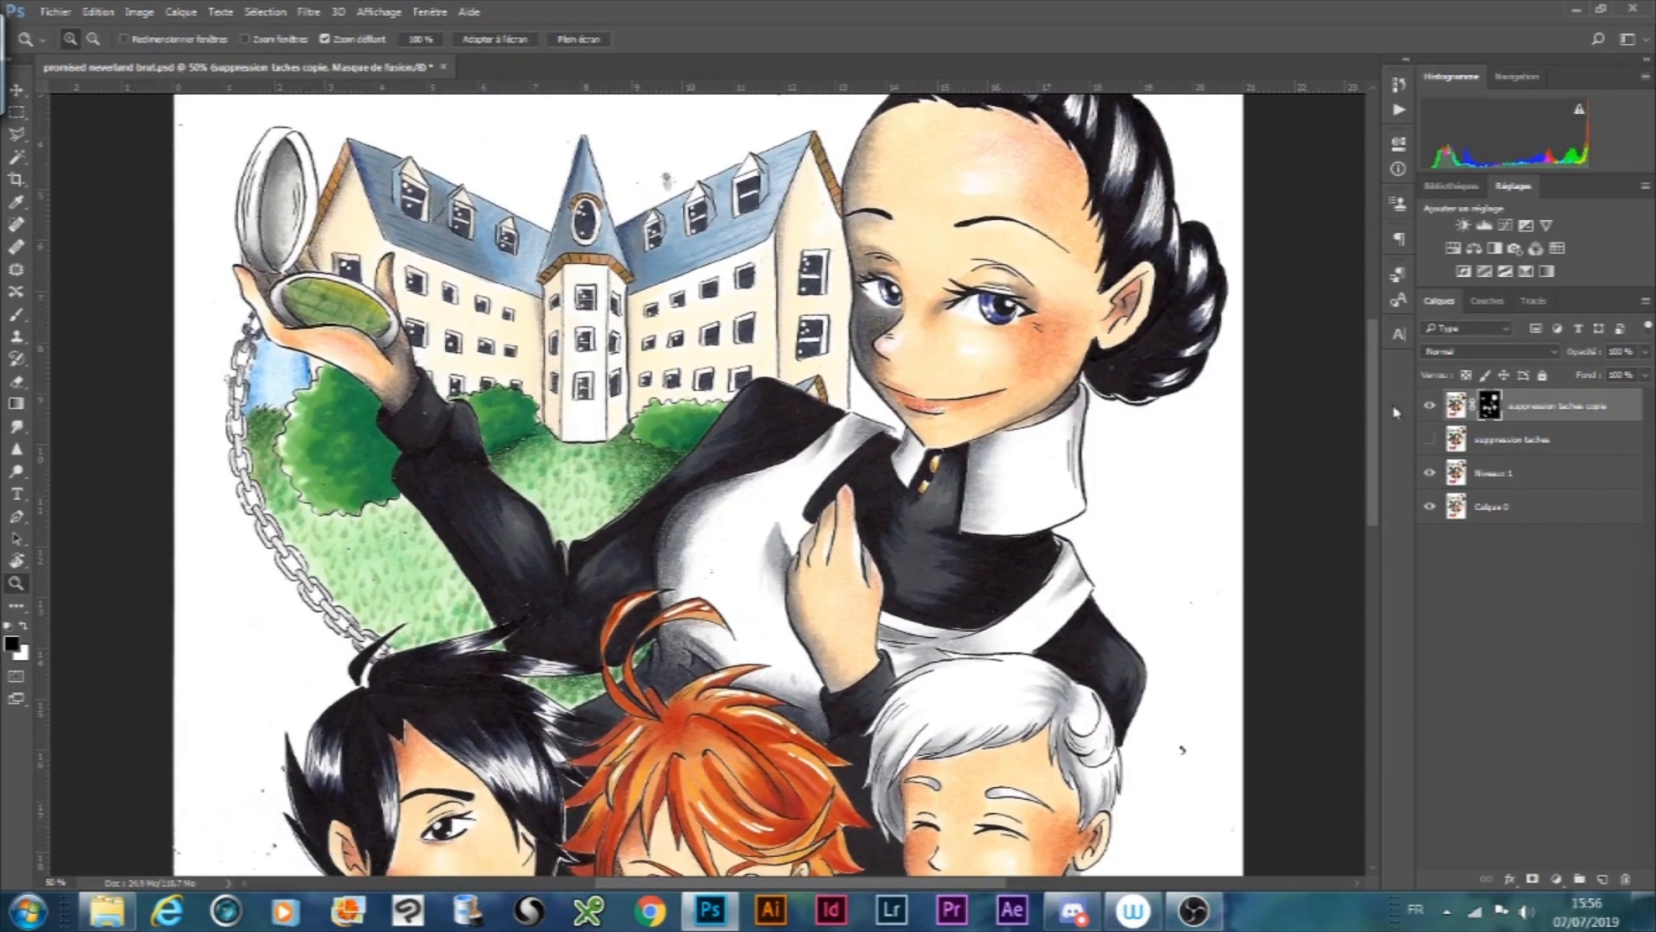
left_click(1429, 473)
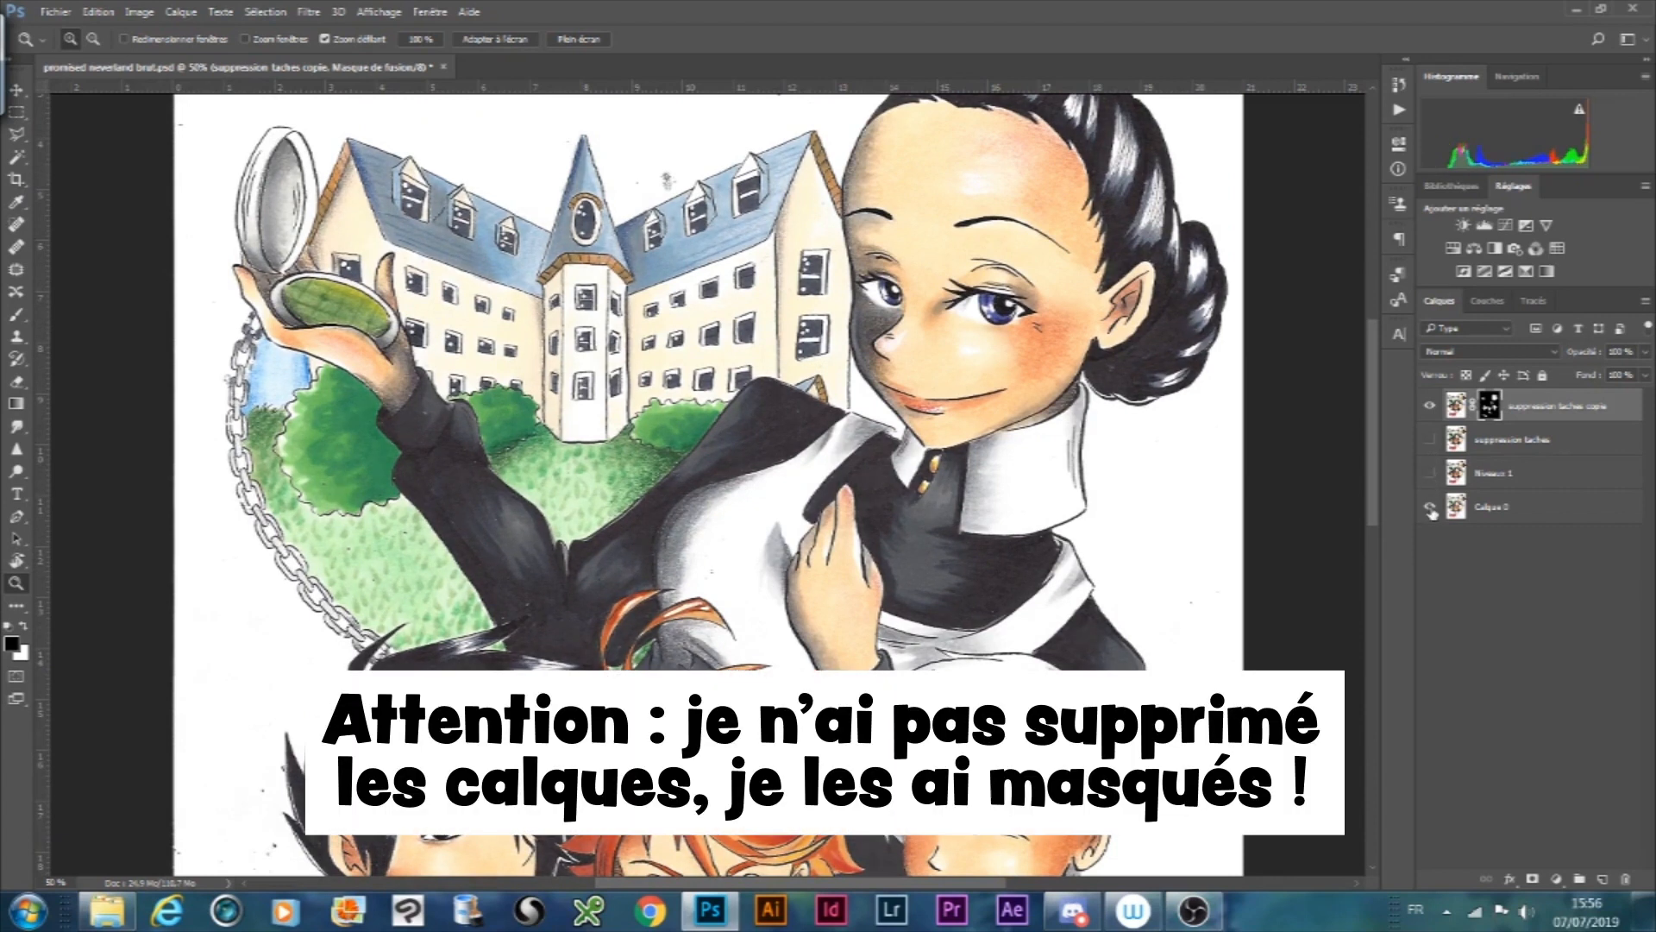
left_click(1430, 507)
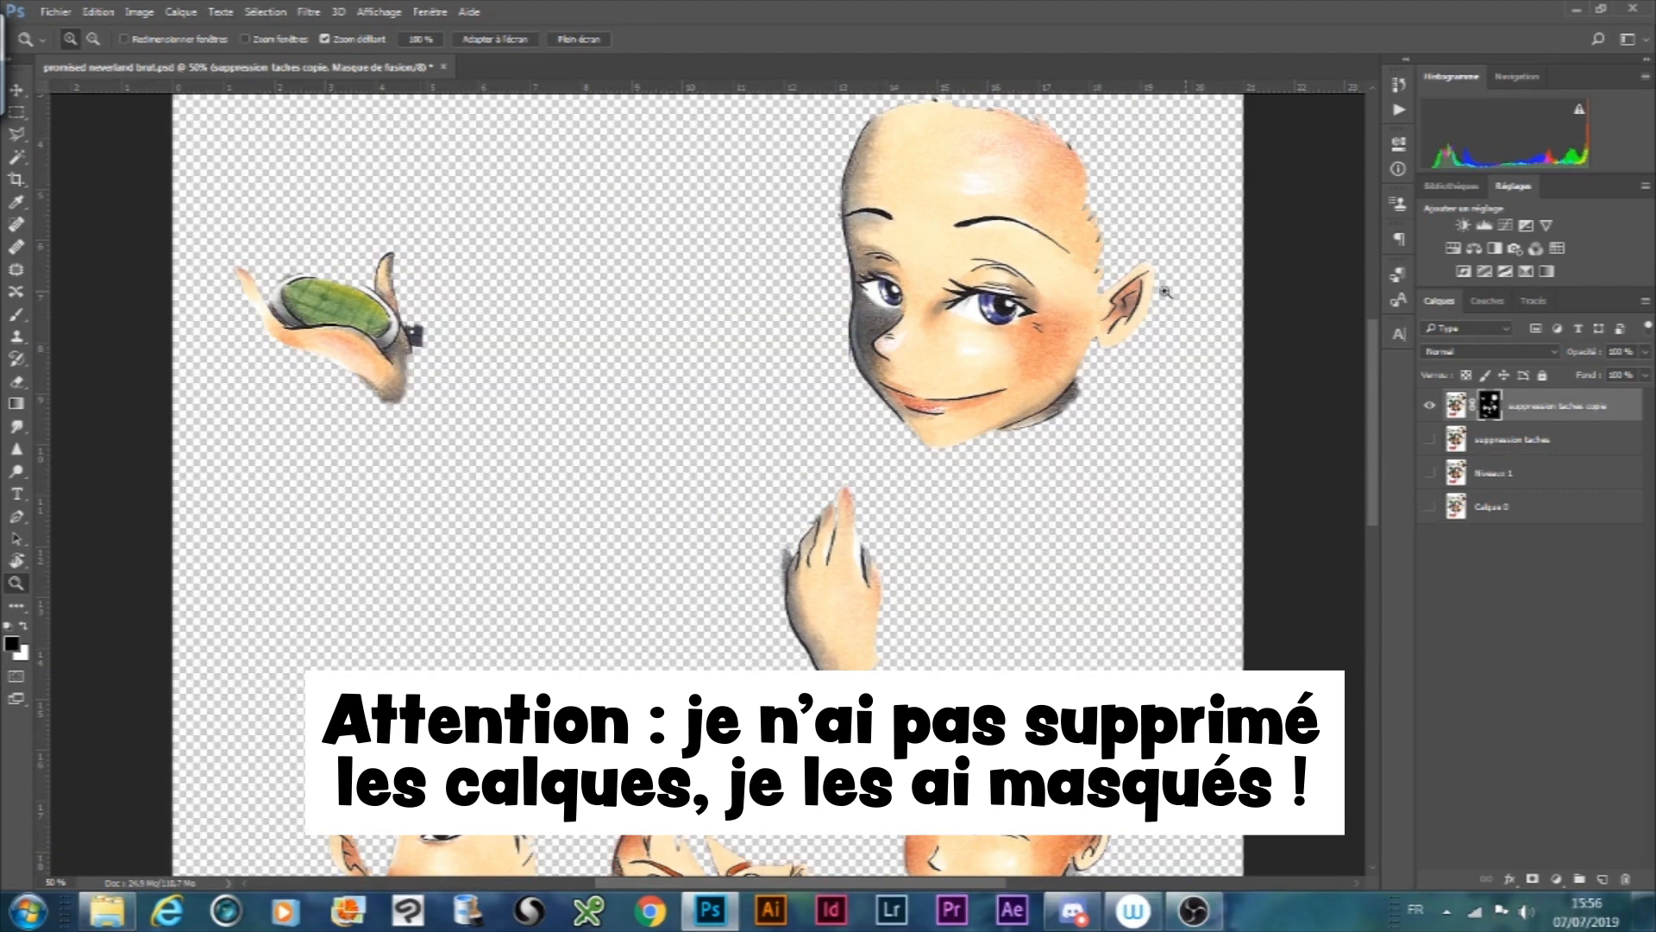
left_click_drag(1372, 369, 1365, 336)
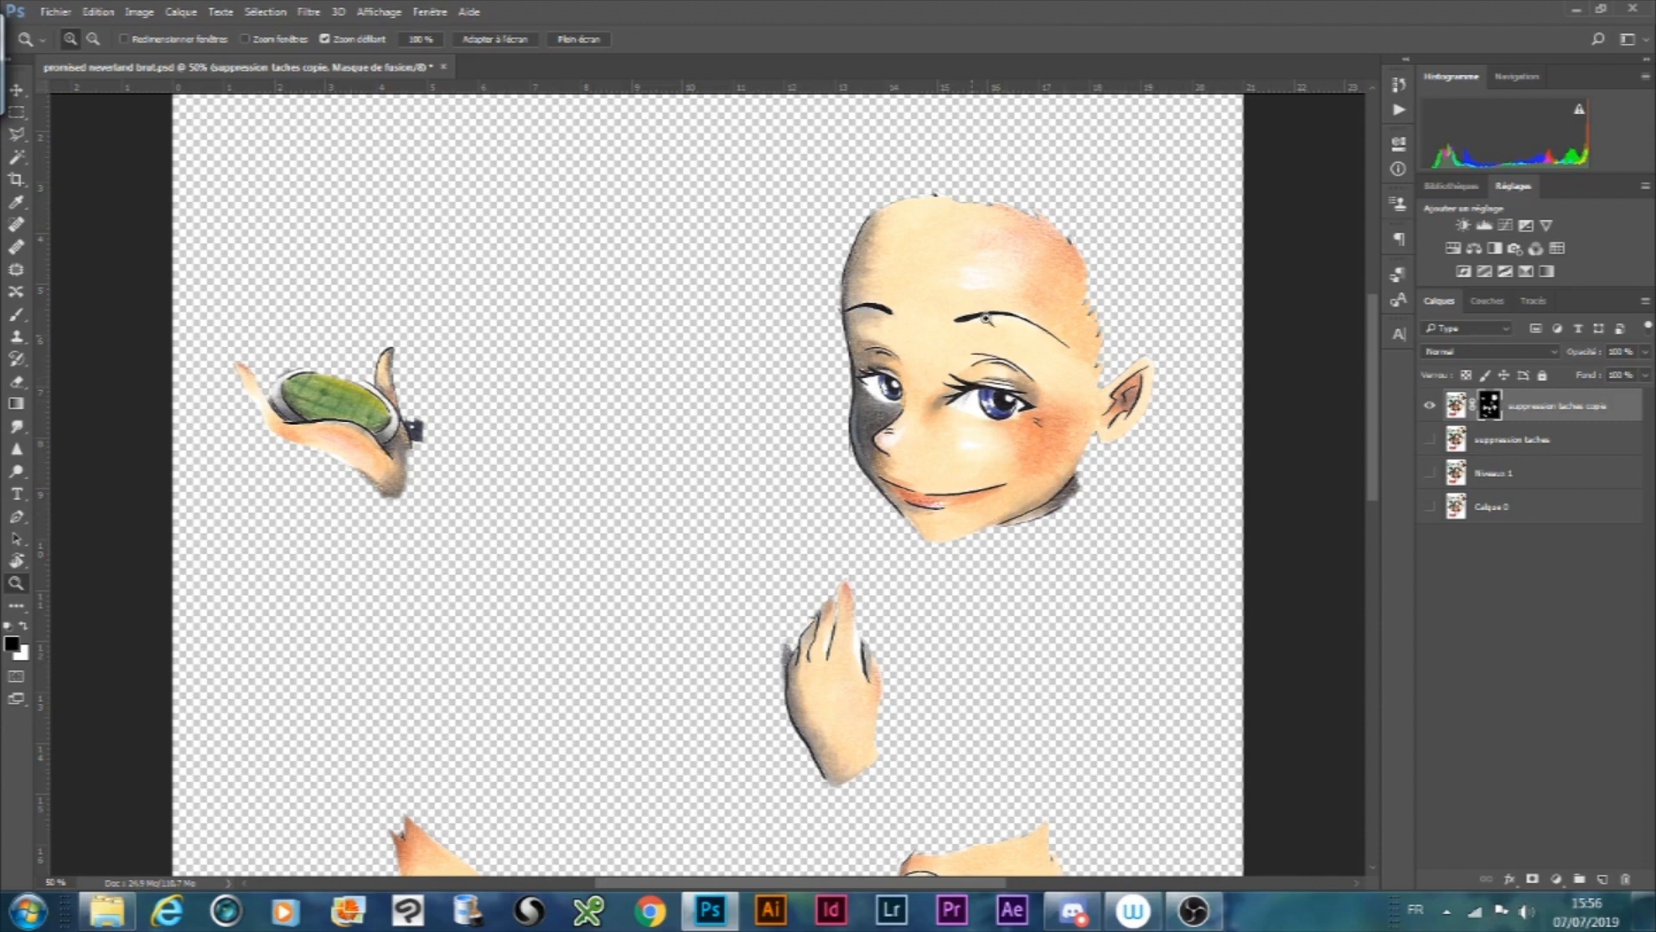
- Disable the layer mask on the skin layer and re-enable it to compare the full and masked artwork
right_click(1490, 407)
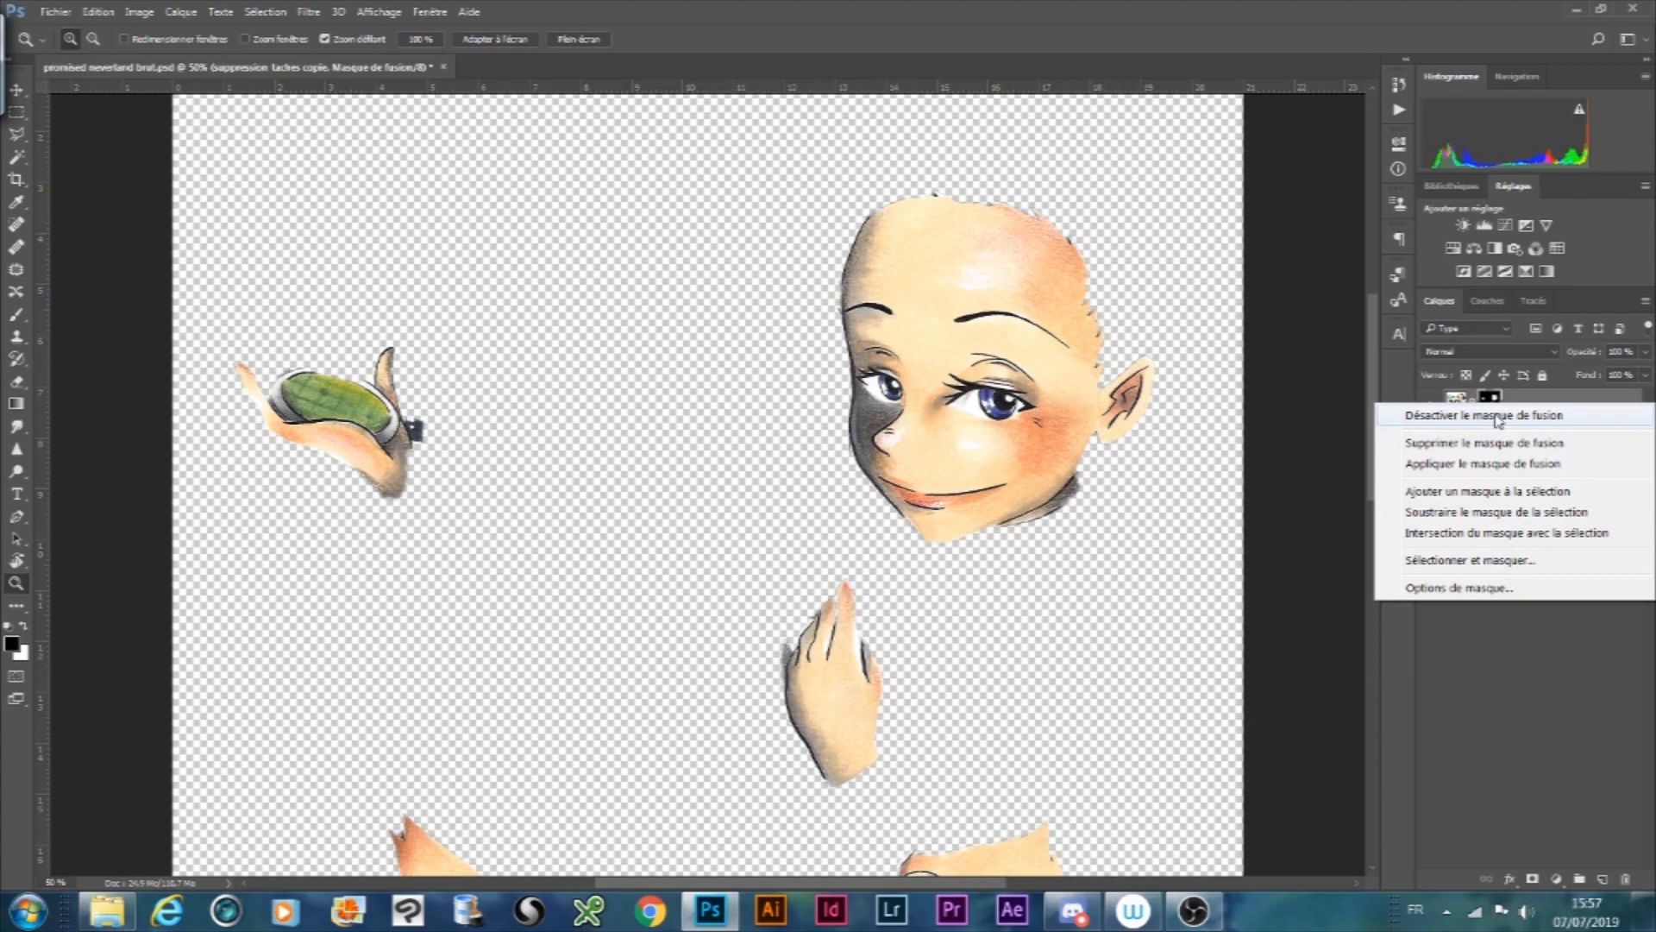
left_click(1496, 418)
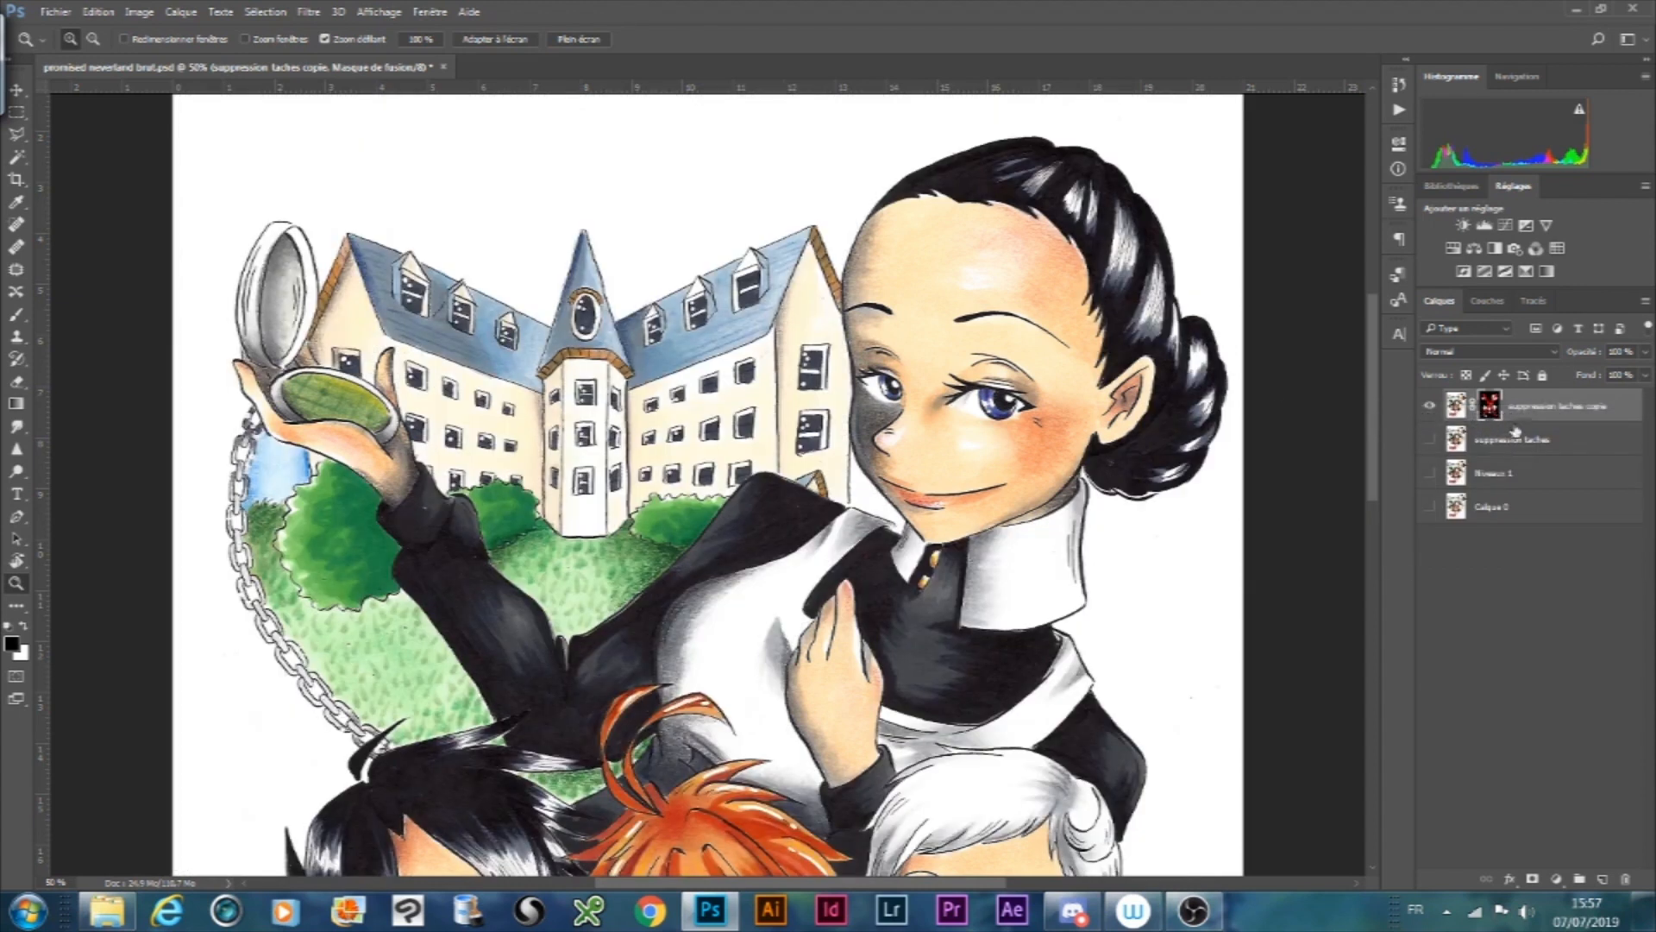
right_click(1489, 412)
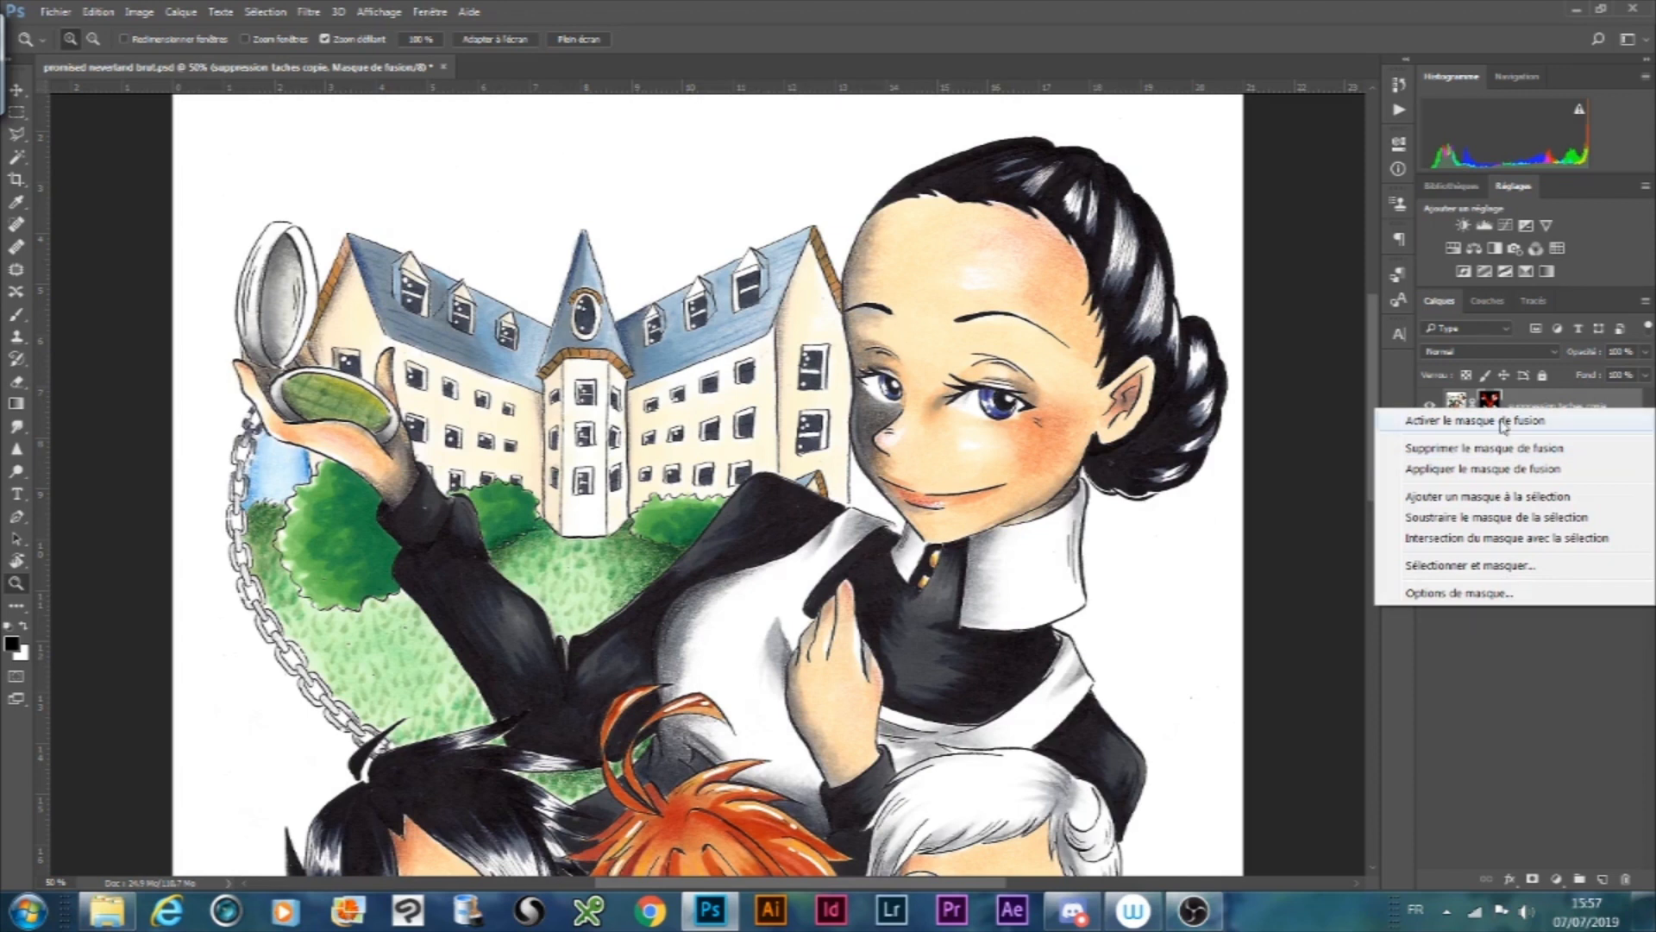
left_click(1501, 422)
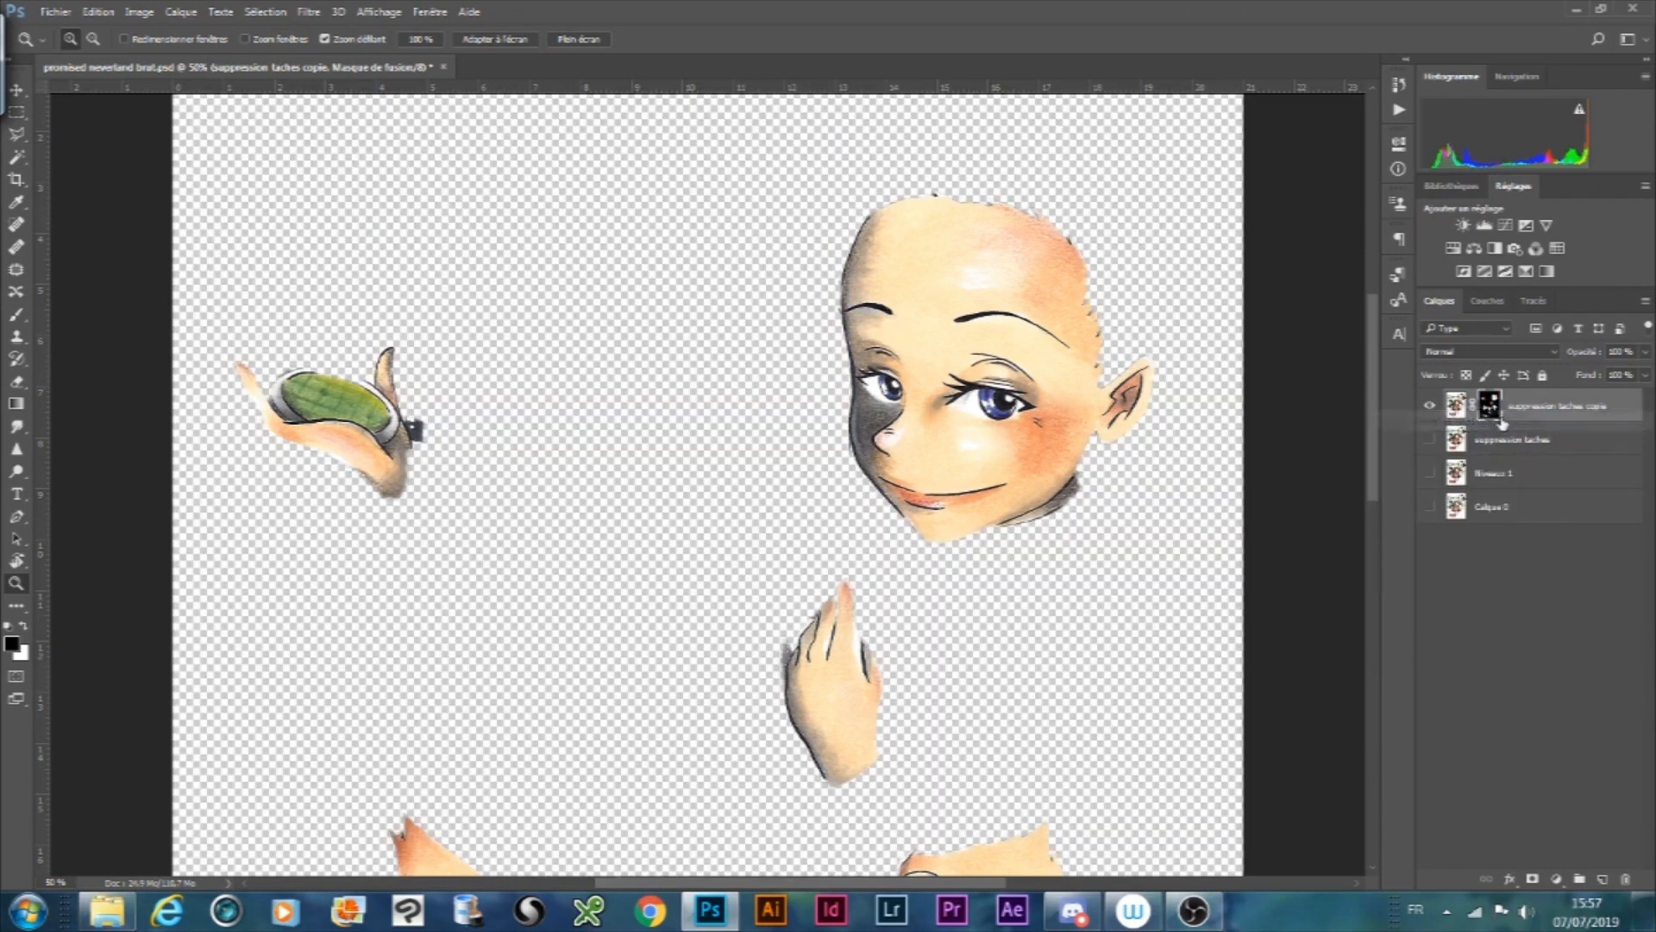
mouse_move(1373, 345)
left_mouse_down()
mouse_move(1373, 328)
mouse_move(1373, 352)
left_mouse_up()
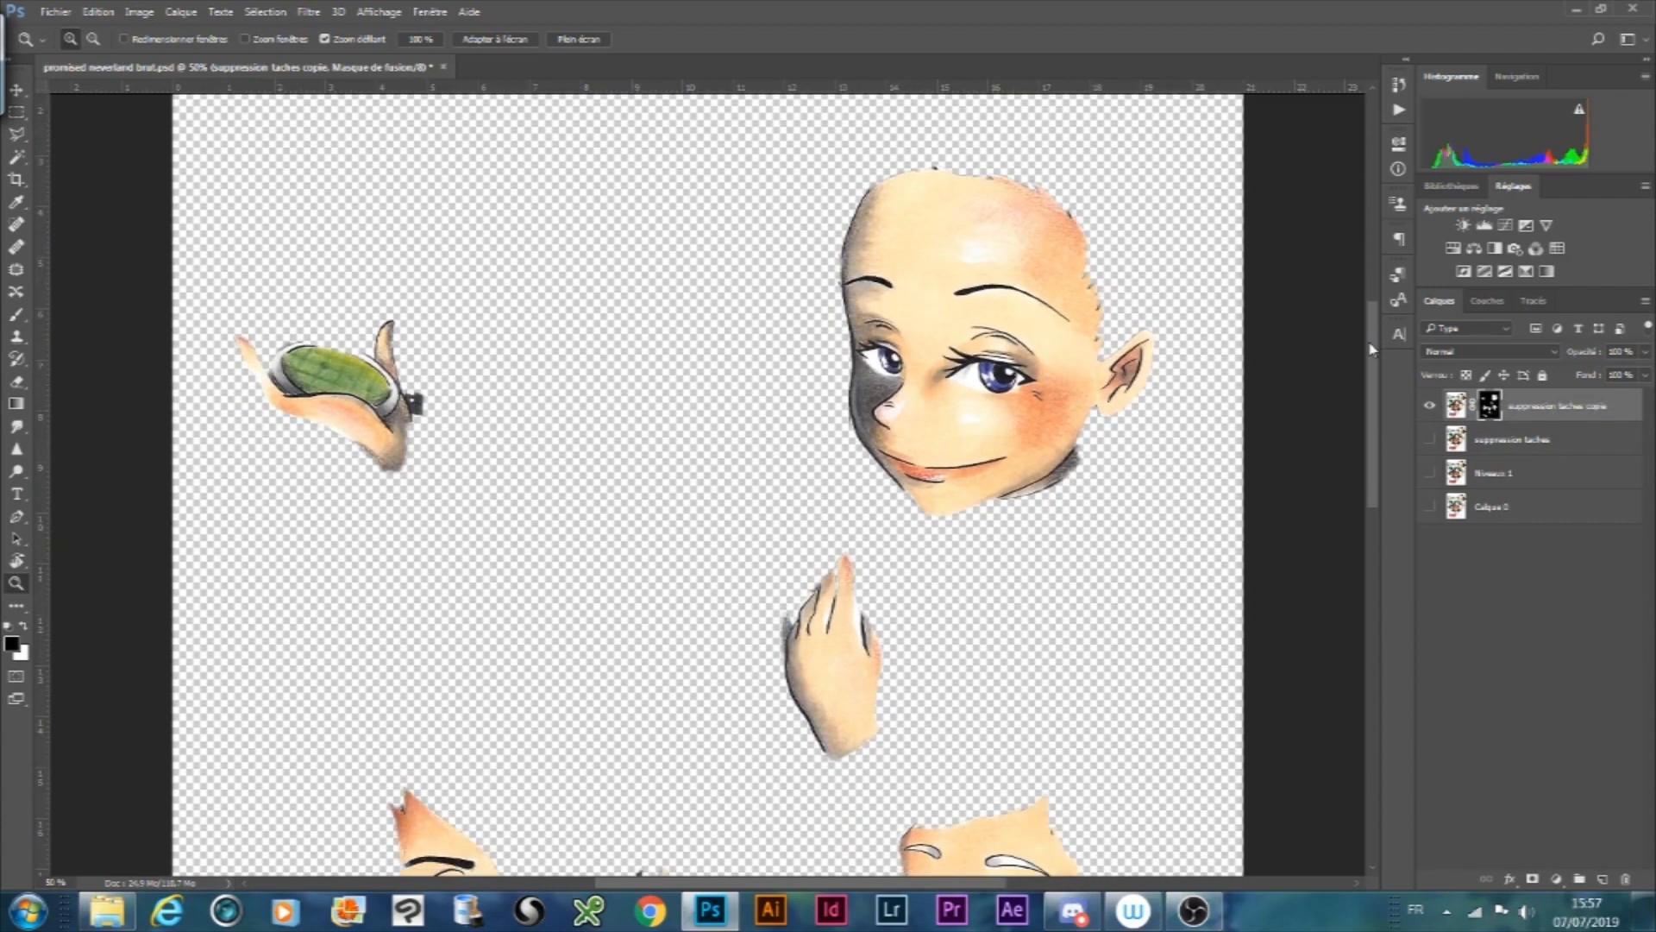
- Show the three layers beneath the masked copy and inspect the complete drawing, including the woman's face up close
left_click(1429, 440)
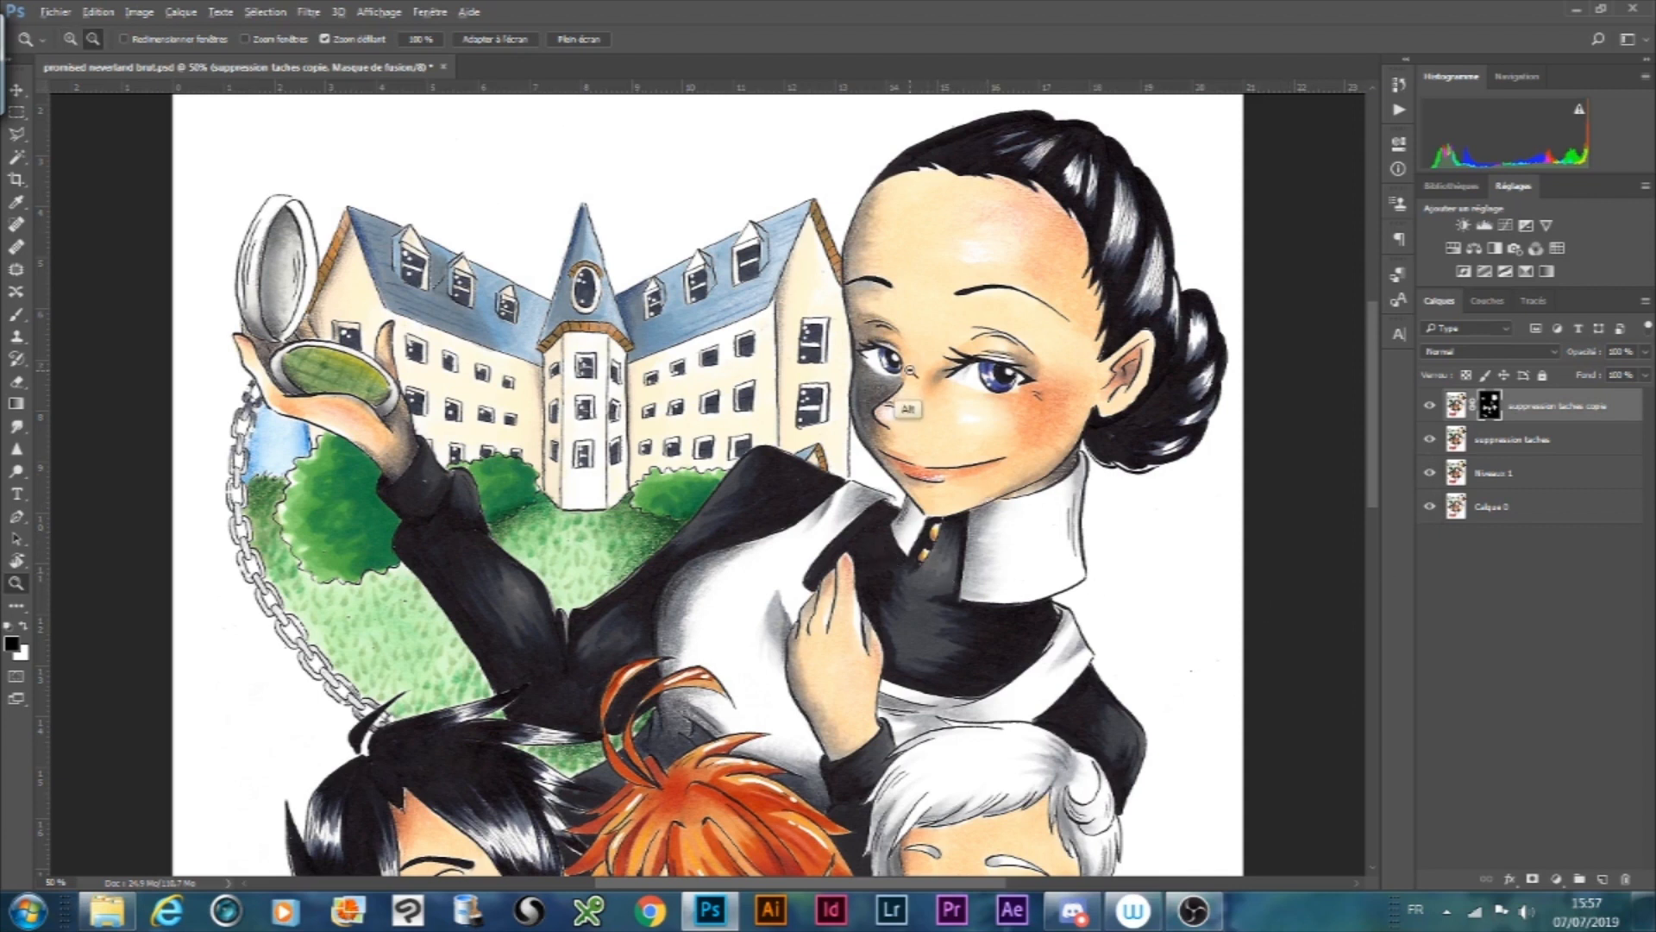
left_click(911, 405, "alt")
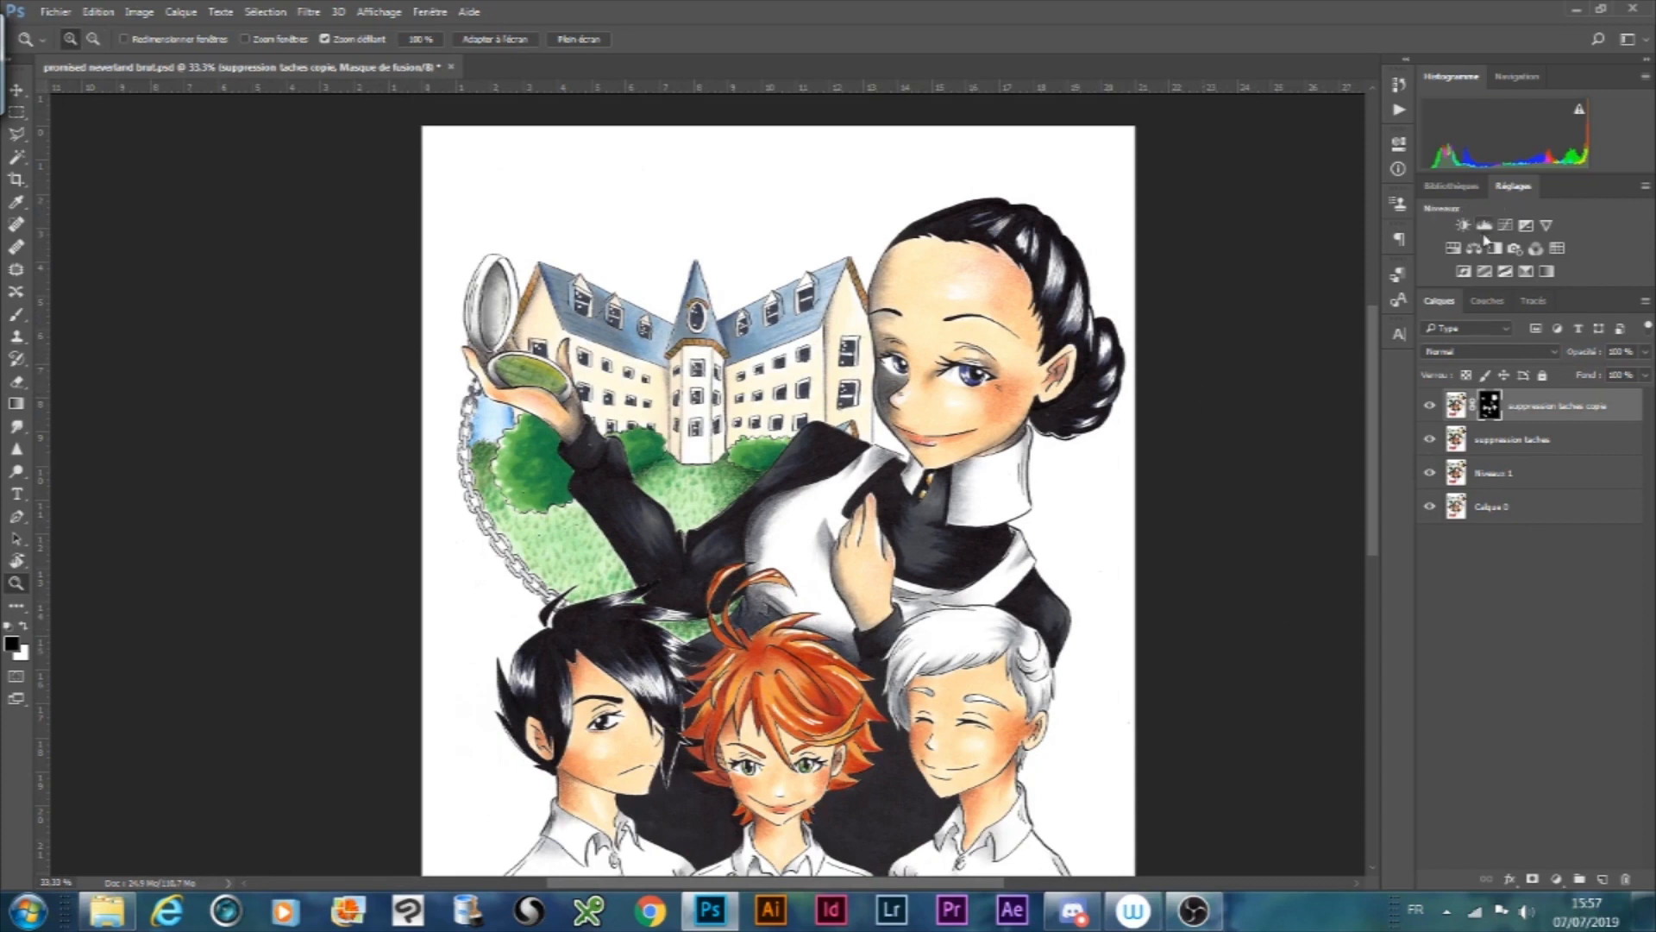
scroll(1357, 335, "down", 2)
scroll(1357, 336, "up", 1)
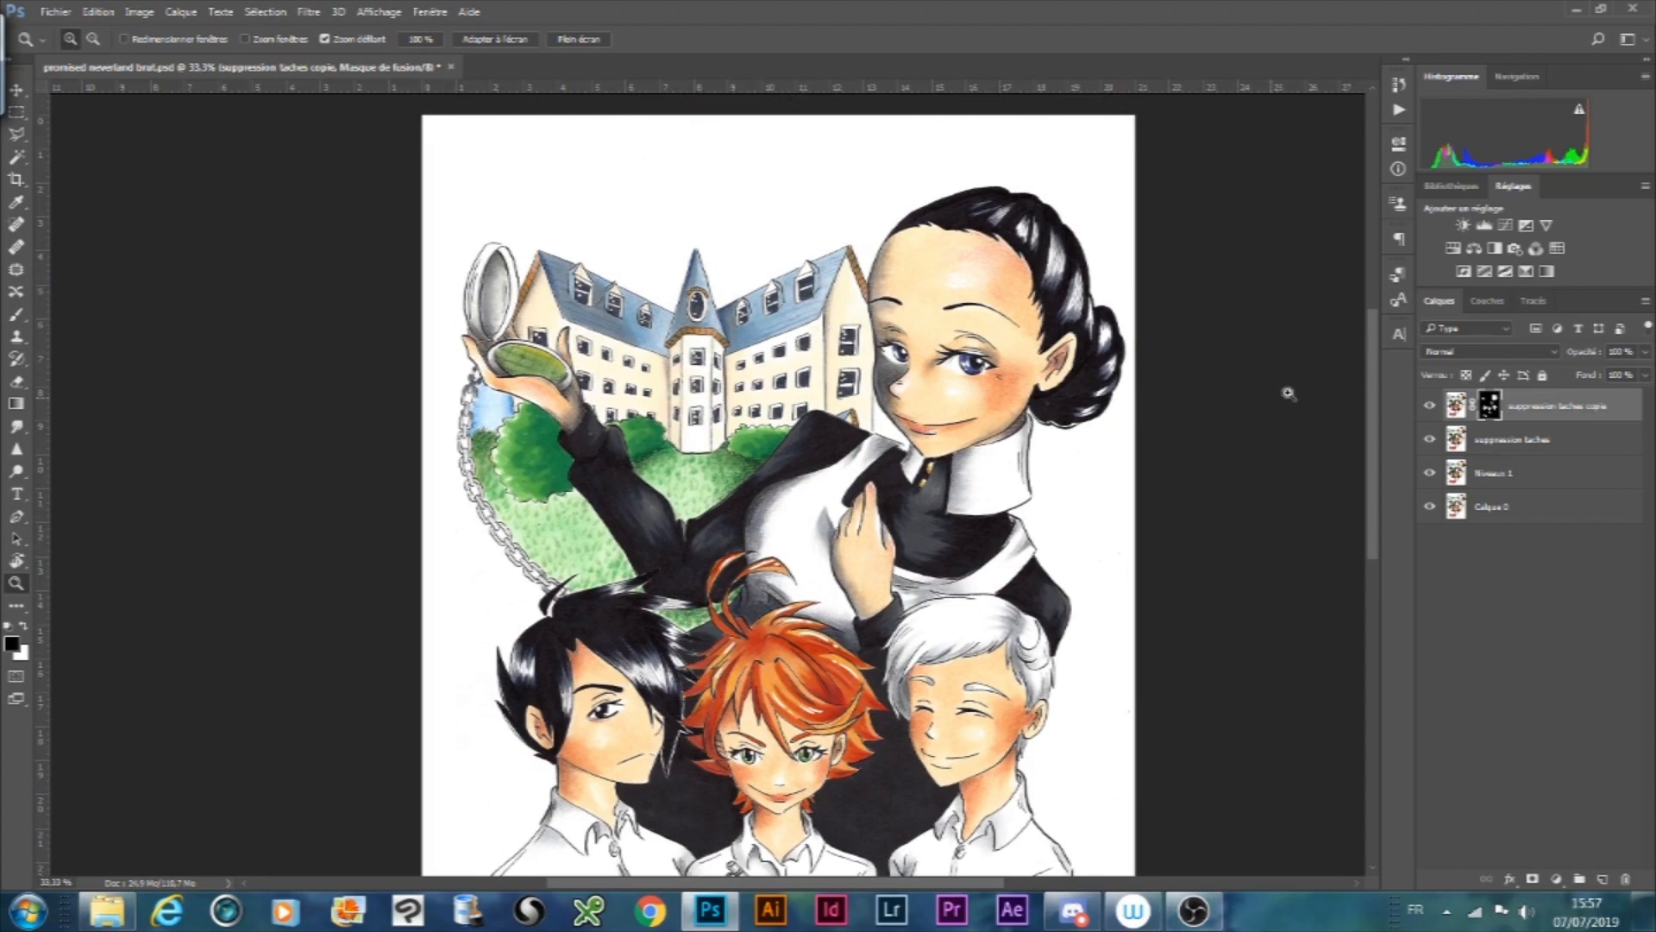
left_click(961, 317)
left_click(960, 300)
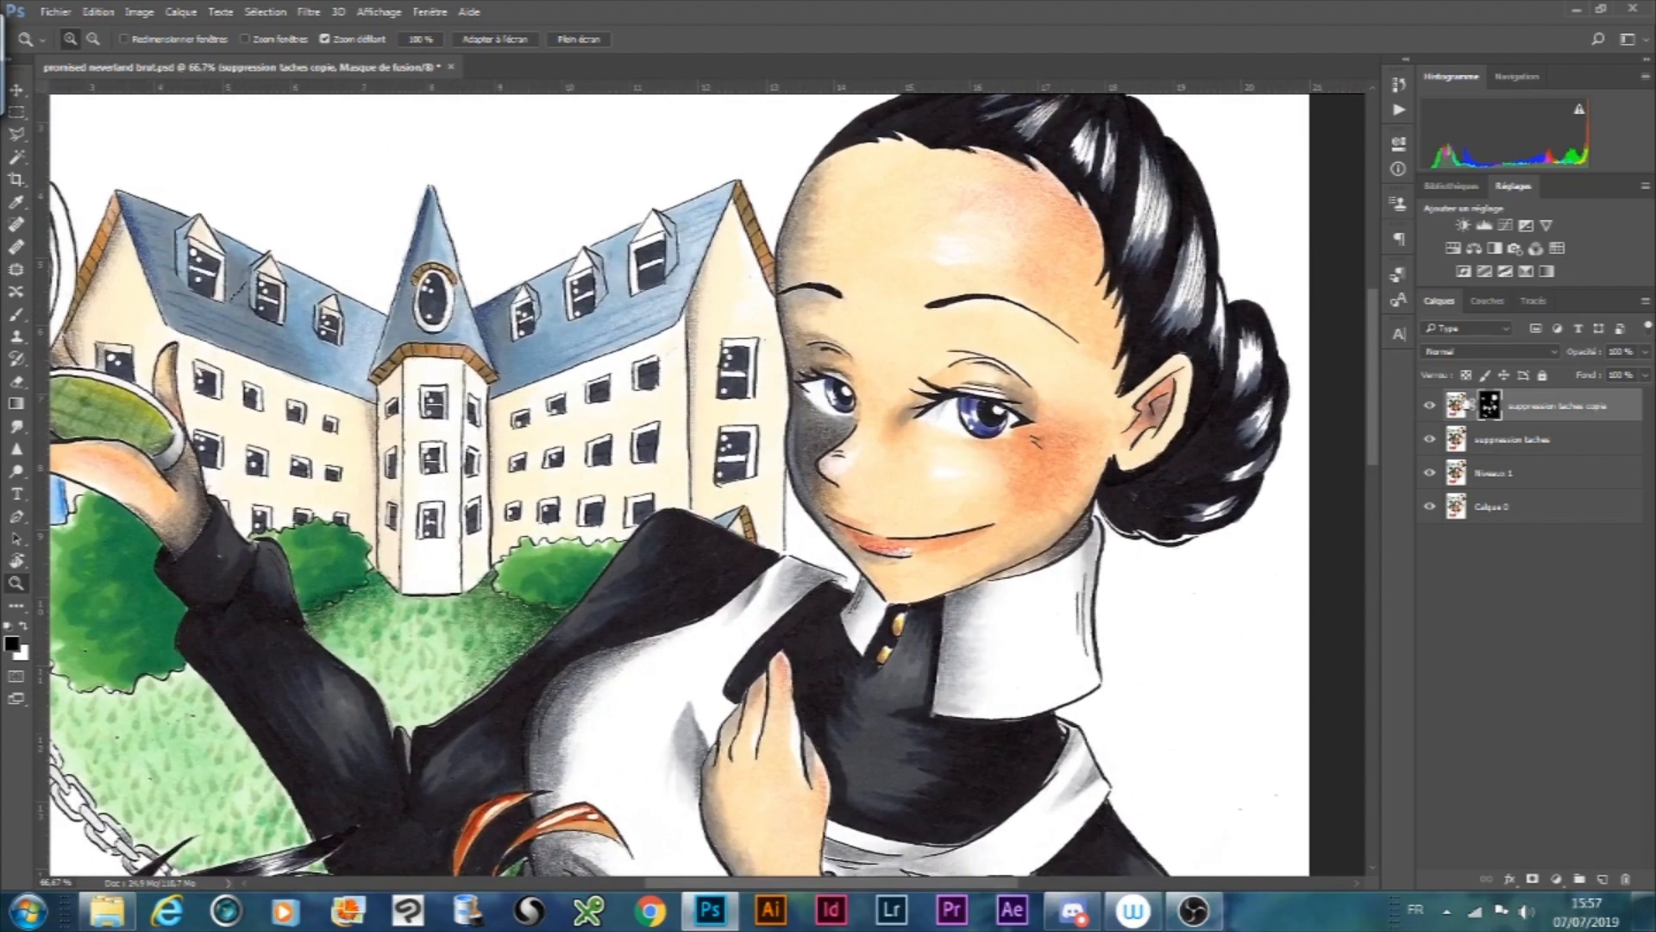
right_click(1489, 405)
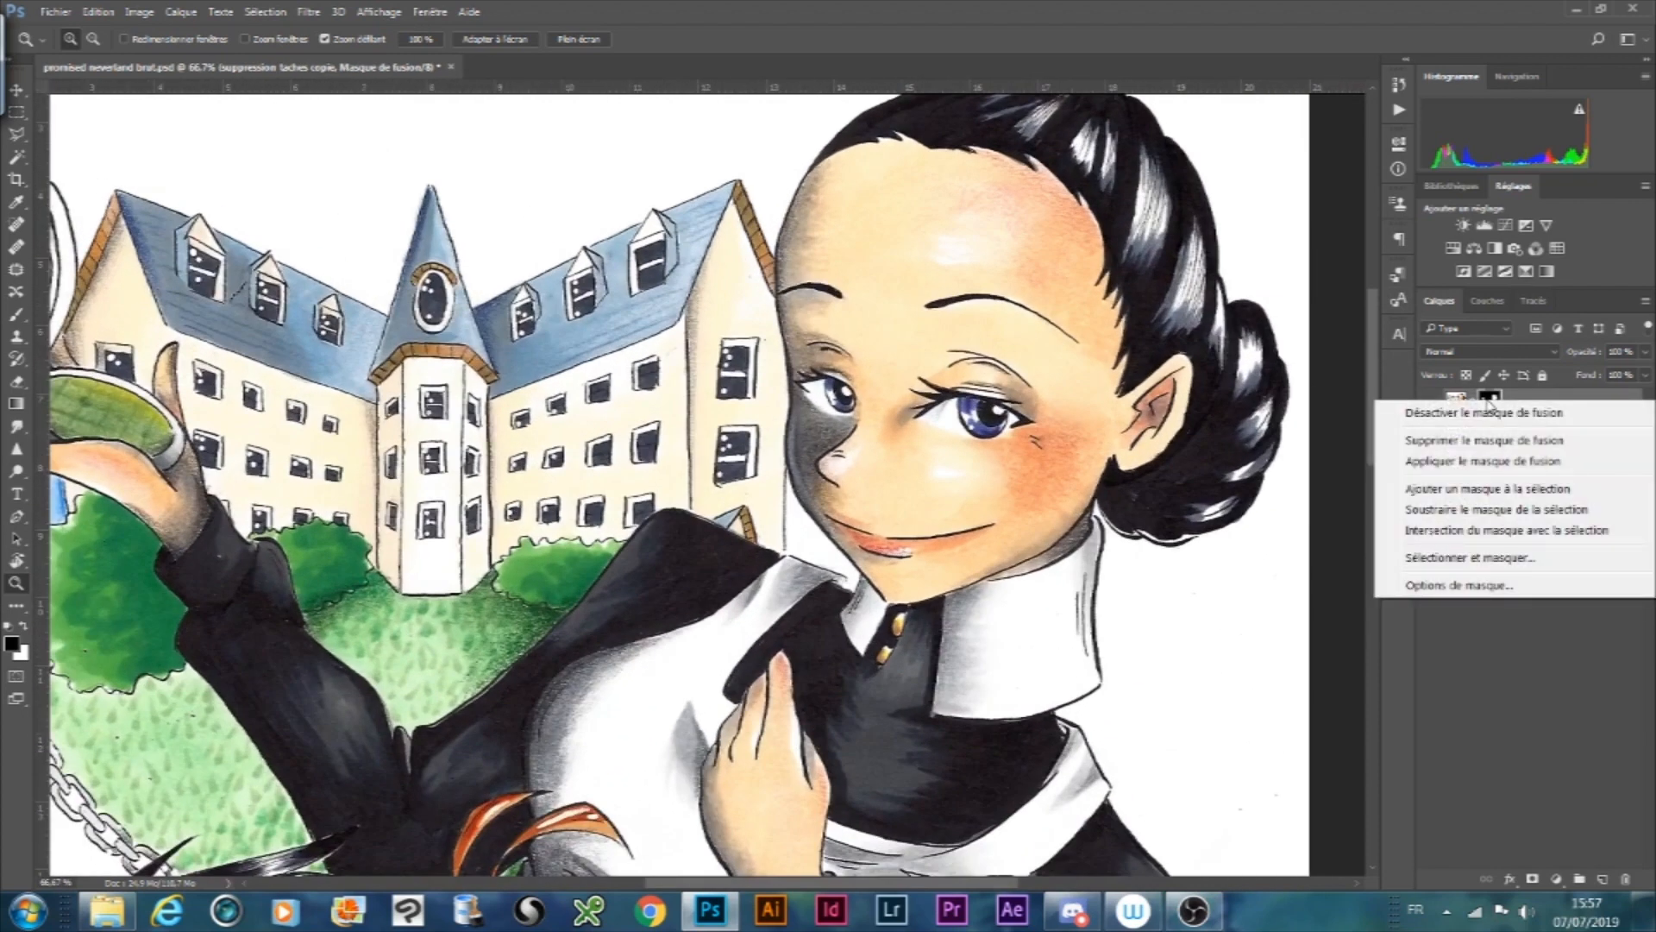
left_click(1472, 709)
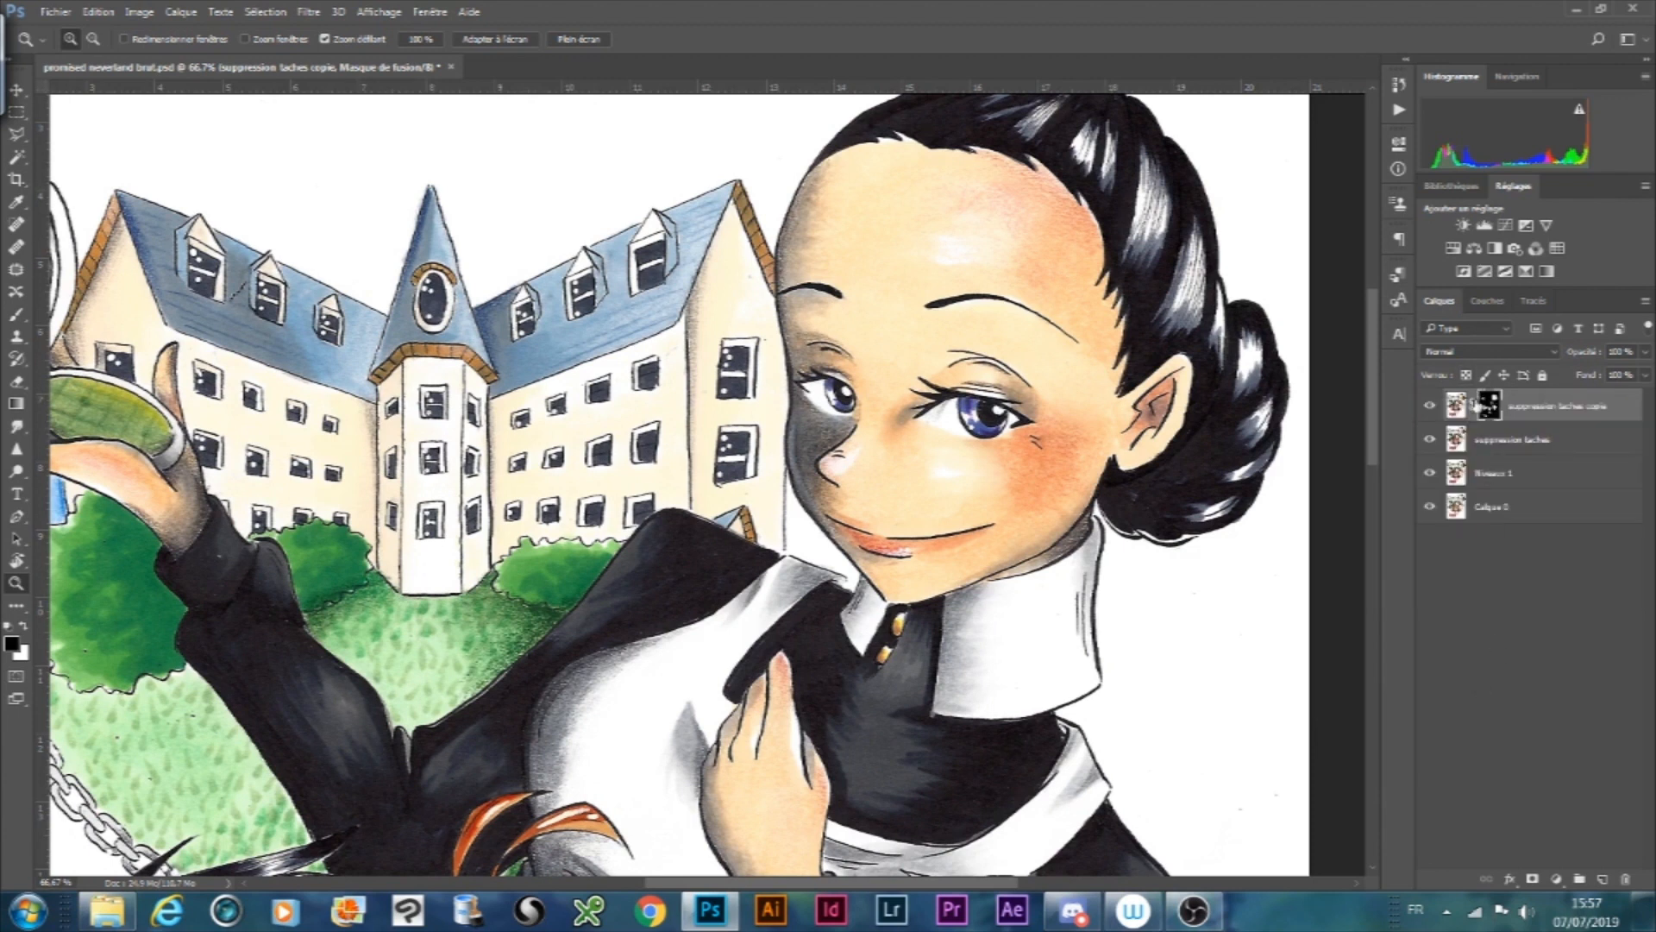
- Hide the suppression taches, Niveaux 1 and Calque 0 layers beneath the masked skin layer
left_click_drag(1430, 442, 1430, 509)
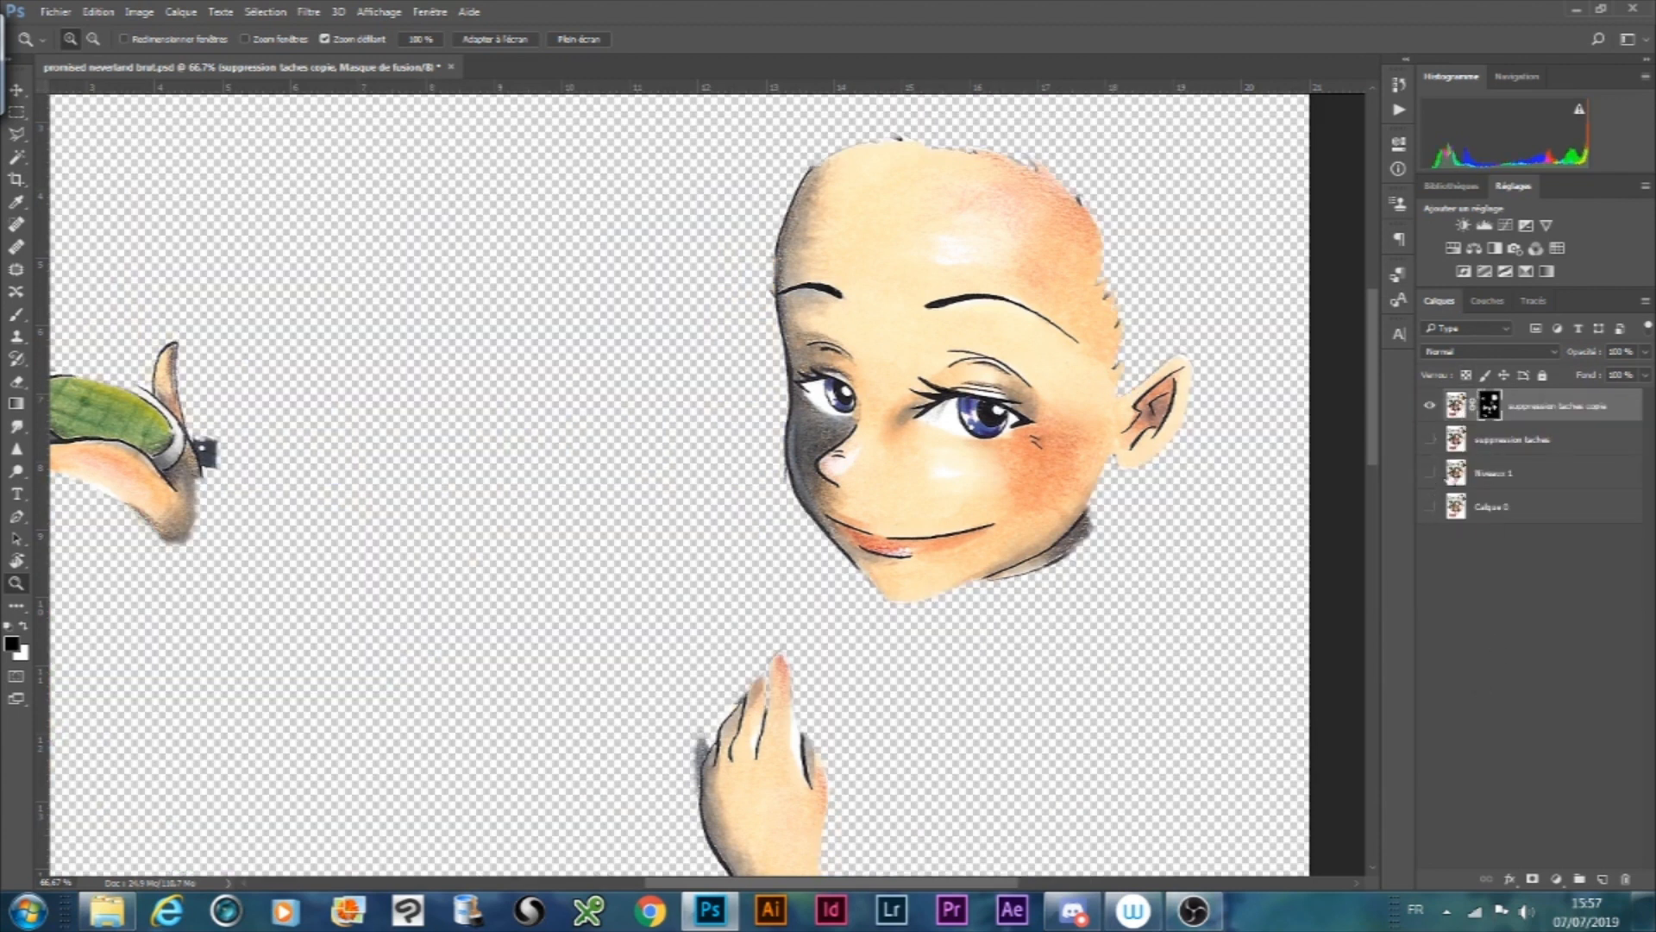
right_click(1490, 405)
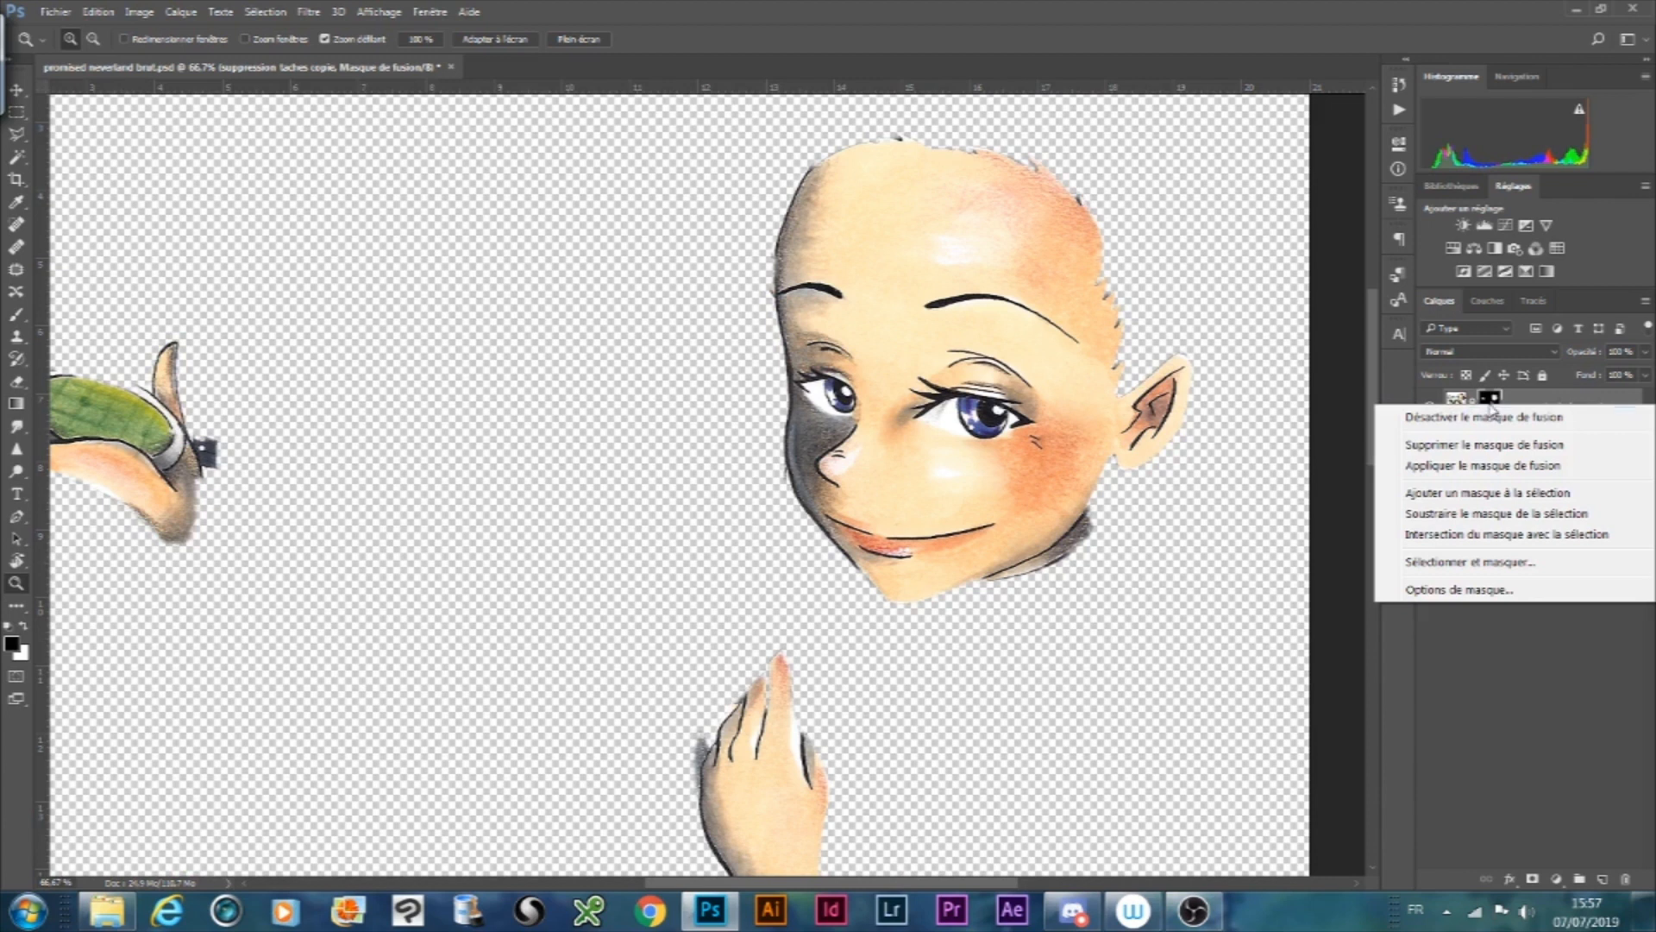
left_click(1570, 397)
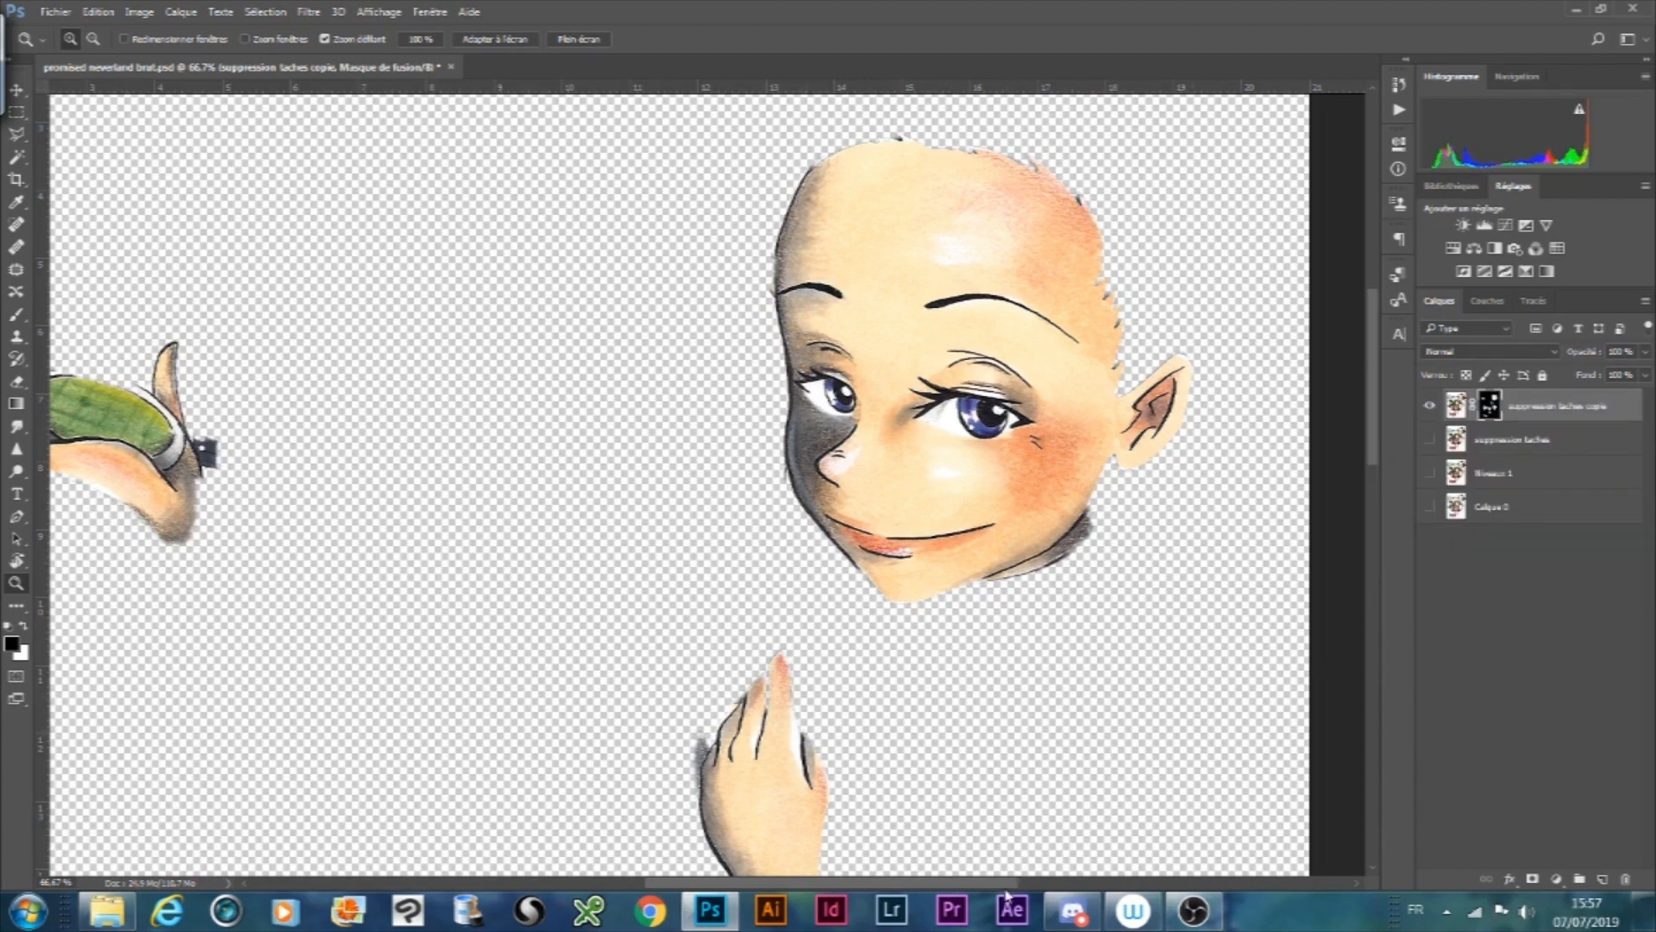
- Try painting black on the mask with a large brush over the watch and raised finger, and undo the stroke
left_click_drag(998, 886, 872, 886)
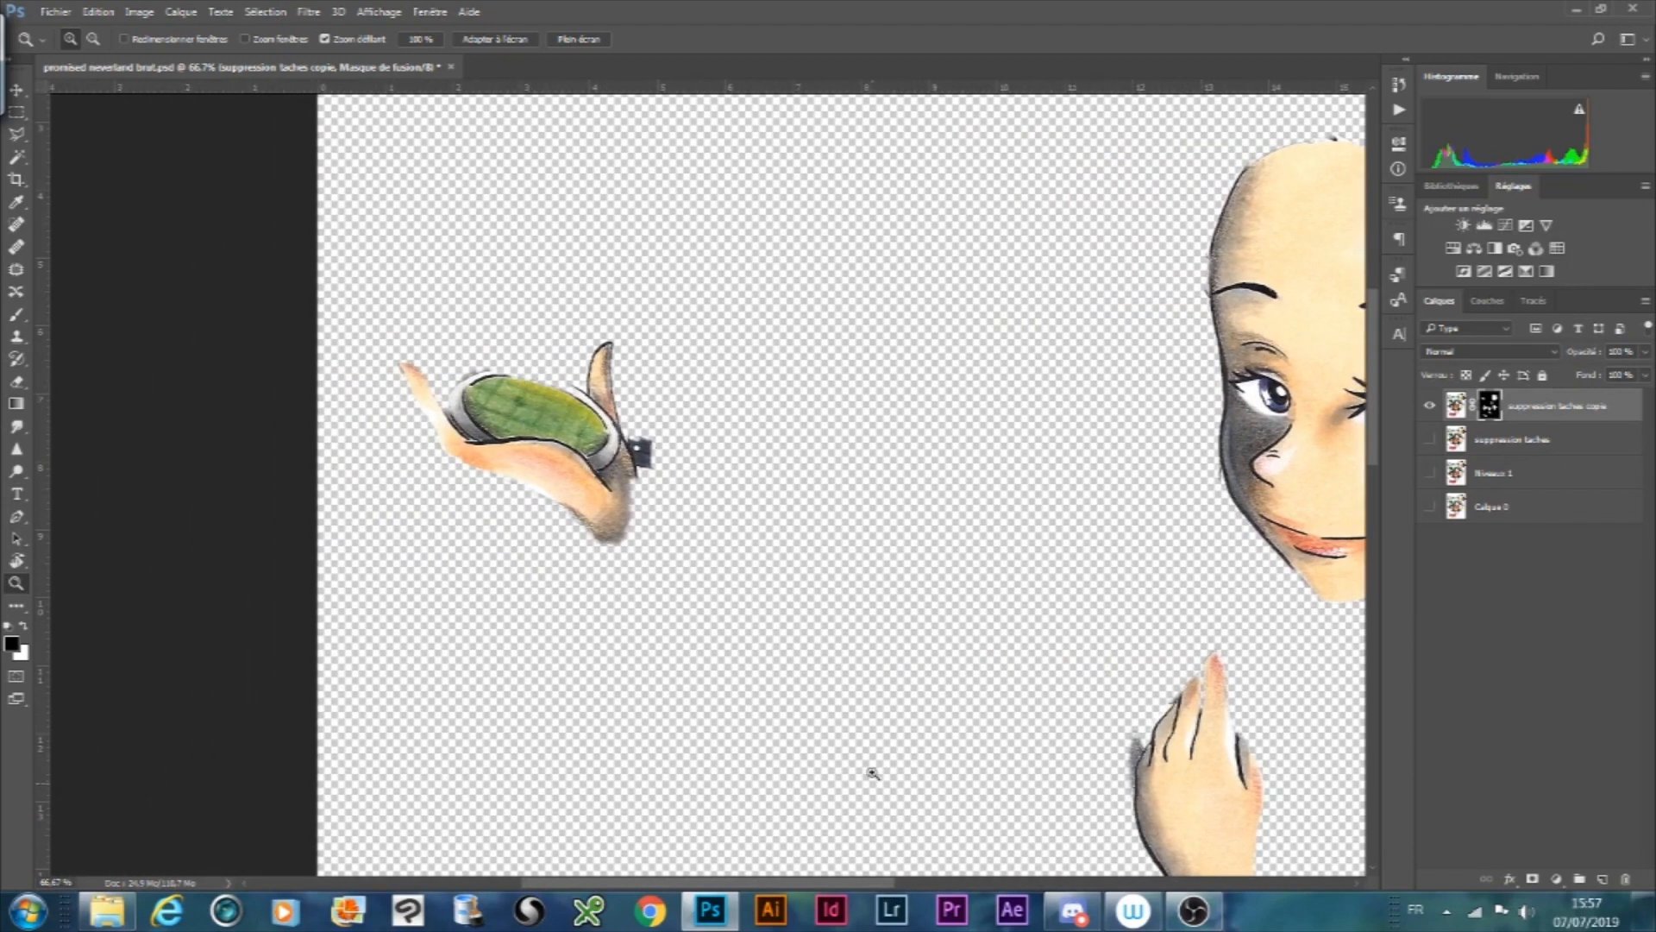
left_click_drag(854, 886, 872, 886)
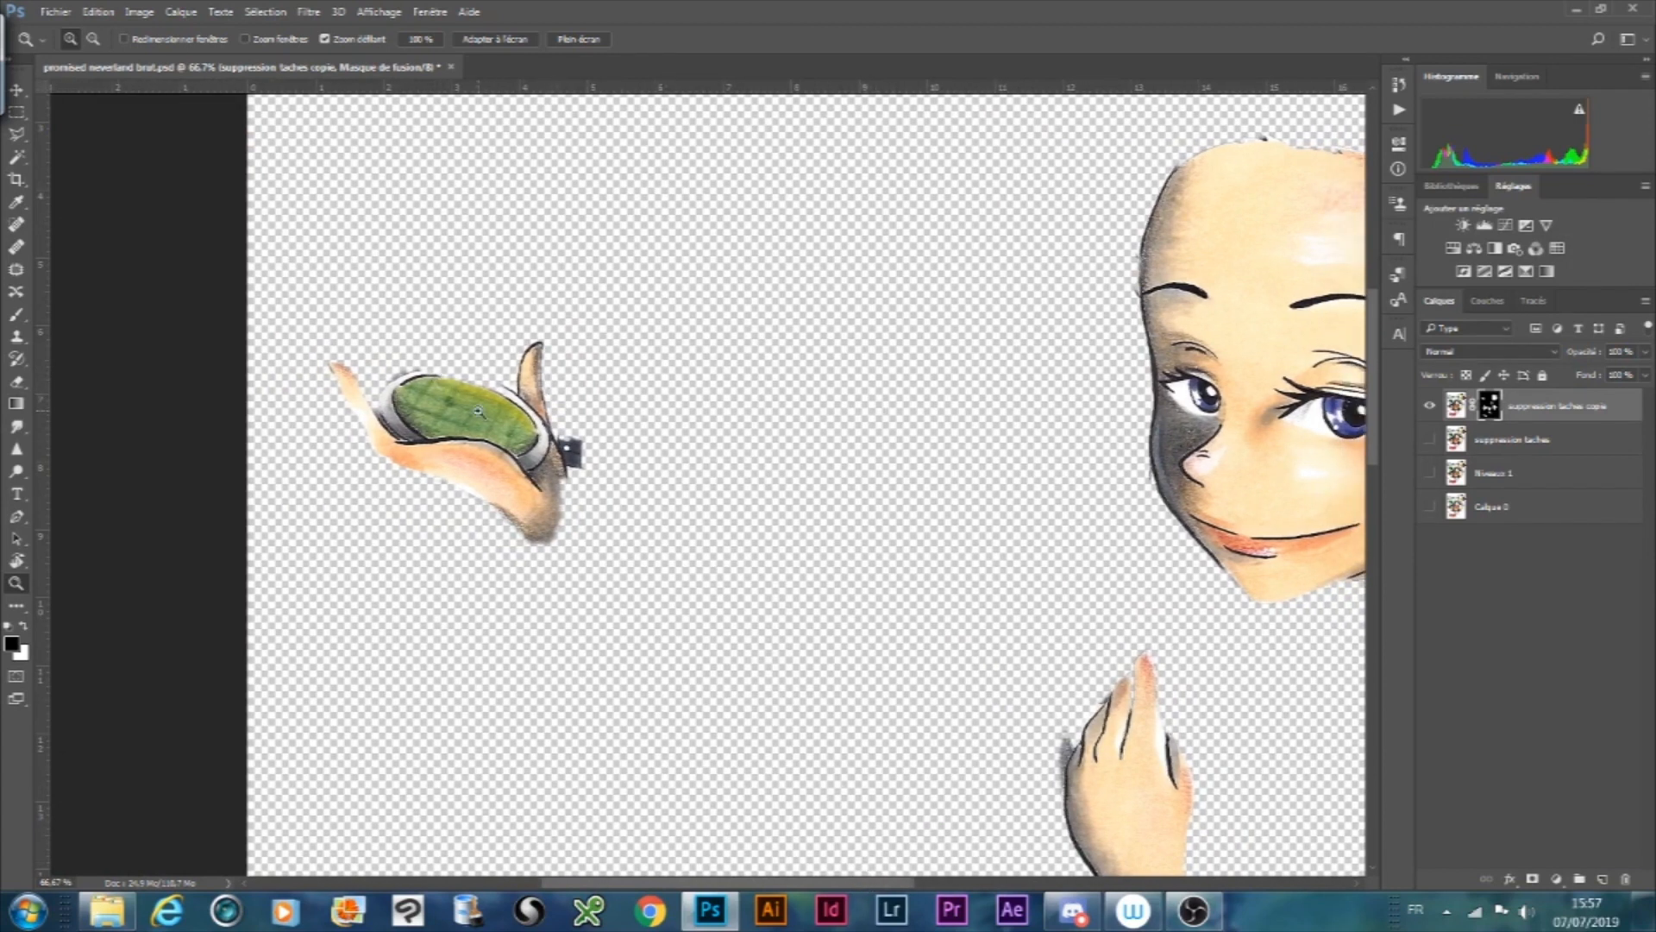
left_click(438, 367)
left_click(439, 371)
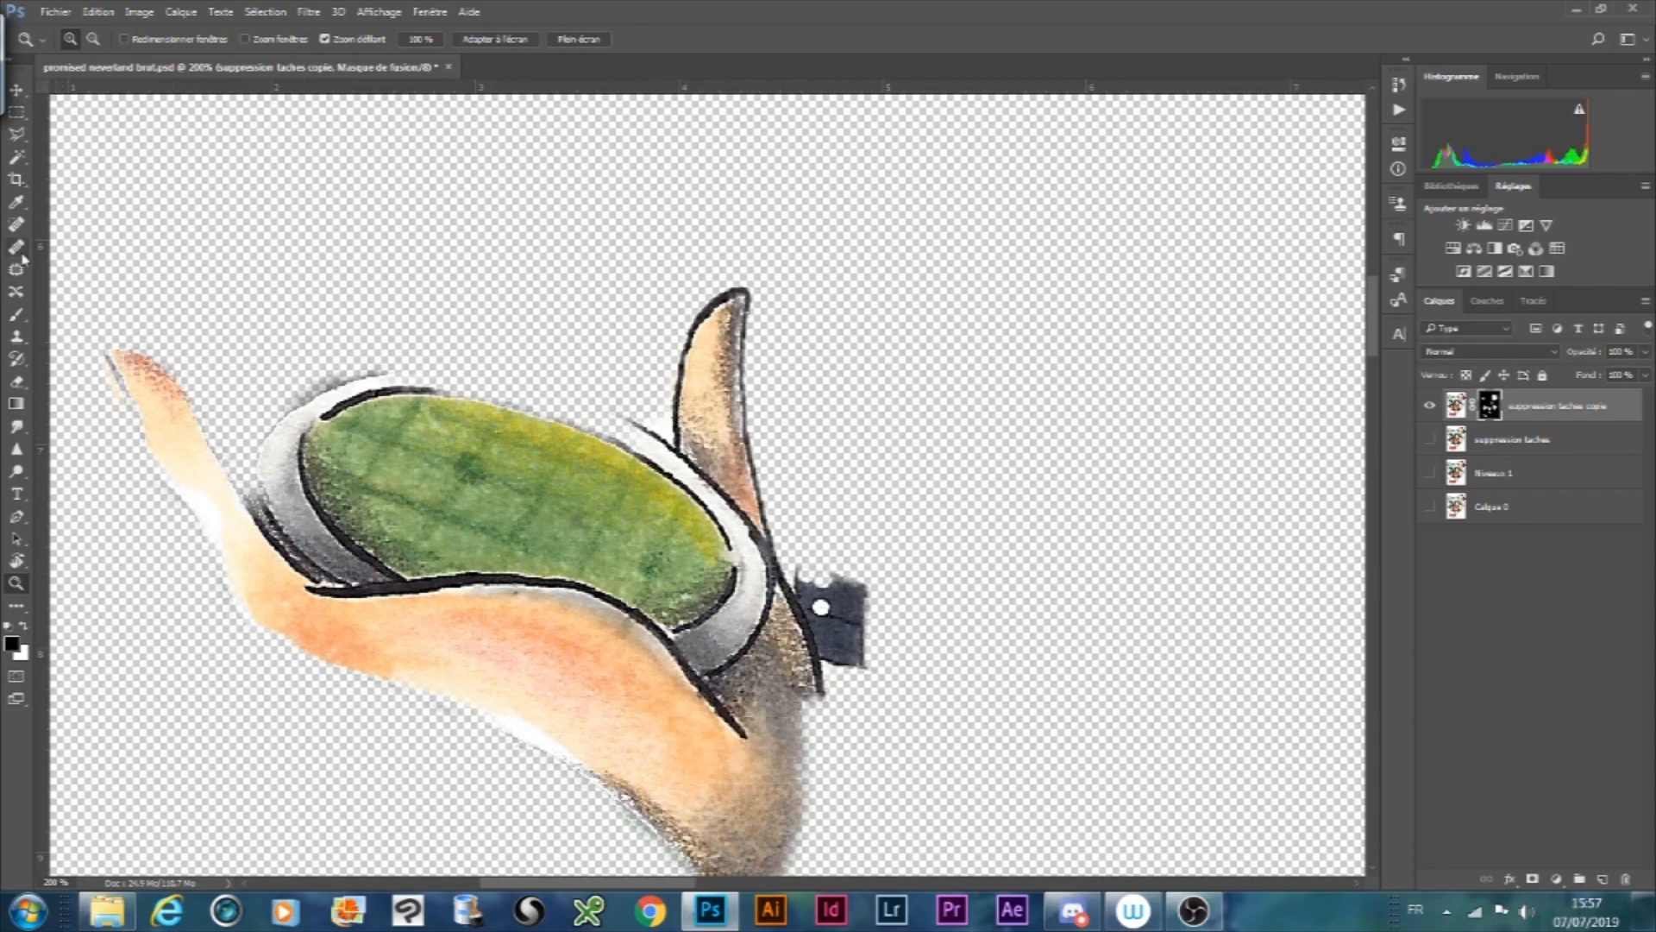
left_click(17, 314)
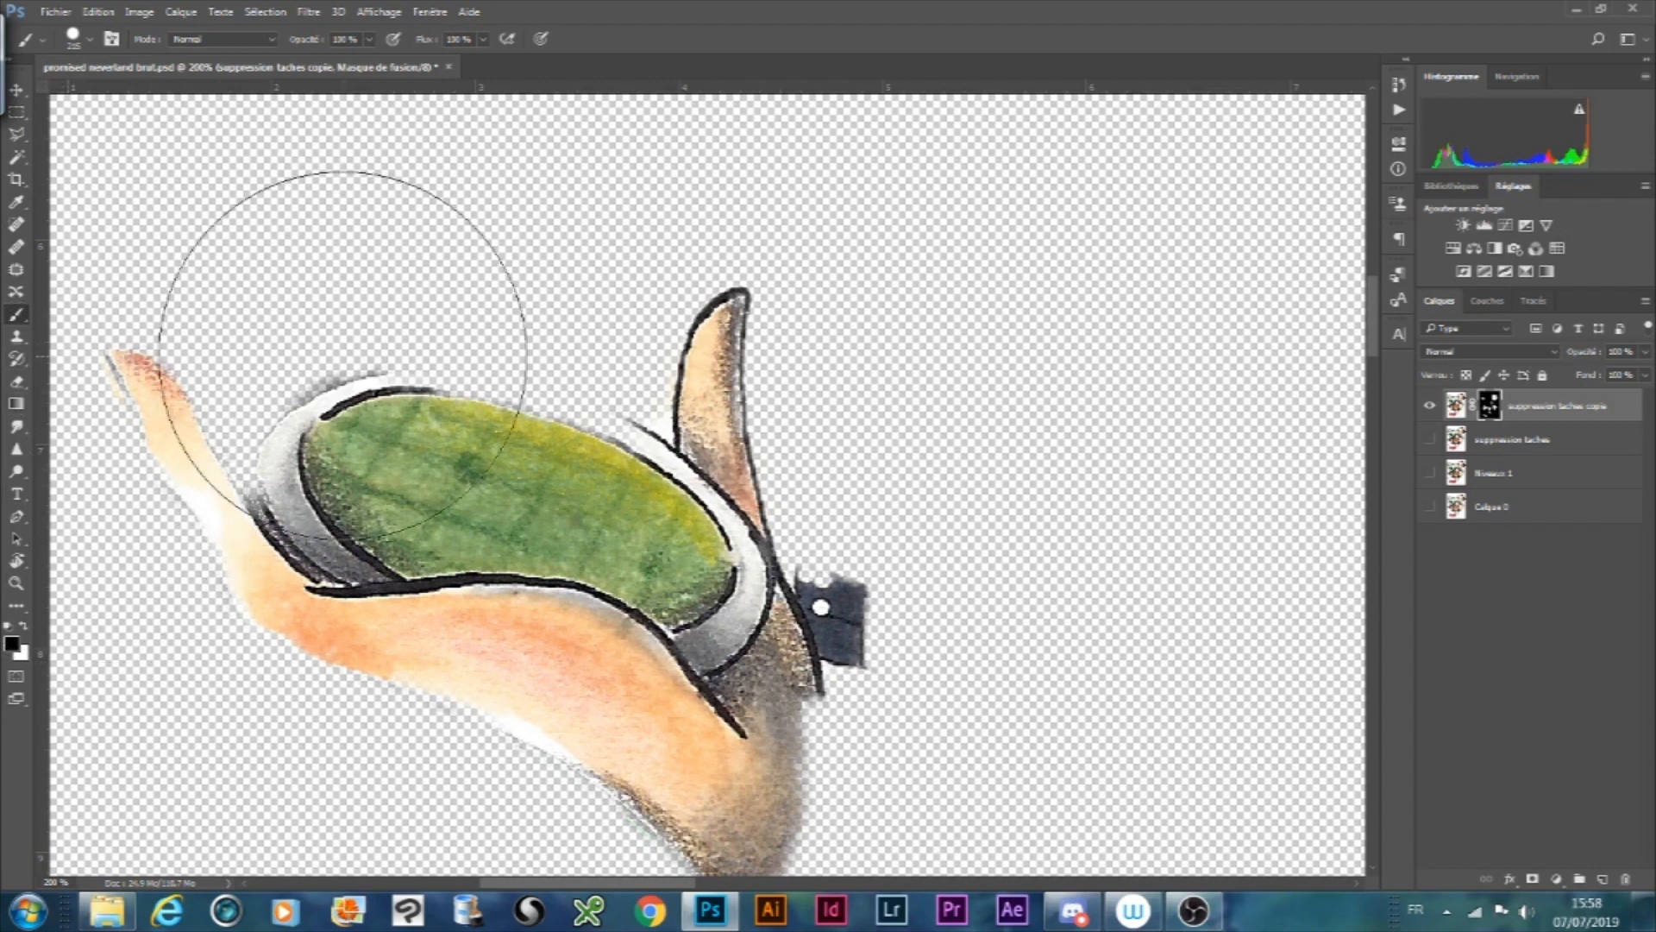
mouse_move(518, 251)
left_mouse_down()
mouse_move(599, 386)
mouse_move(758, 428)
mouse_move(843, 510)
mouse_move(732, 406)
mouse_move(606, 334)
left_mouse_up()
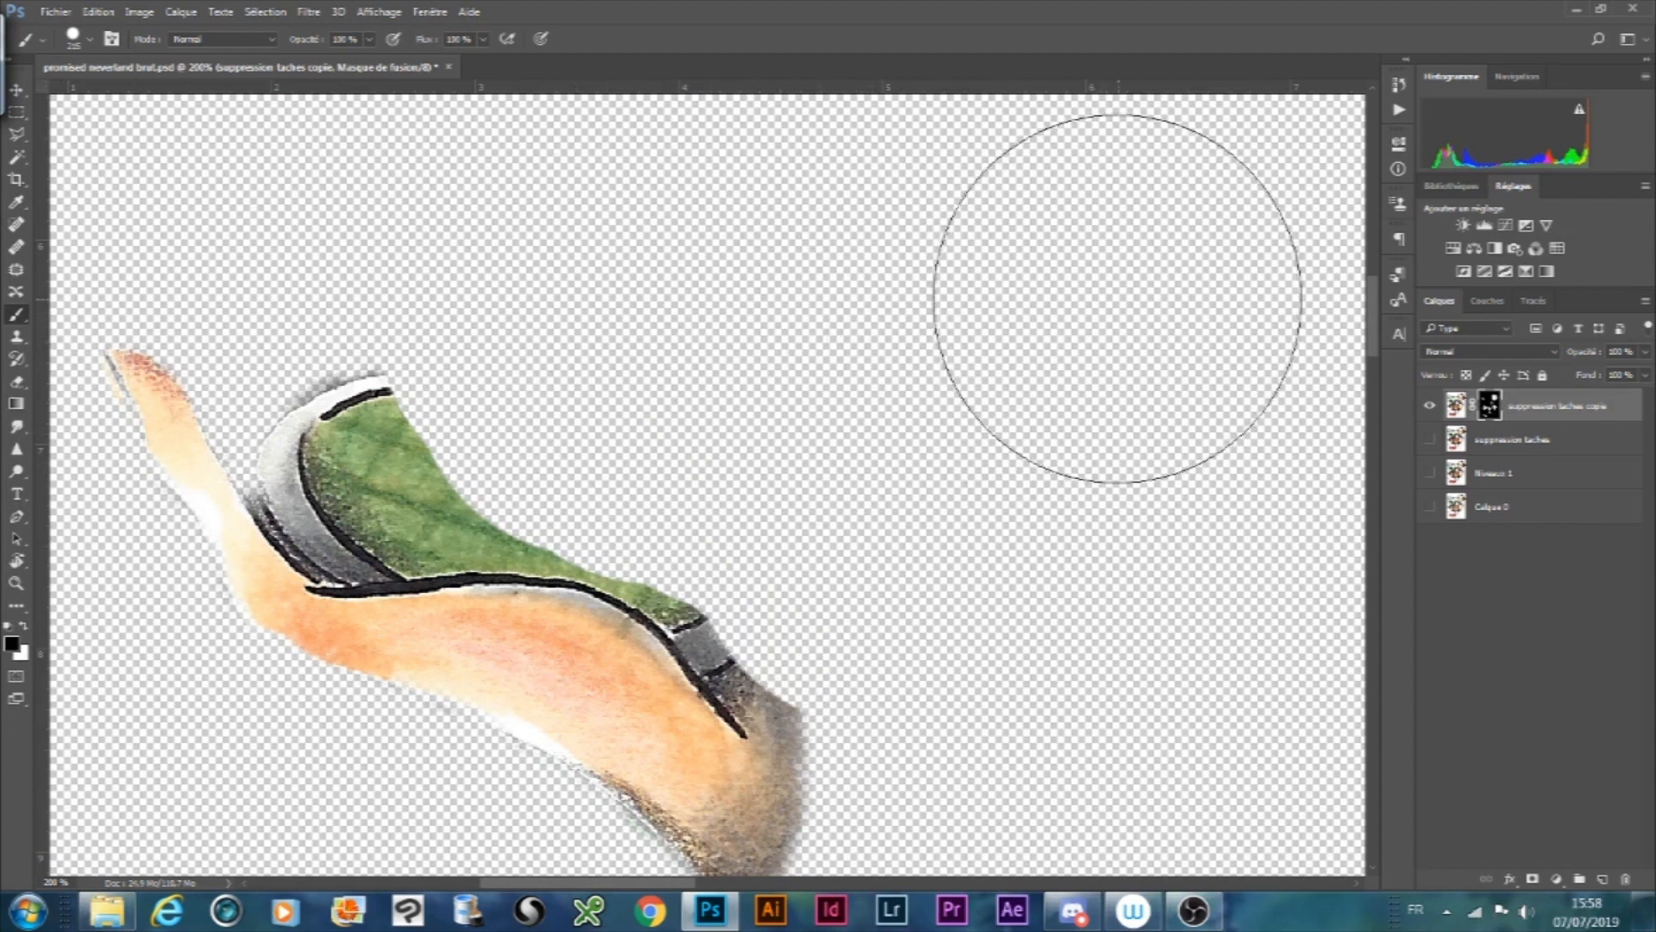
key("ctrl+z")
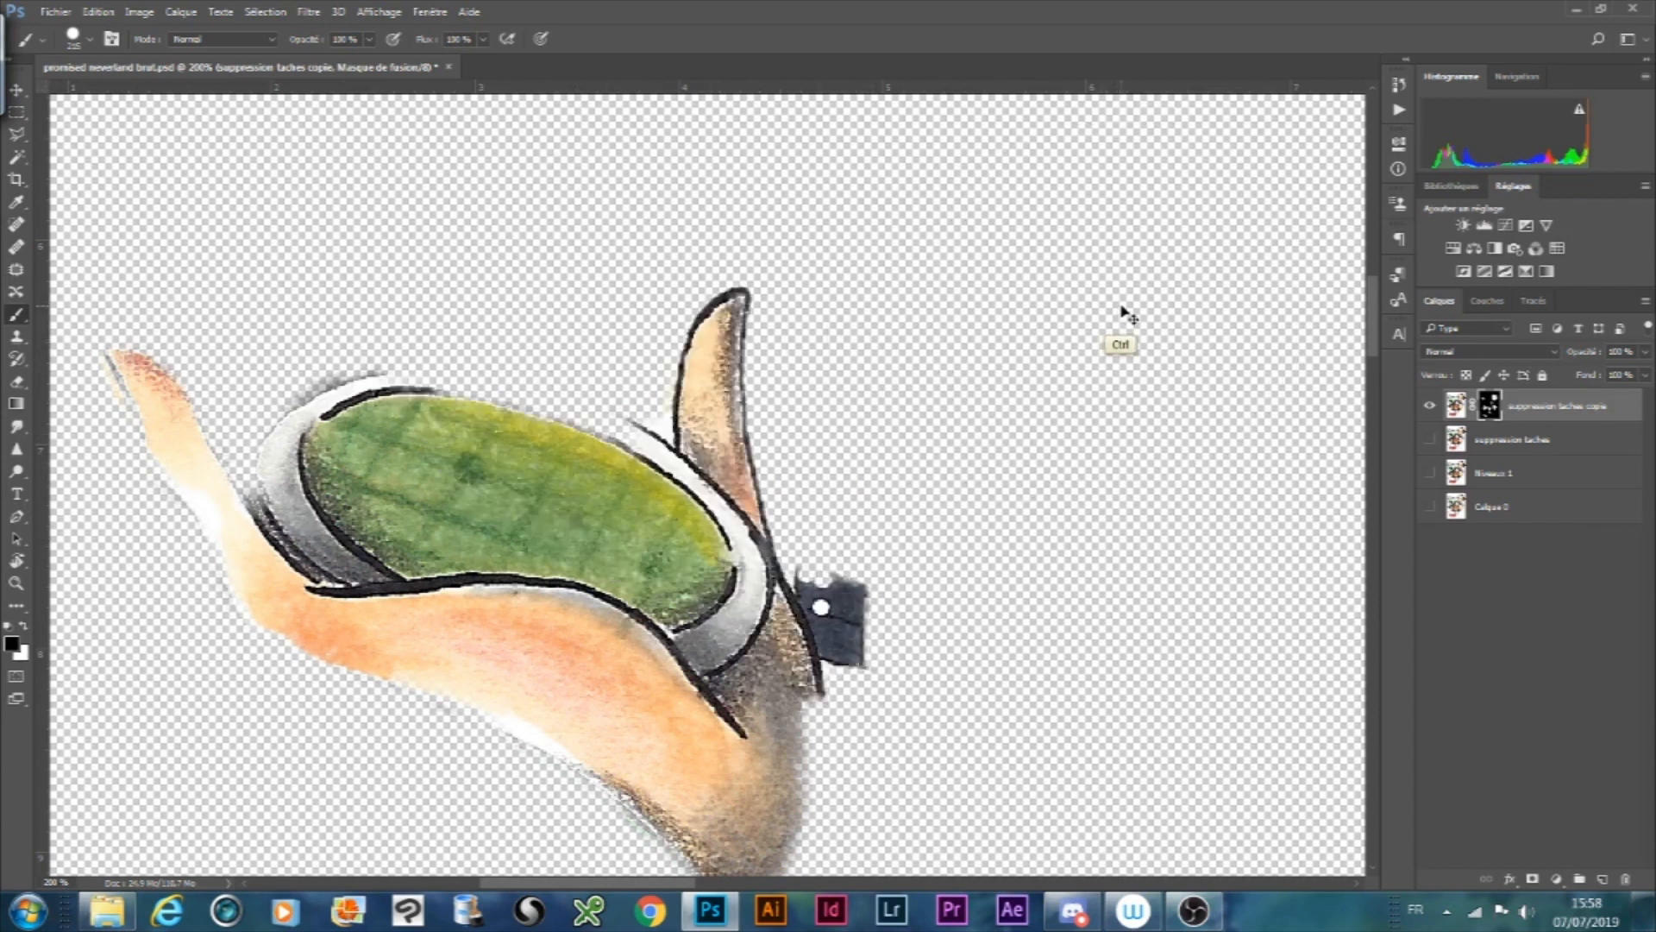
- Try painting white on the mask above the raised hand to reveal the building, and undo the stroke
left_click(23, 625)
mouse_move(747, 385)
left_mouse_down()
mouse_move(977, 393)
mouse_move(848, 306)
mouse_move(697, 305)
mouse_move(593, 345)
left_mouse_up()
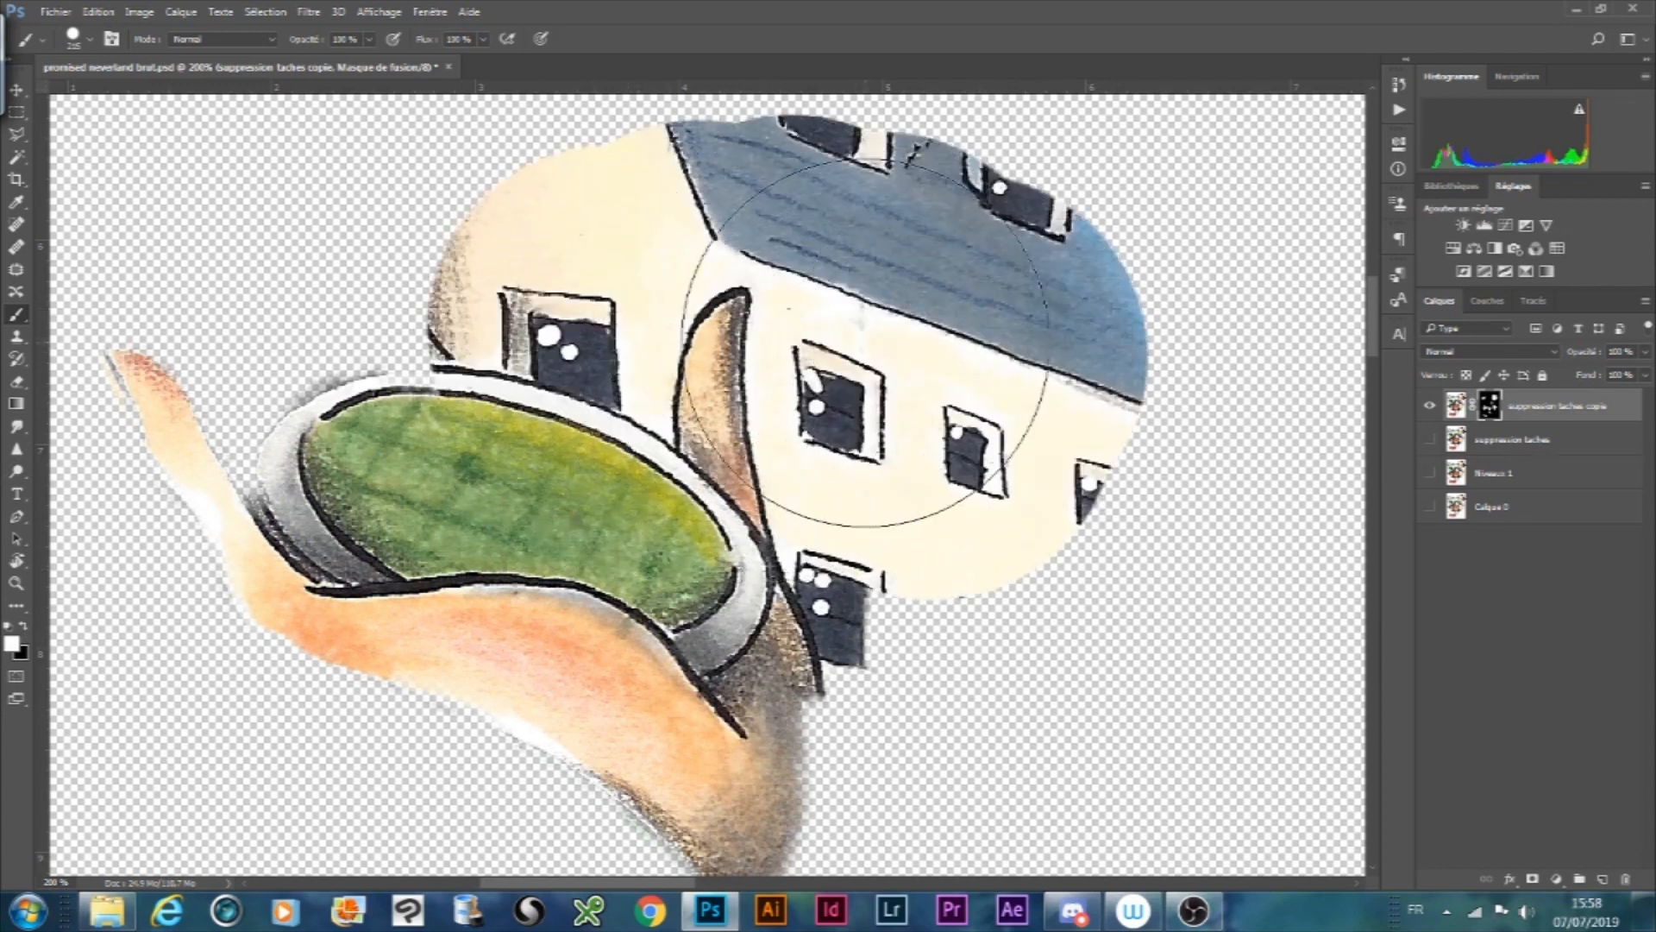
key("ctrl+z")
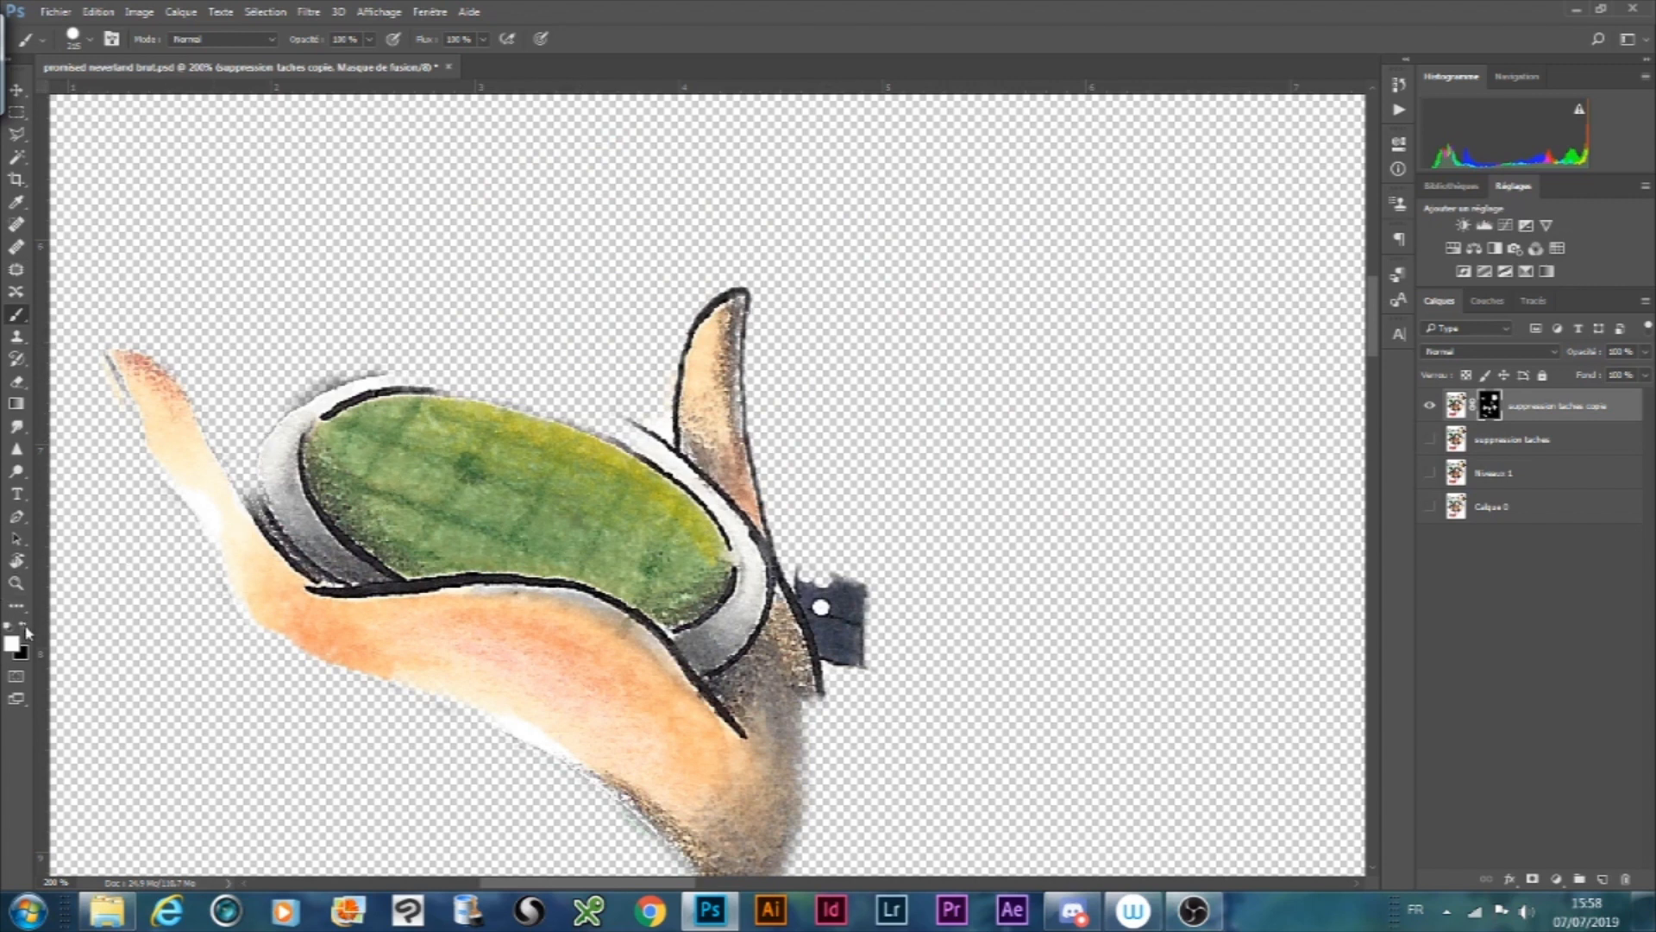
- Reduce the brush size and paint white on the mask along the raised hand's outer edges to restore its outline
left_click(89, 40)
left_click_drag(118, 97, 104, 97)
mouse_move(109, 348)
left_mouse_down()
mouse_move(259, 628)
mouse_move(612, 789)
mouse_move(811, 690)
mouse_move(711, 731)
left_mouse_up()
scroll(1298, 499, "down", 3)
mouse_move(562, 596)
left_mouse_down()
mouse_move(616, 625)
mouse_move(707, 729)
left_mouse_up()
left_click_drag(145, 178, 248, 345)
- Paint black on the mask over the pocket watch and the building fragment so only the hand's skin stays visible
left_click(23, 627)
mouse_move(378, 239)
left_mouse_down()
mouse_move(275, 282)
mouse_move(406, 379)
mouse_move(355, 307)
mouse_move(618, 270)
mouse_move(509, 339)
mouse_move(673, 431)
mouse_move(733, 370)
mouse_move(448, 362)
mouse_move(851, 436)
mouse_move(863, 496)
left_mouse_up()
key("z")
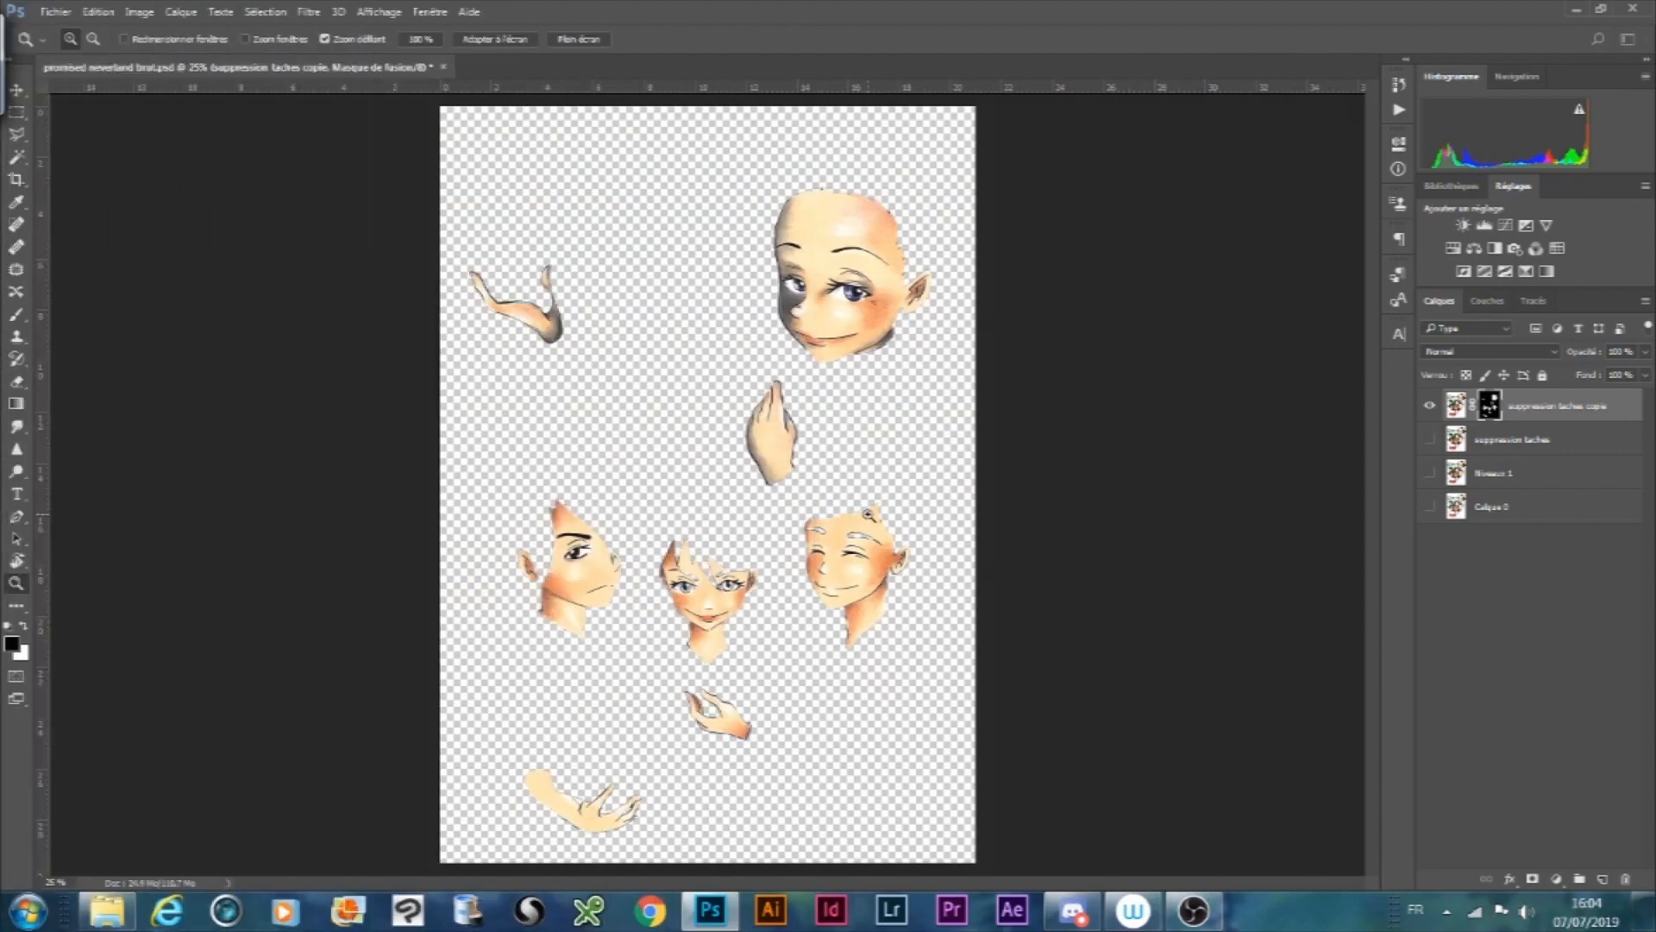
- Show the hidden lower layers and add a Hue/Saturation adjustment layer clipped to the masked skin layer
left_click(1429, 441)
left_click(1429, 473)
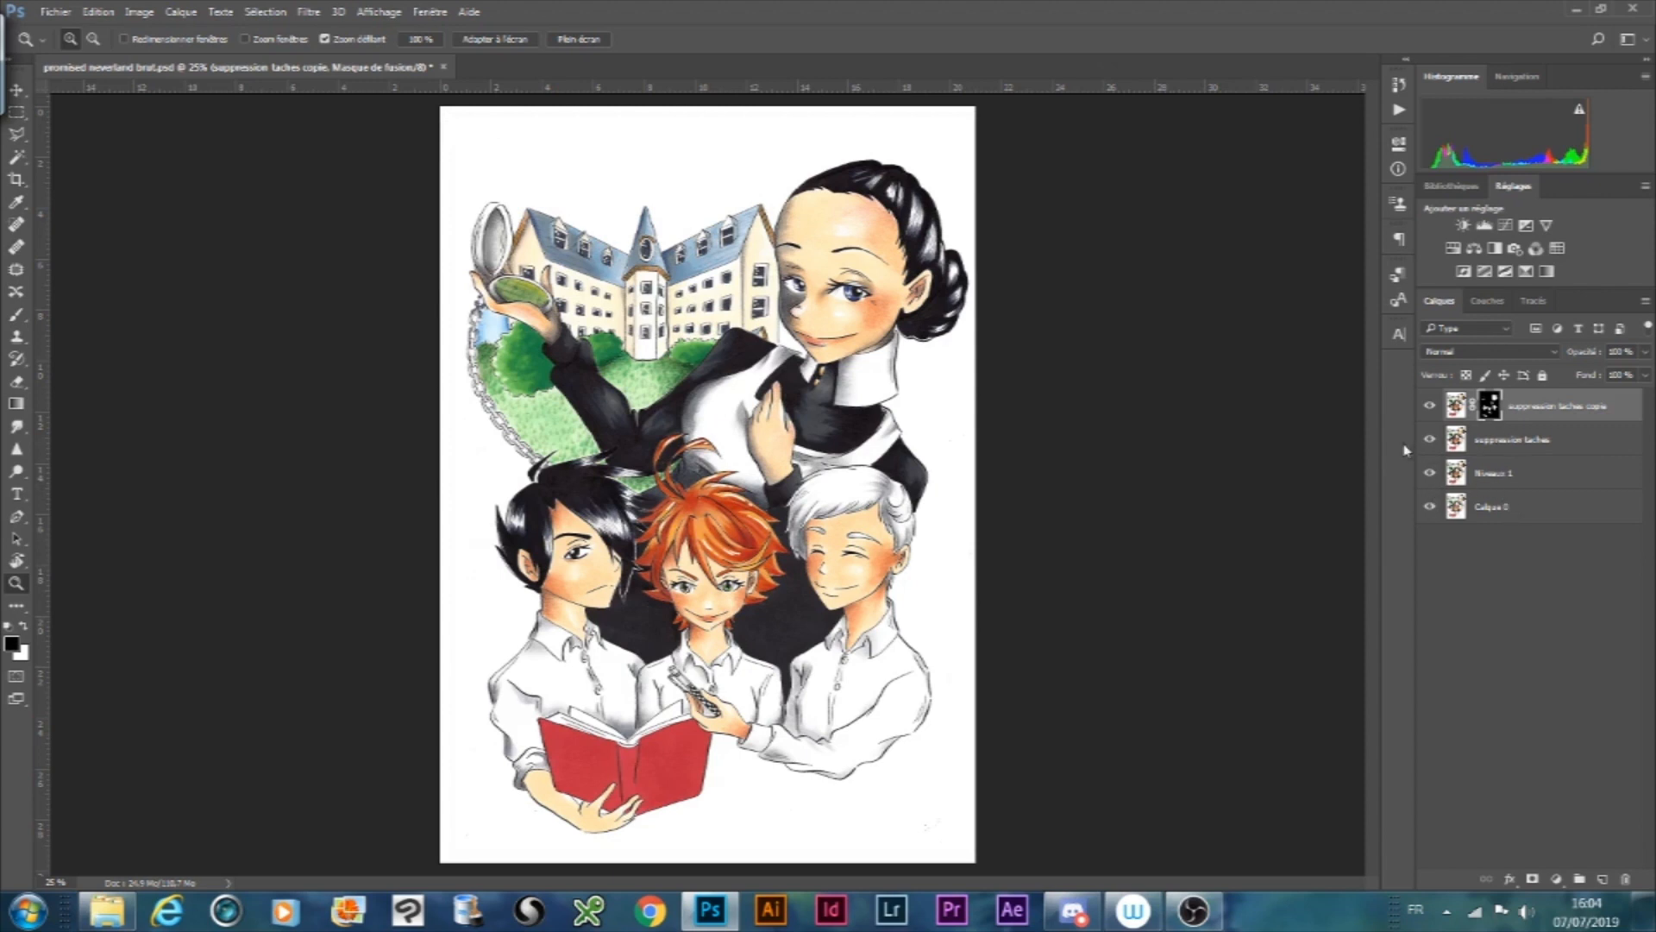
left_click(1454, 250)
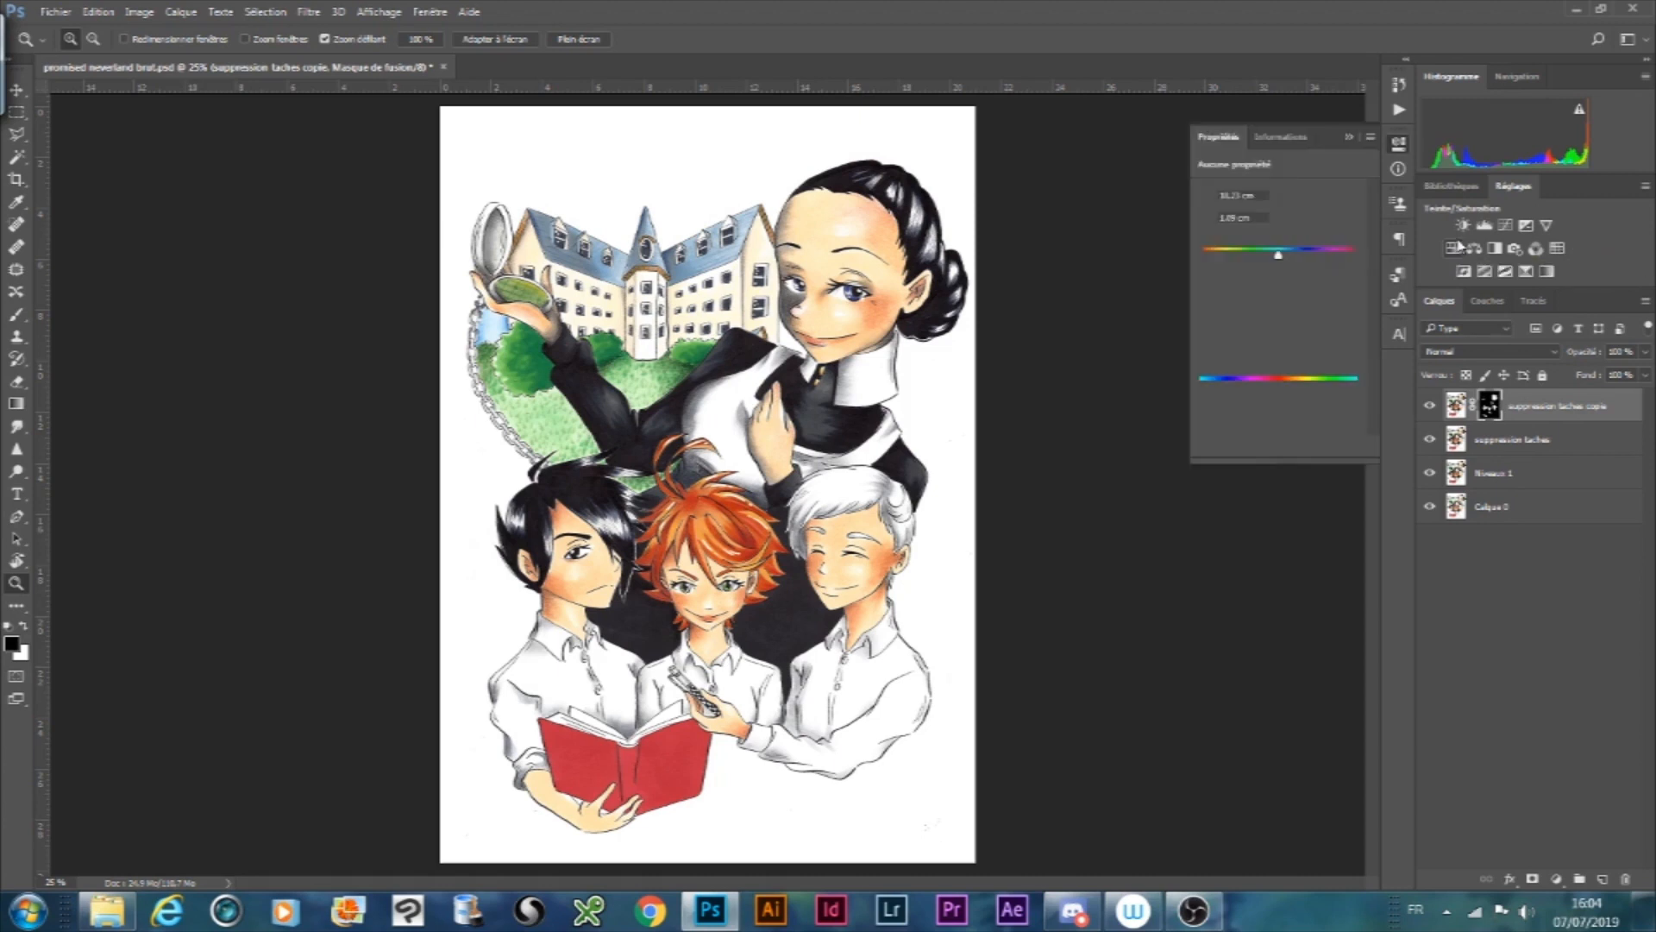
right_click(1541, 407)
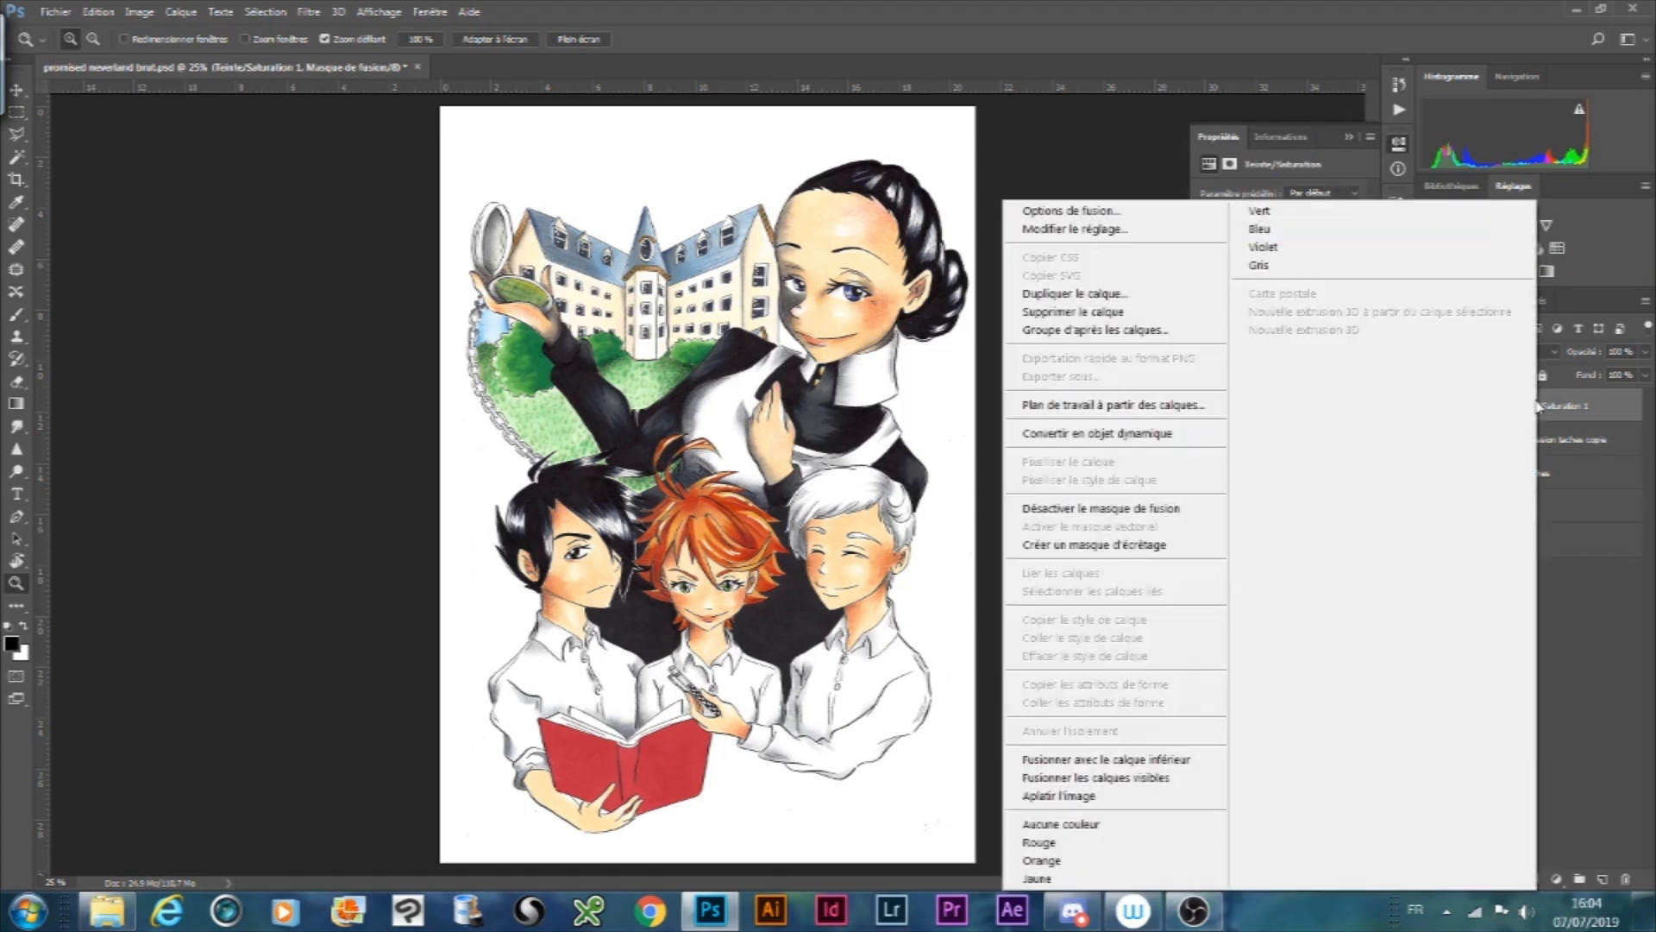
left_click(1139, 542)
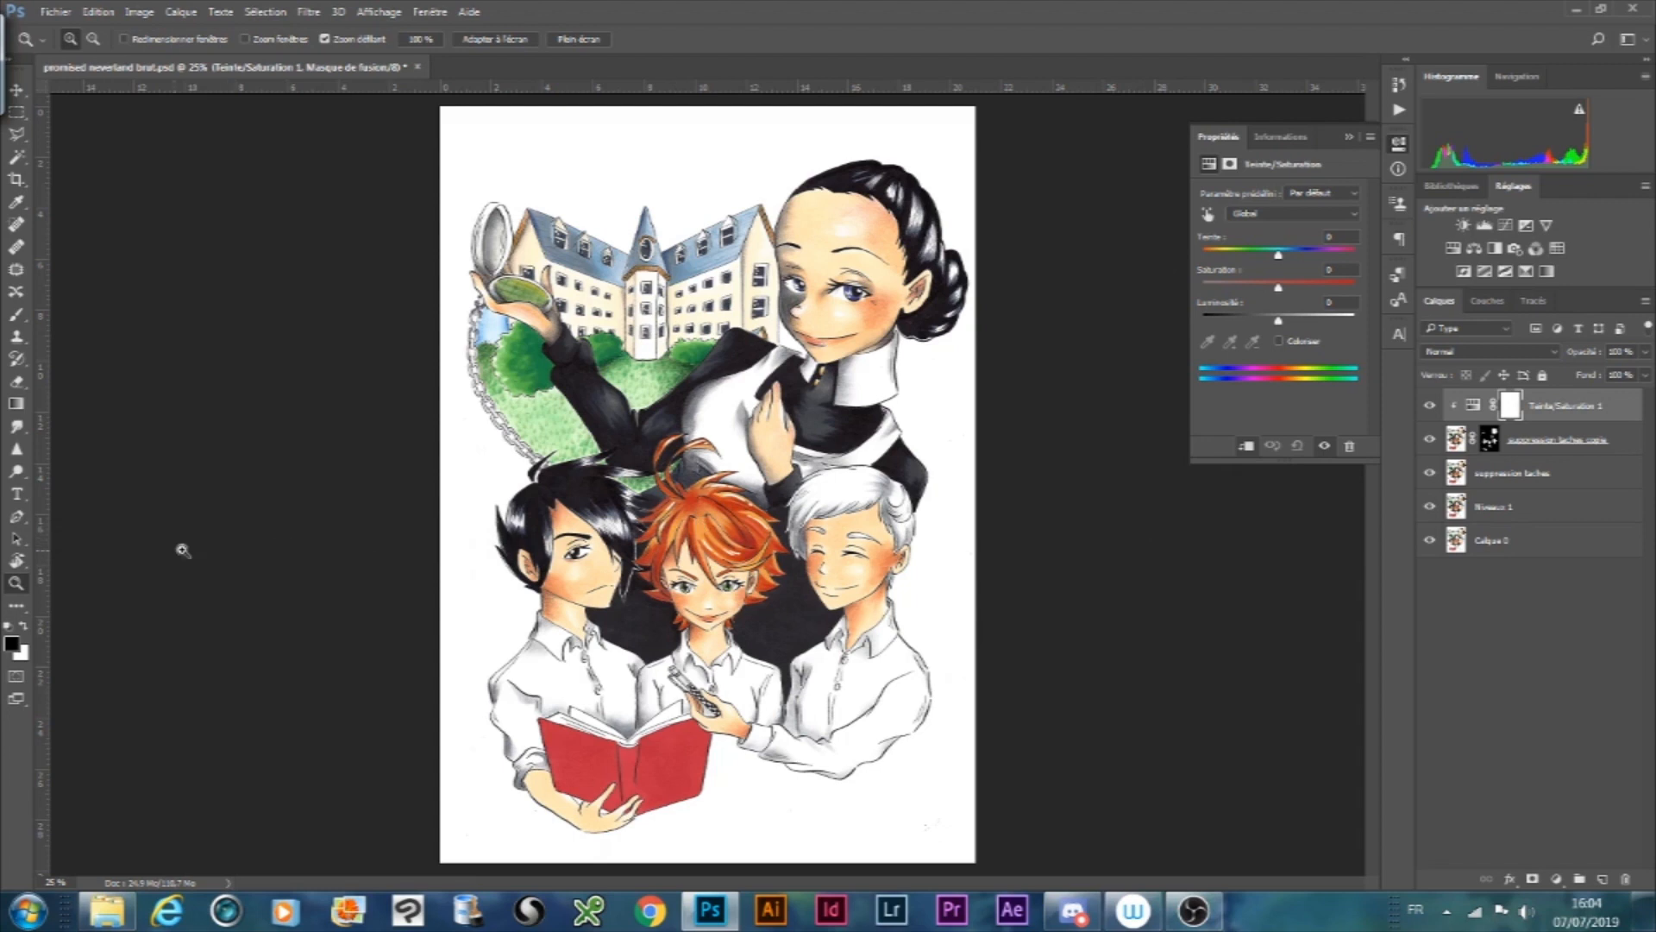
- Set the skin adjustment's saturation to -18 and lightness to +6, checking the woman's and children's faces
left_click(767, 279)
left_click(773, 284)
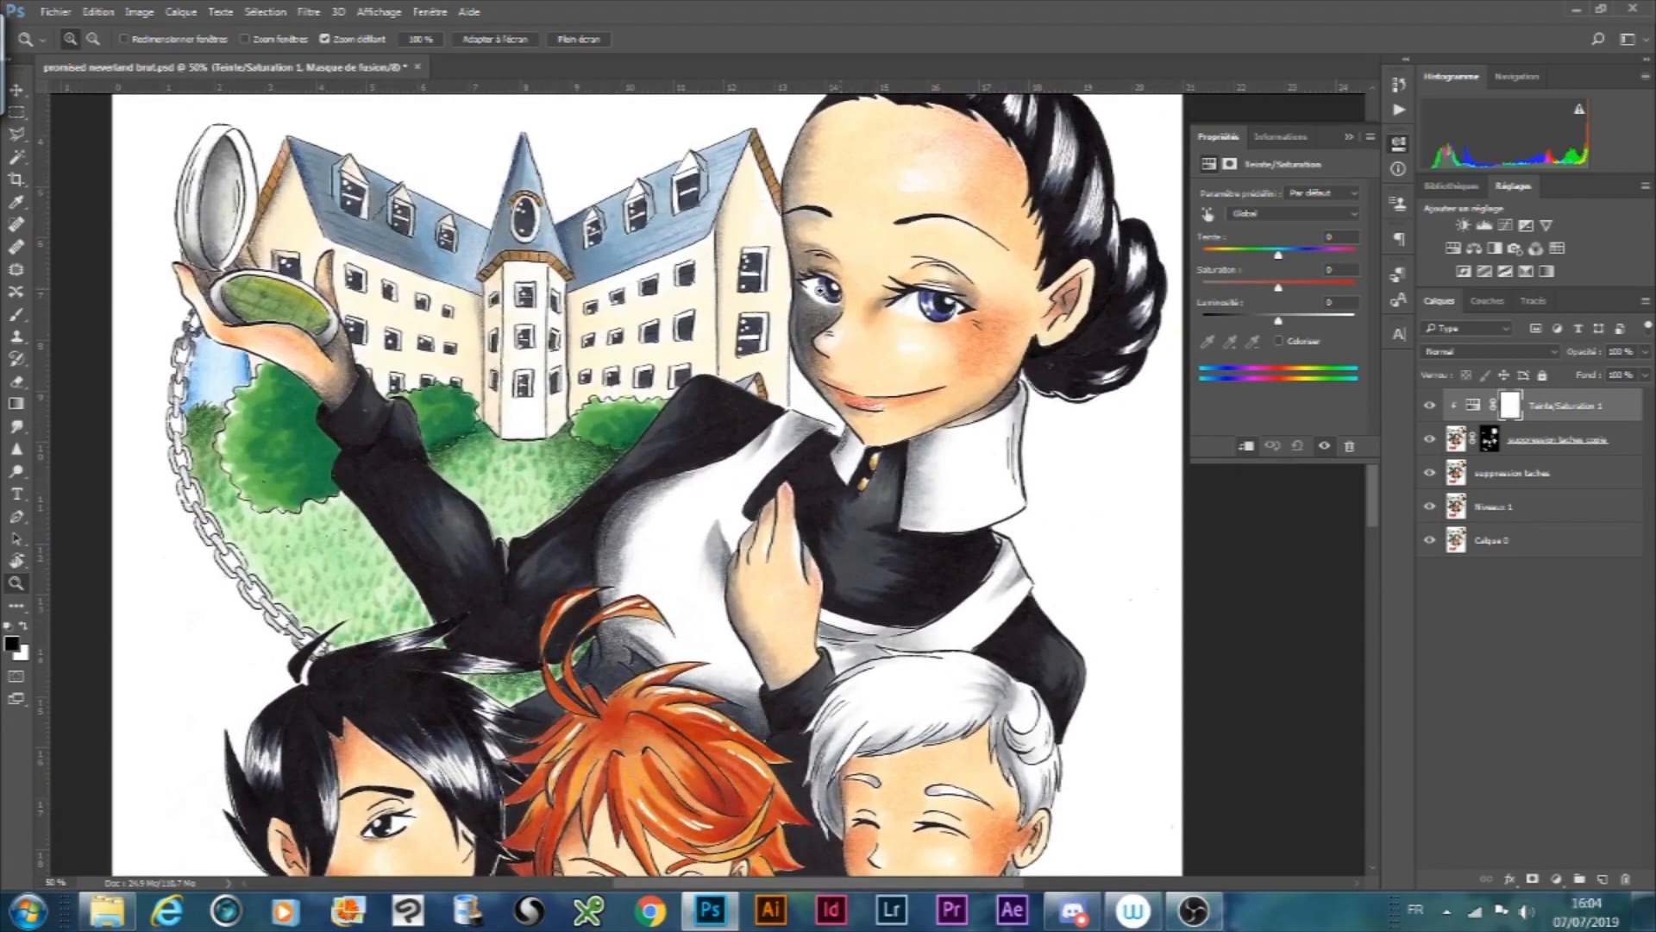
left_click_drag(1278, 287, 1262, 286)
left_click_drag(1262, 294, 1260, 294)
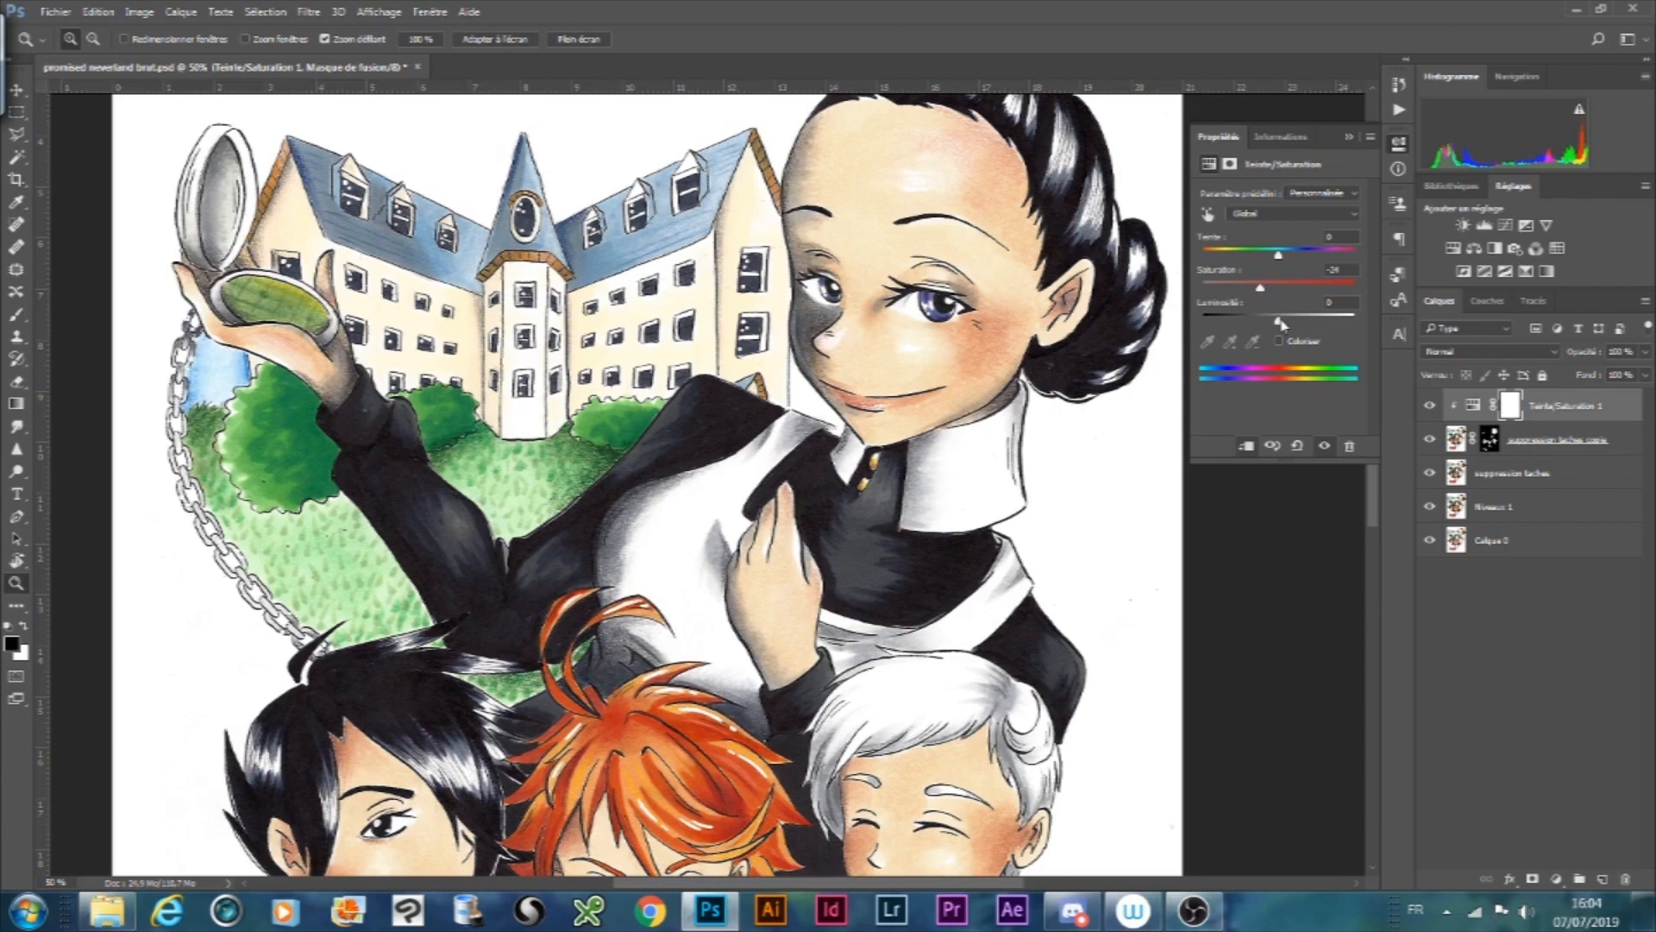
left_click_drag(1281, 323, 1293, 323)
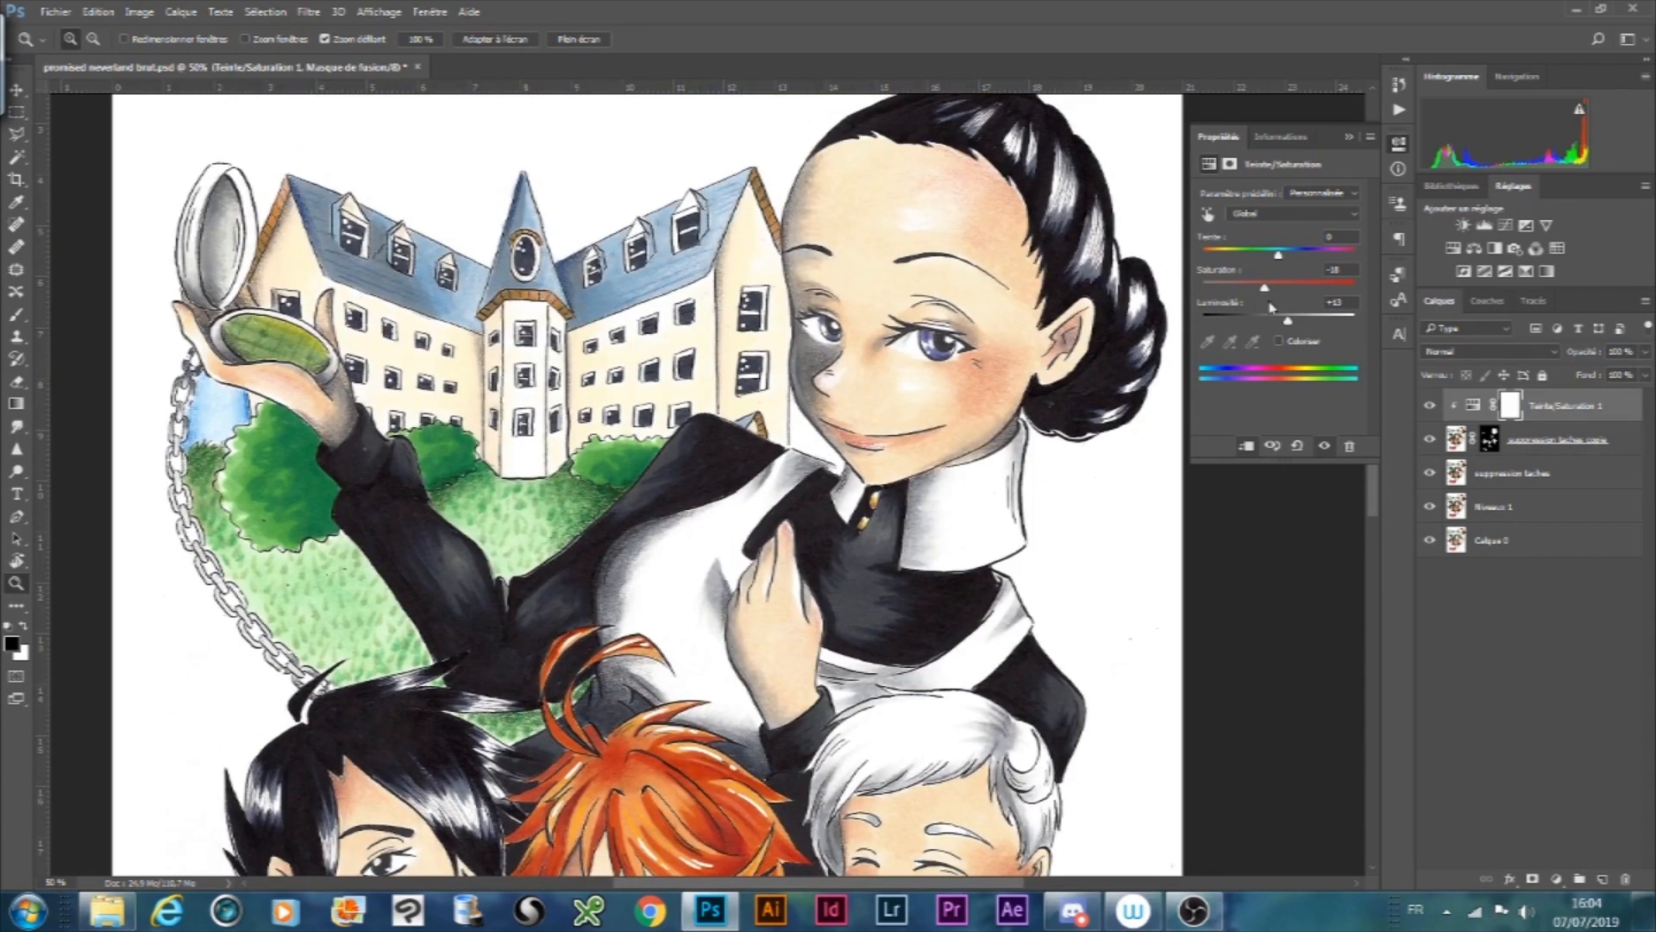
left_click_drag(1287, 323, 1285, 327)
left_click_drag(1372, 498, 1382, 564)
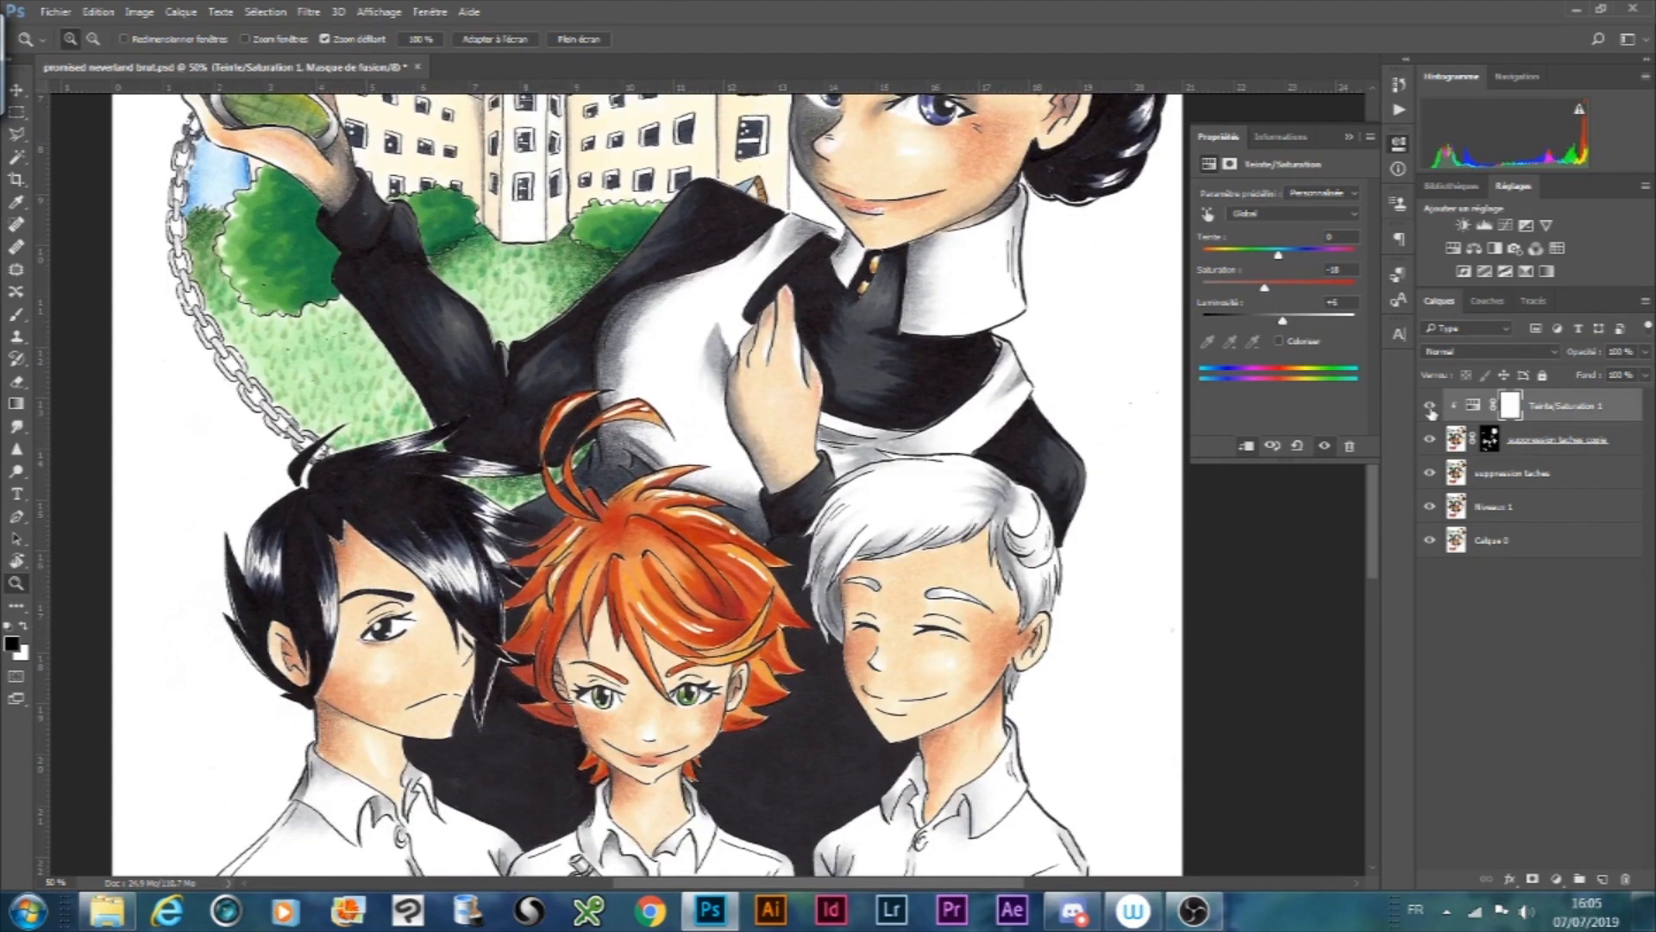
- Try a Brightness/Contrast adjustment layer on the skin, compare it on and off, and delete it
left_click(921, 345, "alt")
left_click(1349, 136)
left_click_drag(1372, 393, 1365, 367)
left_click(1462, 225)
mouse_move(1279, 270)
left_mouse_down()
mouse_move(1238, 272)
mouse_move(1291, 278)
left_mouse_up()
left_click_drag(1279, 237, 1281, 238)
left_click_drag(1291, 270, 1270, 270)
type("0")
left_click(1325, 446)
left_click(1325, 446)
left_click(1625, 879)
left_click(732, 351)
key("Delete")
left_click(1349, 136)
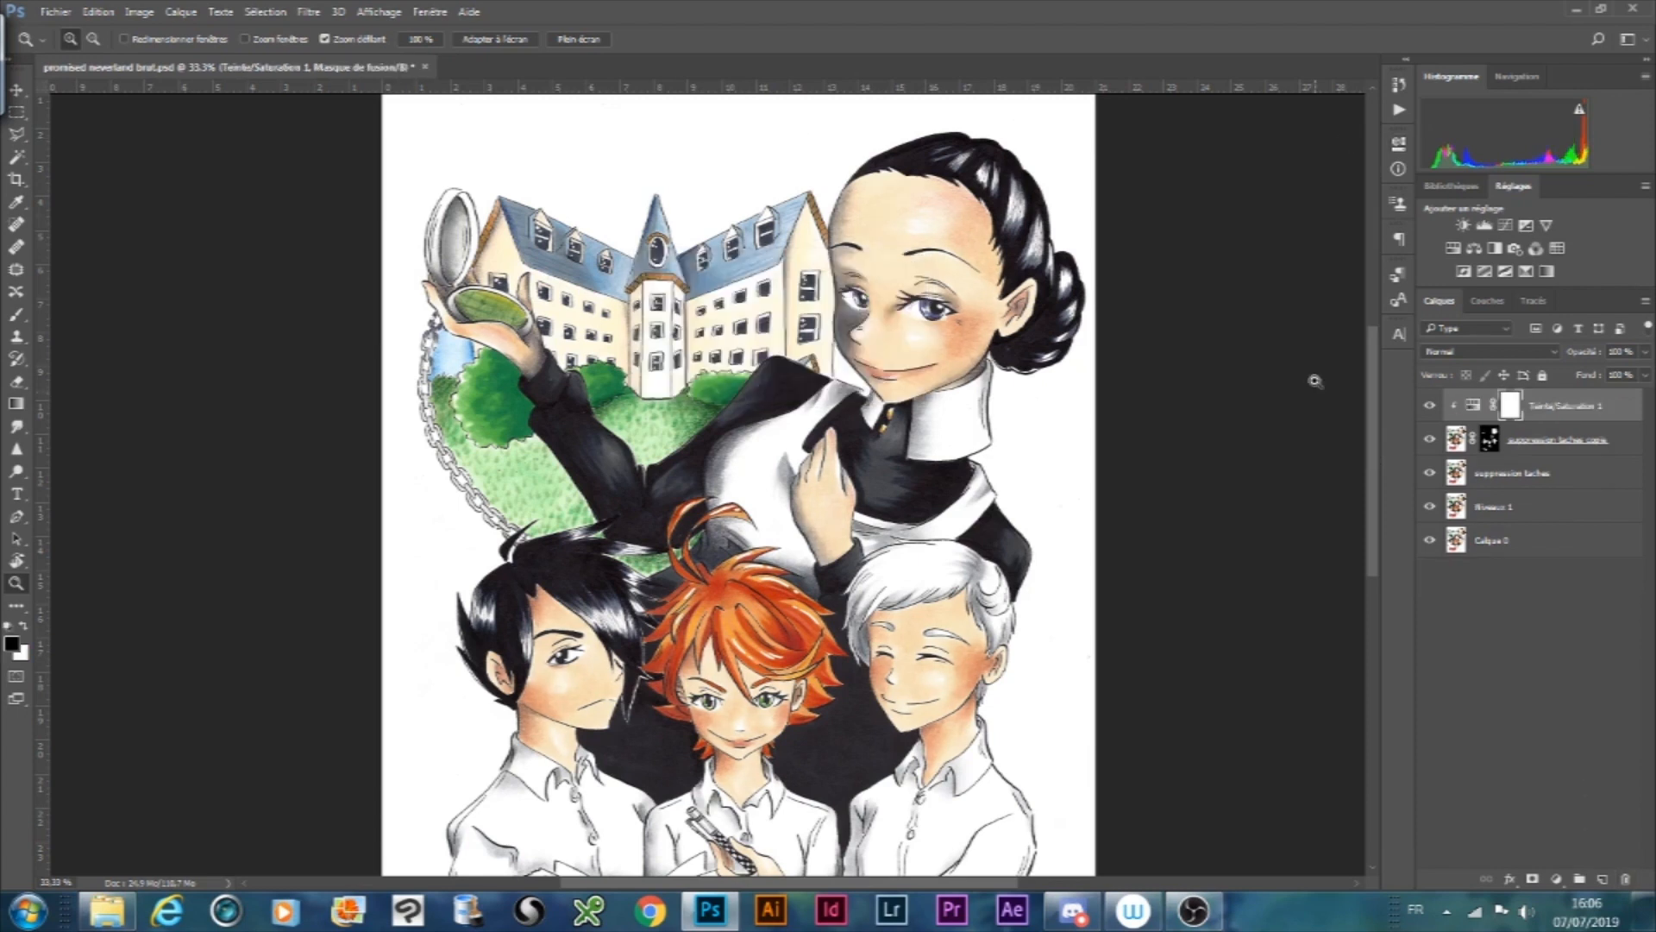
- Examine the corrected skin tones across the woman and the three children at different magnifications
scroll(1329, 375, "down", 3)
scroll(1360, 364, "up", 3)
scroll(1362, 379, "down", 2)
scroll(1362, 382, "up", 1)
left_click(879, 401)
scroll(1370, 458, "down", 4)
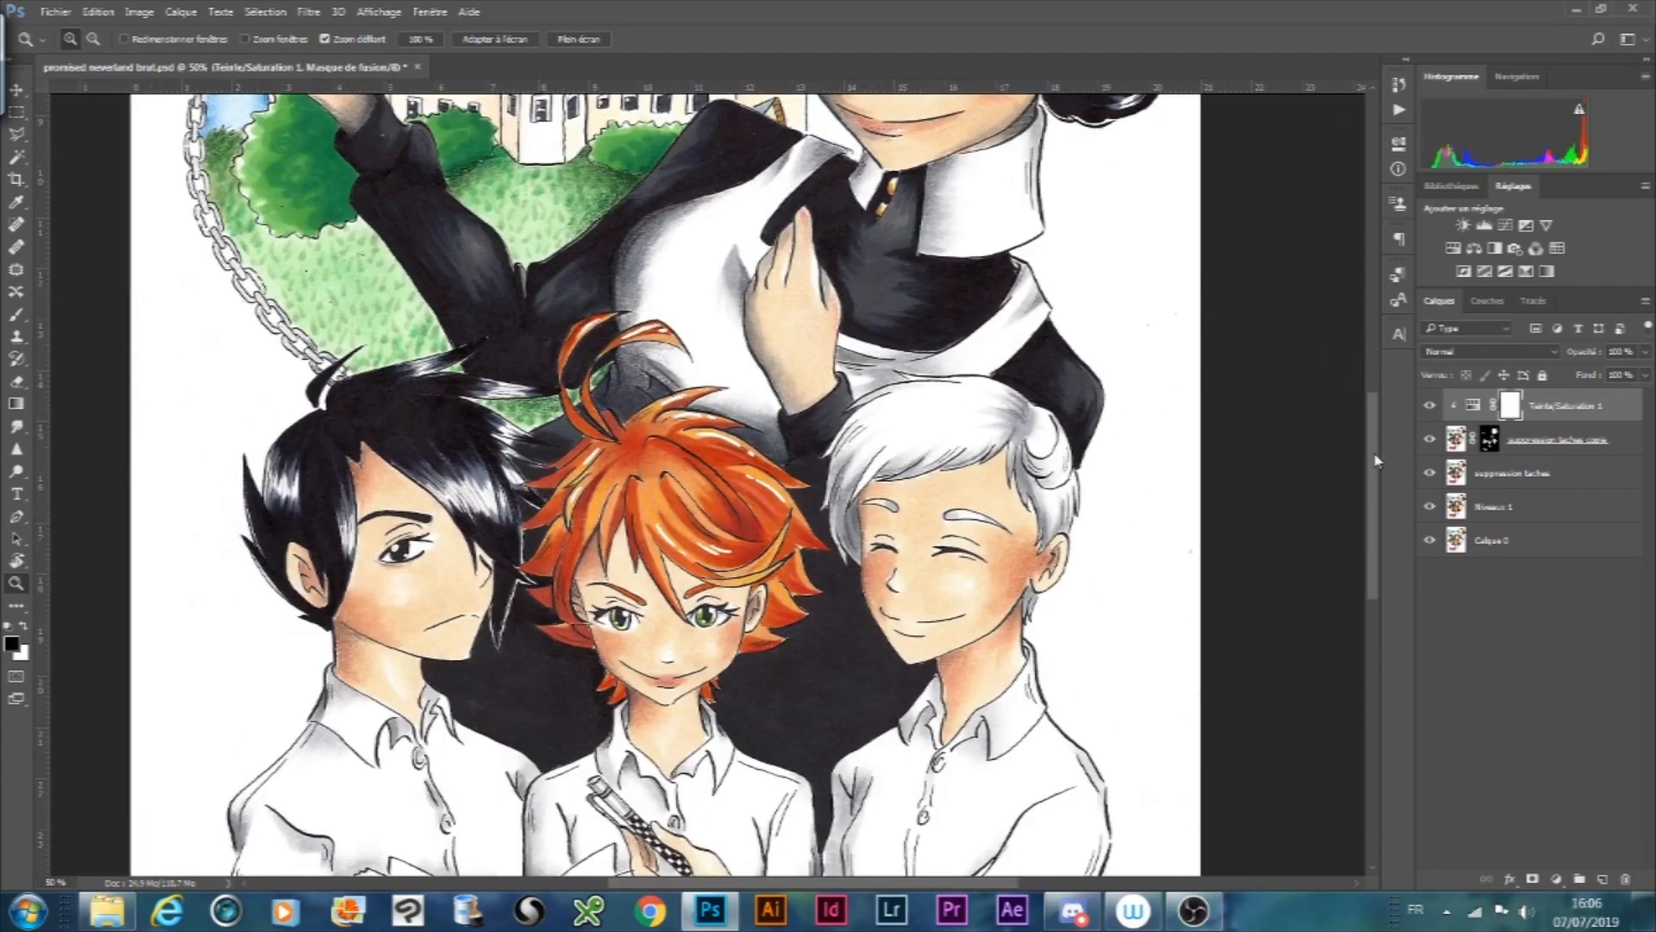
scroll(532, 721, "up", 4)
scroll(396, 388, "up", 2)
- Duplicate the "suppression taches" layer and open the copy in Select and Mask
left_click(1523, 479)
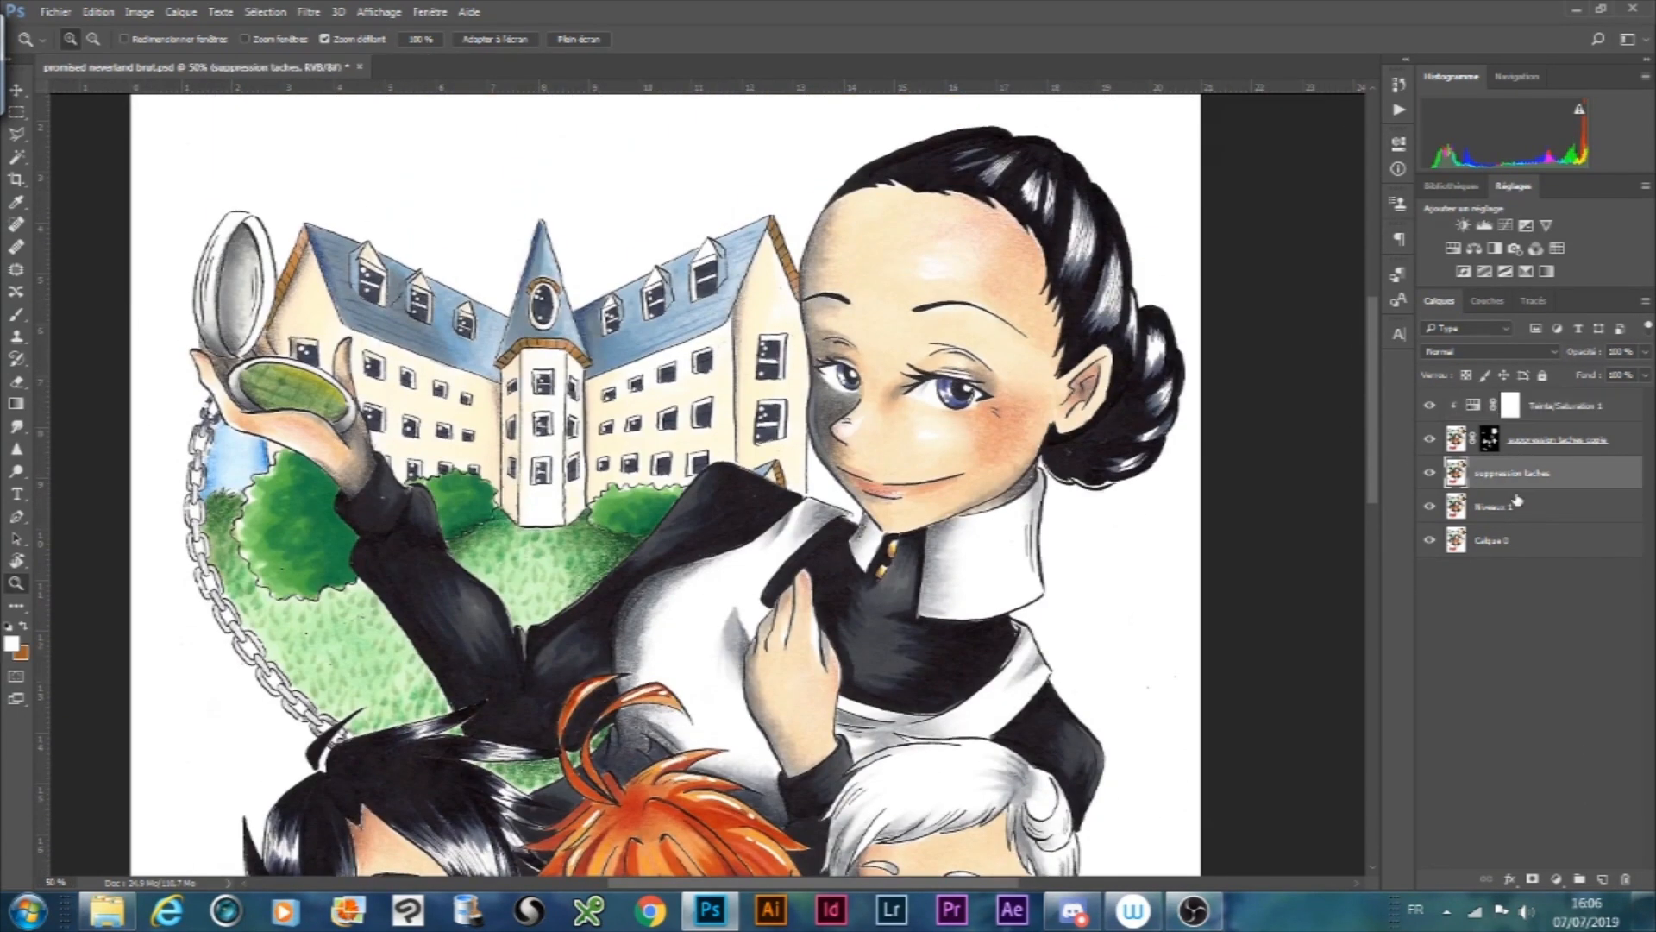
key("ctrl+j")
left_click_drag(1509, 476, 1483, 395)
right_click(1466, 446)
key("Escape")
left_click(265, 11)
left_click(408, 246)
- Quick-select the woman's black raised sleeve, shoulders and bodice around the white apron
left_click(420, 494)
left_click(454, 562)
left_click(518, 640)
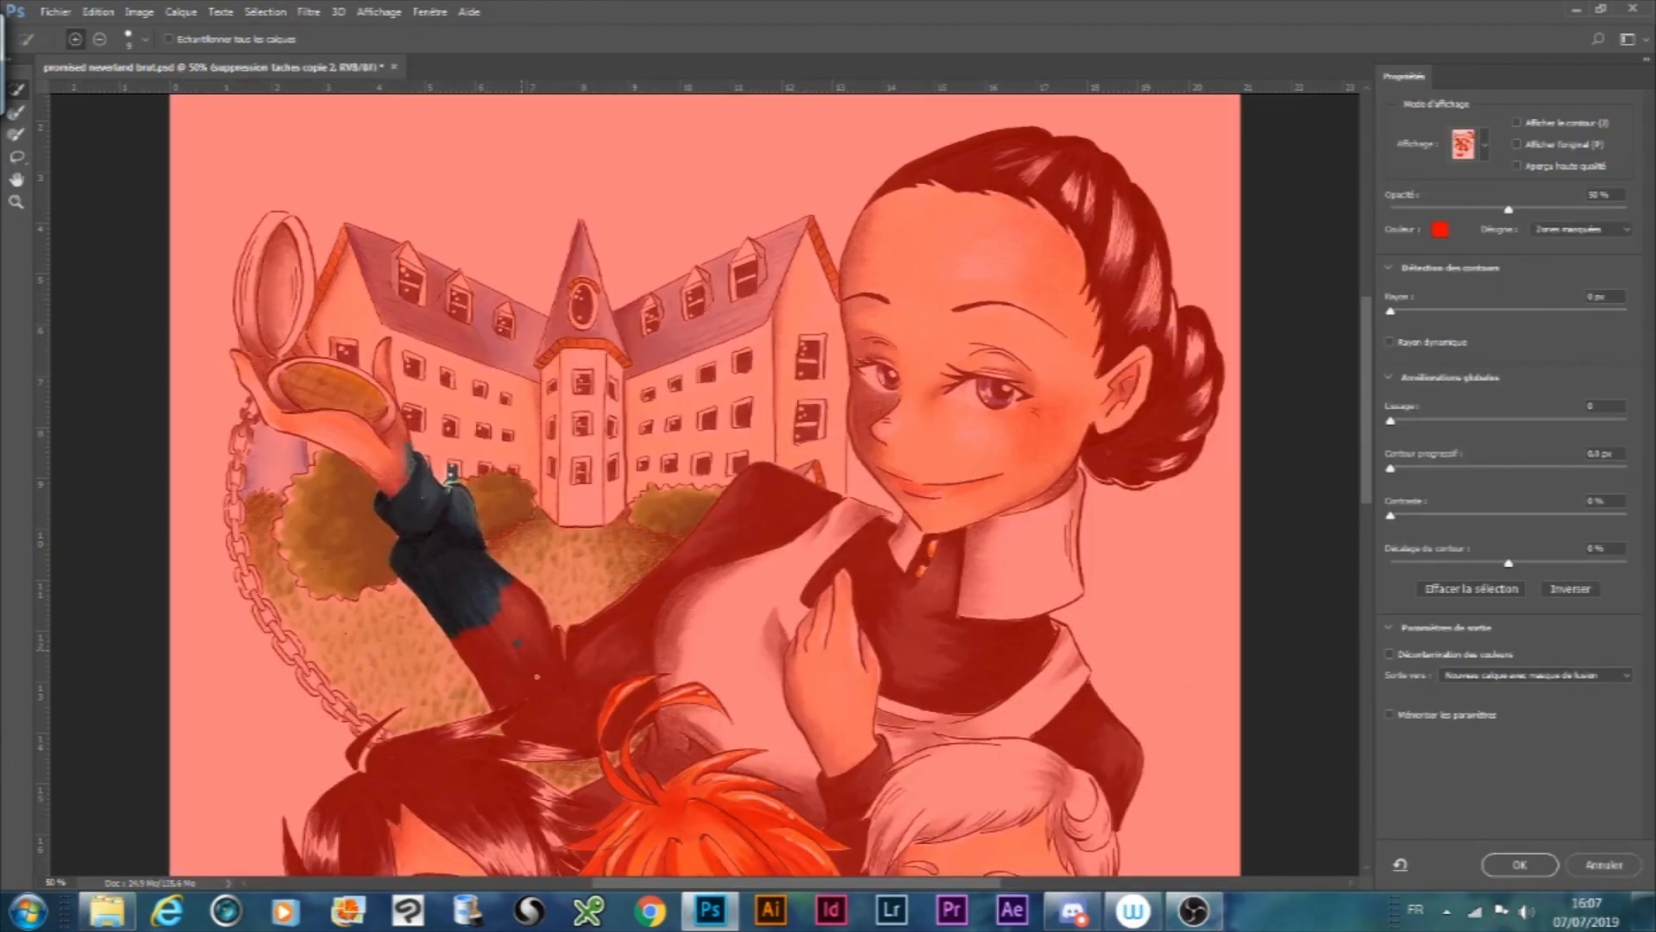
left_click(664, 576)
left_click(940, 635)
- Add the black dress areas behind the children to the selection and output it as a new layer with a layer mask
scroll(940, 635, "down", 4)
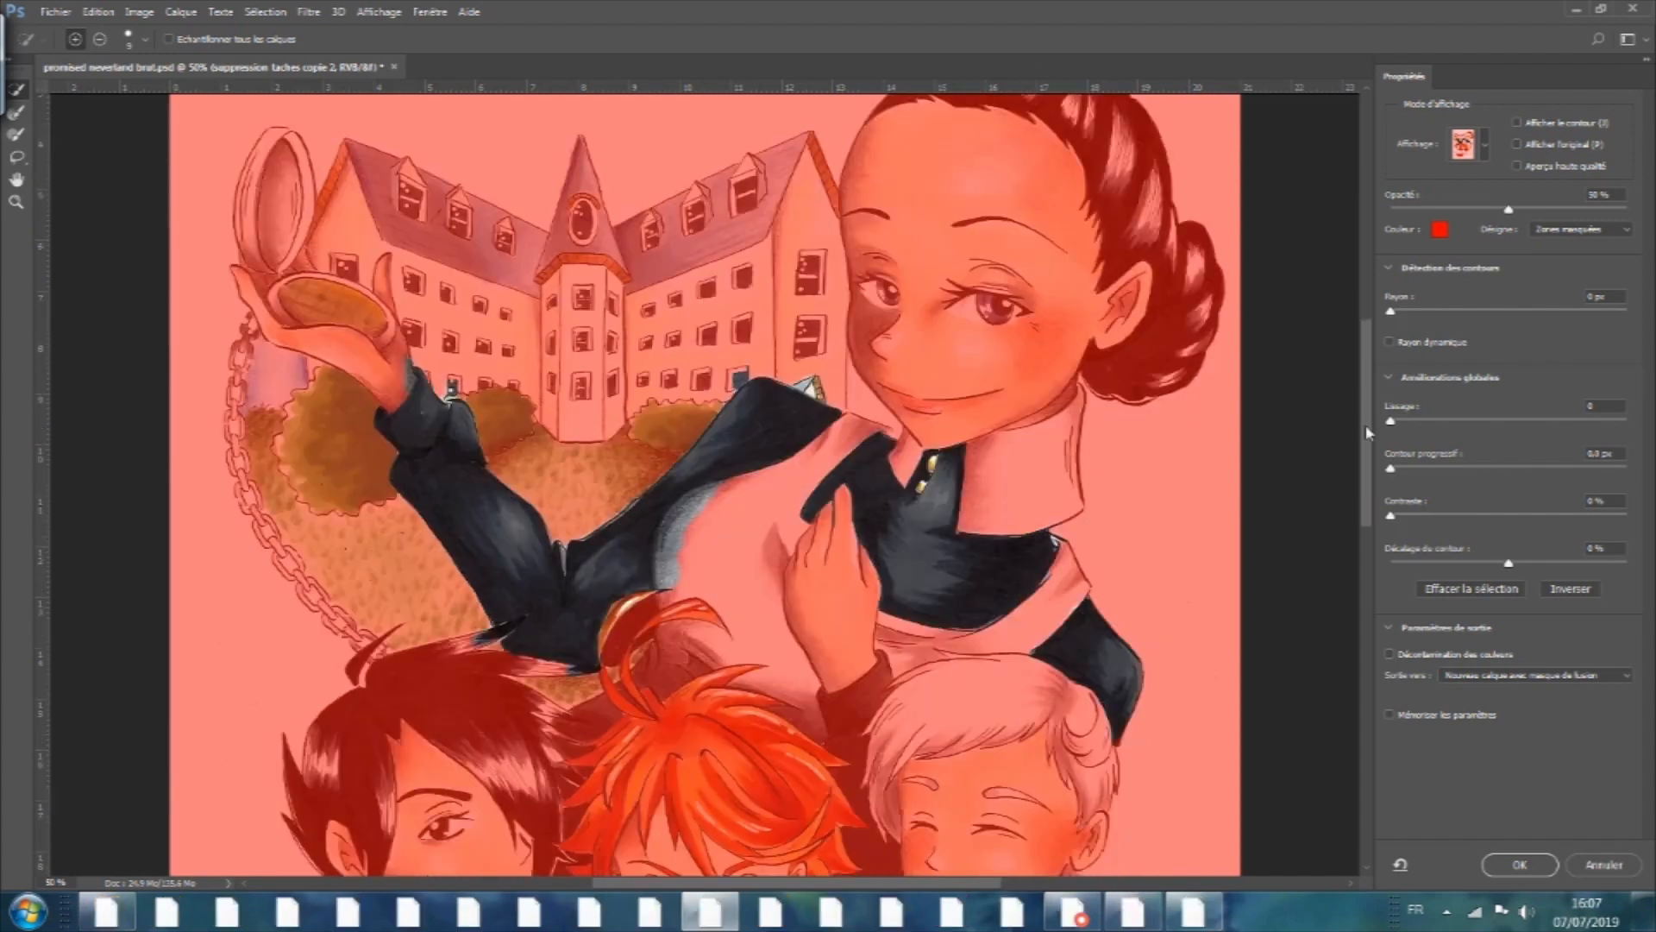
left_click(591, 413)
left_click(571, 517)
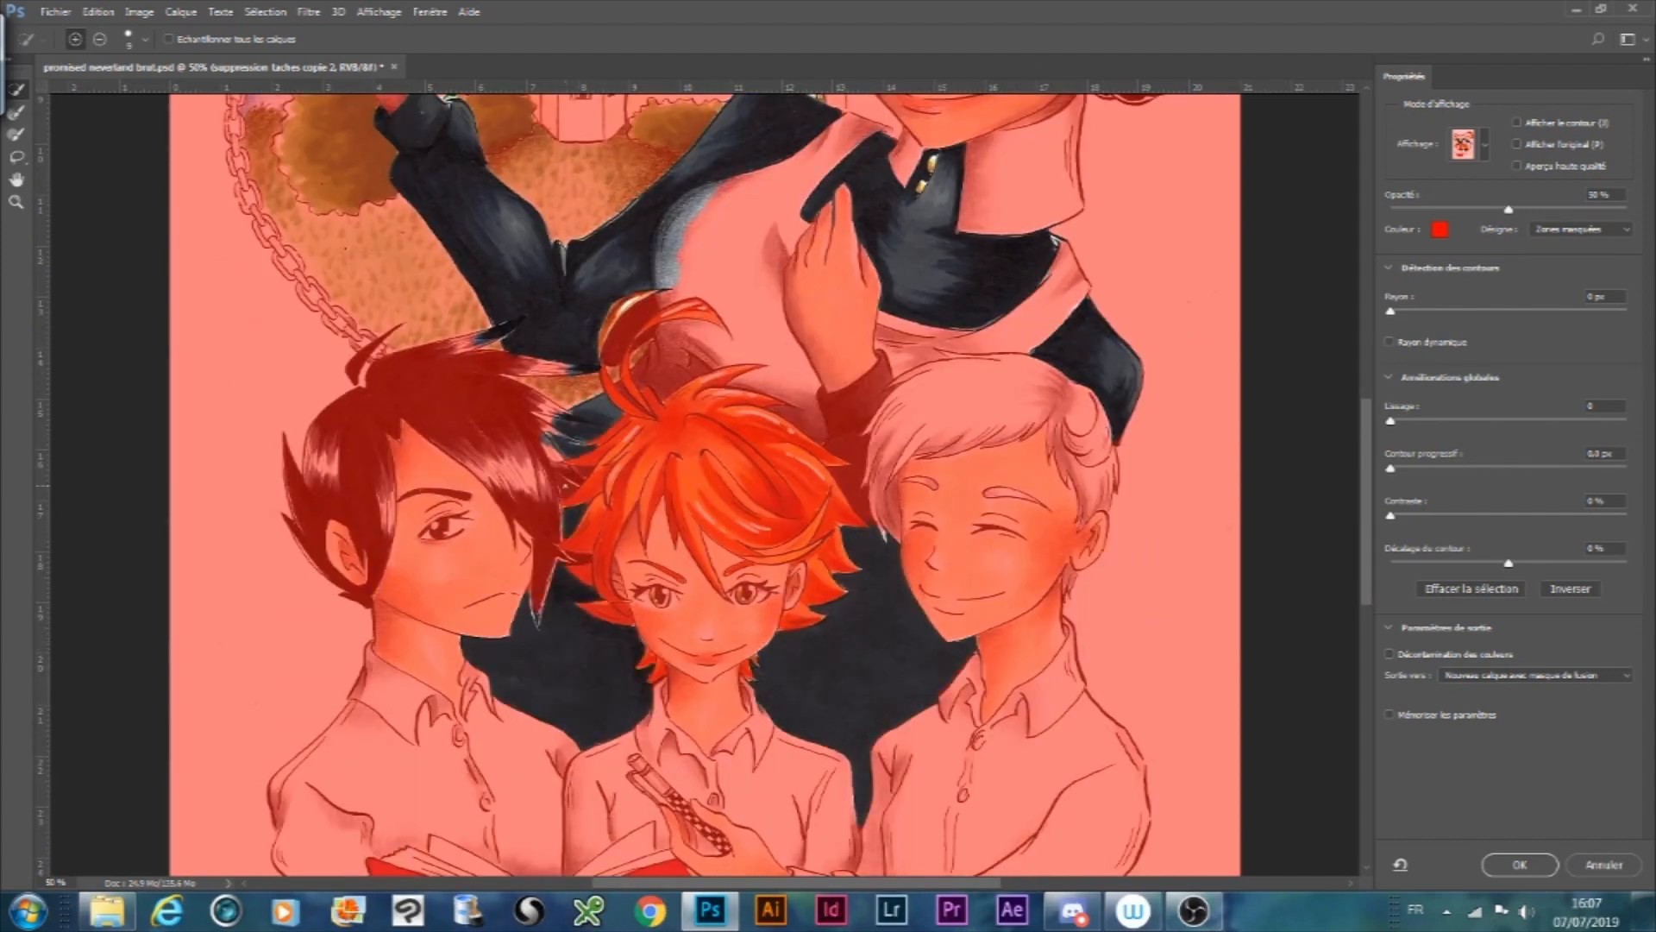
left_click(565, 475)
left_click(845, 431)
scroll(1353, 429, "up", 3)
key("Return")
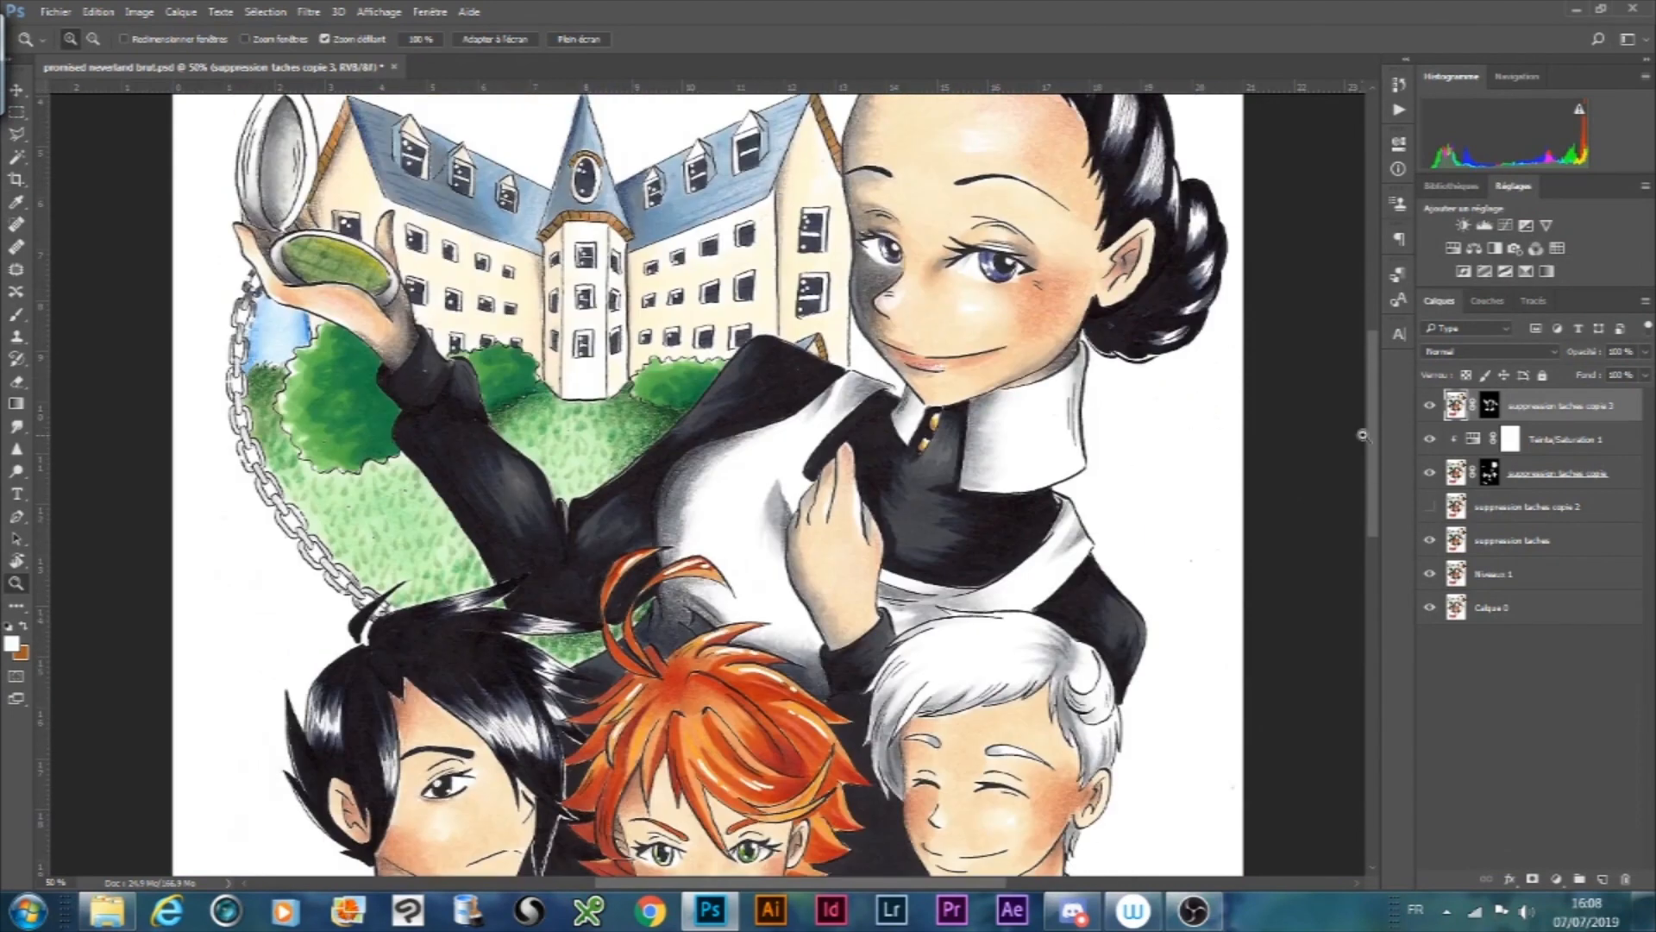
- Hide the lower layers and paint black on the clothing mask to erase stray bits around the raised sleeve and shoulder
left_click_drag(1429, 471, 1429, 607)
key("b")
left_click(528, 329, "ctrl")
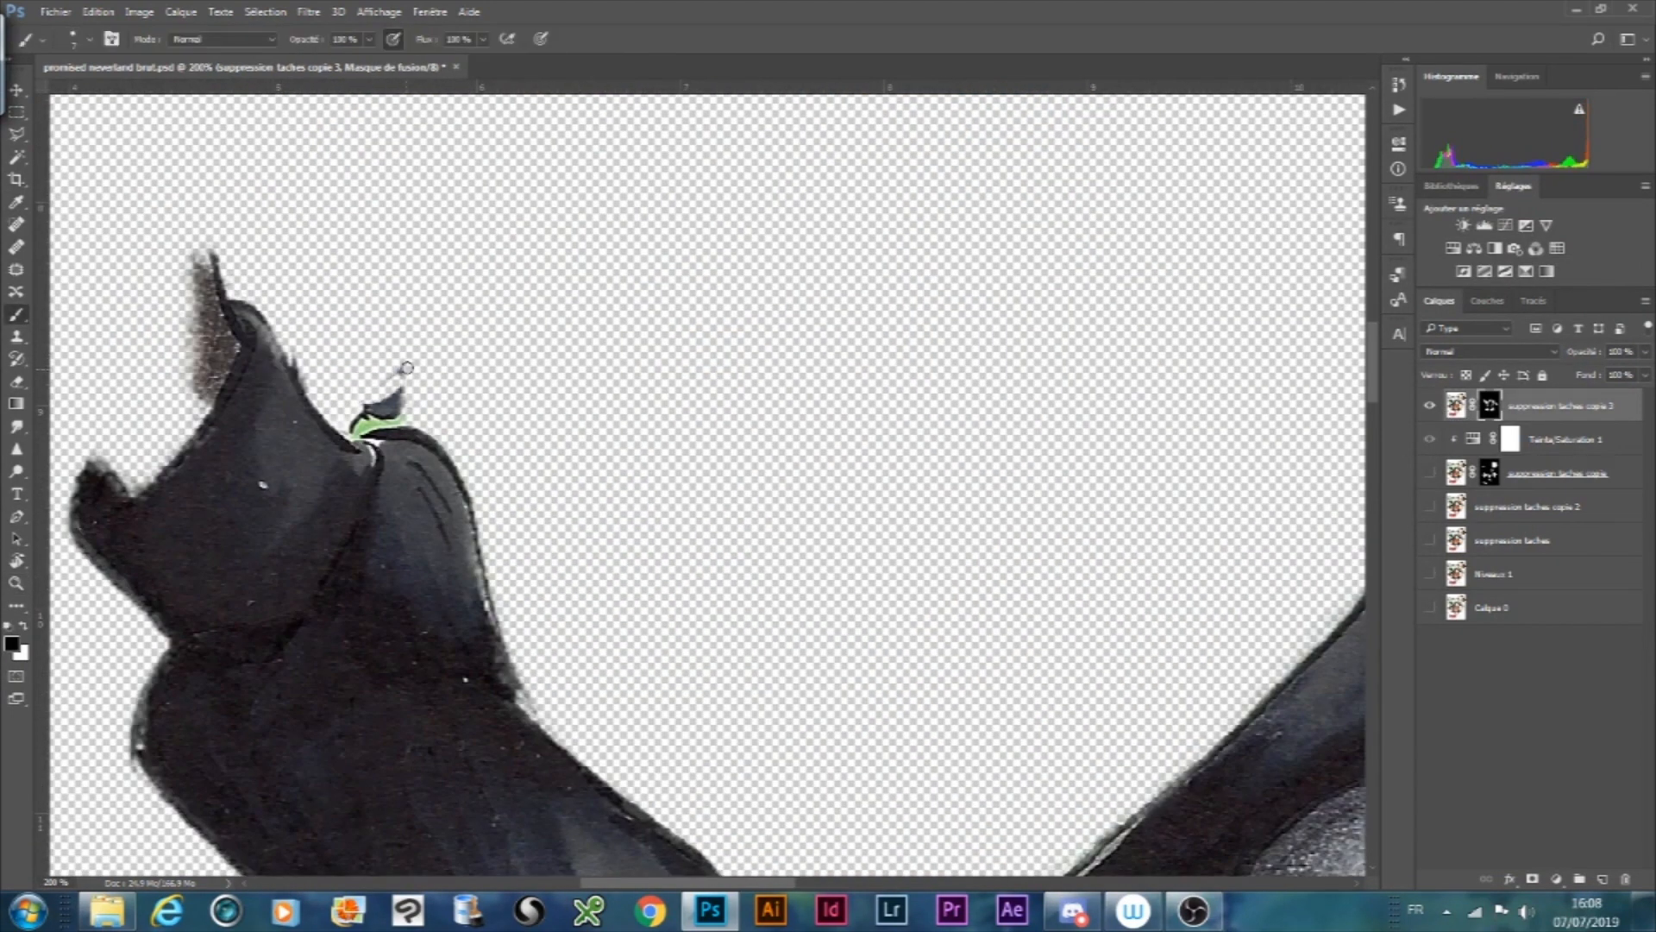
left_click(930, 342, "alt")
left_click(930, 343)
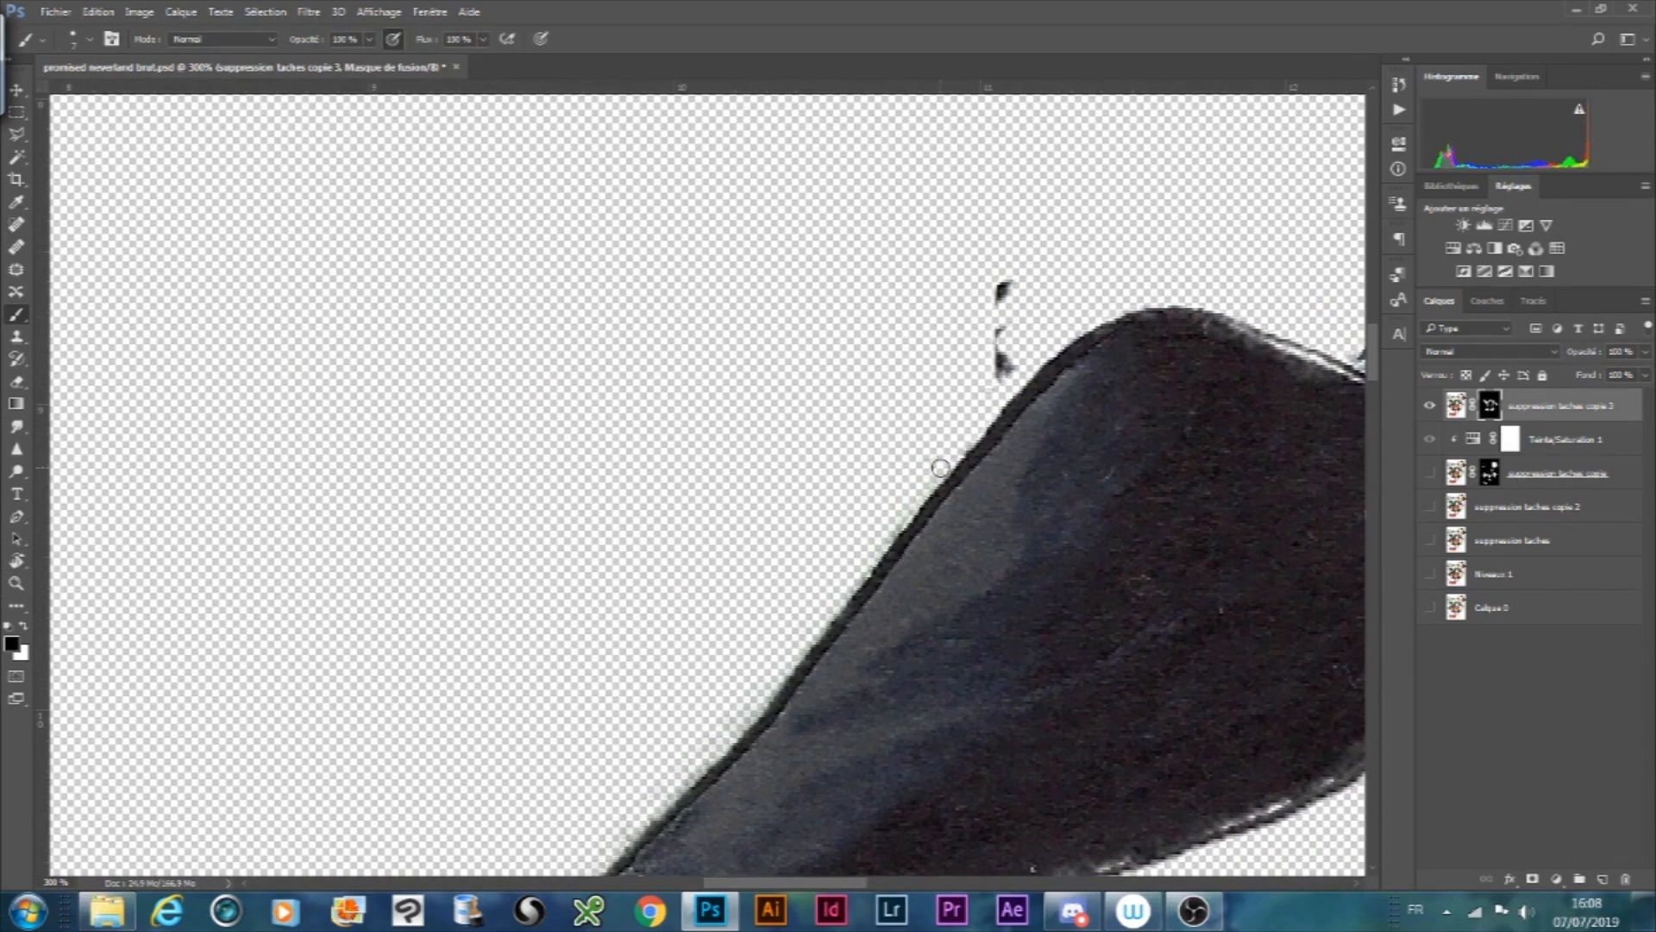
left_click(998, 333, "alt")
left_click(840, 370)
- Paint black on the mask along the apron-side edges of the dress to clean the black clothing's outline
scroll(1372, 387, "down", 5)
key("b")
left_click(89, 39)
key("Escape")
left_click_drag(504, 545, 439, 662)
scroll(906, 266, "up", 3)
mouse_move(906, 266)
left_mouse_down()
mouse_move(657, 450)
mouse_move(651, 681)
left_mouse_up()
key("z")
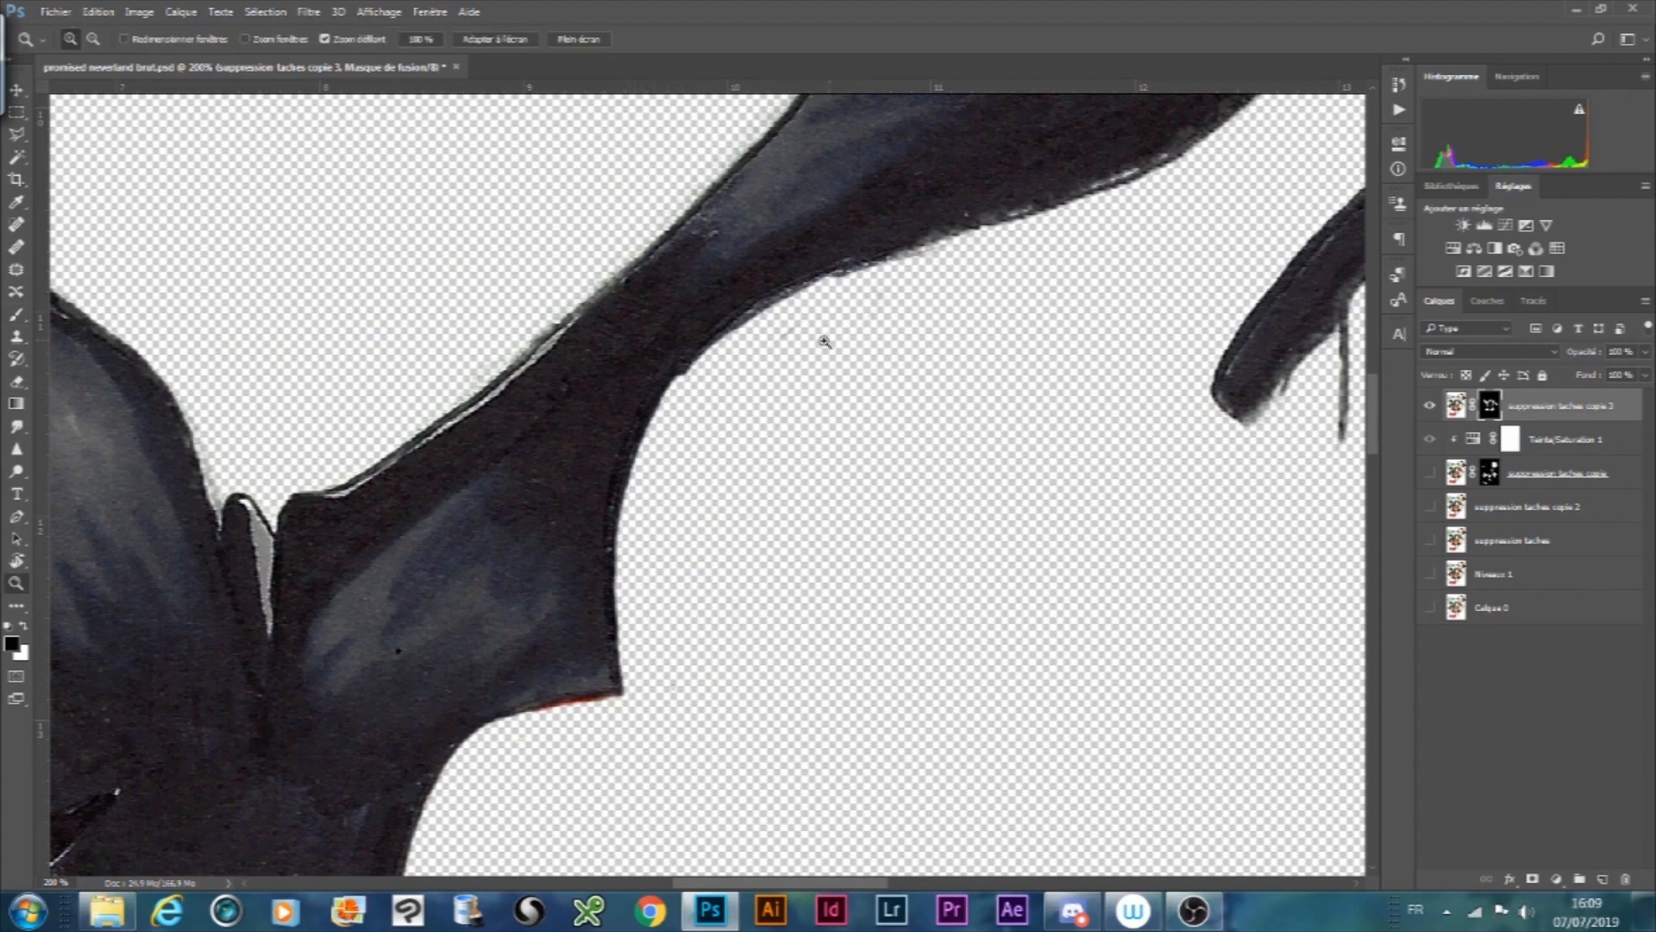
- Apply the layer mask to the isolated black clothing and show the hidden lower layers again
left_click(821, 344, "alt")
left_click(954, 359, "alt")
right_click(1489, 405)
left_click(1514, 473)
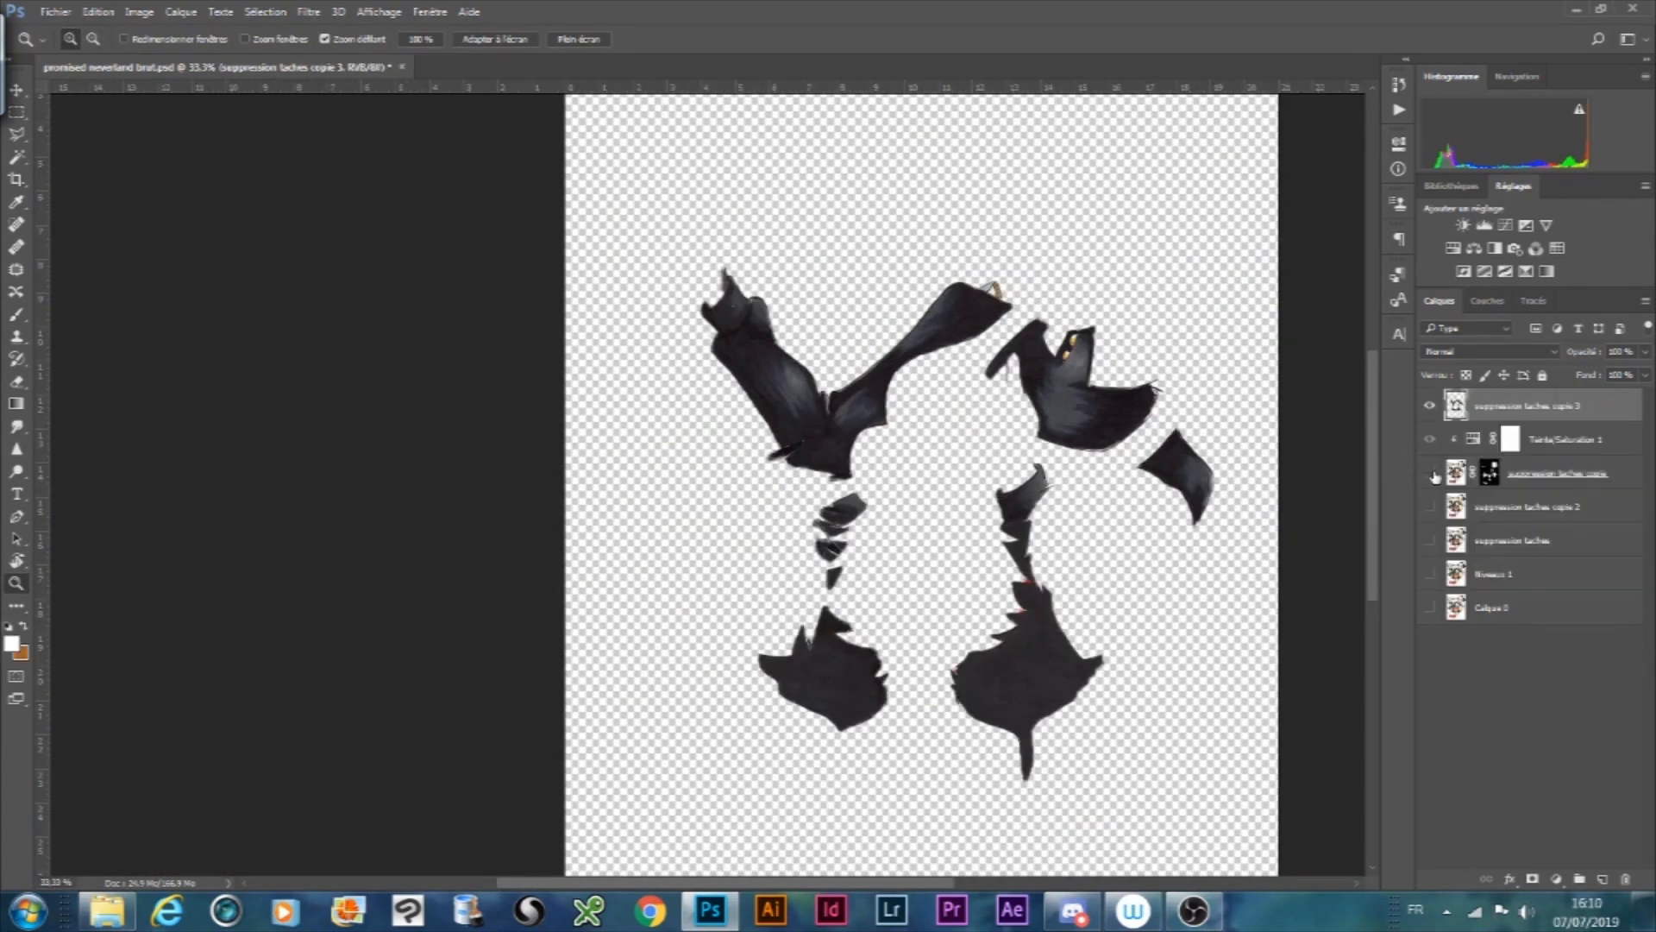
left_click(1429, 406, "alt")
- Apply a Gaussian Blur to the isolated black clothing layer, adjusting its radius
left_click(310, 13)
mouse_move(320, 280)
left_click(220, 345)
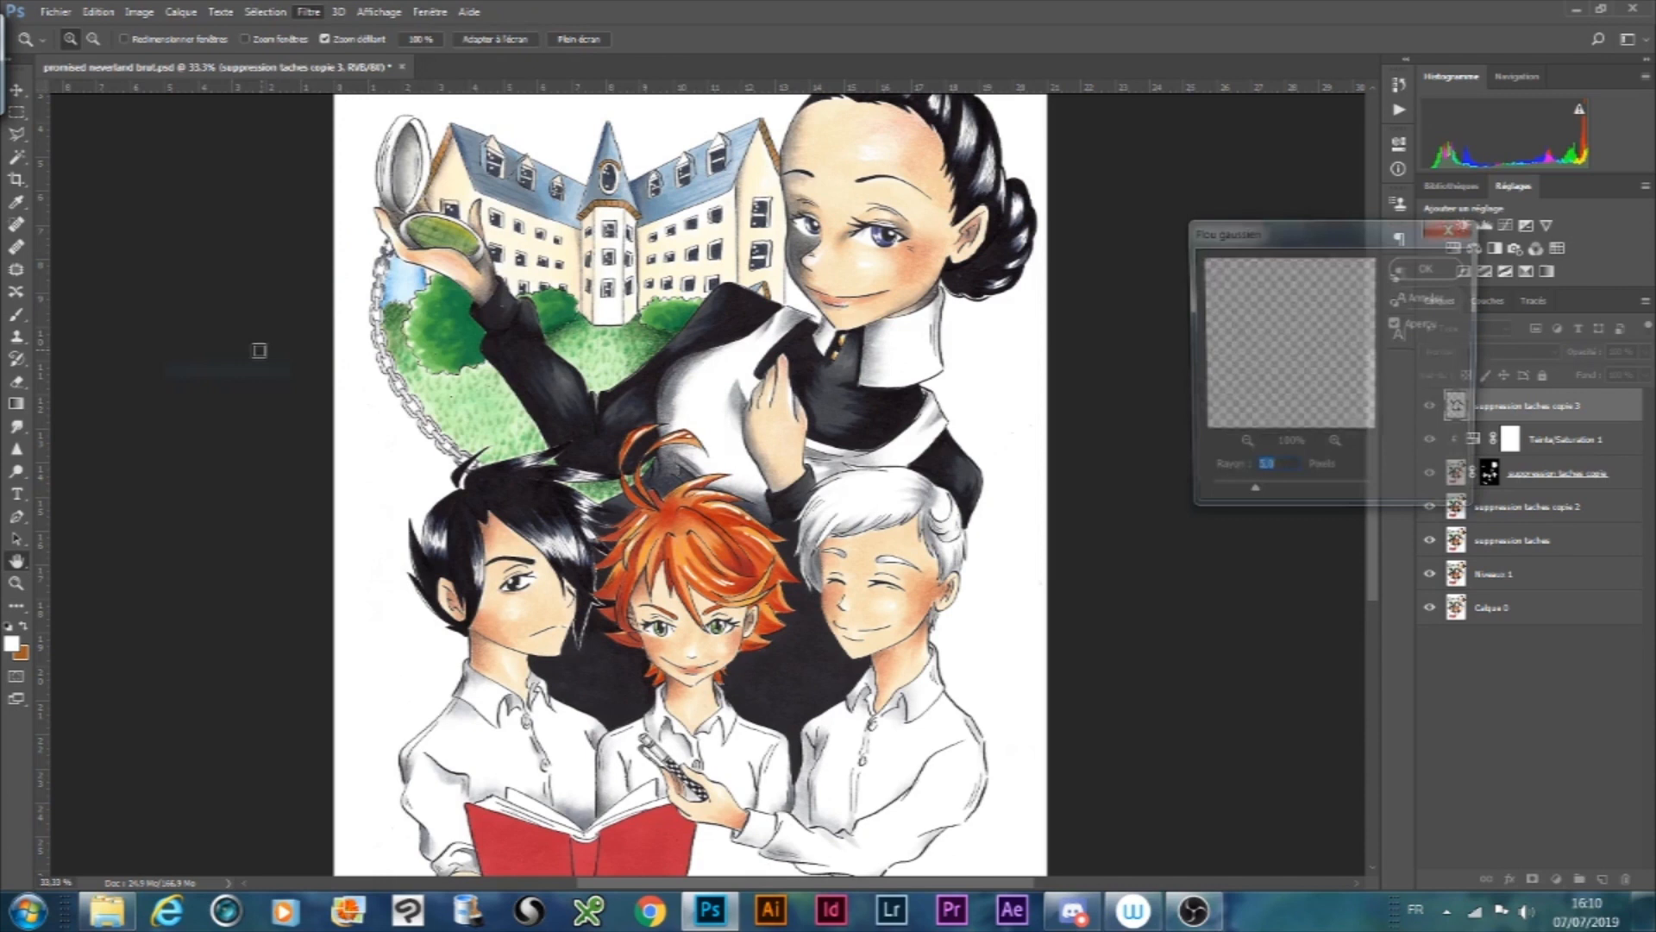
left_click_drag(1219, 500, 1227, 500)
left_click(1430, 266)
- Retouch the black clothing near the woman's hand and along her sleeve
key("j")
scroll(828, 414, "up", 6, "alt")
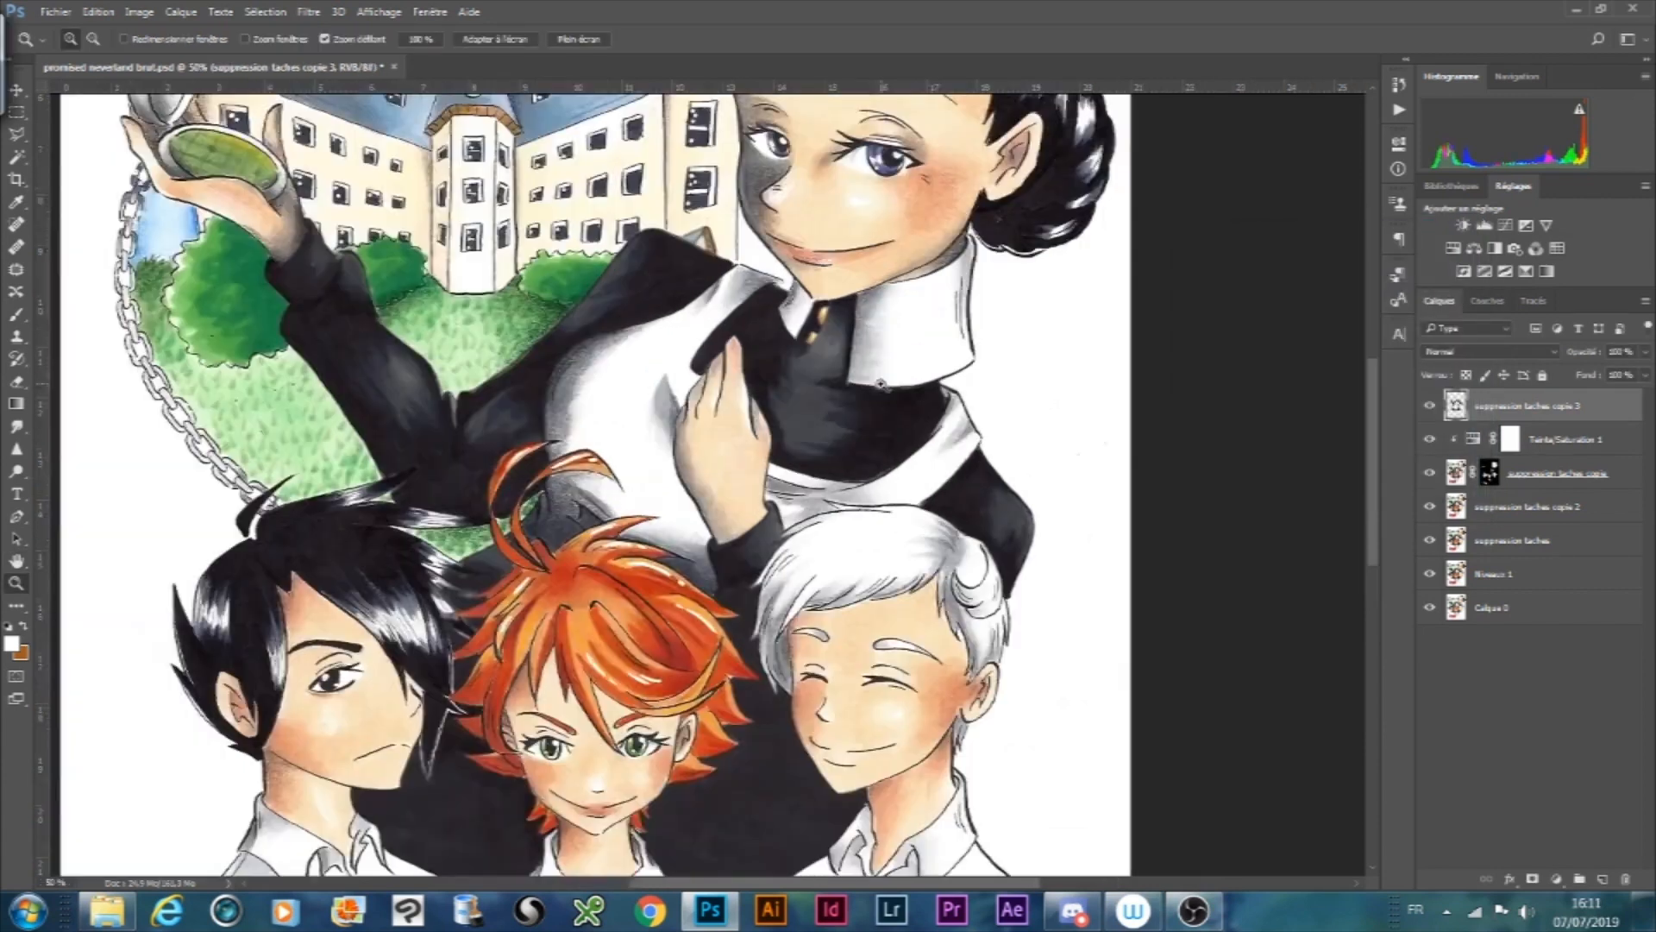
mouse_move(768, 427)
left_mouse_down()
mouse_move(828, 477)
mouse_move(768, 427)
left_mouse_up()
mouse_move(814, 500)
left_mouse_down()
mouse_move(547, 603)
mouse_move(794, 509)
left_mouse_up()
mouse_move(521, 268)
left_mouse_down()
mouse_move(437, 421)
mouse_move(483, 457)
left_mouse_up()
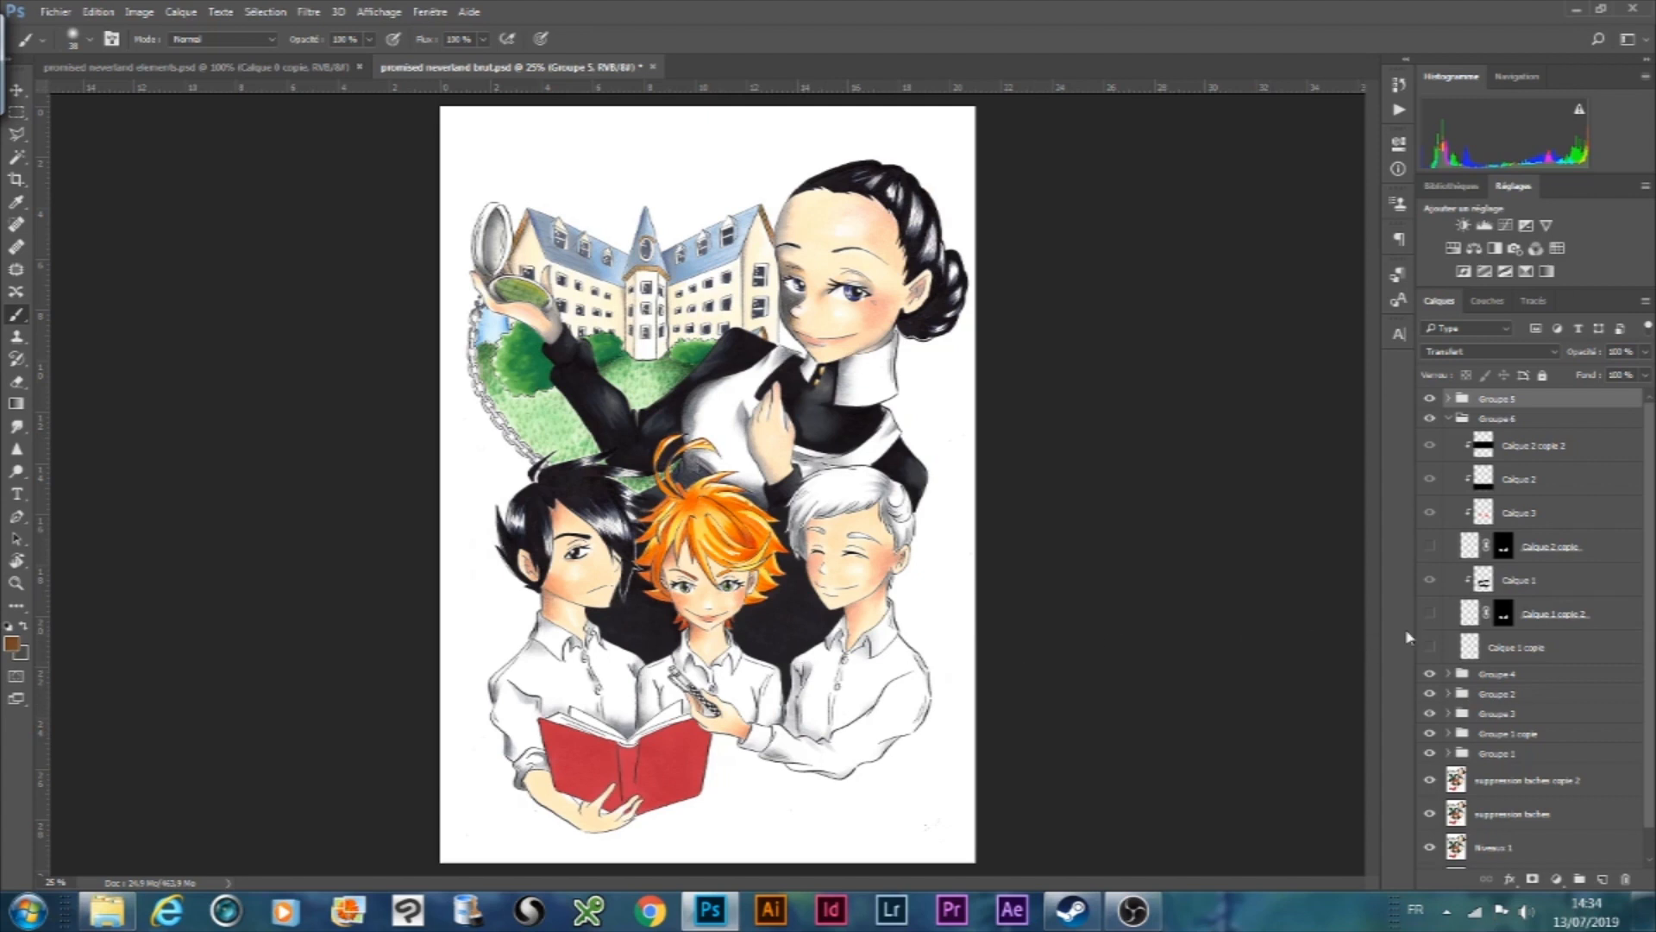
- Show the striped pattern layer behind the children and view the flower drawing in the elements document
left_click(1430, 614)
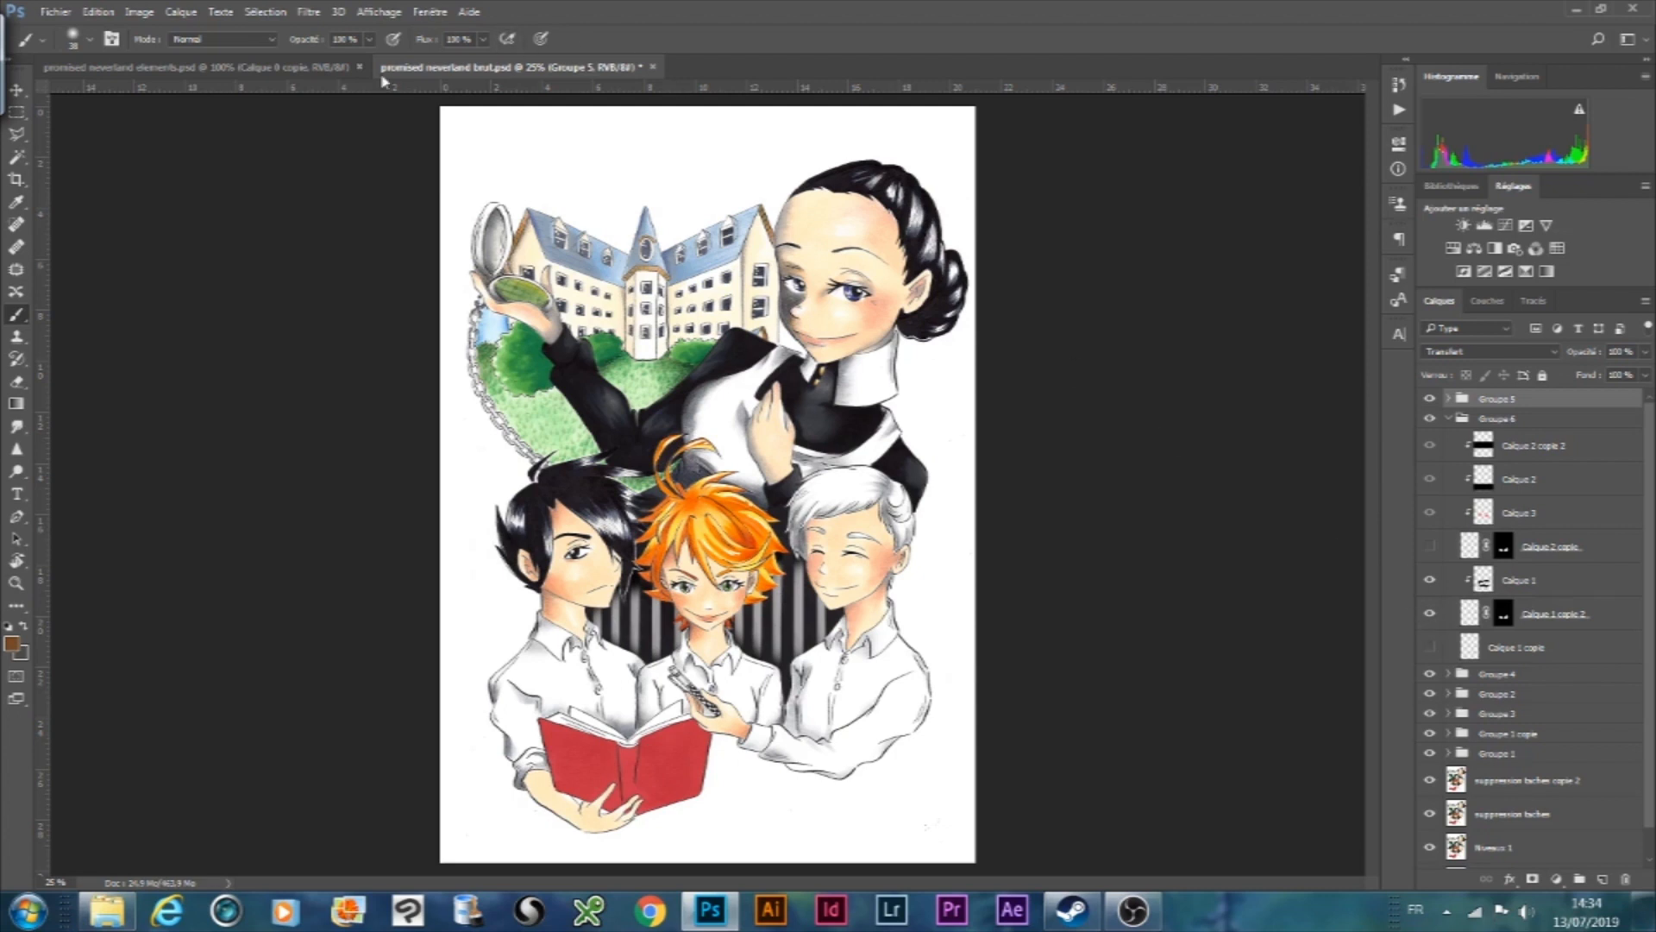
left_click(312, 69)
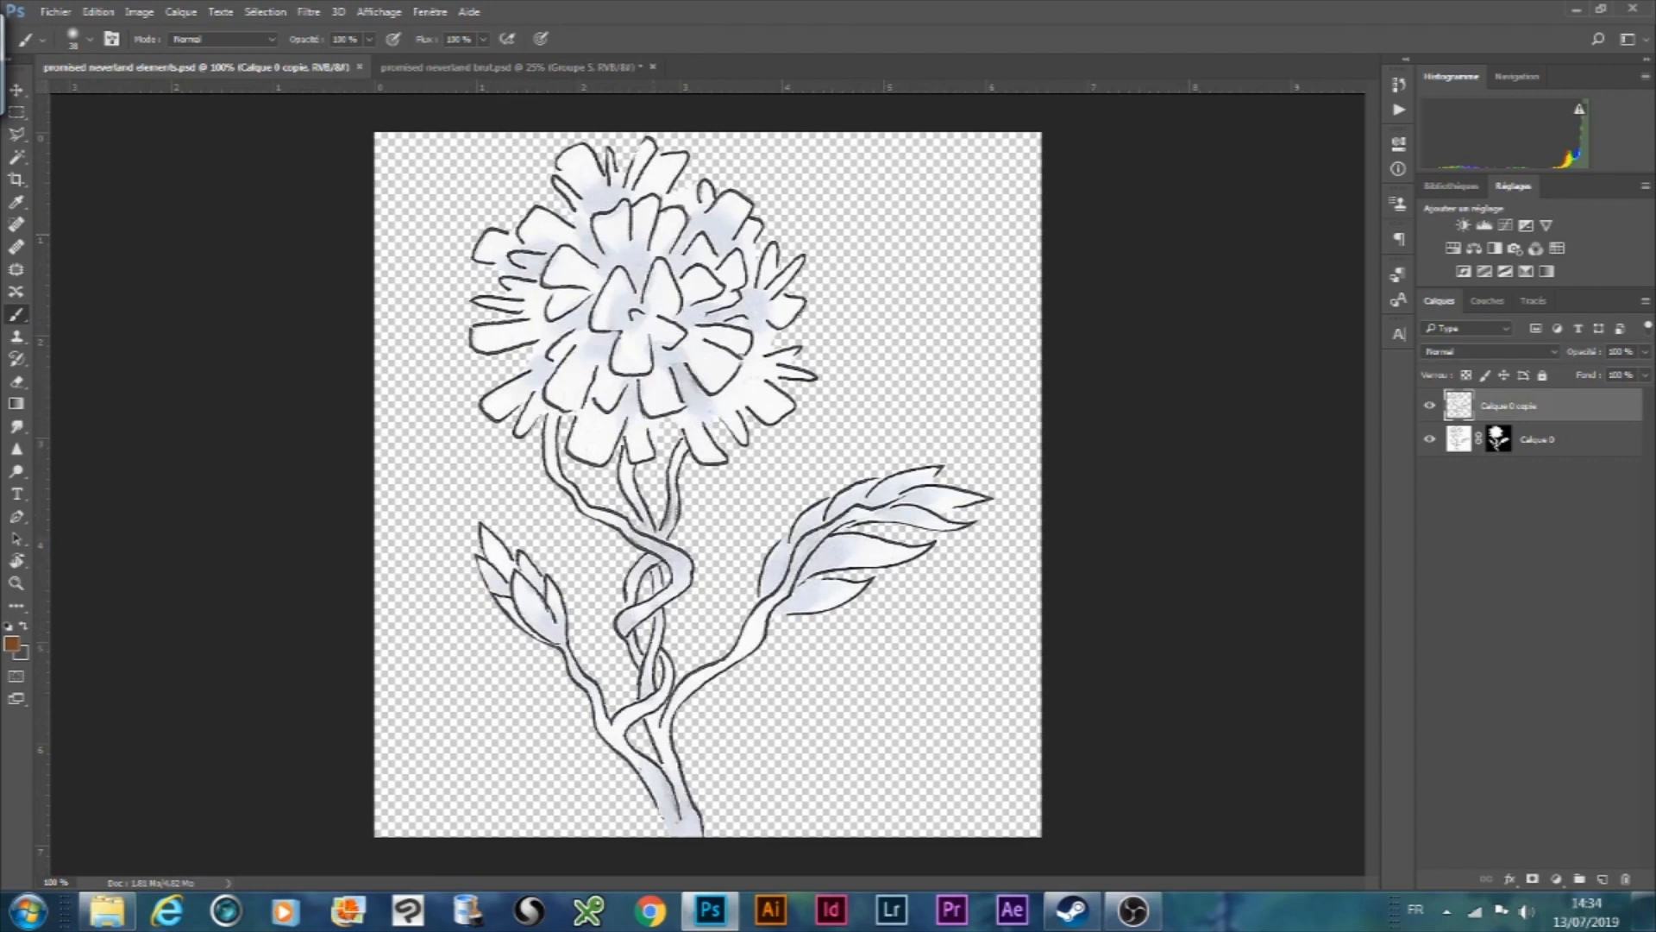
left_click(518, 67)
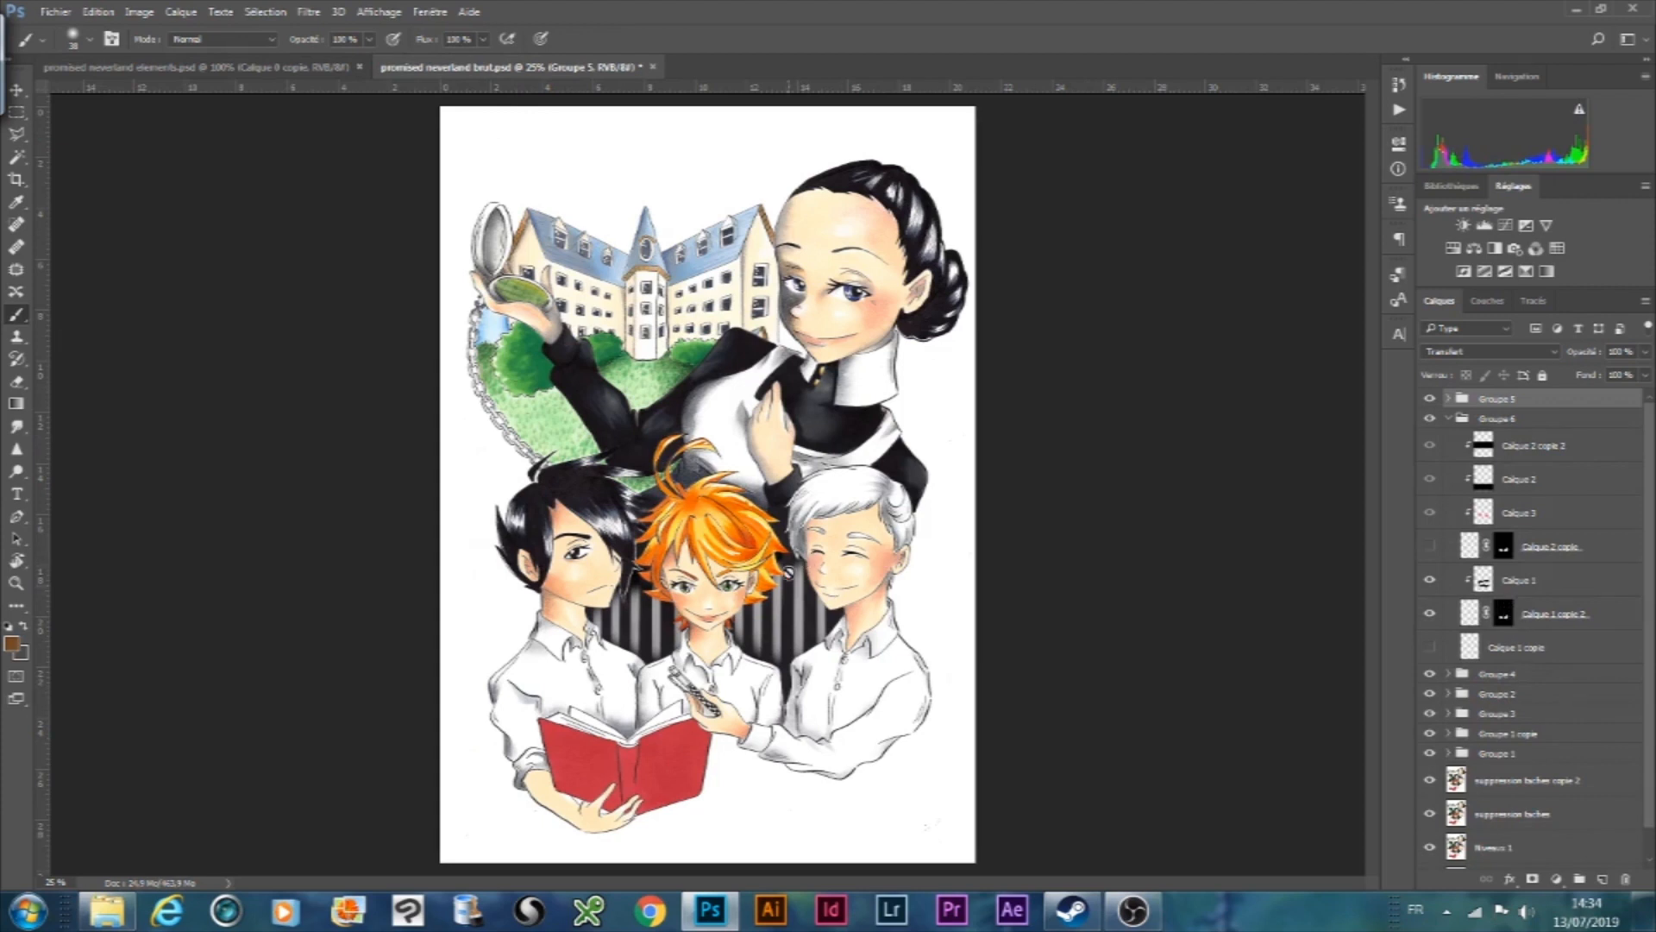
- Disable and re-enable the striped layer's mask to compare the pattern with and without masking
left_click(1503, 614)
right_click(1504, 614)
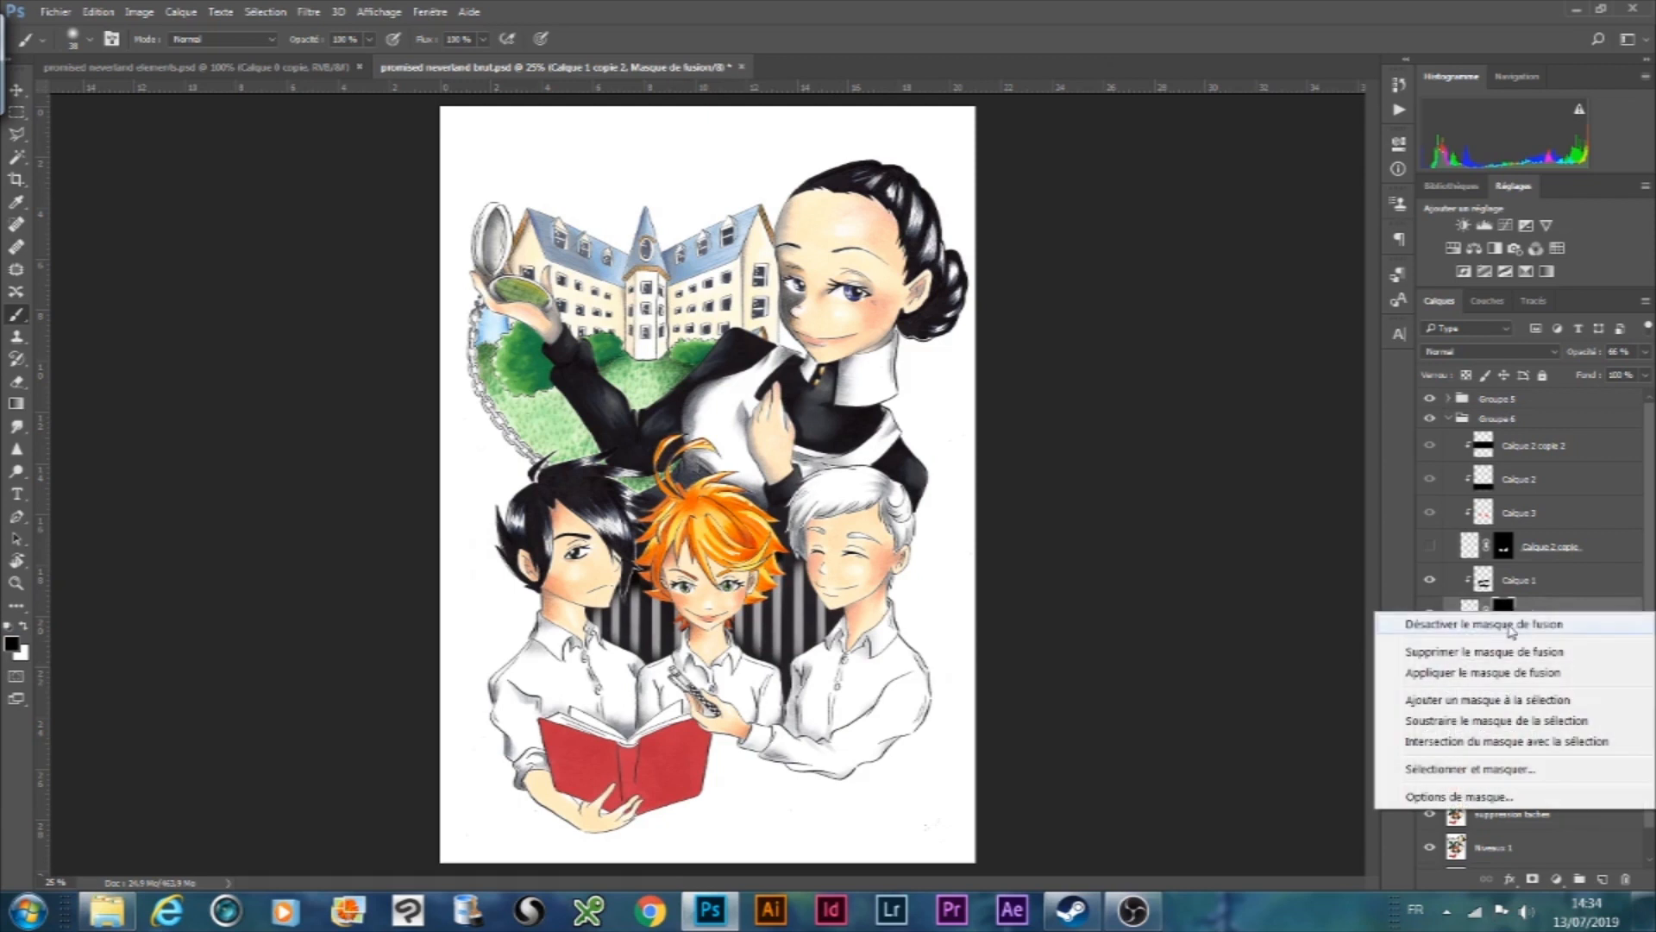
left_click(1513, 625)
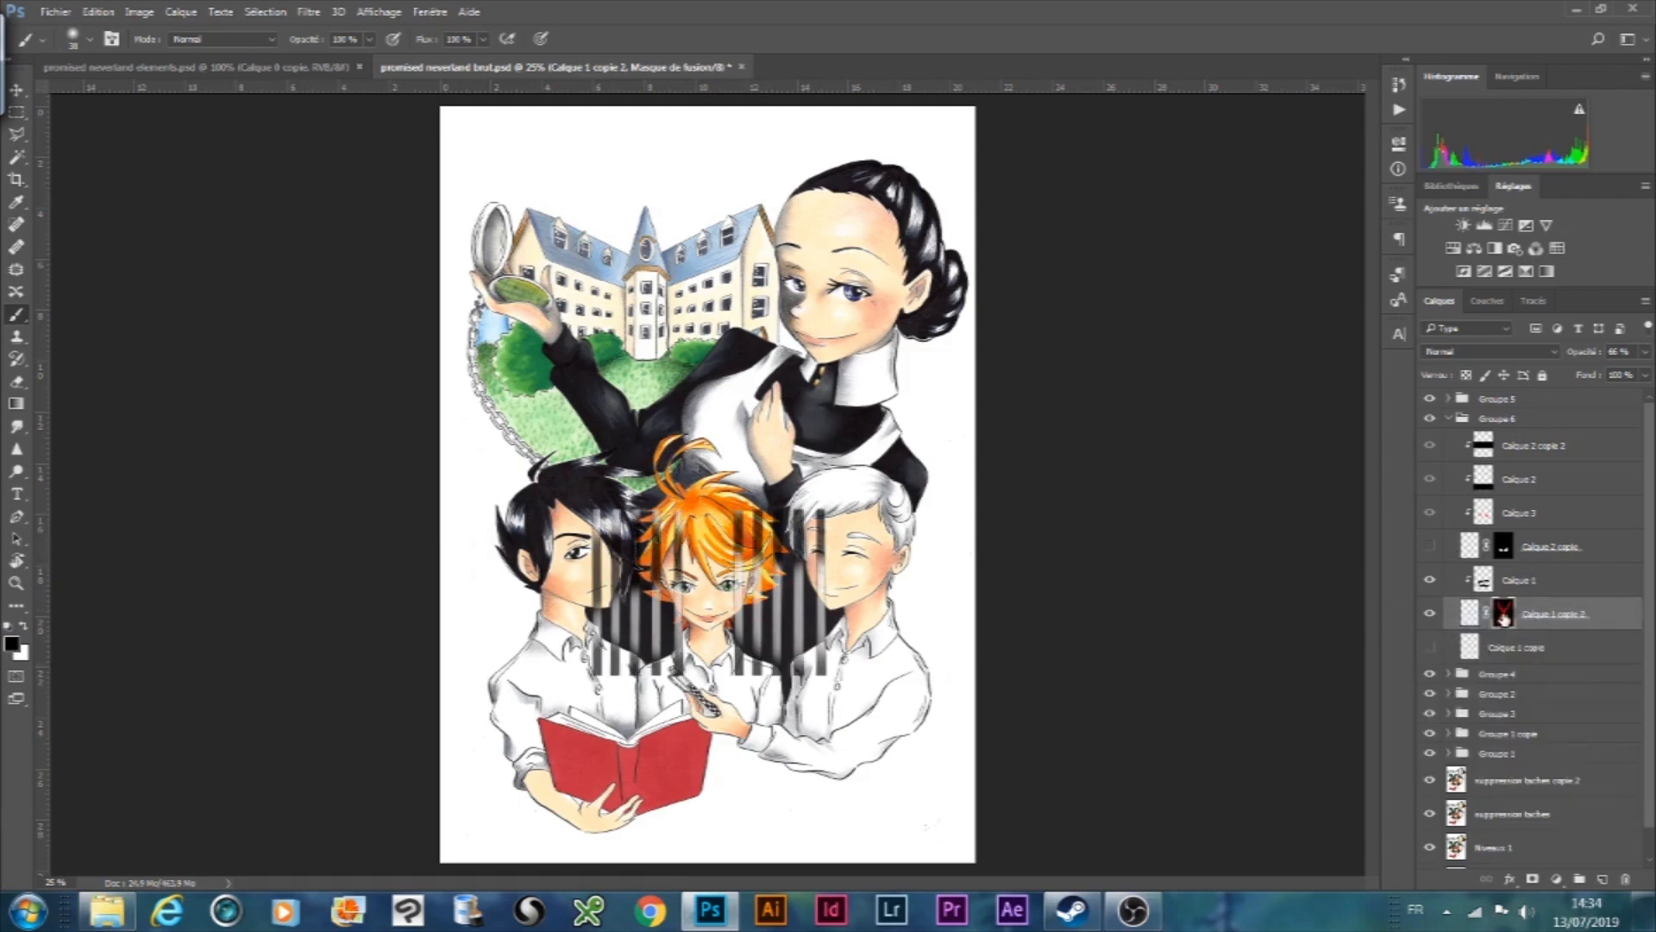
right_click(1503, 617)
left_click(1508, 631)
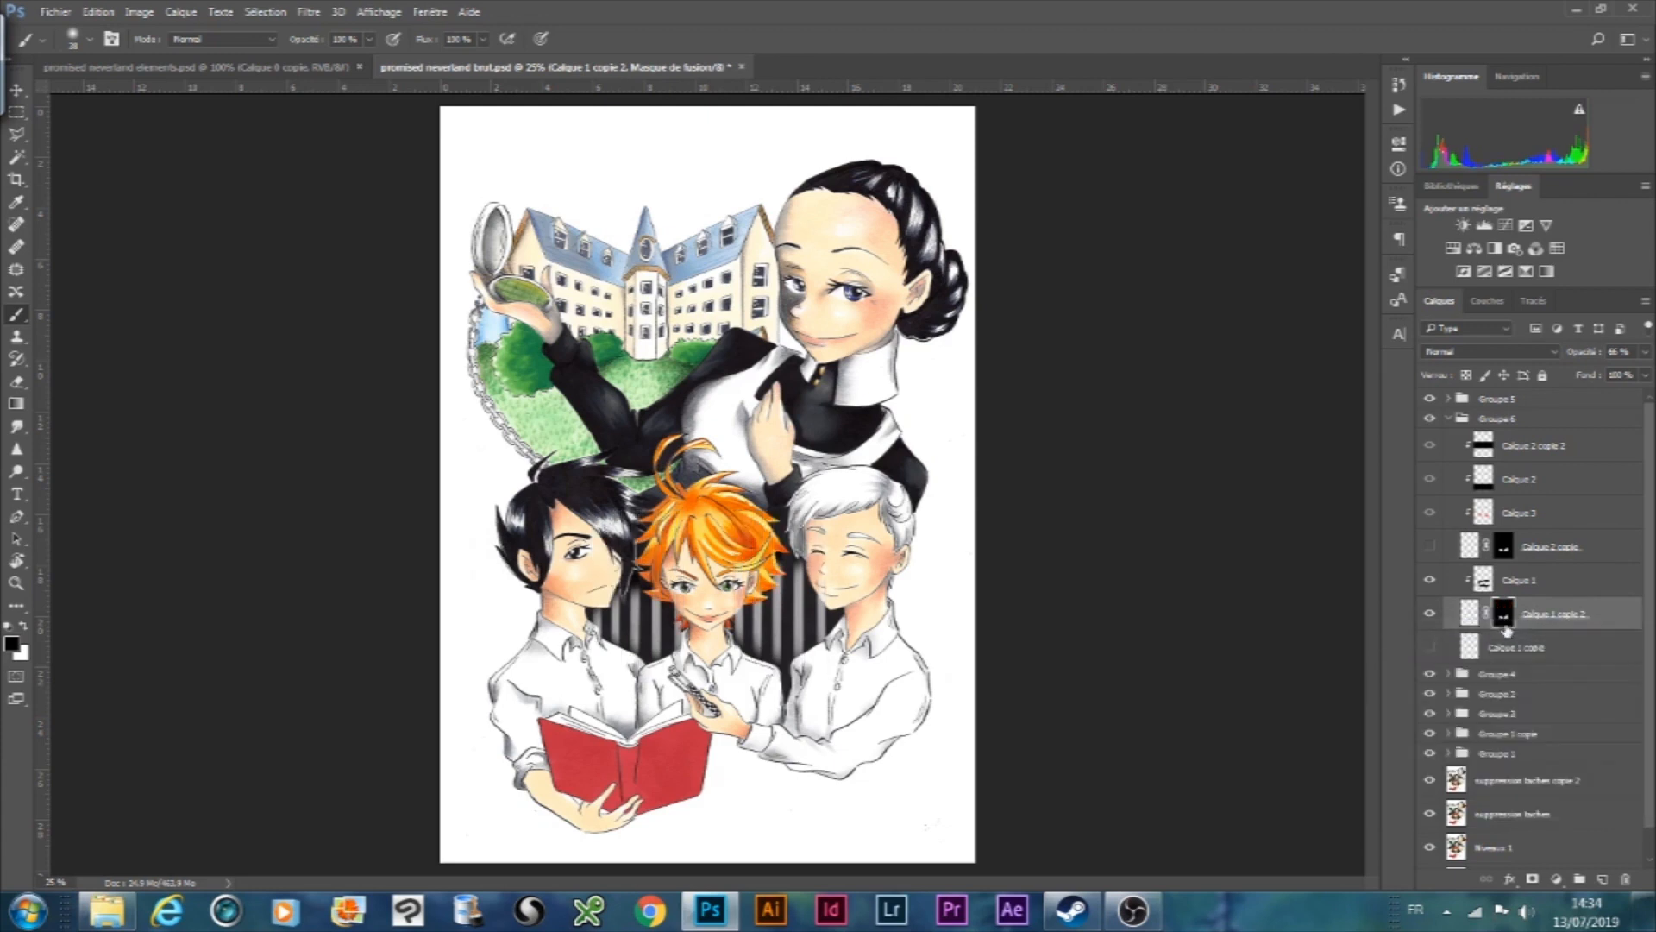
- Hide the striped pattern, show the masked flower layer "Calque 2 copie" instead, and check the source flower drawing
left_click(1429, 618)
left_click(1429, 547)
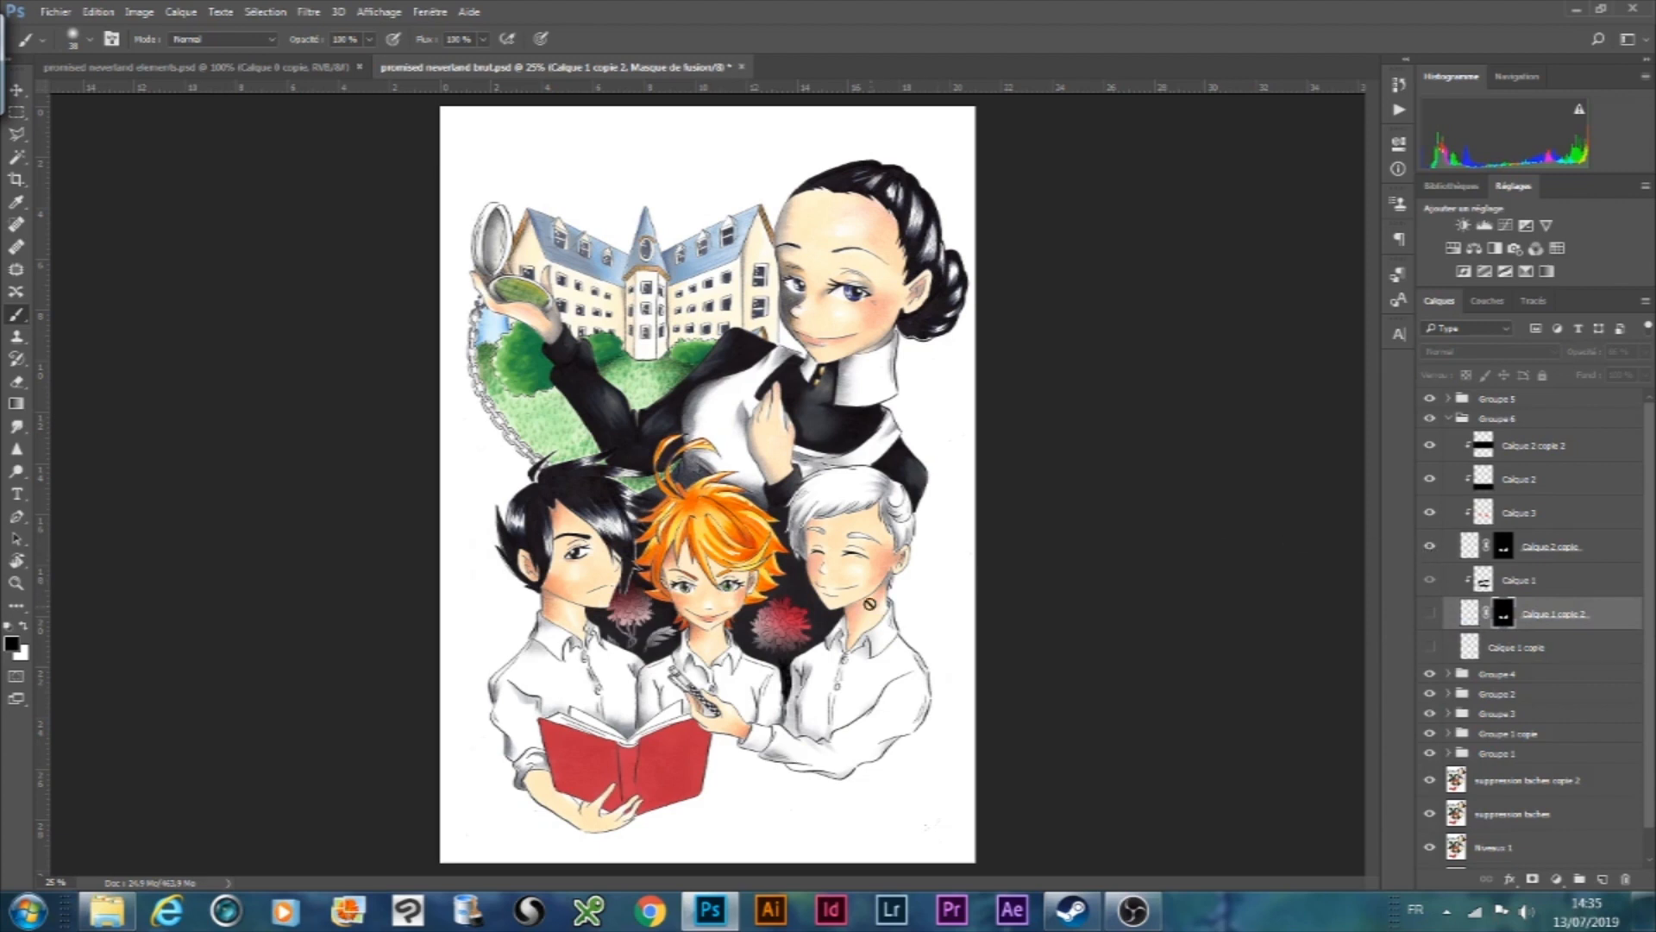
left_click(333, 79)
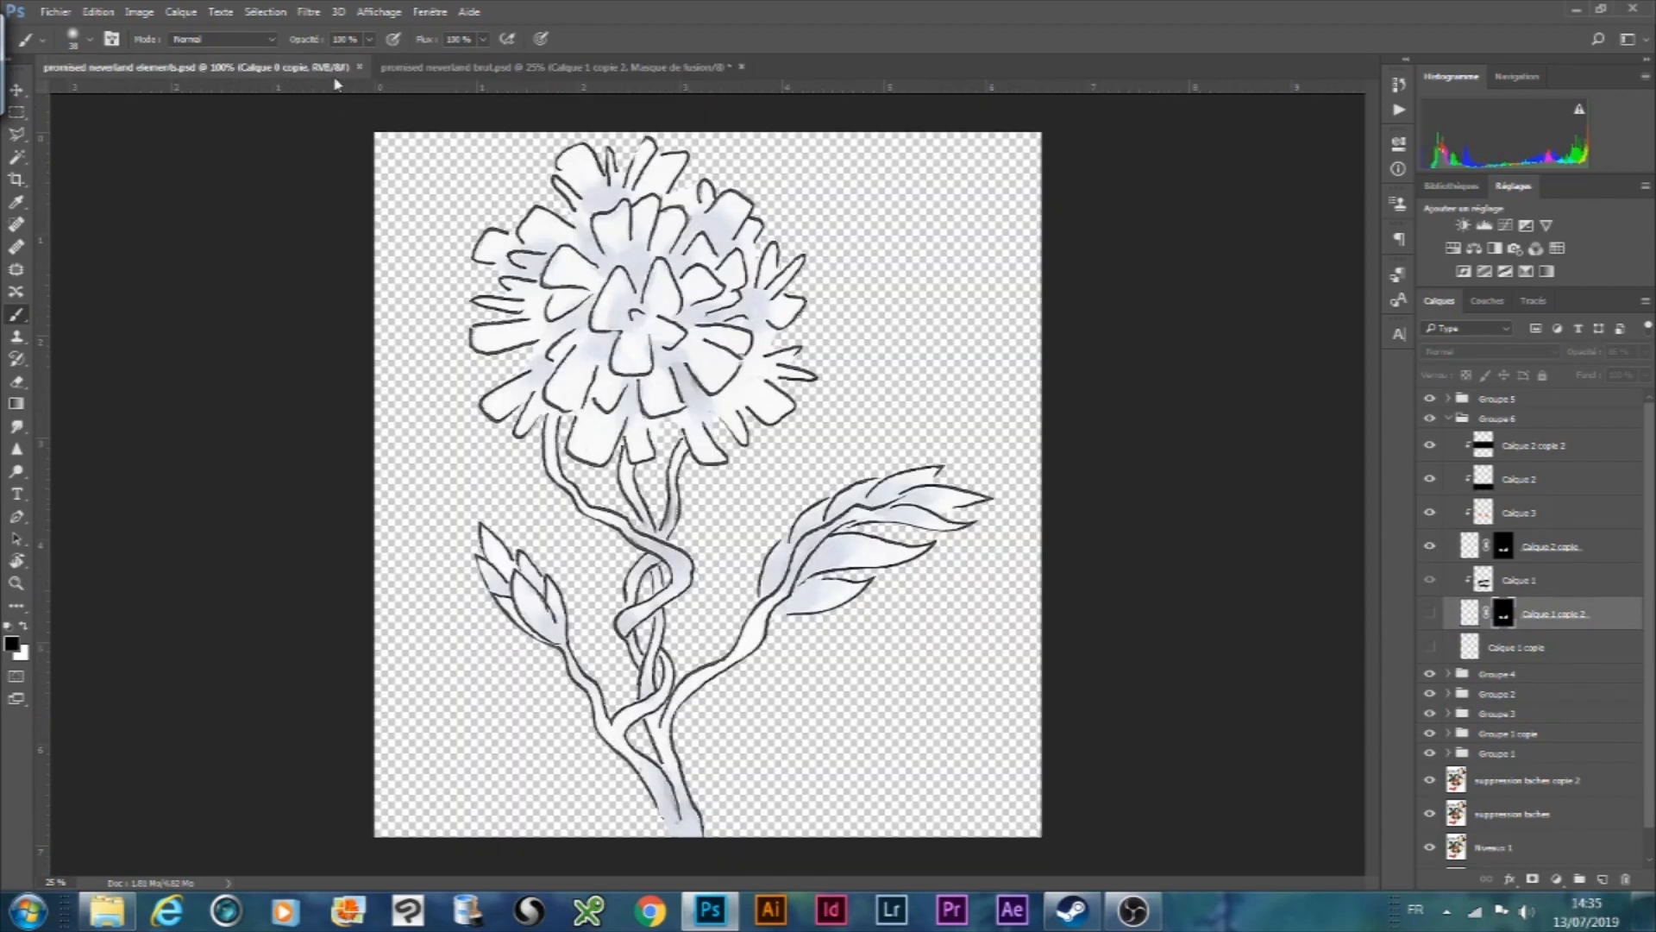
left_click(558, 76)
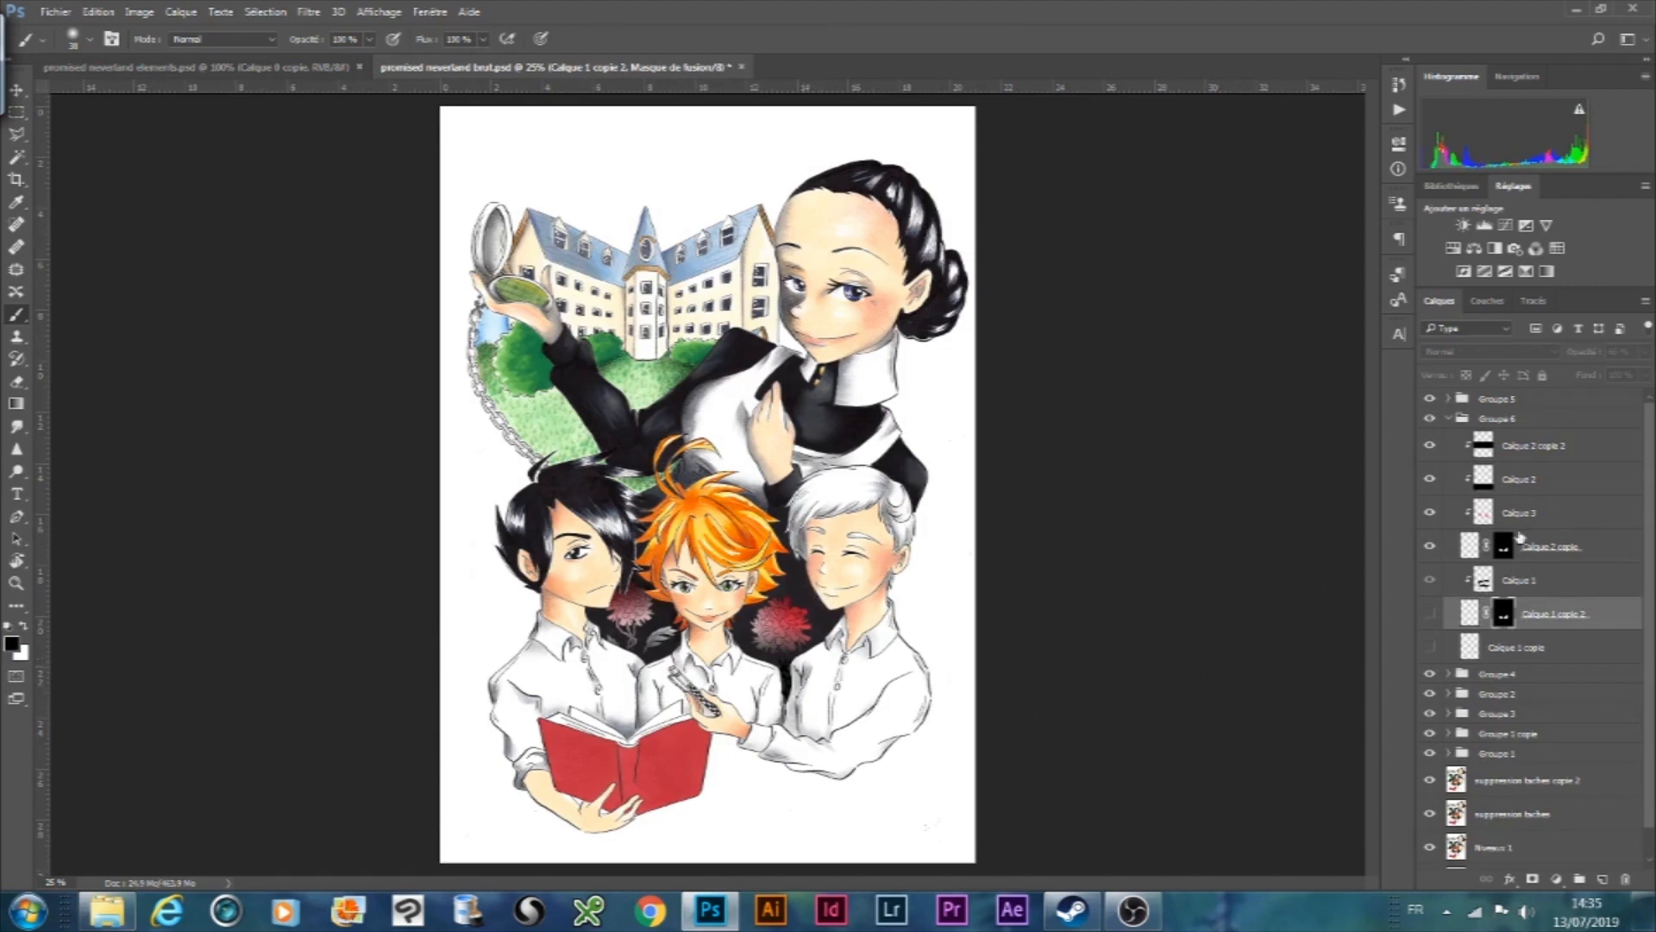
- Expand "Groupe 5" and show the "It was to survive" and "longer than anyone" text layers
left_click(1451, 399)
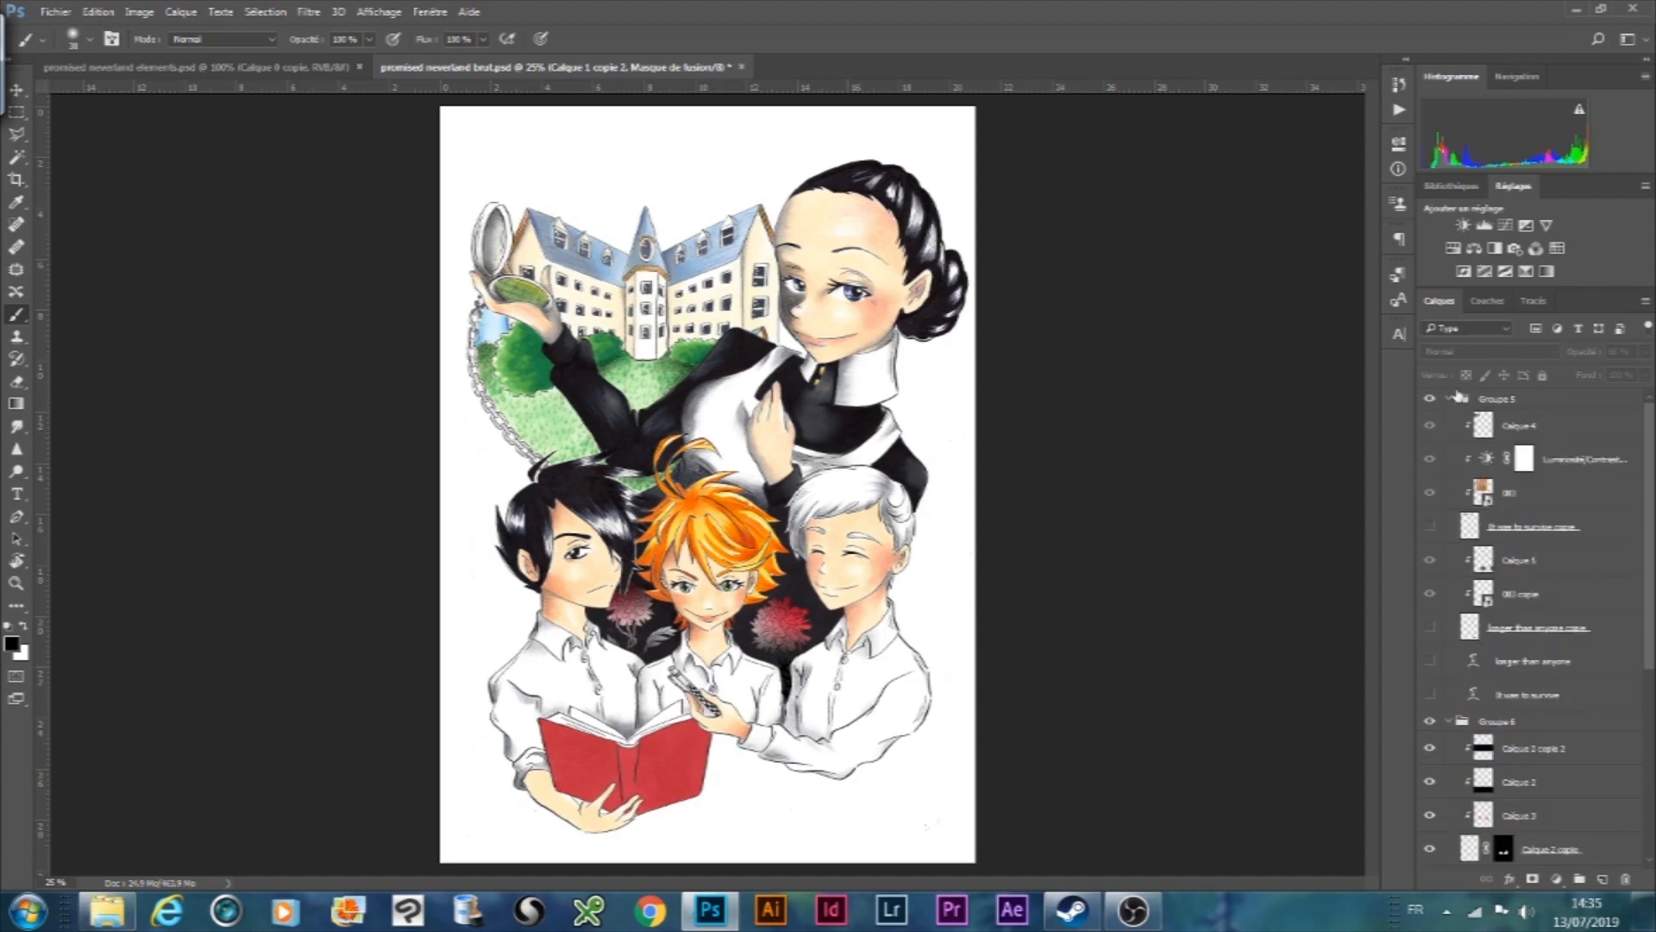
left_click(1429, 527)
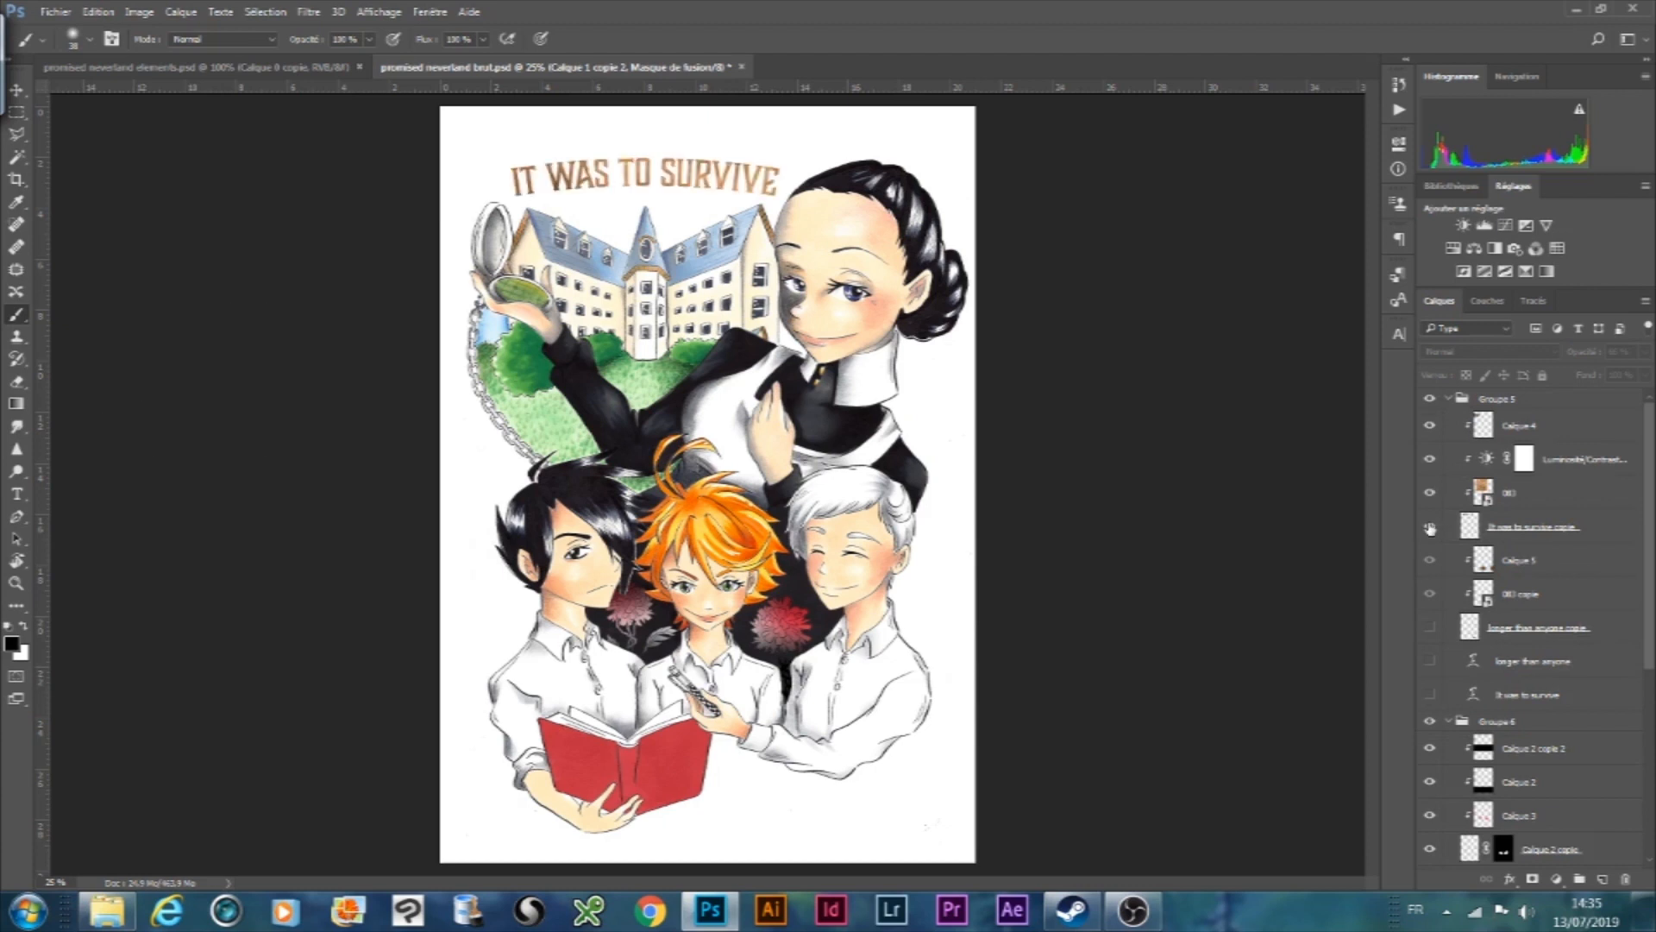
left_click(1431, 628)
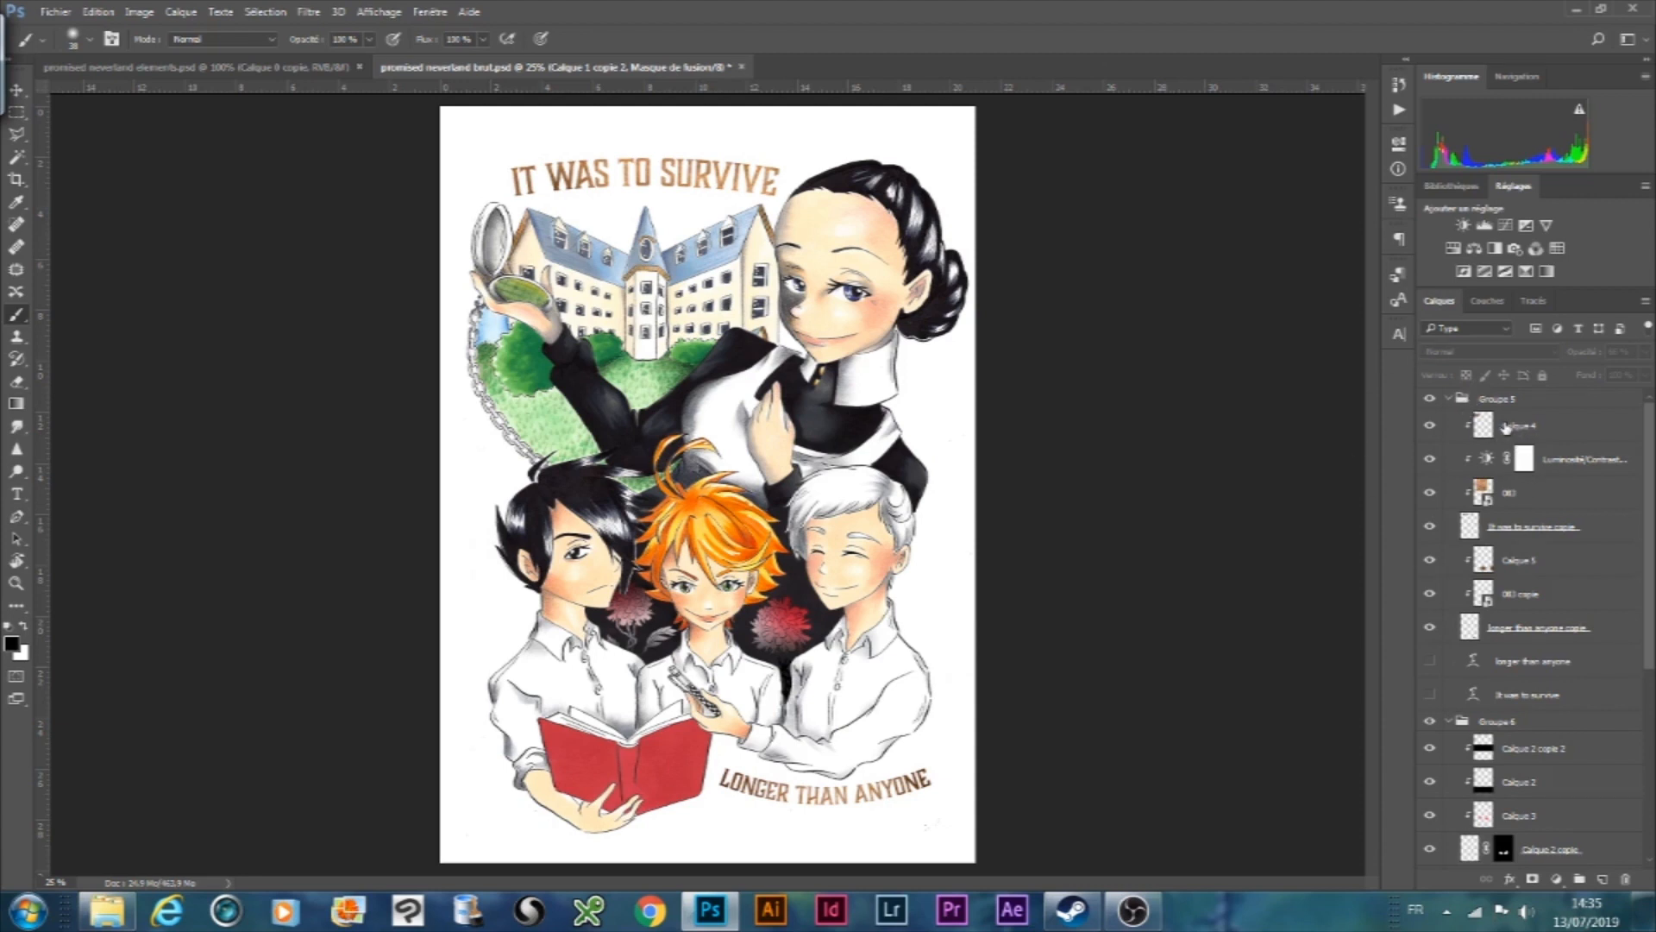
- Toggle the texture image and "Calque 4" clipped to the upper text off and on to compare their effect
left_click(1429, 494)
left_click(1429, 493)
left_click(1430, 425)
left_click(1430, 425)
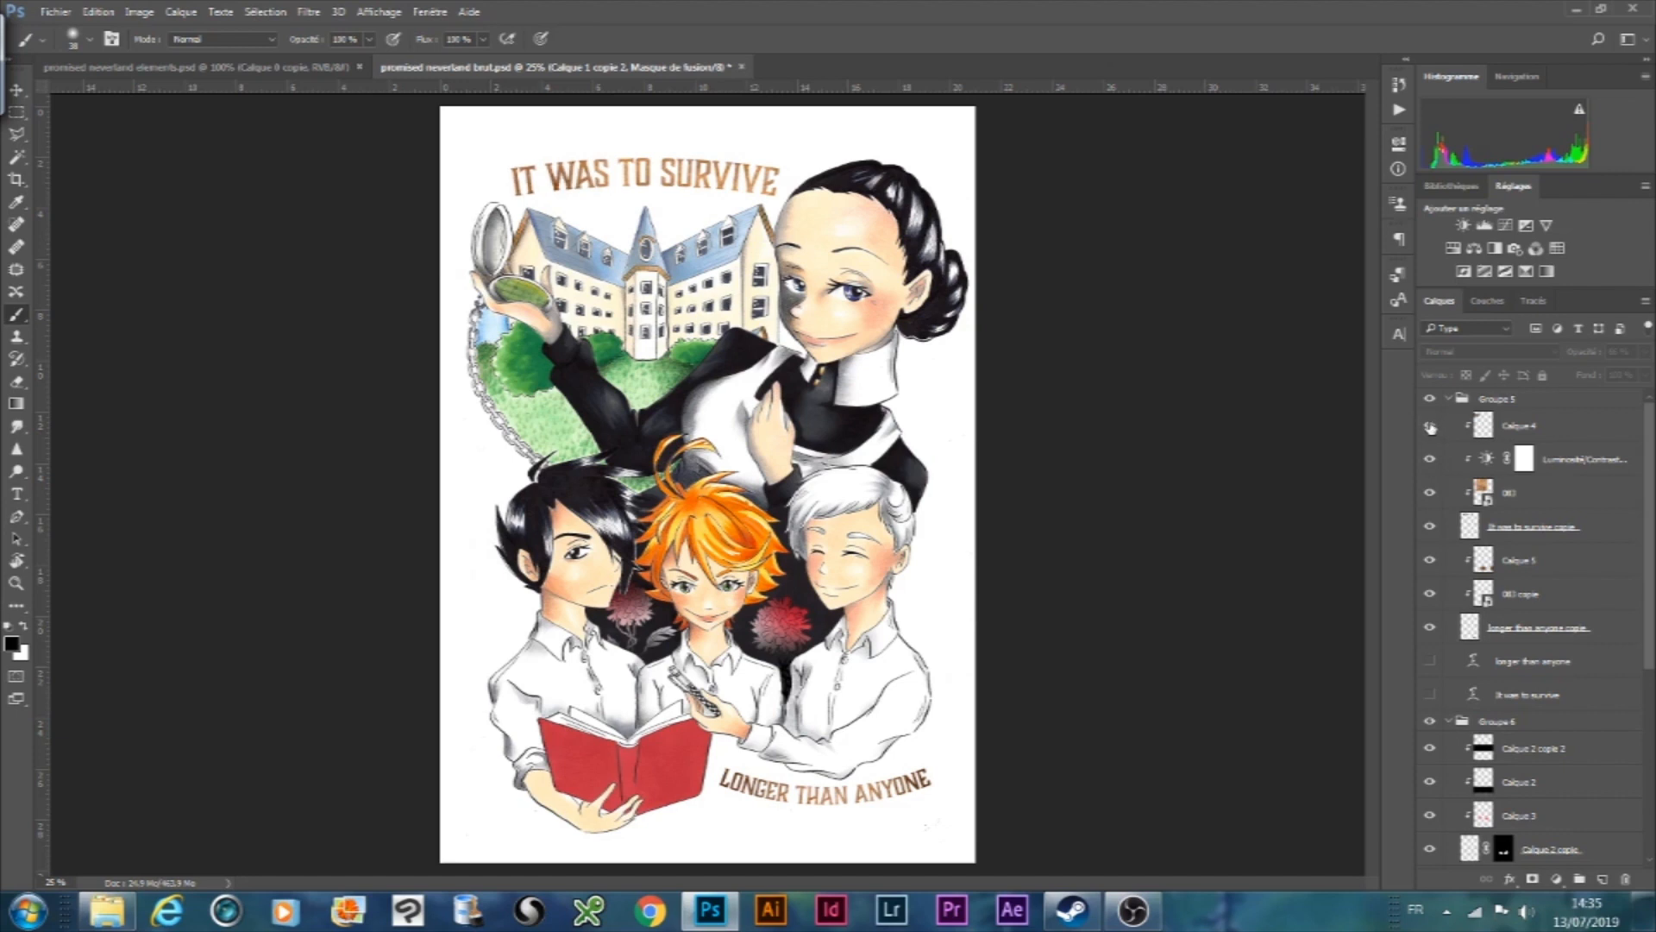